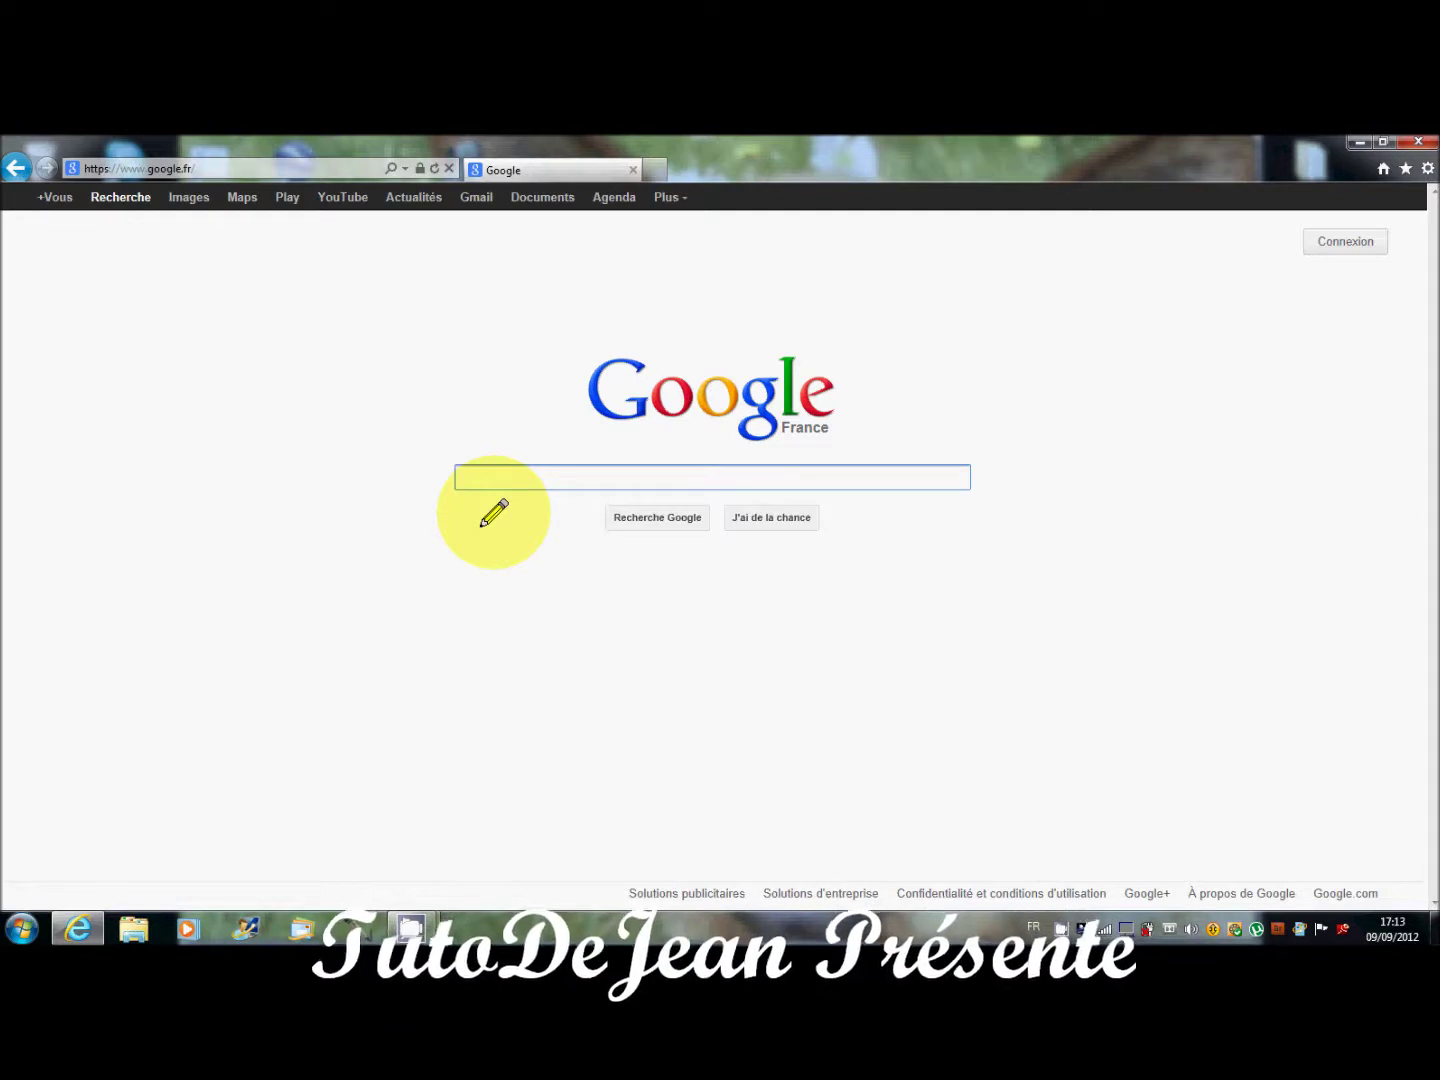
Search Google for 'WEBIDEV'
text(WEBIDEV)
key(Return)
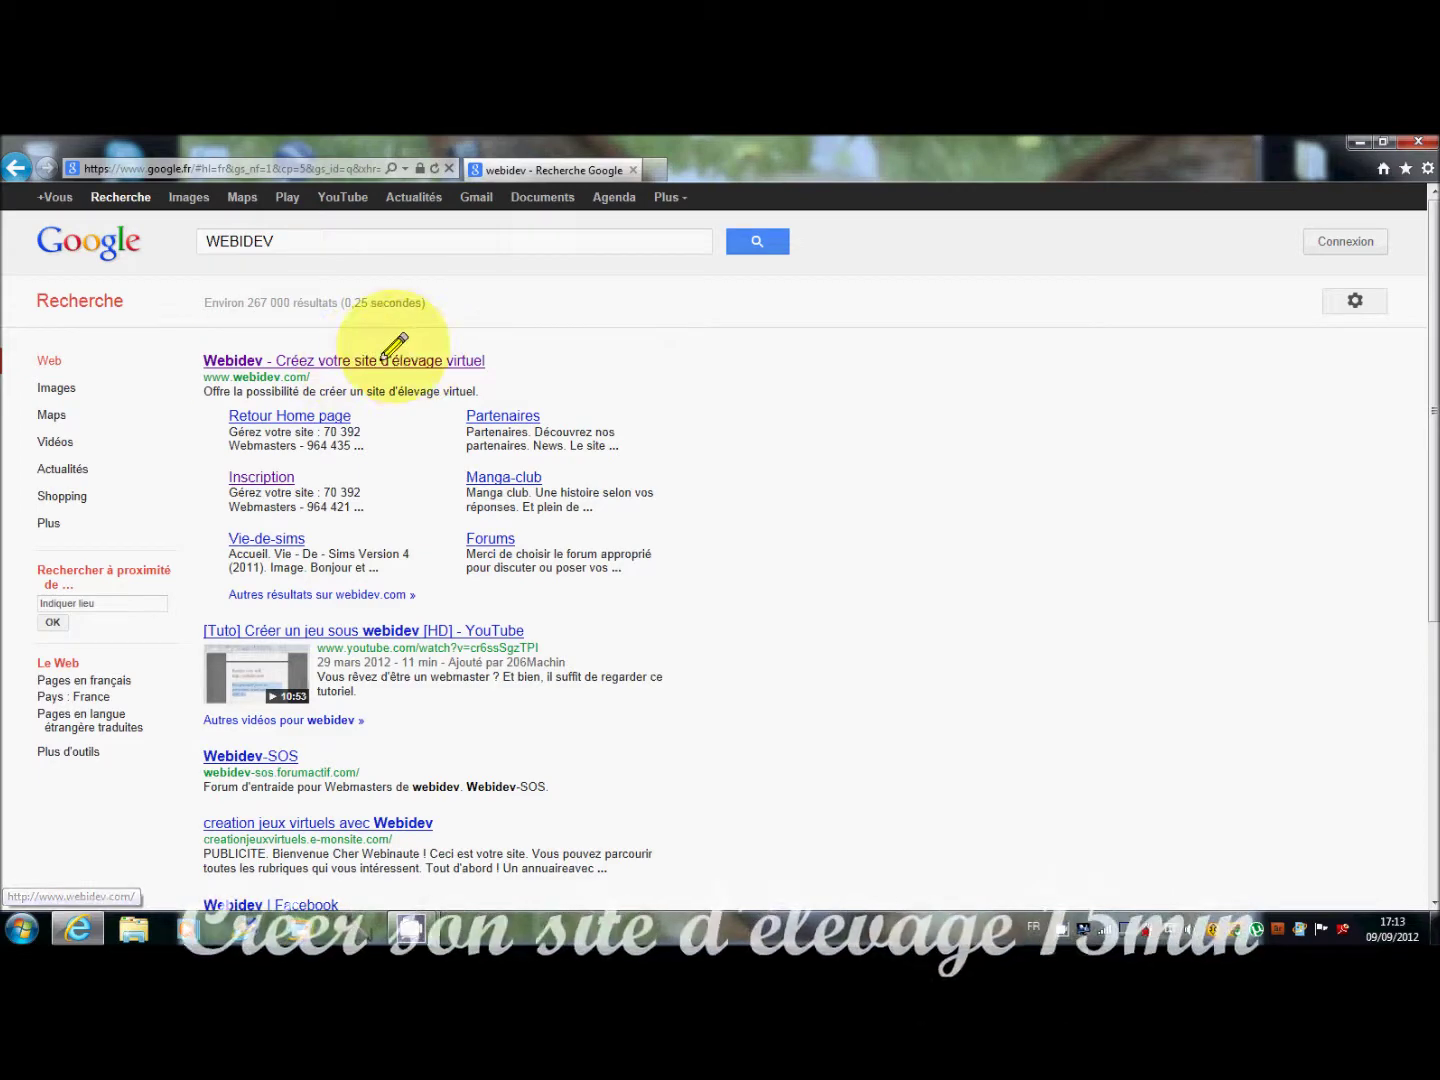
Open Webidev from the results and sign in to the 'elephan' site with its password
click(312, 366)
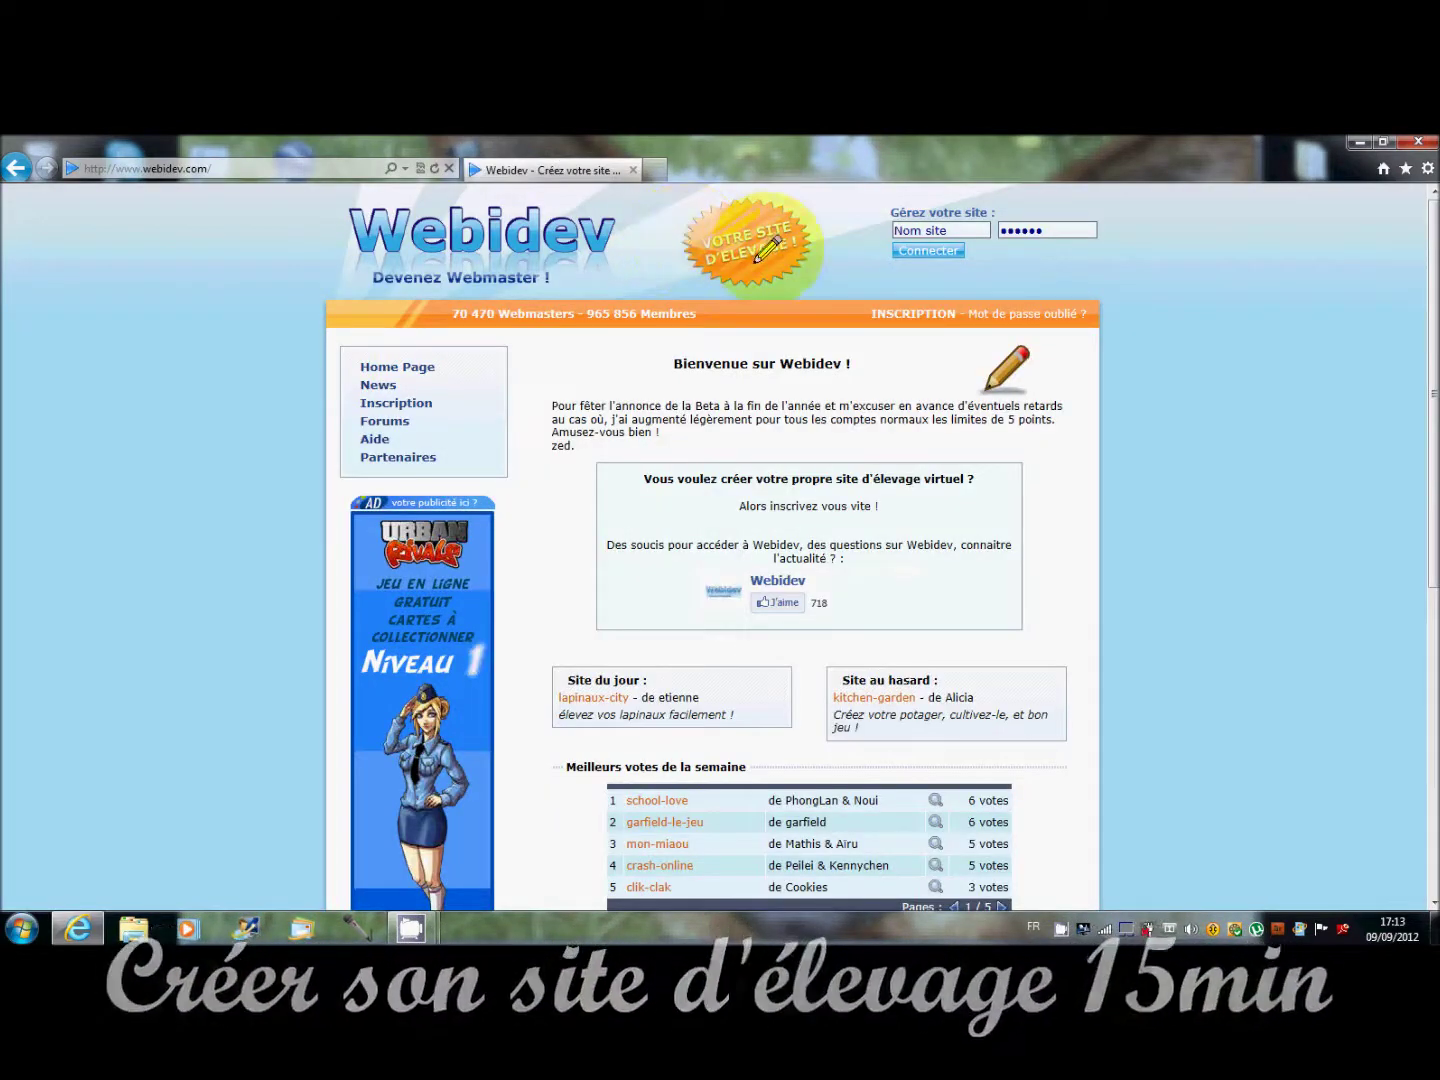
click(415, 404)
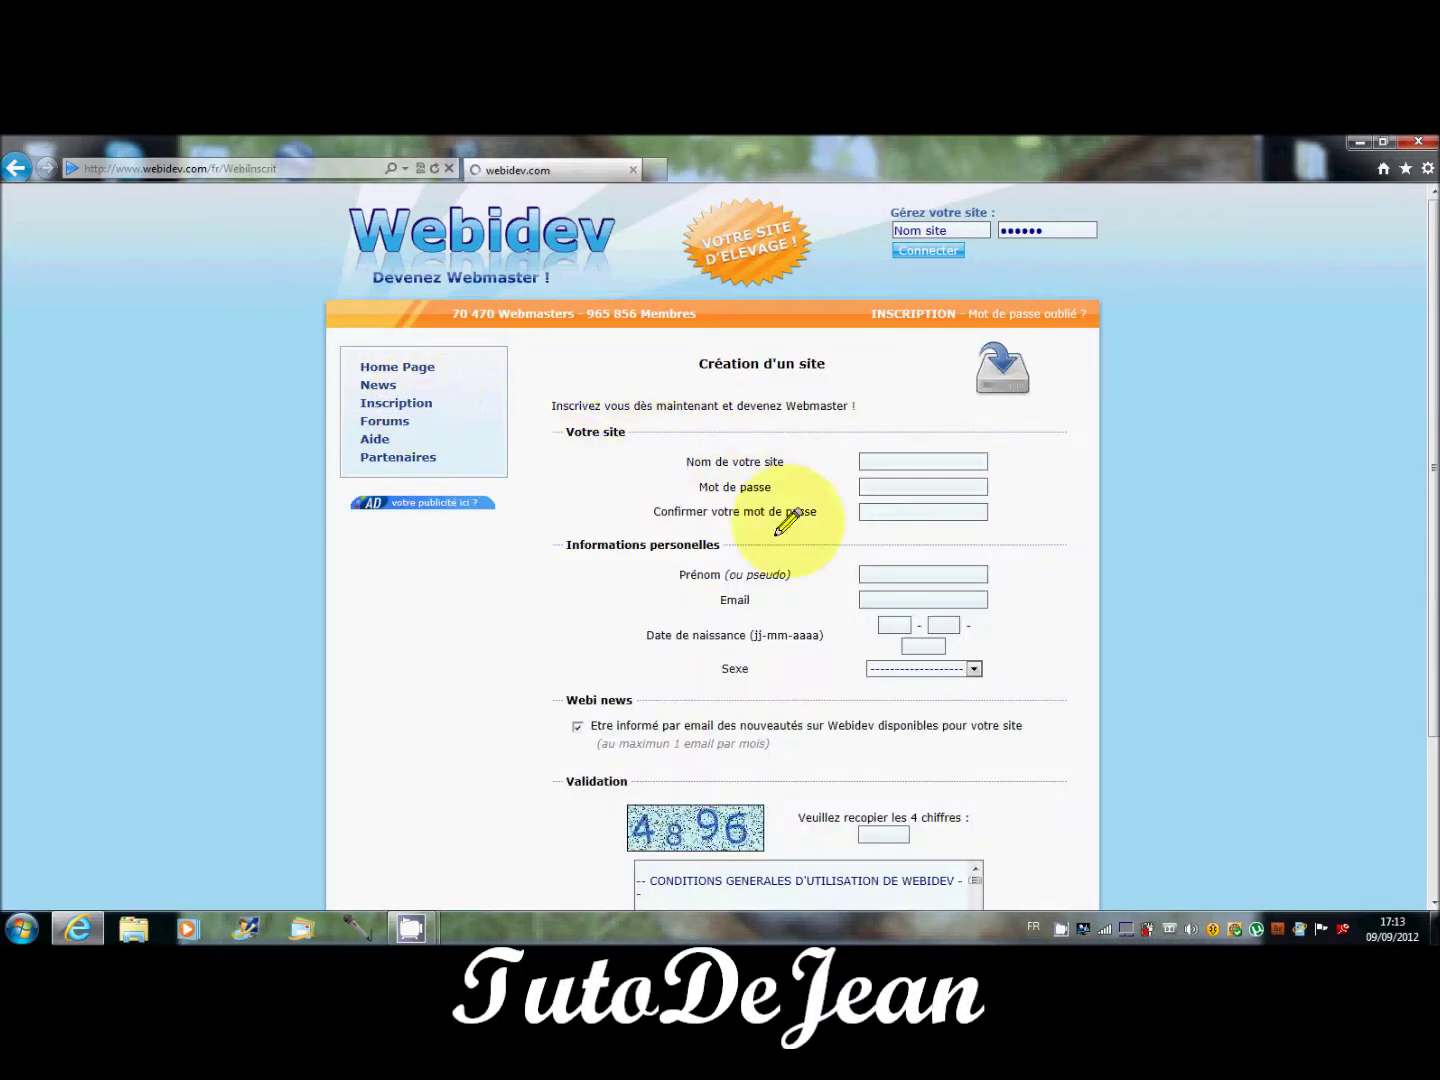
click(963, 238)
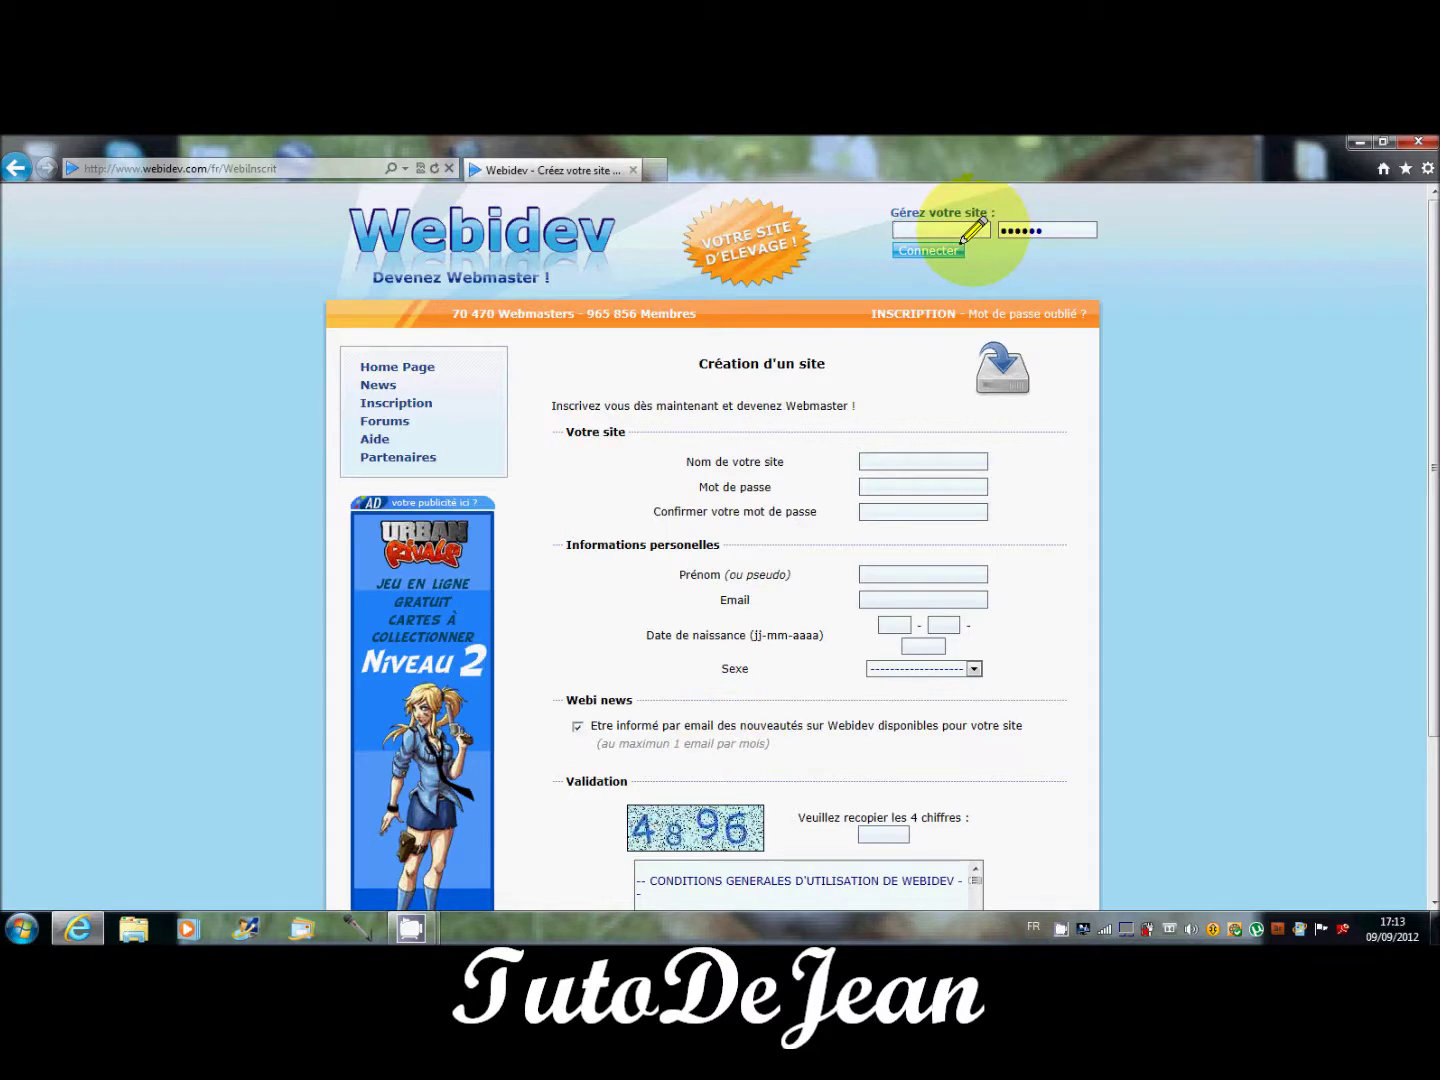
text(ELE)
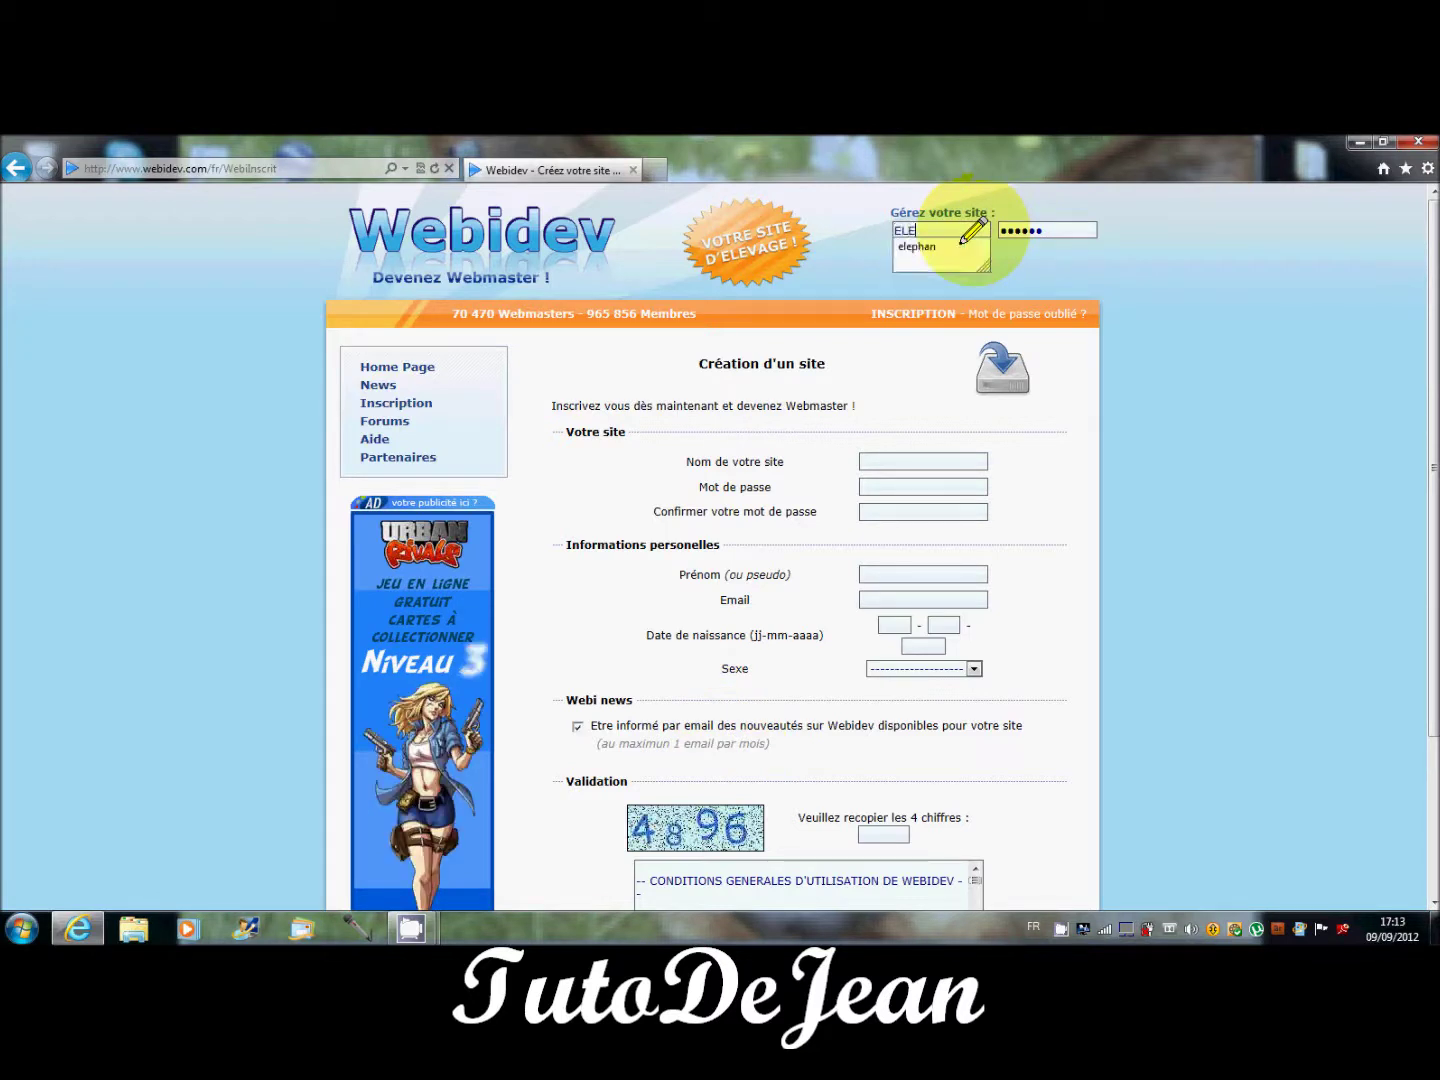
key(BackSpace)
key(BackSpace)
key(BackSpace)
key(Caps_Lock)
text(e)
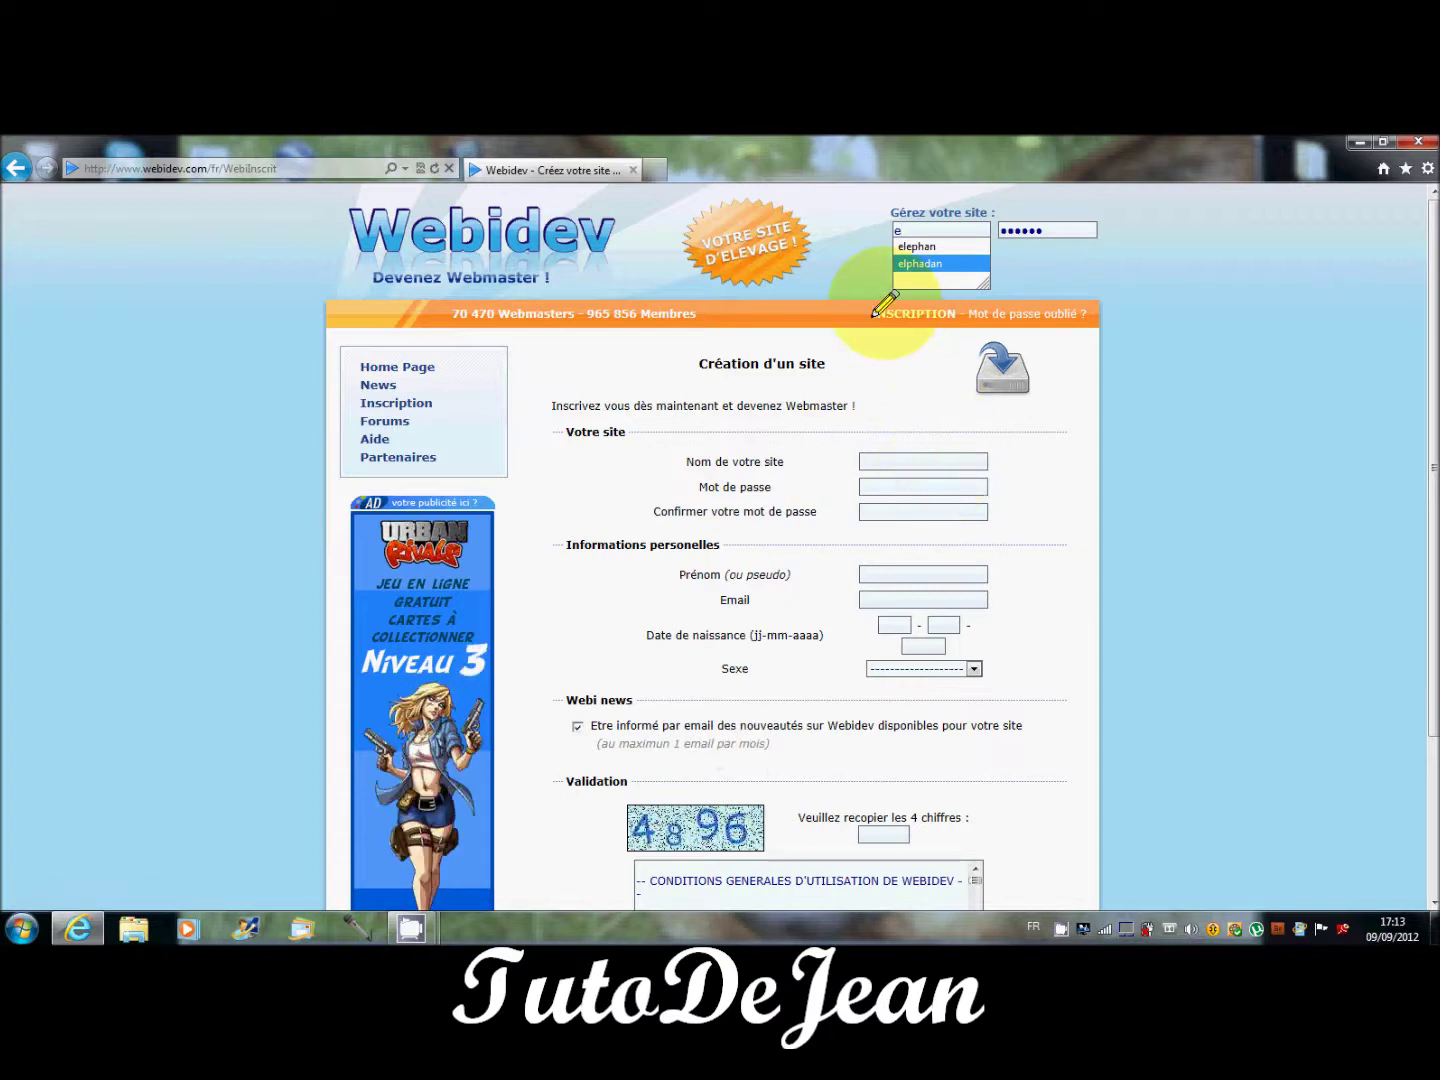
key(Down)
key(Return)
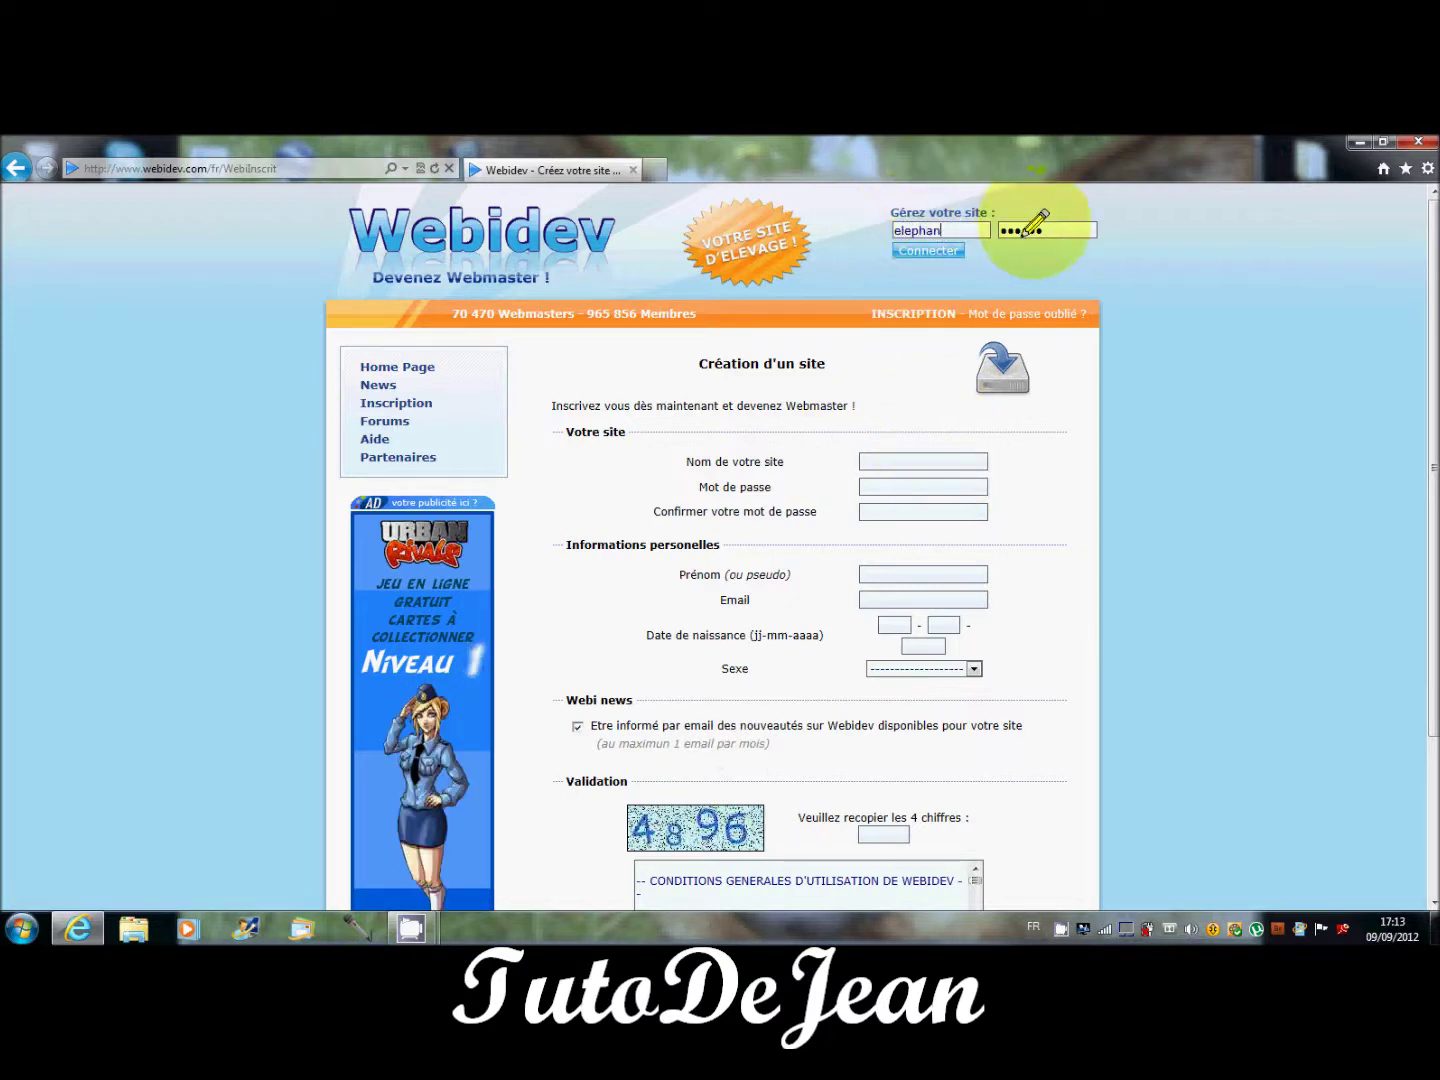
click(1035, 230)
text(••••)
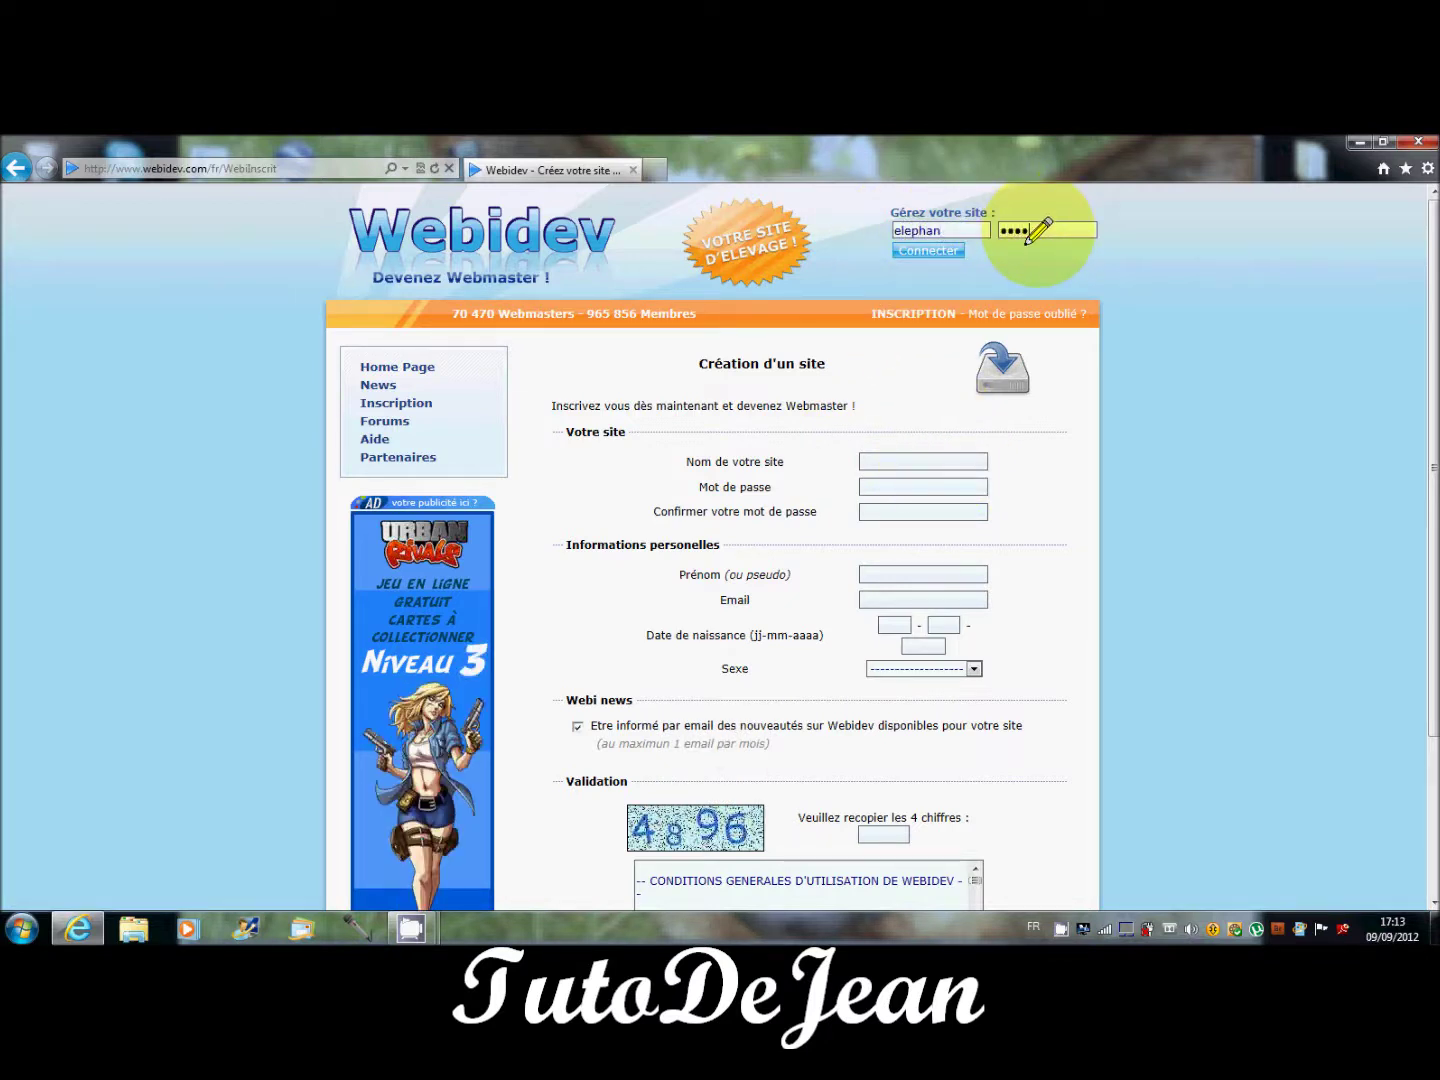
key(Return)
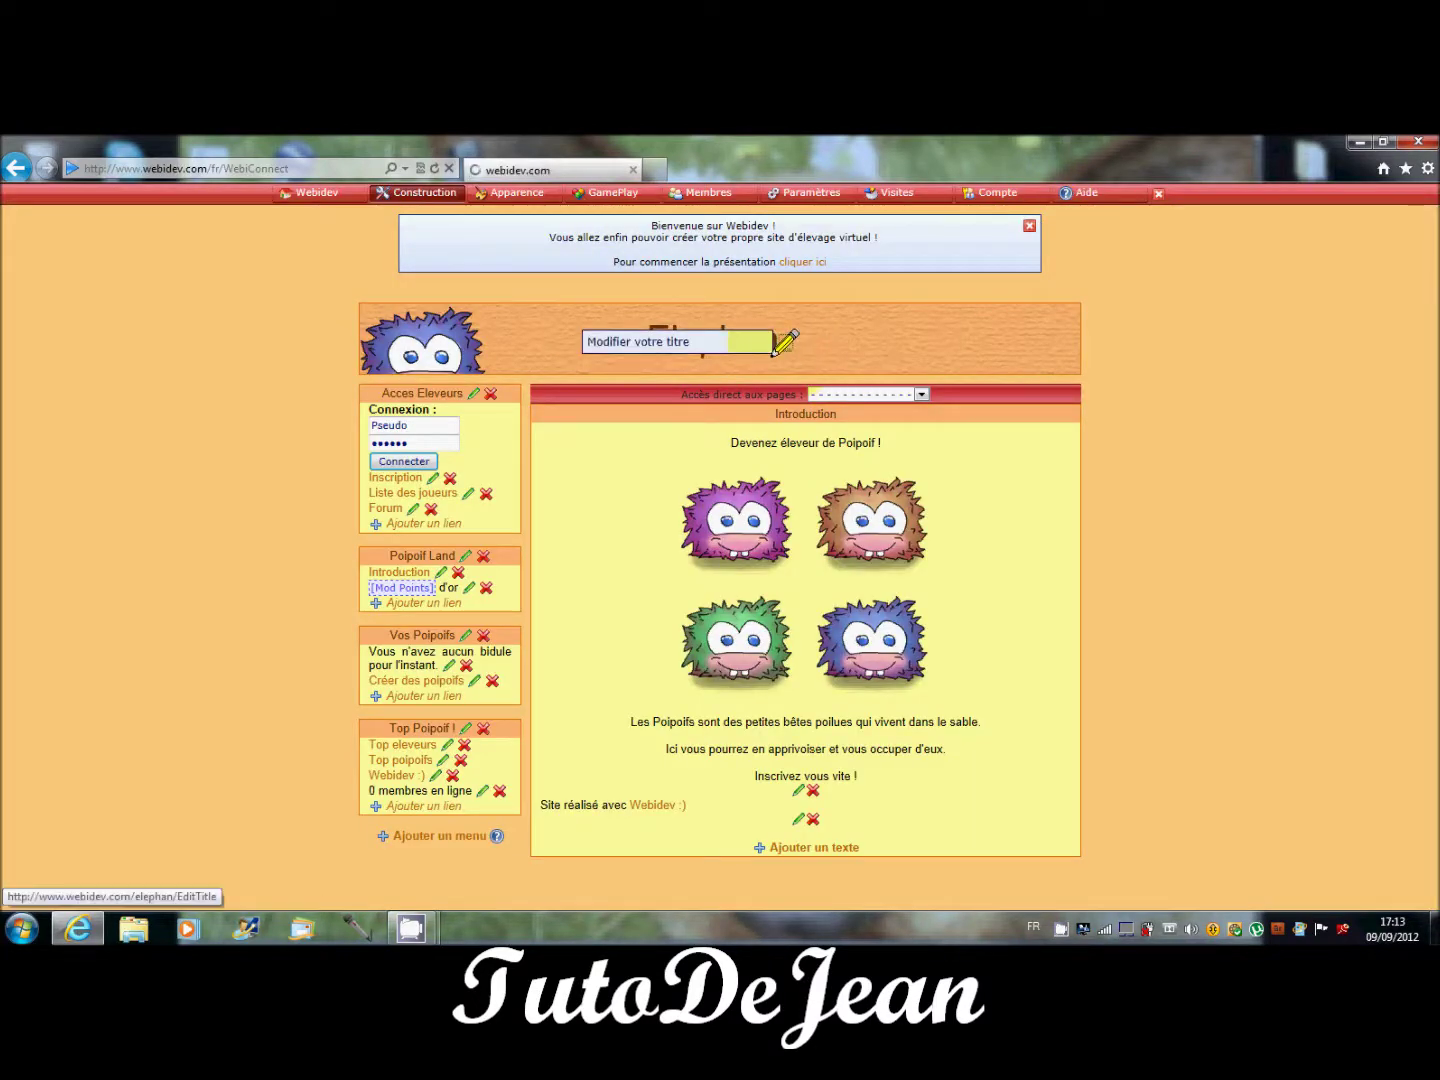
Set the site title to 'Elephan'
click(773, 350)
click(744, 499)
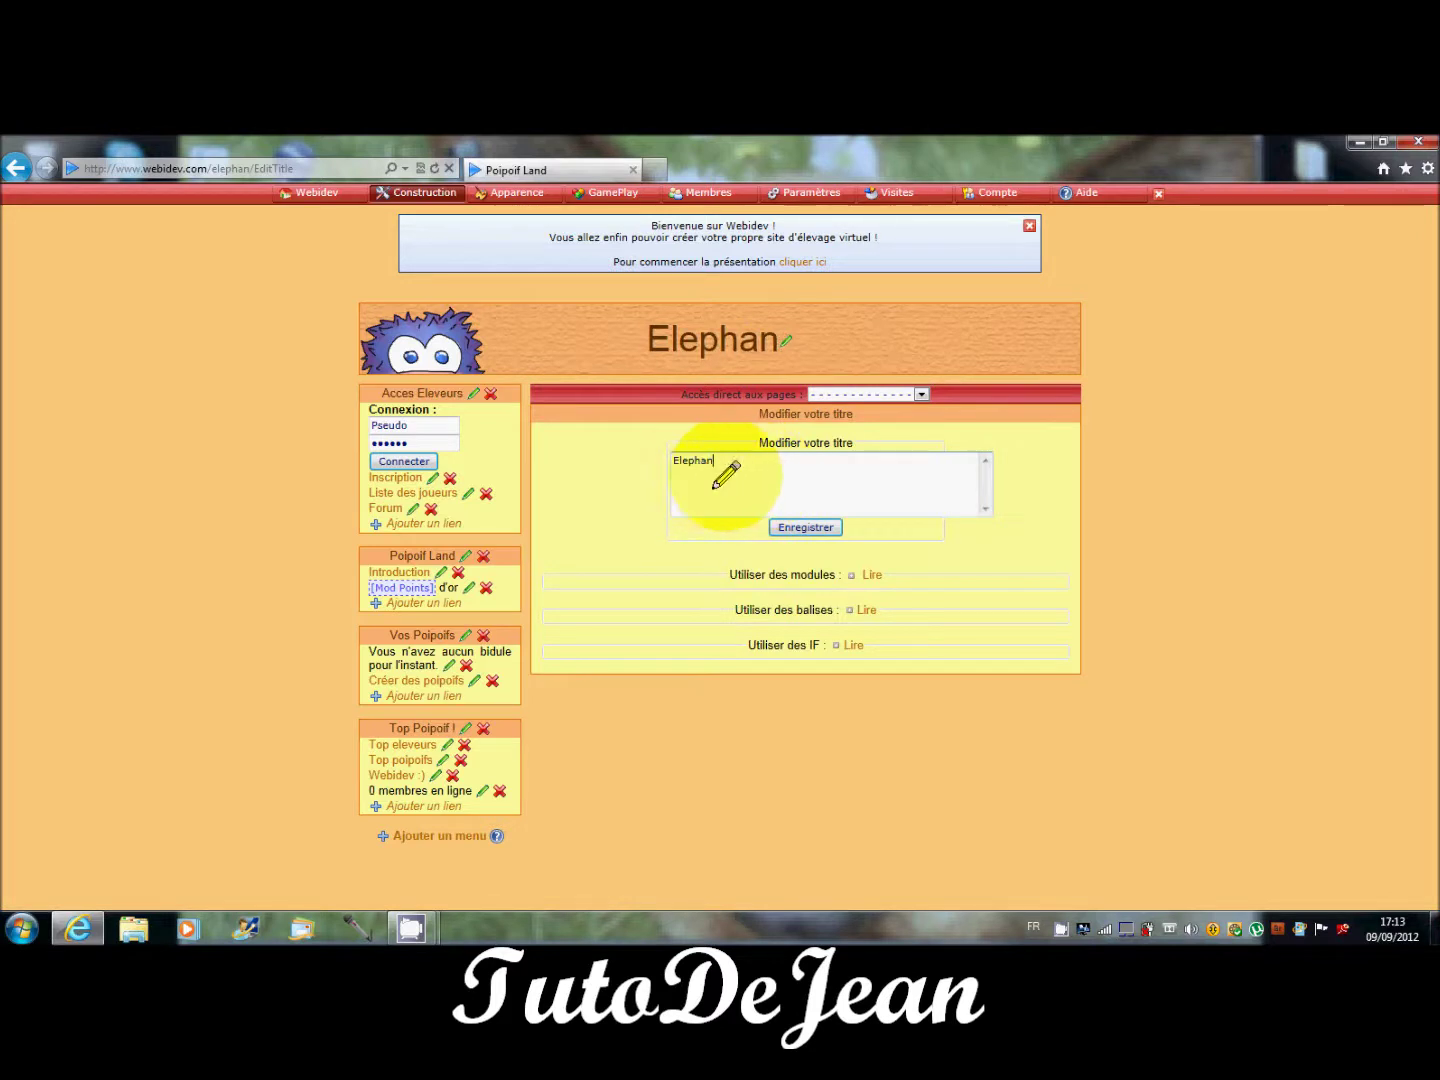
click(806, 529)
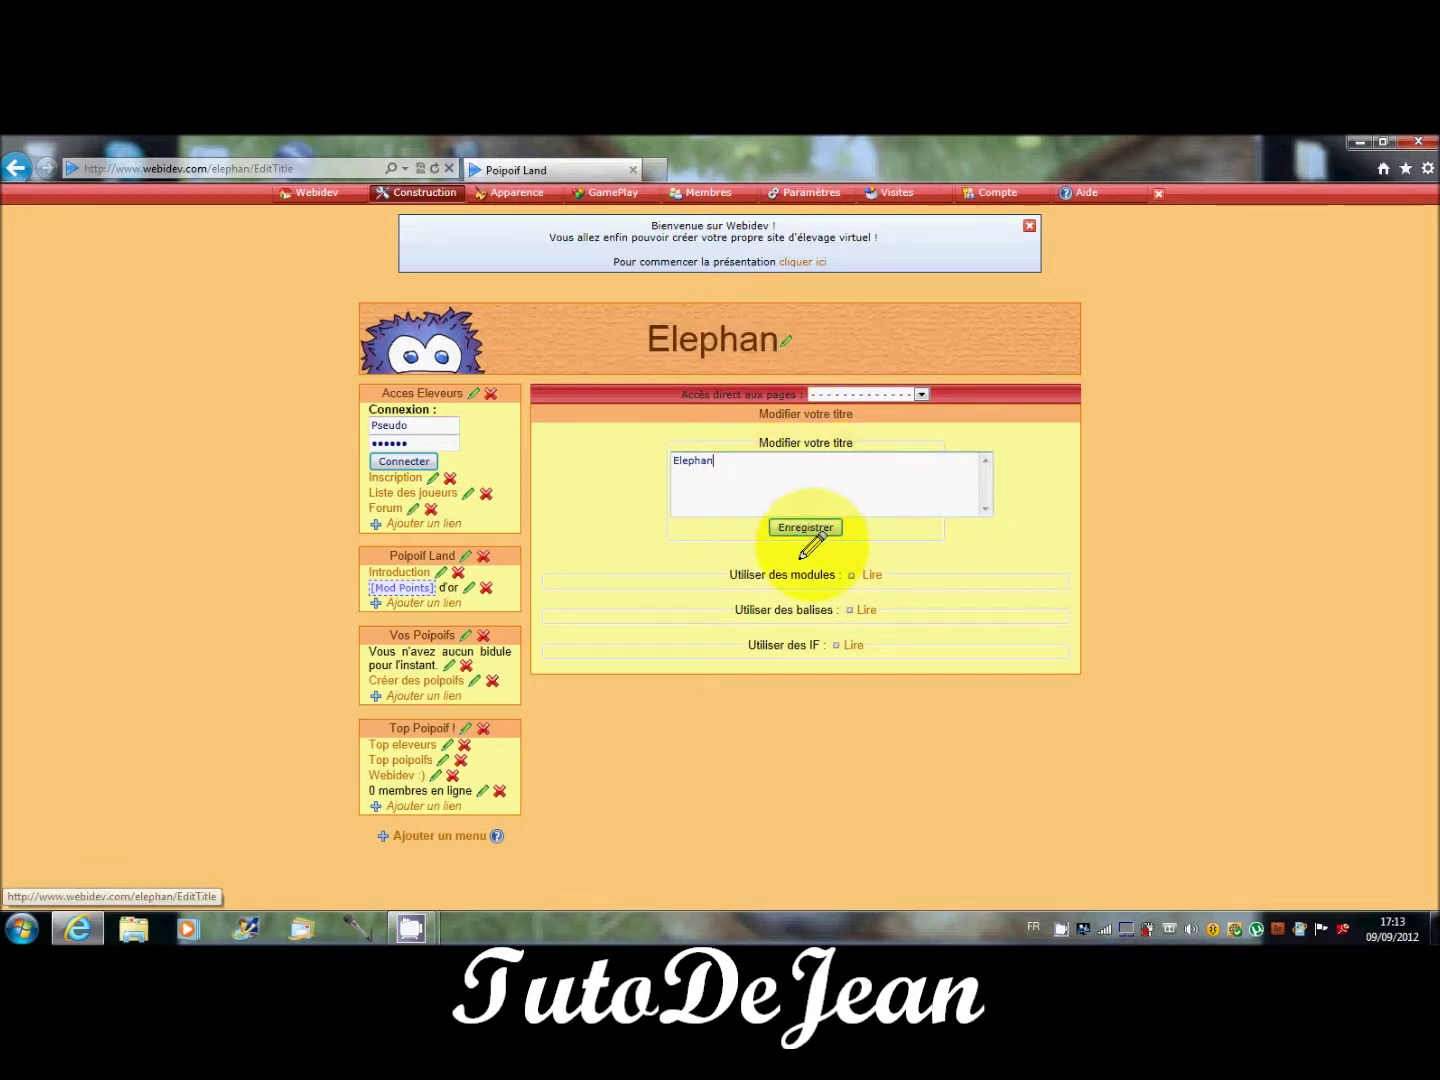
click(690, 438)
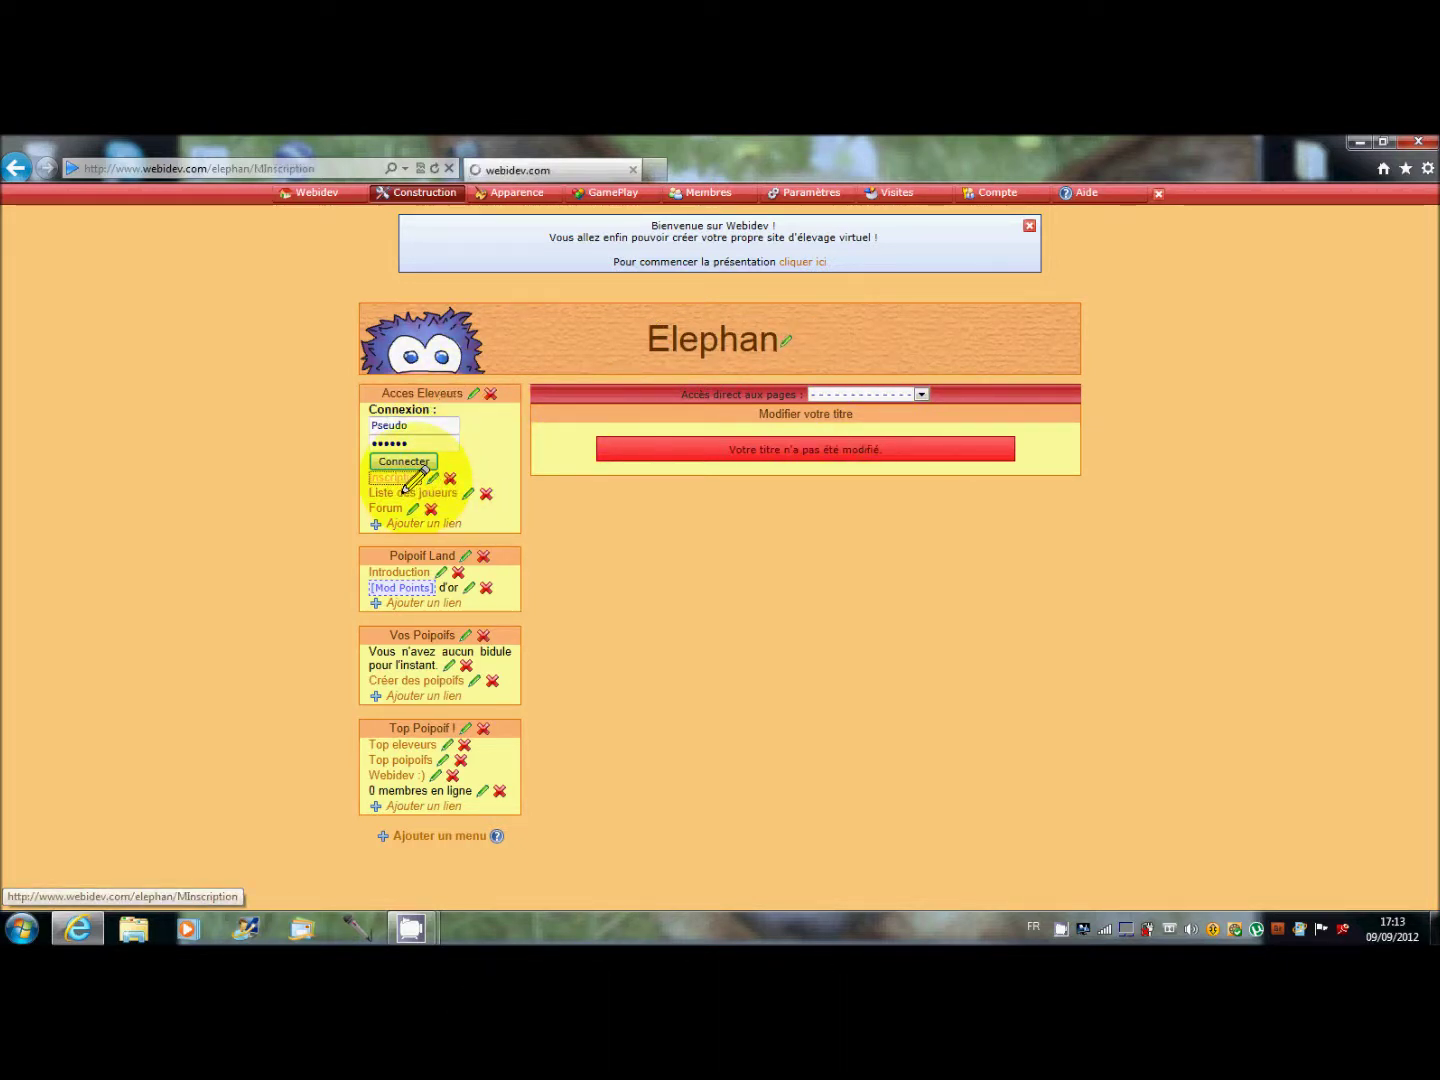
Rename the 'Liste des joueurs' link to 'Liste des membres'
click(410, 478)
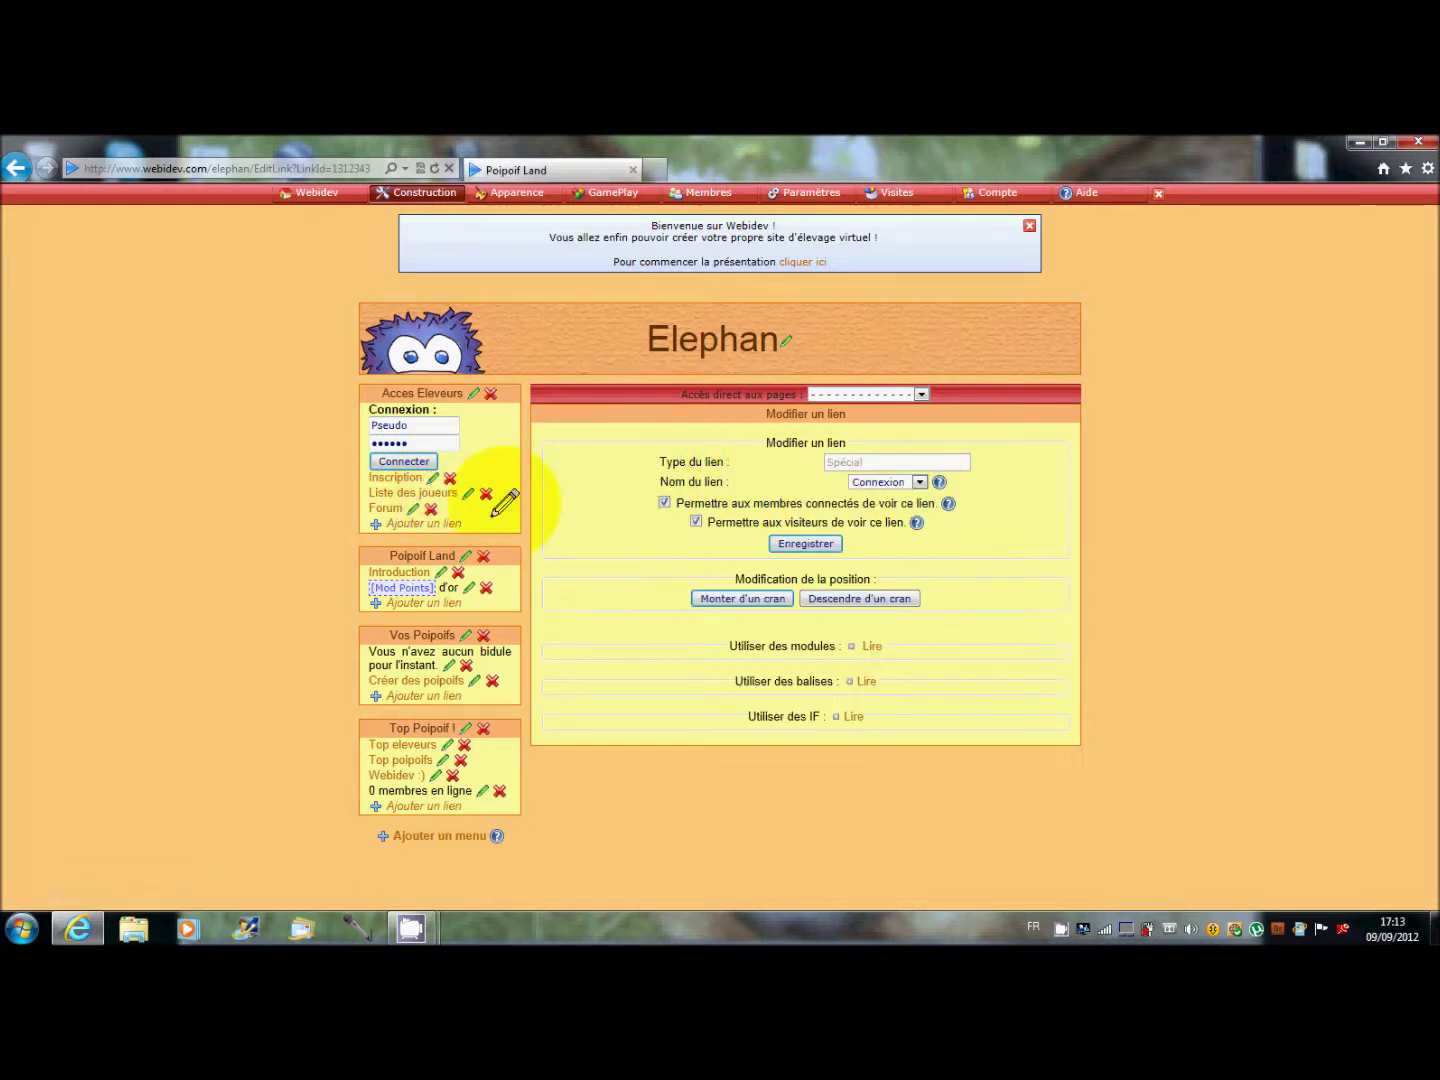
click(466, 492)
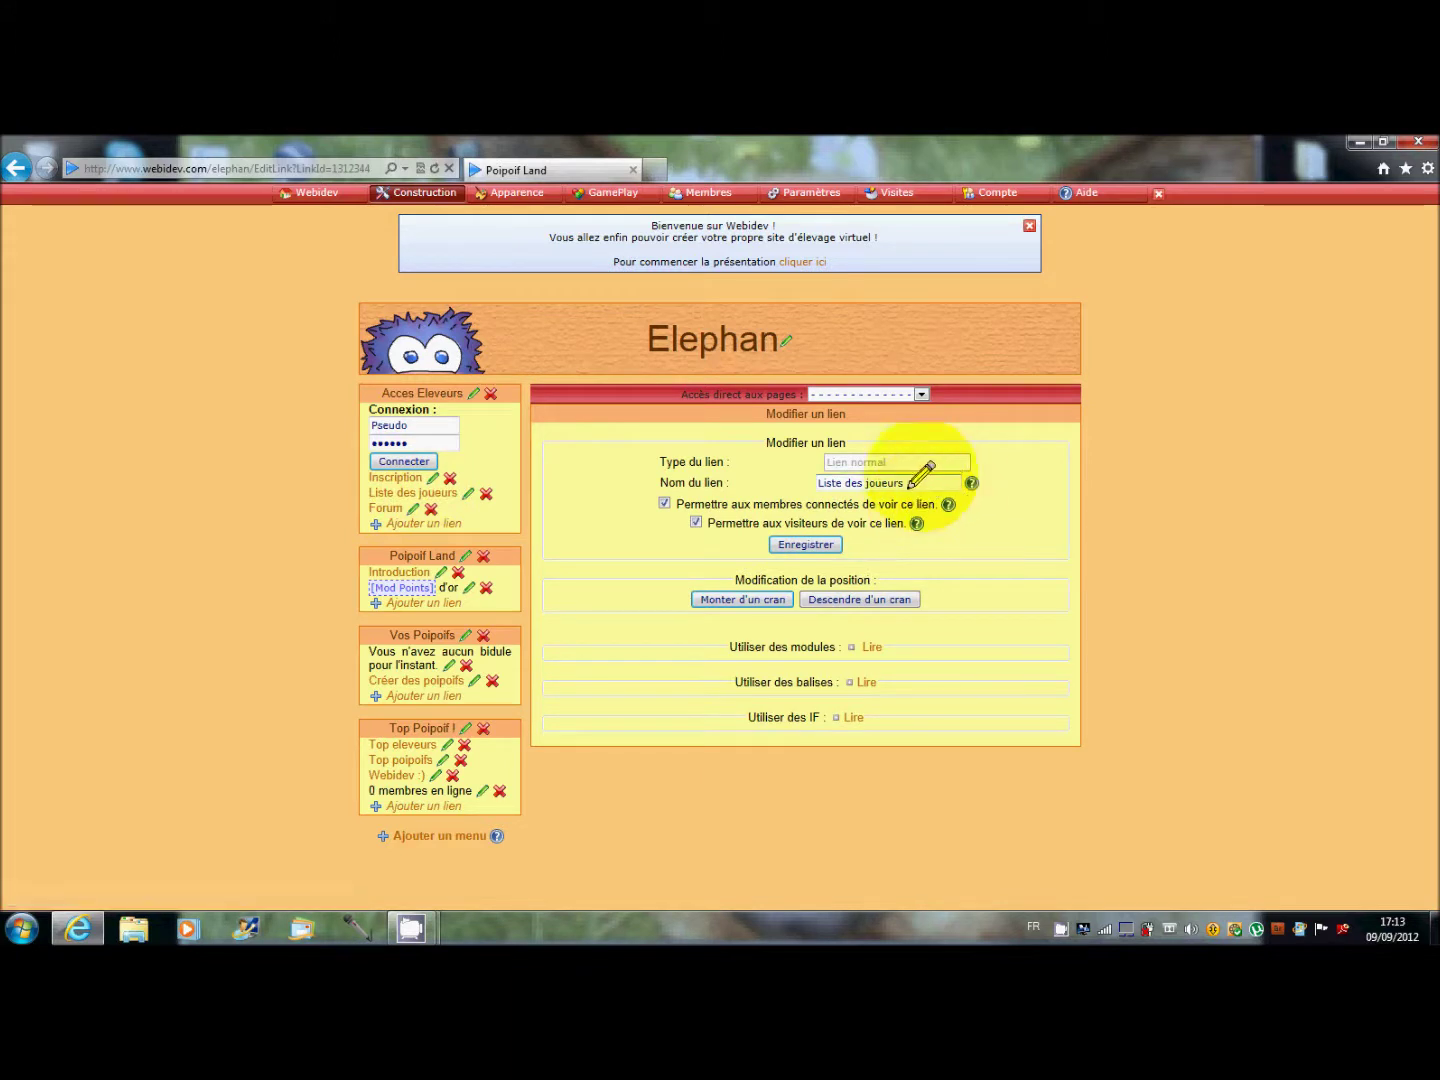
drag(935, 482, 877, 490)
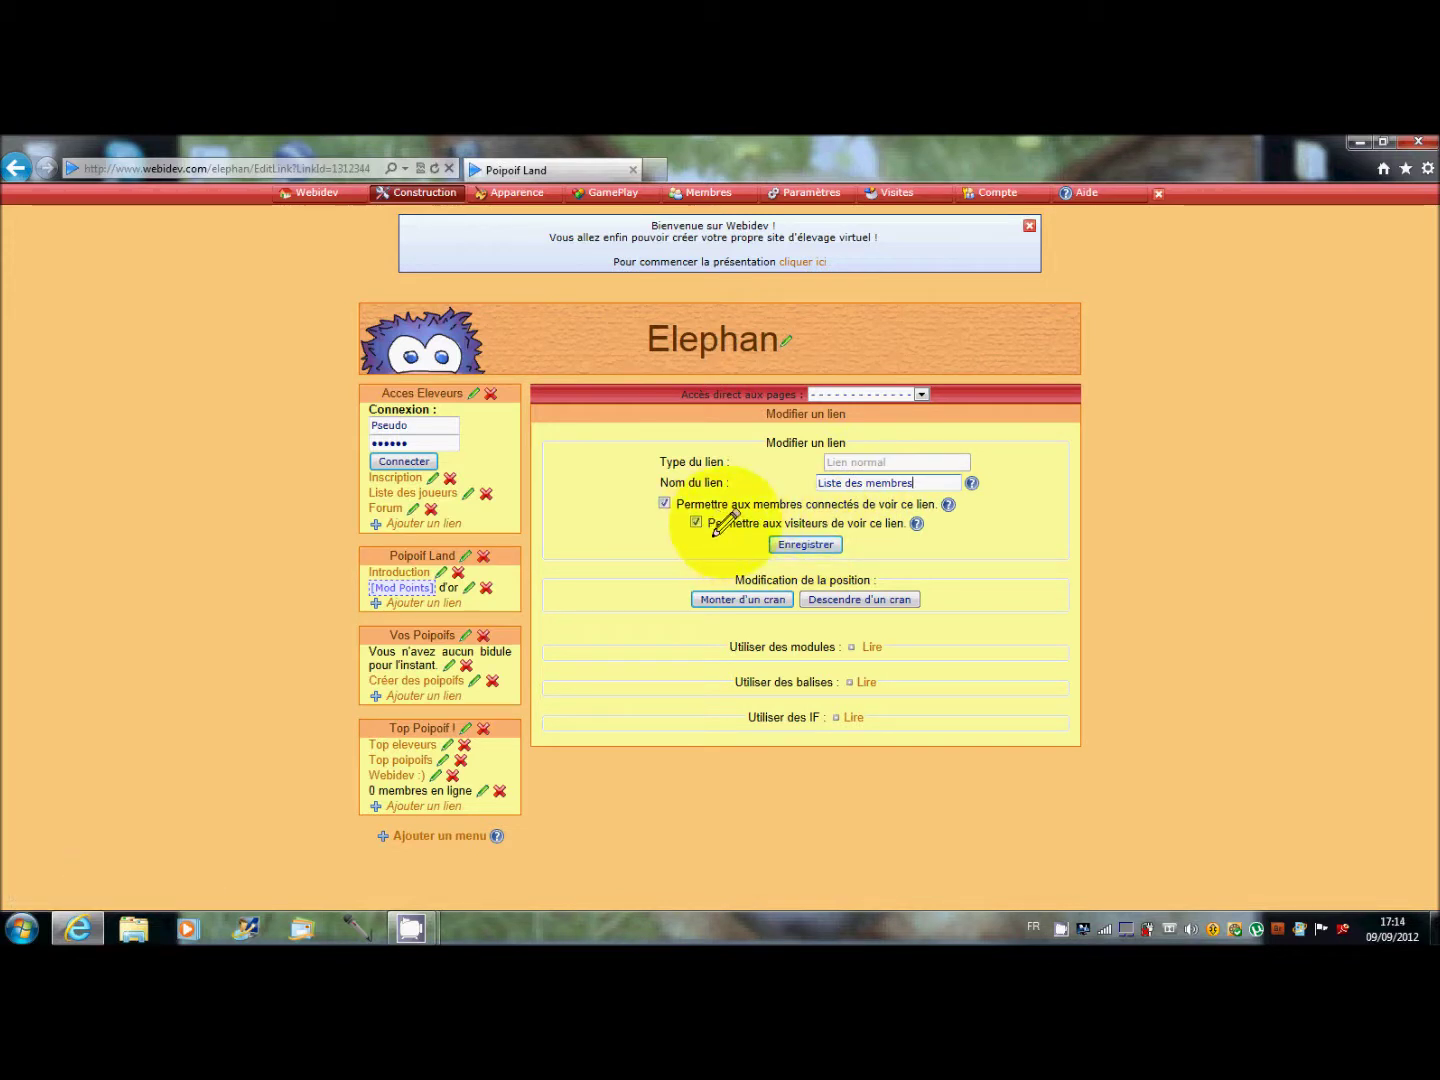
click(805, 544)
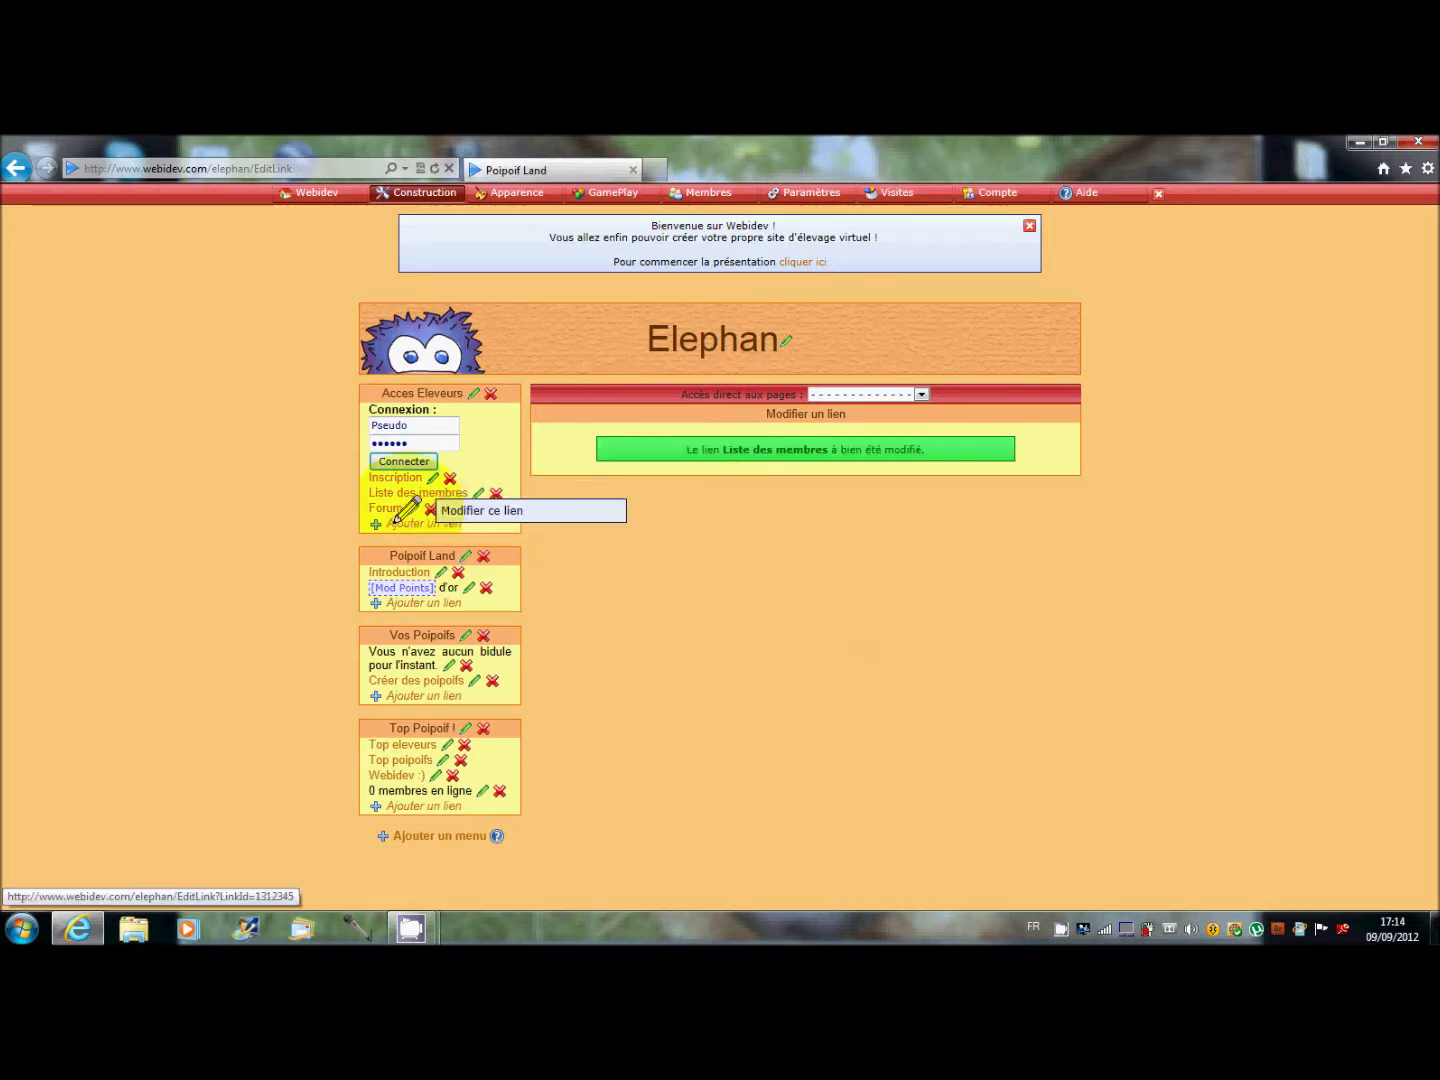
Rename the Poipoif Land menu to 'Porte monnaie', hide it from visitors, and delete Introduction
click(465, 555)
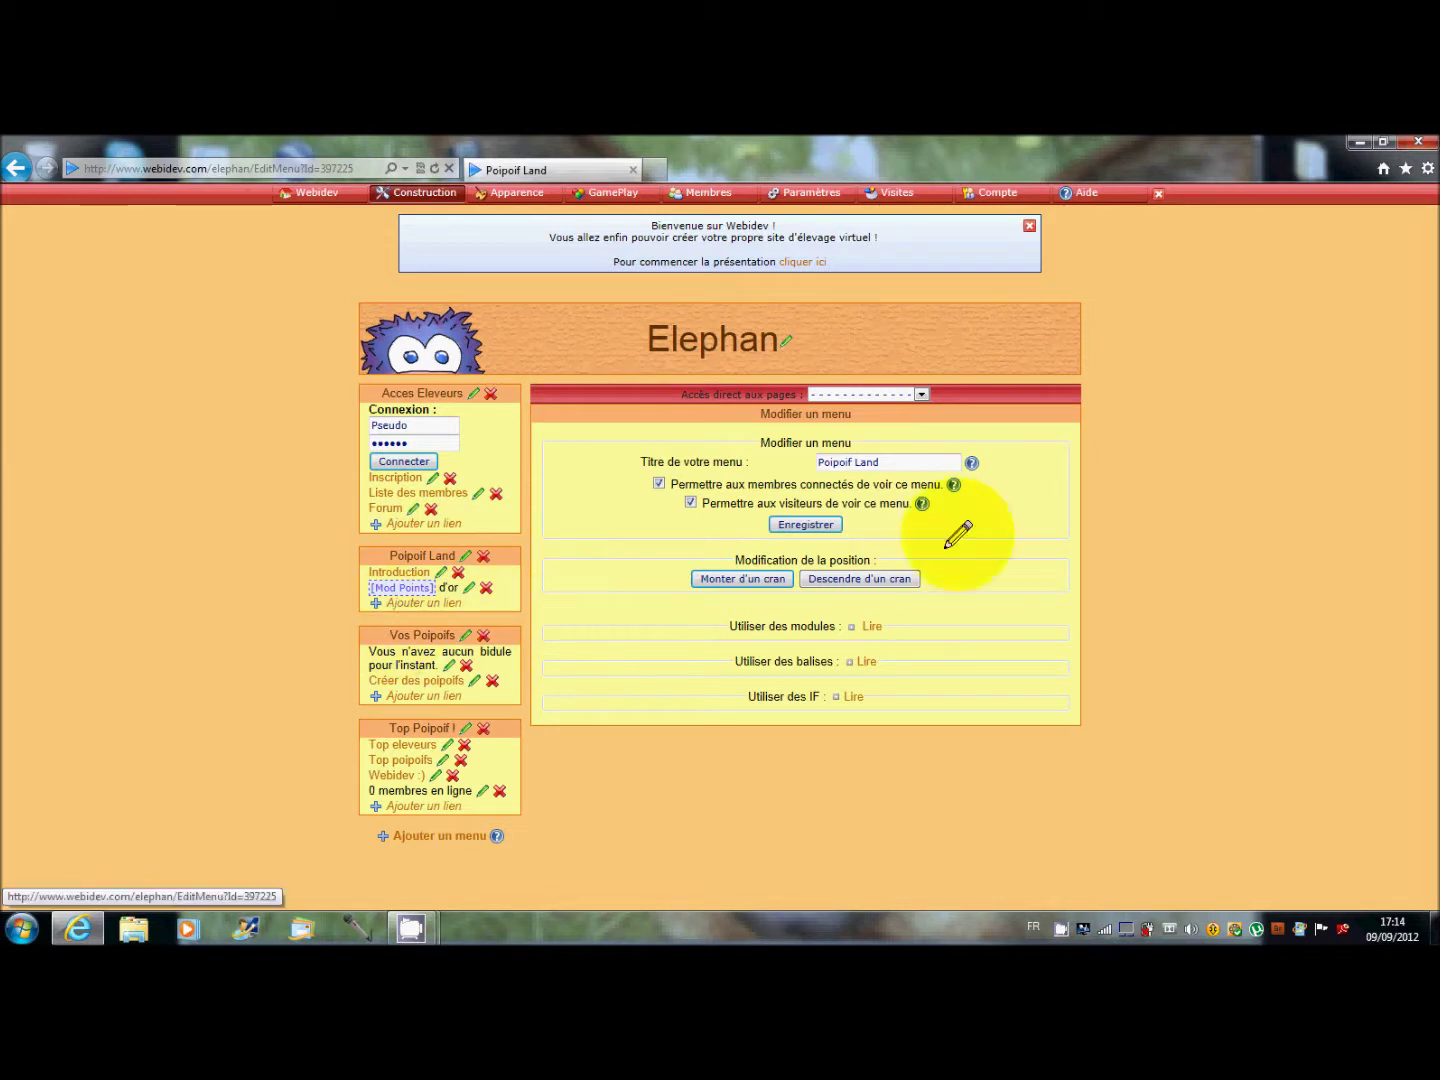
drag(906, 462, 760, 485)
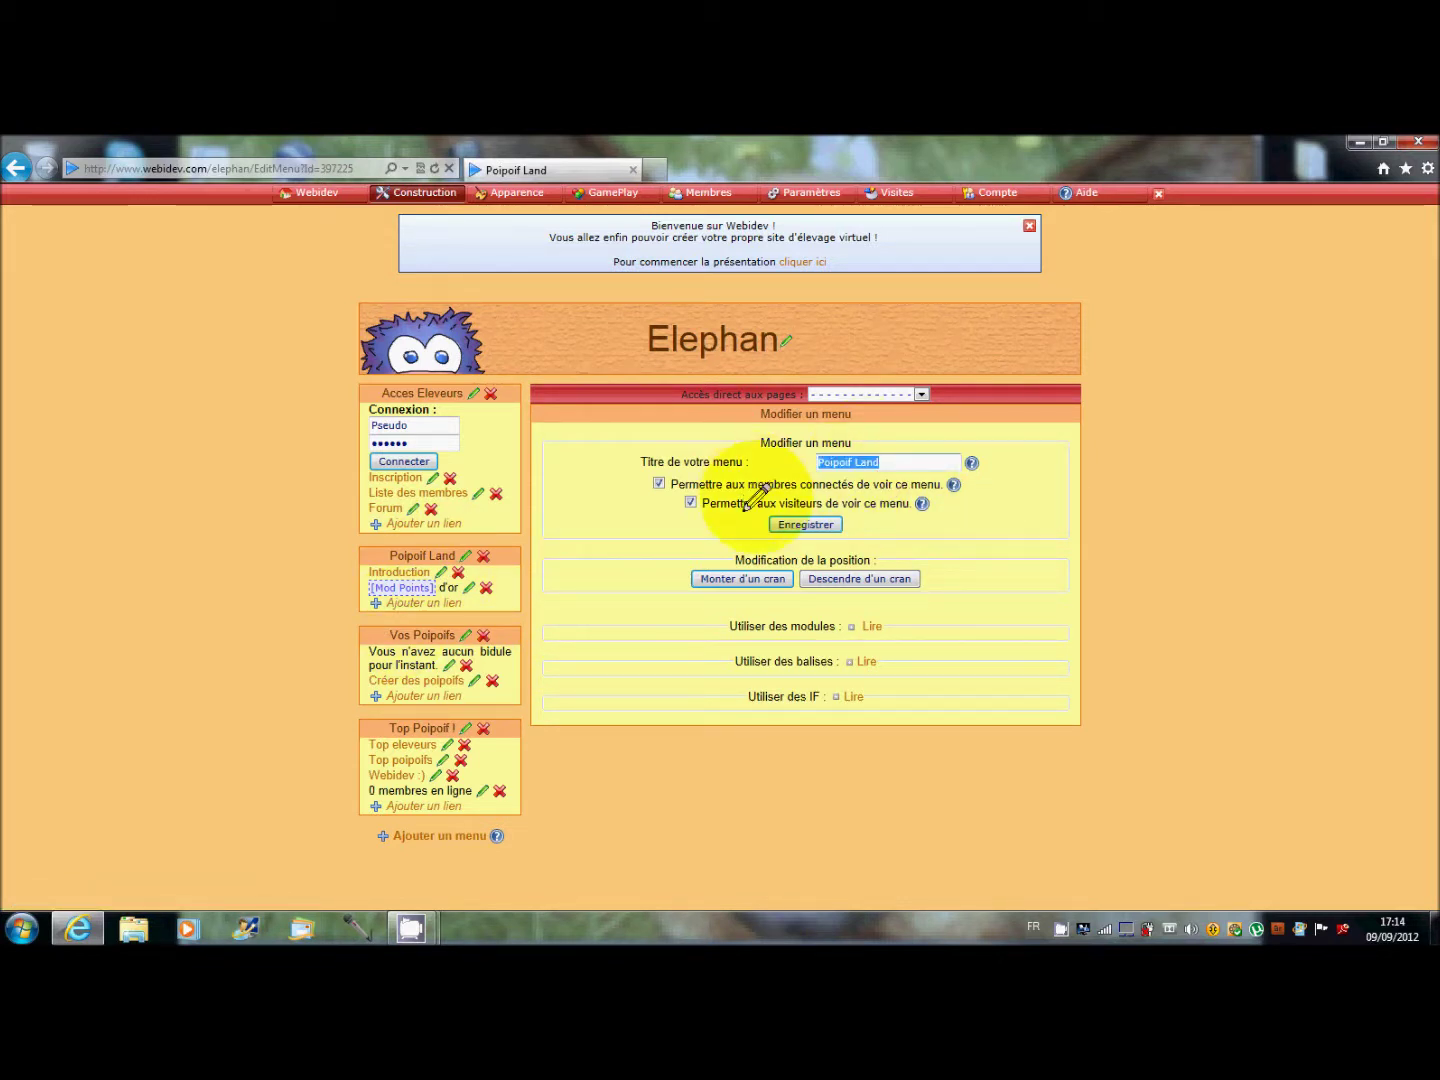
key(BackSpace)
key(Caps_Lock)
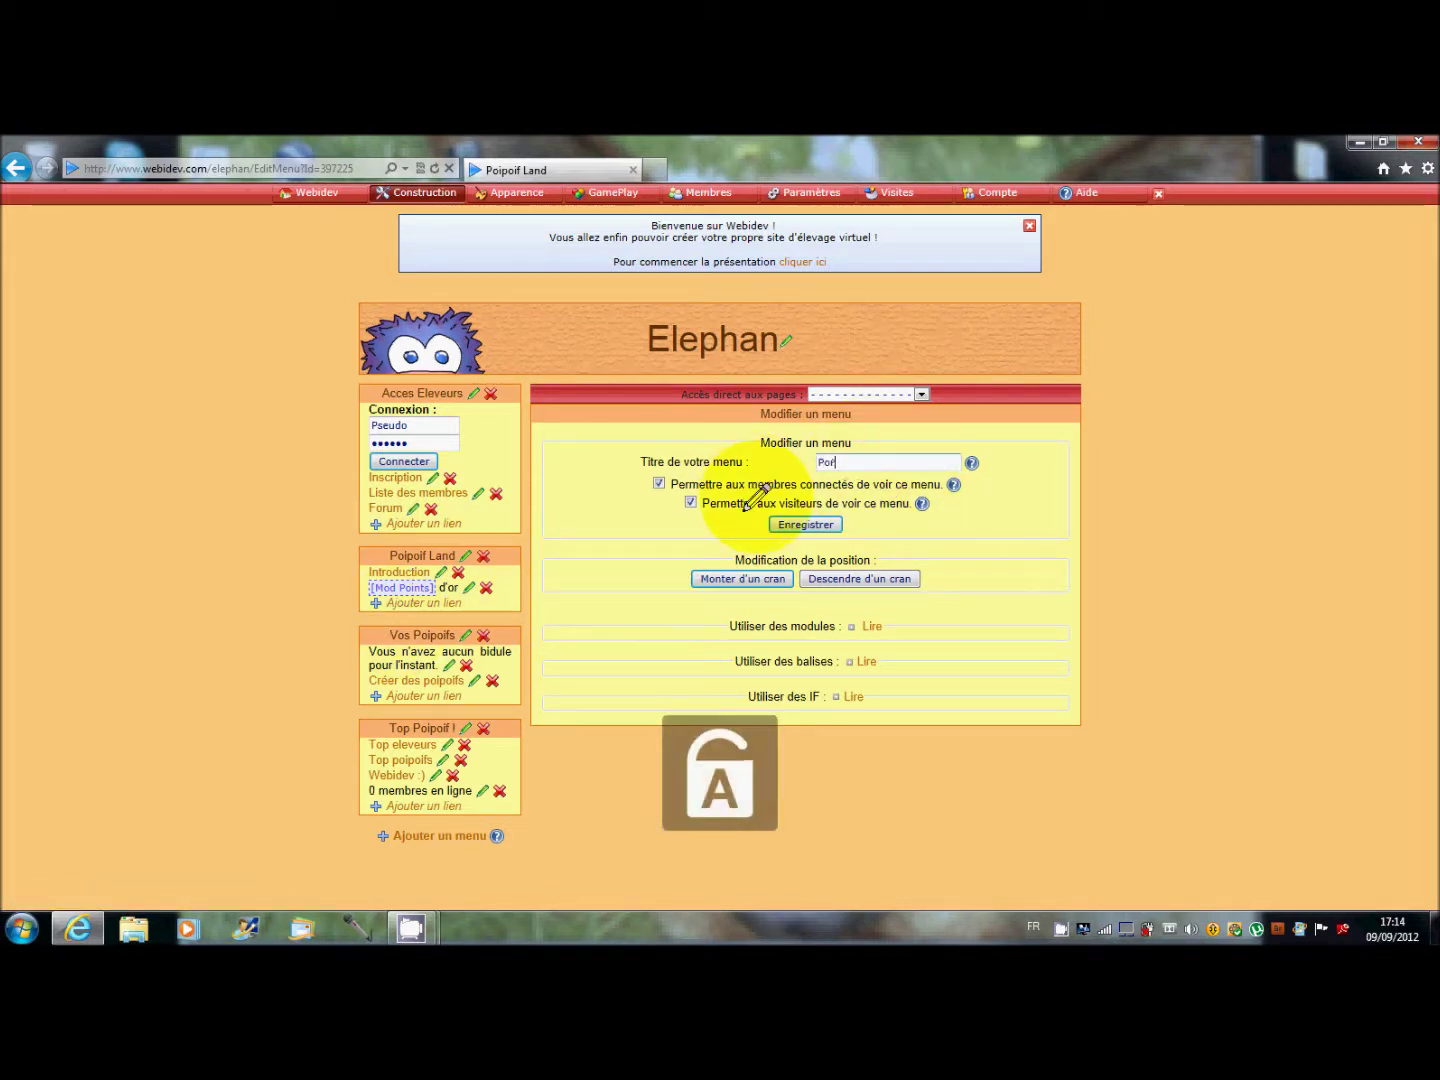
text(Porte monnaie)
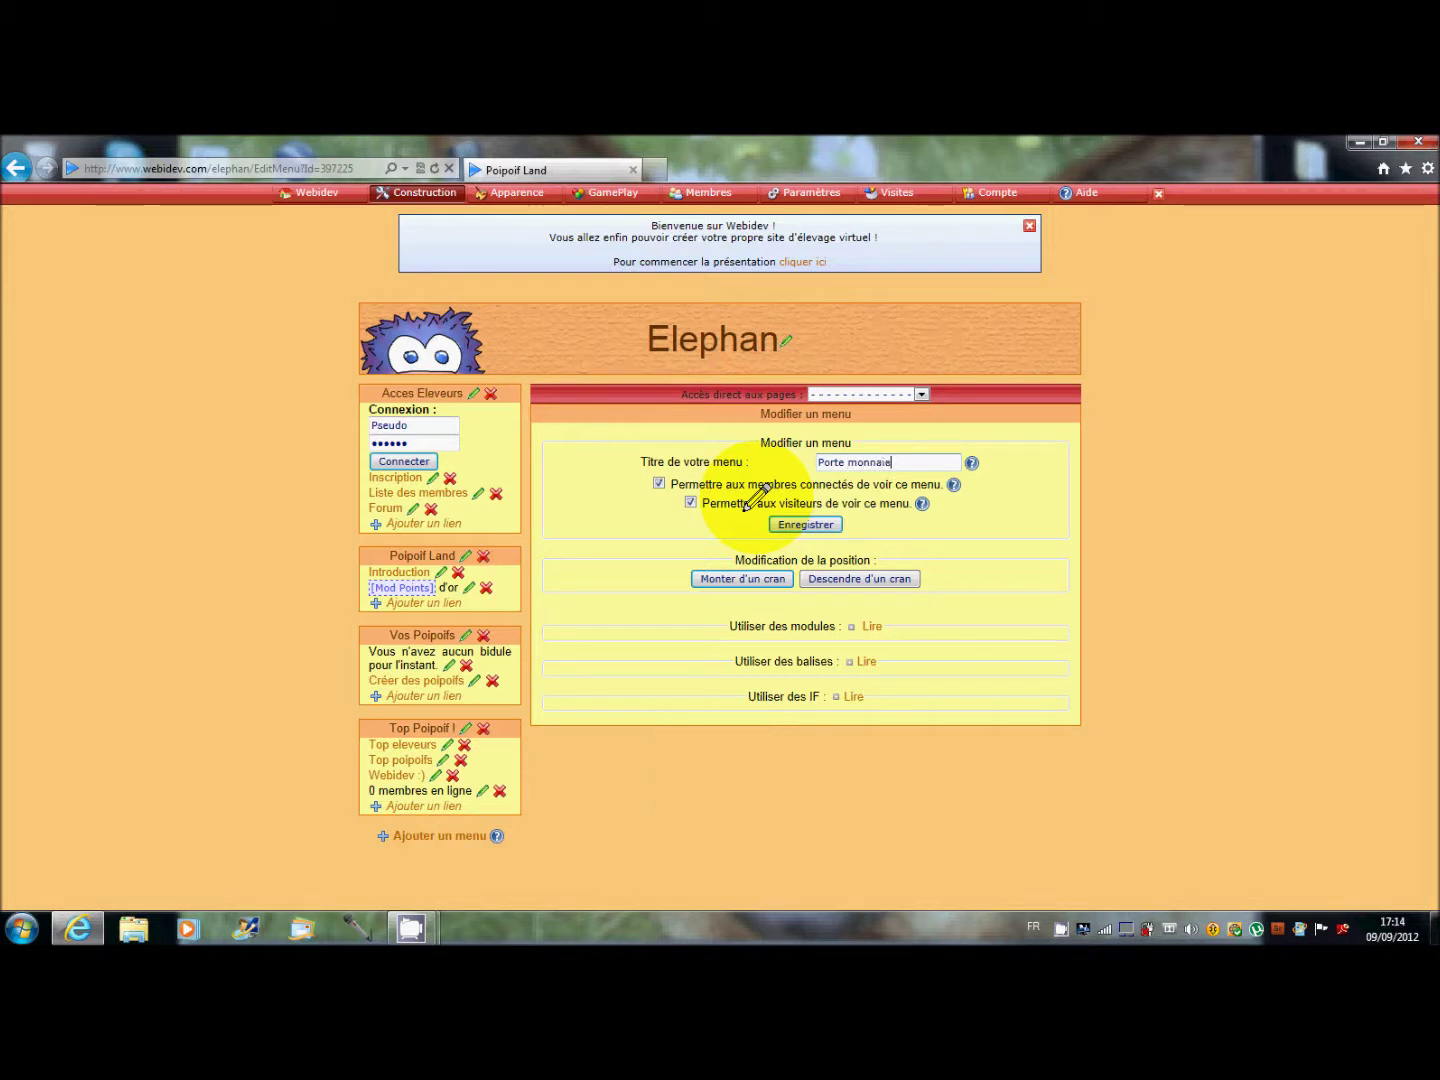
click(690, 502)
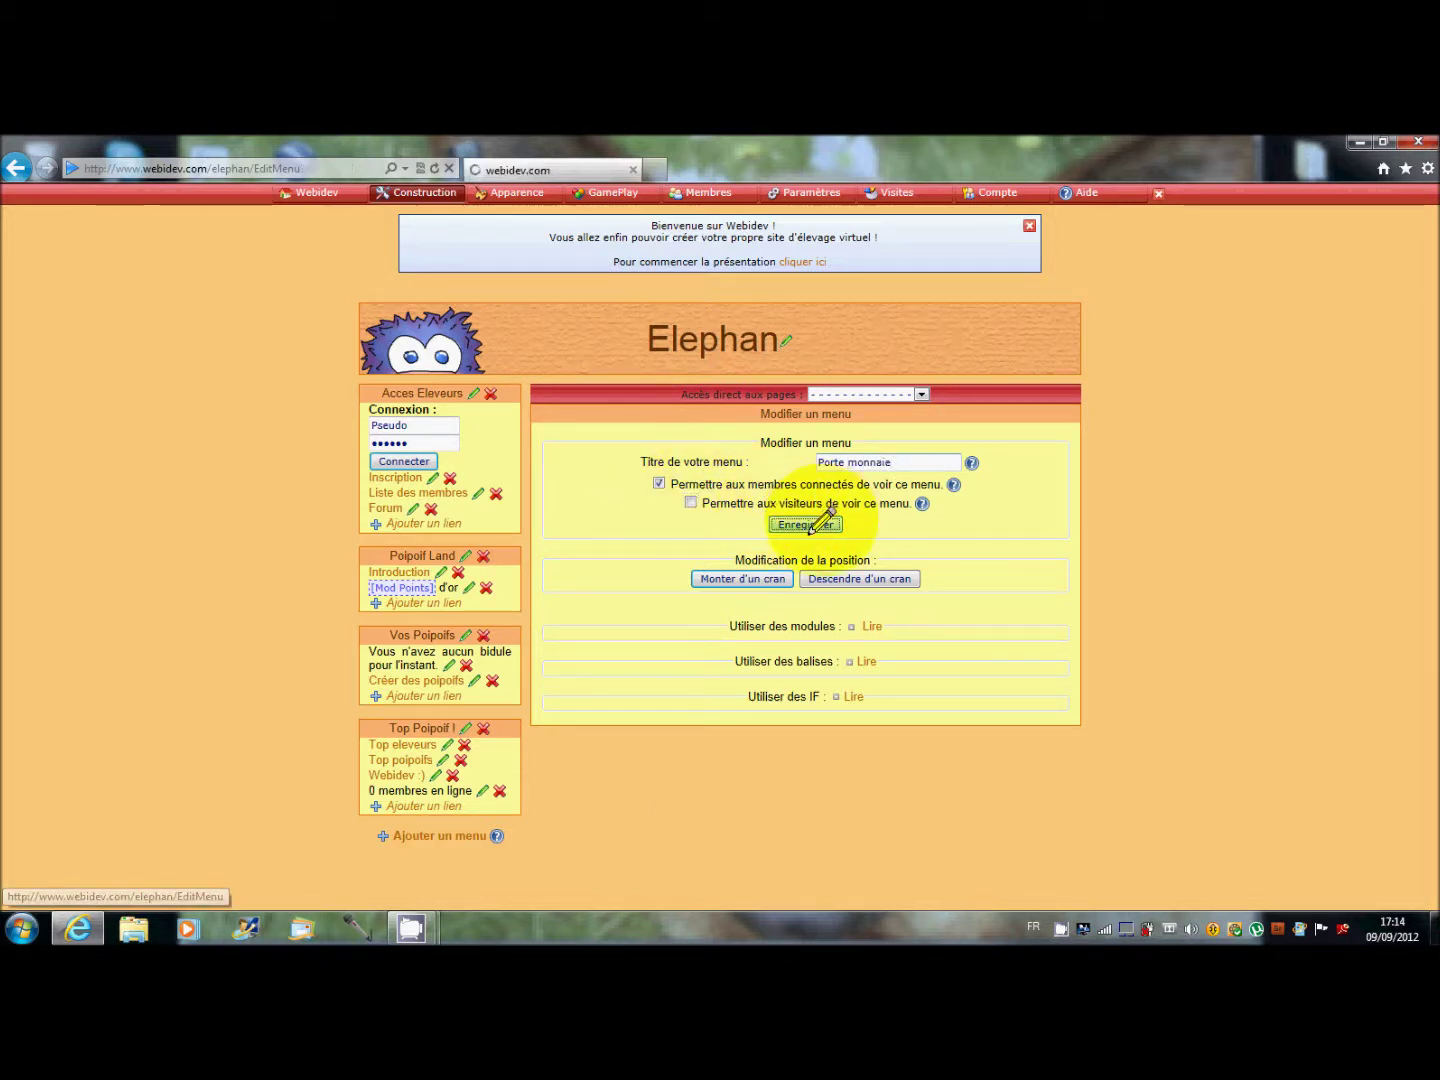
click(806, 524)
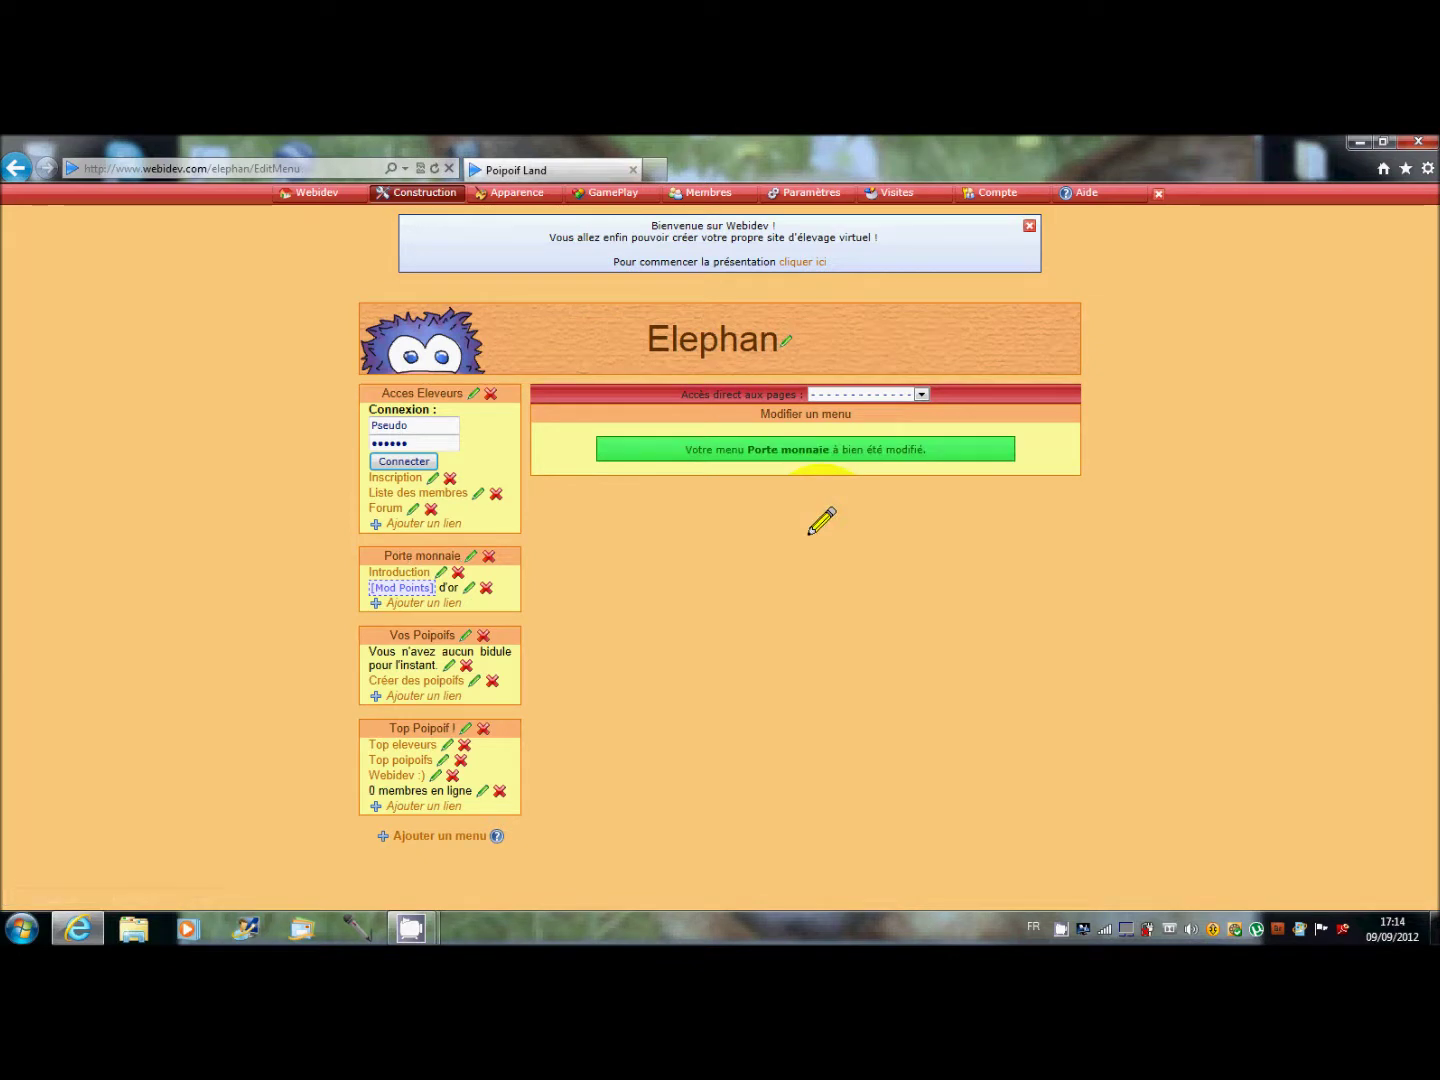
click(454, 576)
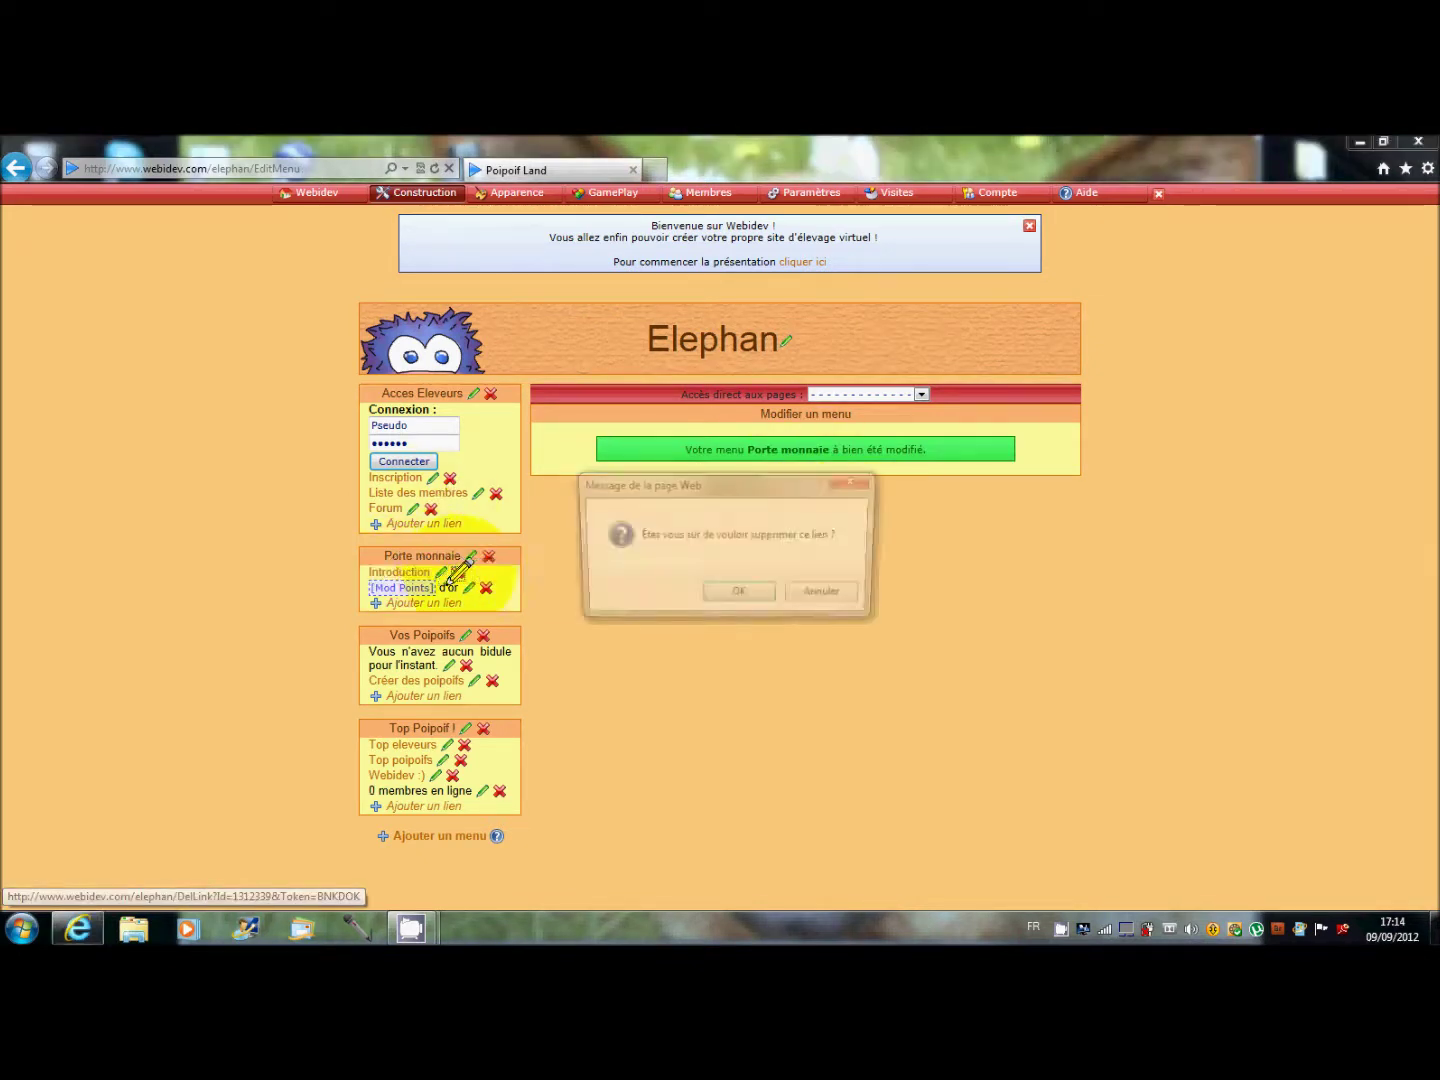
click(736, 591)
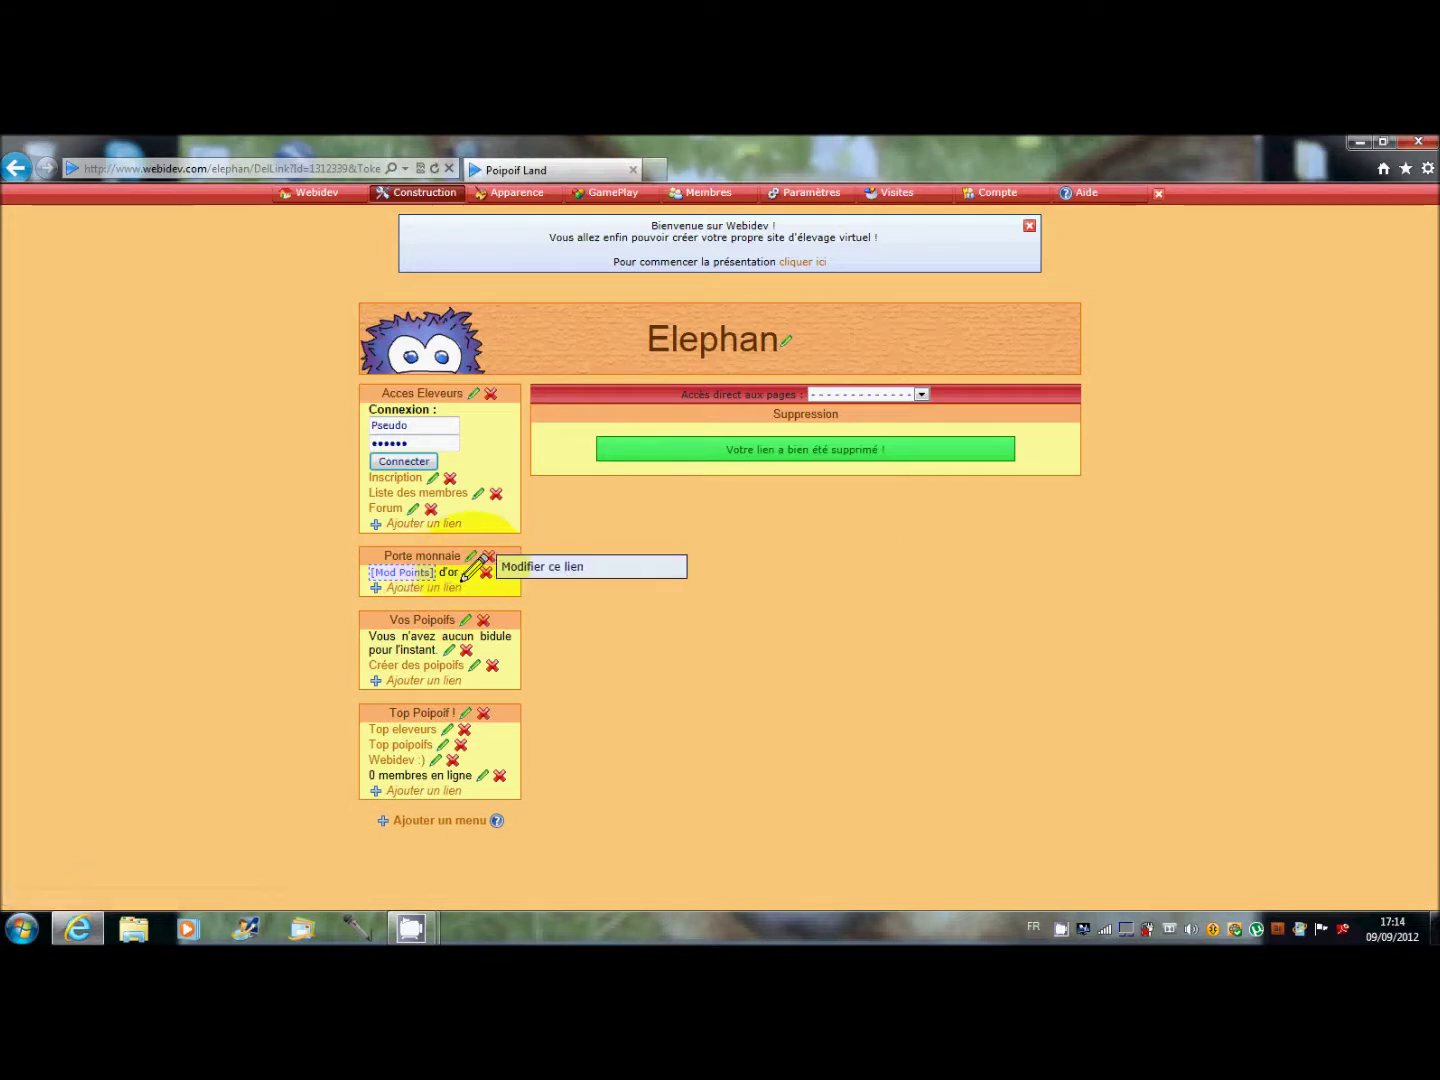
In the [Mod Points] d'or link settings, browse module usage from CitationAfficheX to OnlineListe
click(469, 572)
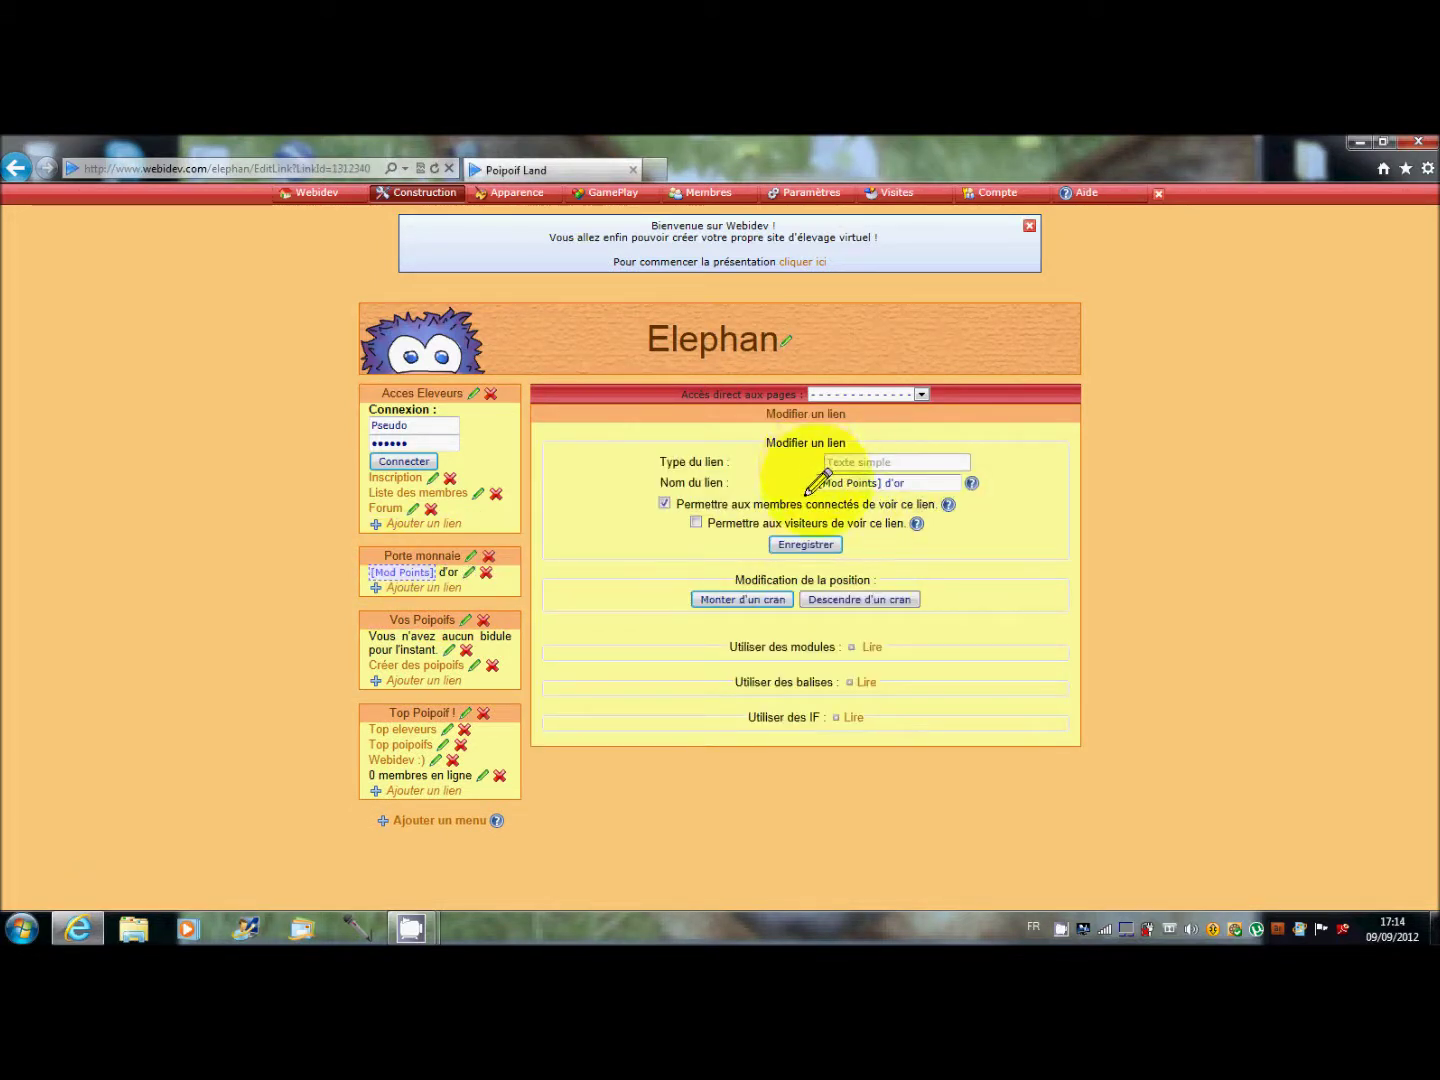
click(865, 647)
click(650, 733)
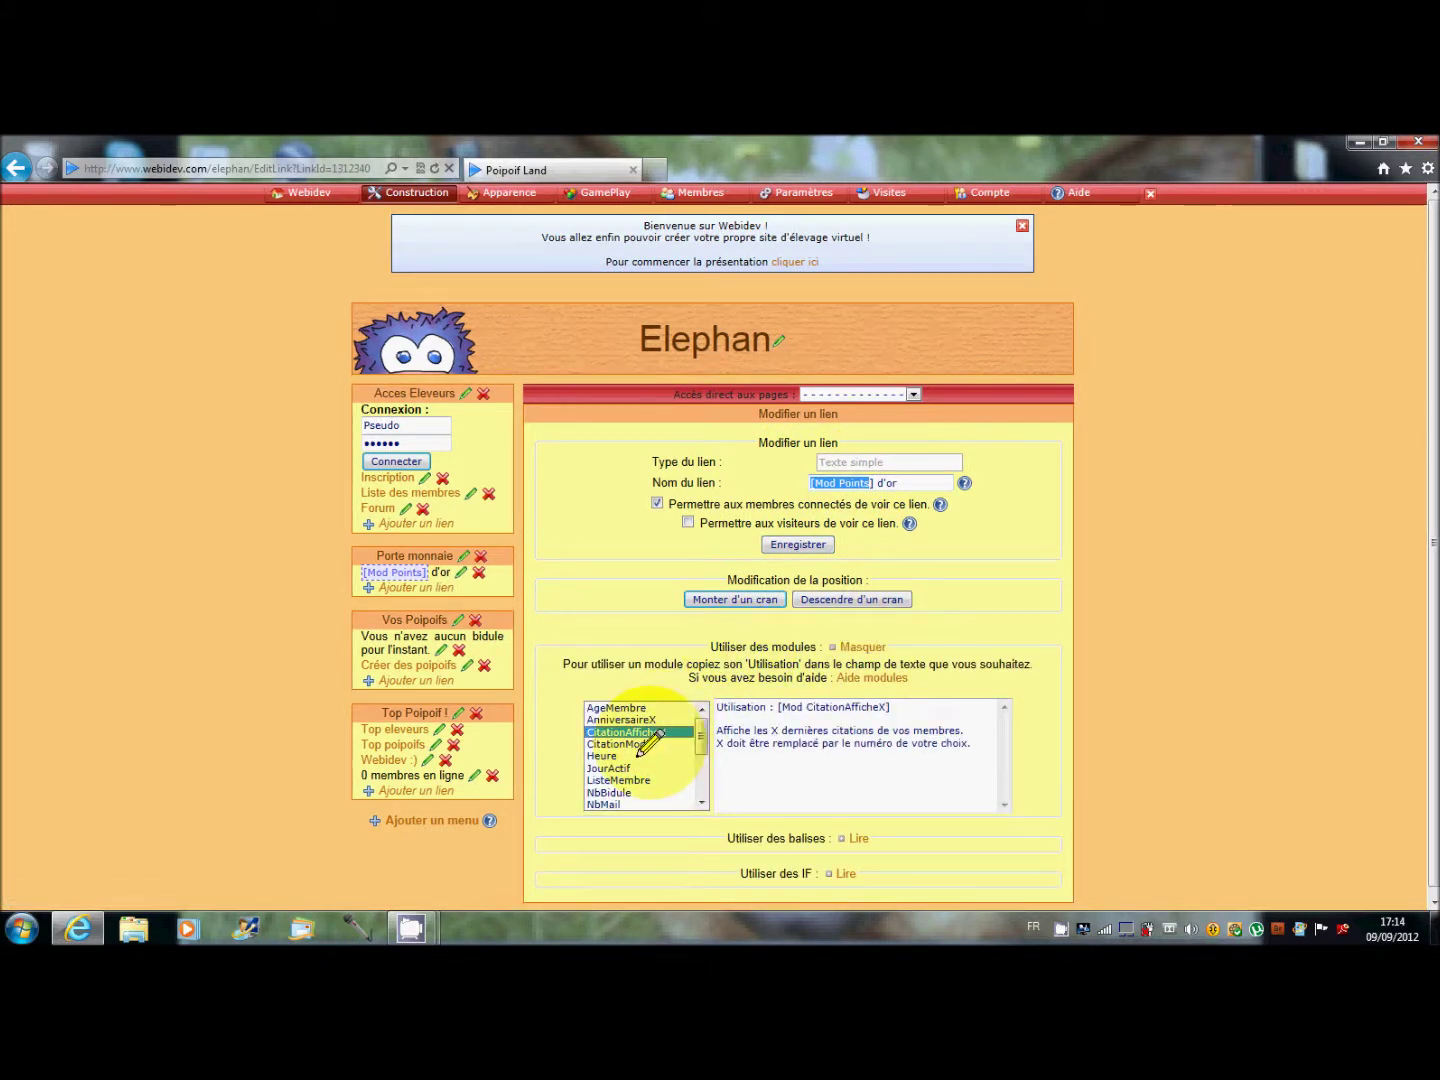
click(637, 756)
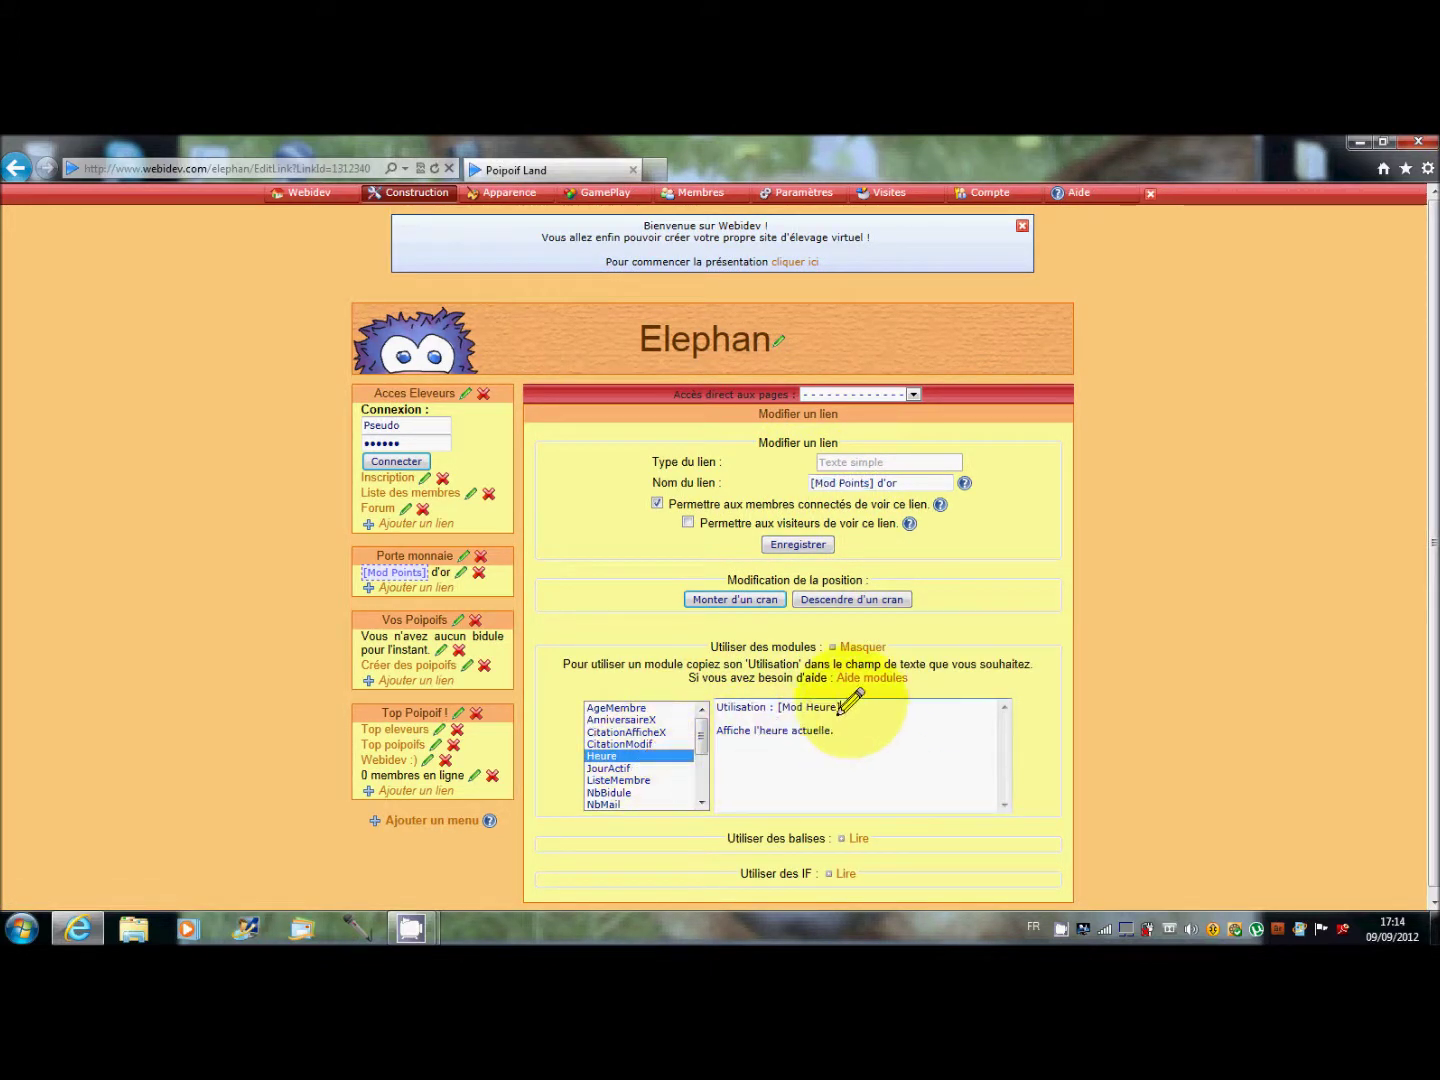
drag(841, 707, 770, 712)
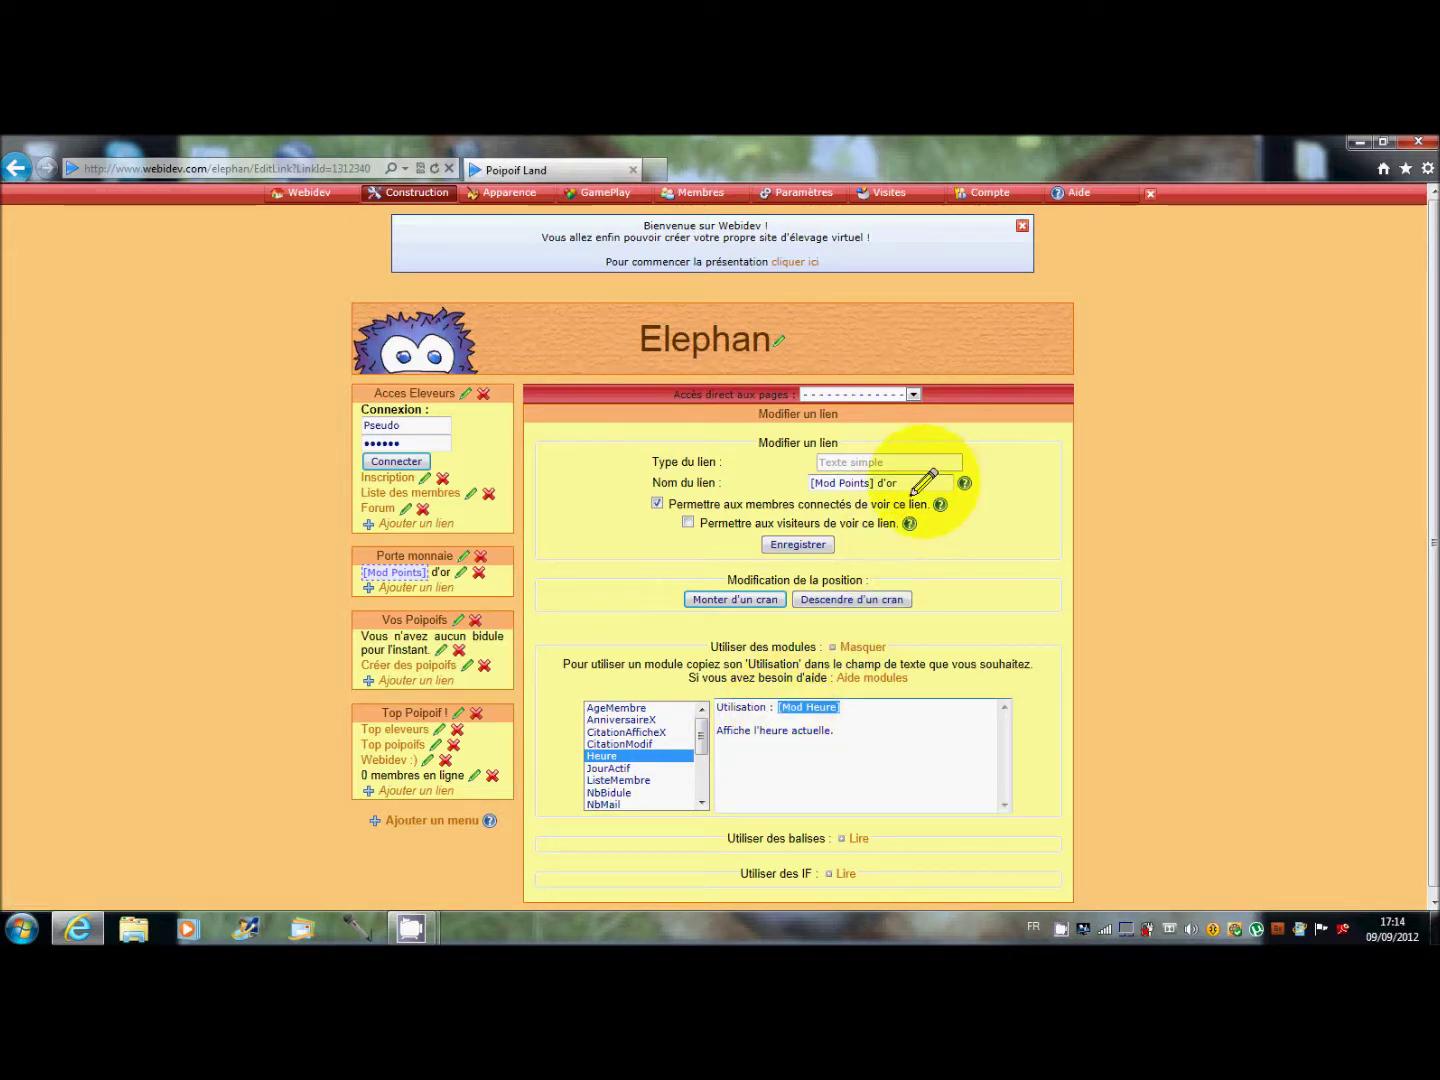
scroll(685, 745, down, 1)
click(670, 781)
click(679, 757)
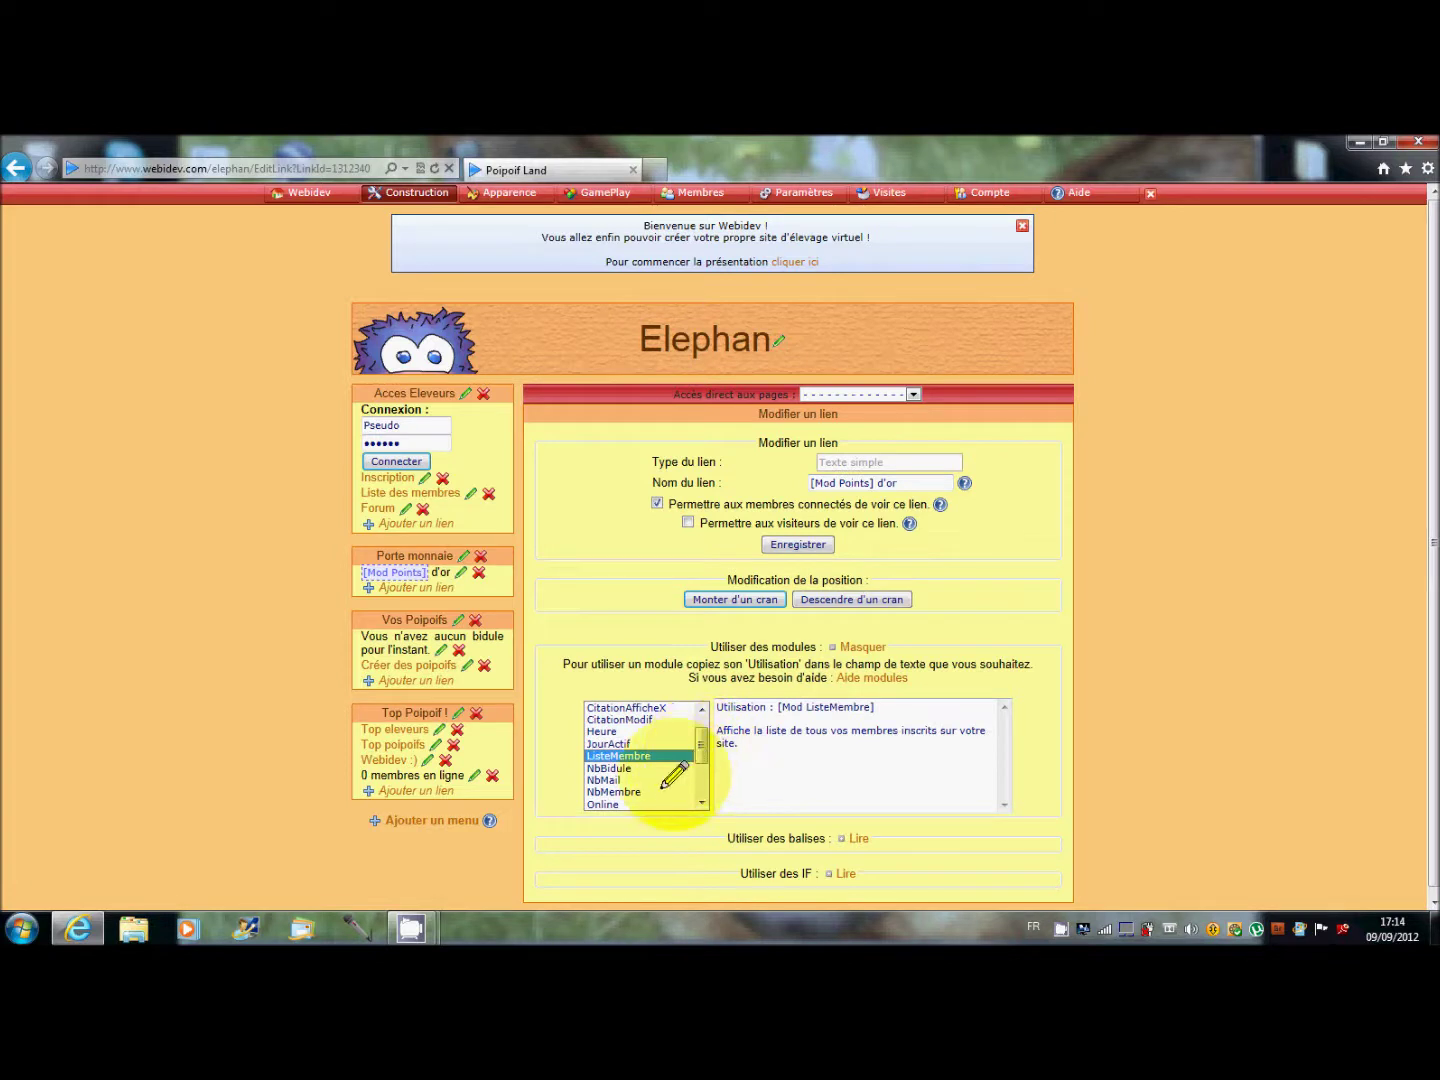
click(660, 781)
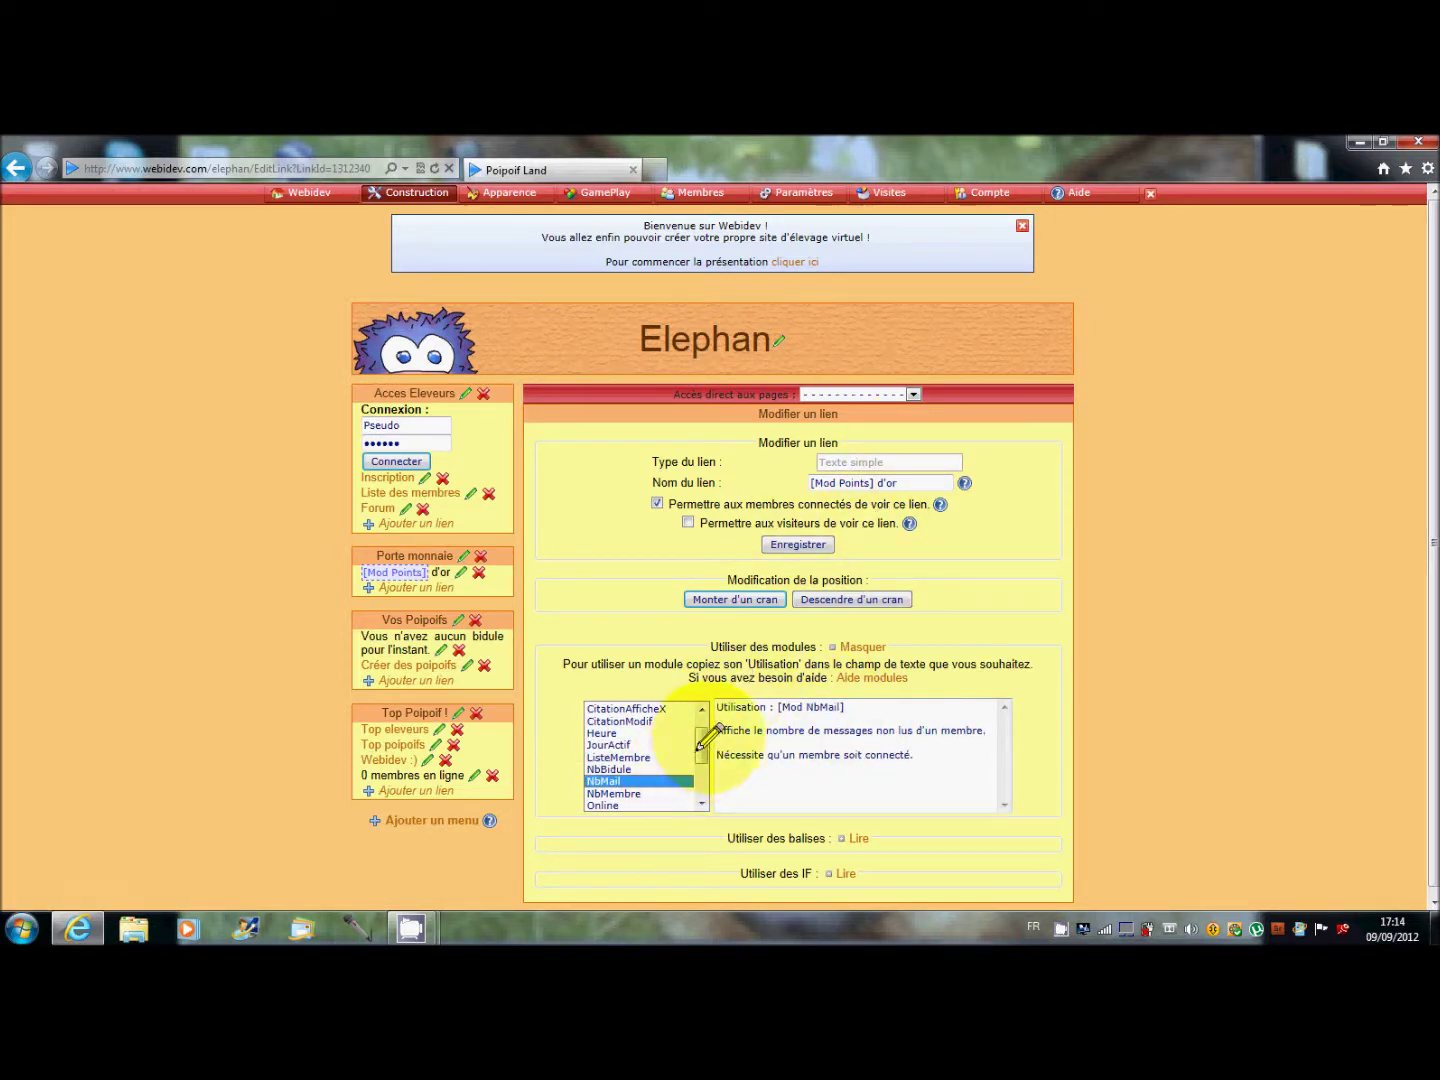
scroll(695, 755, down, 1)
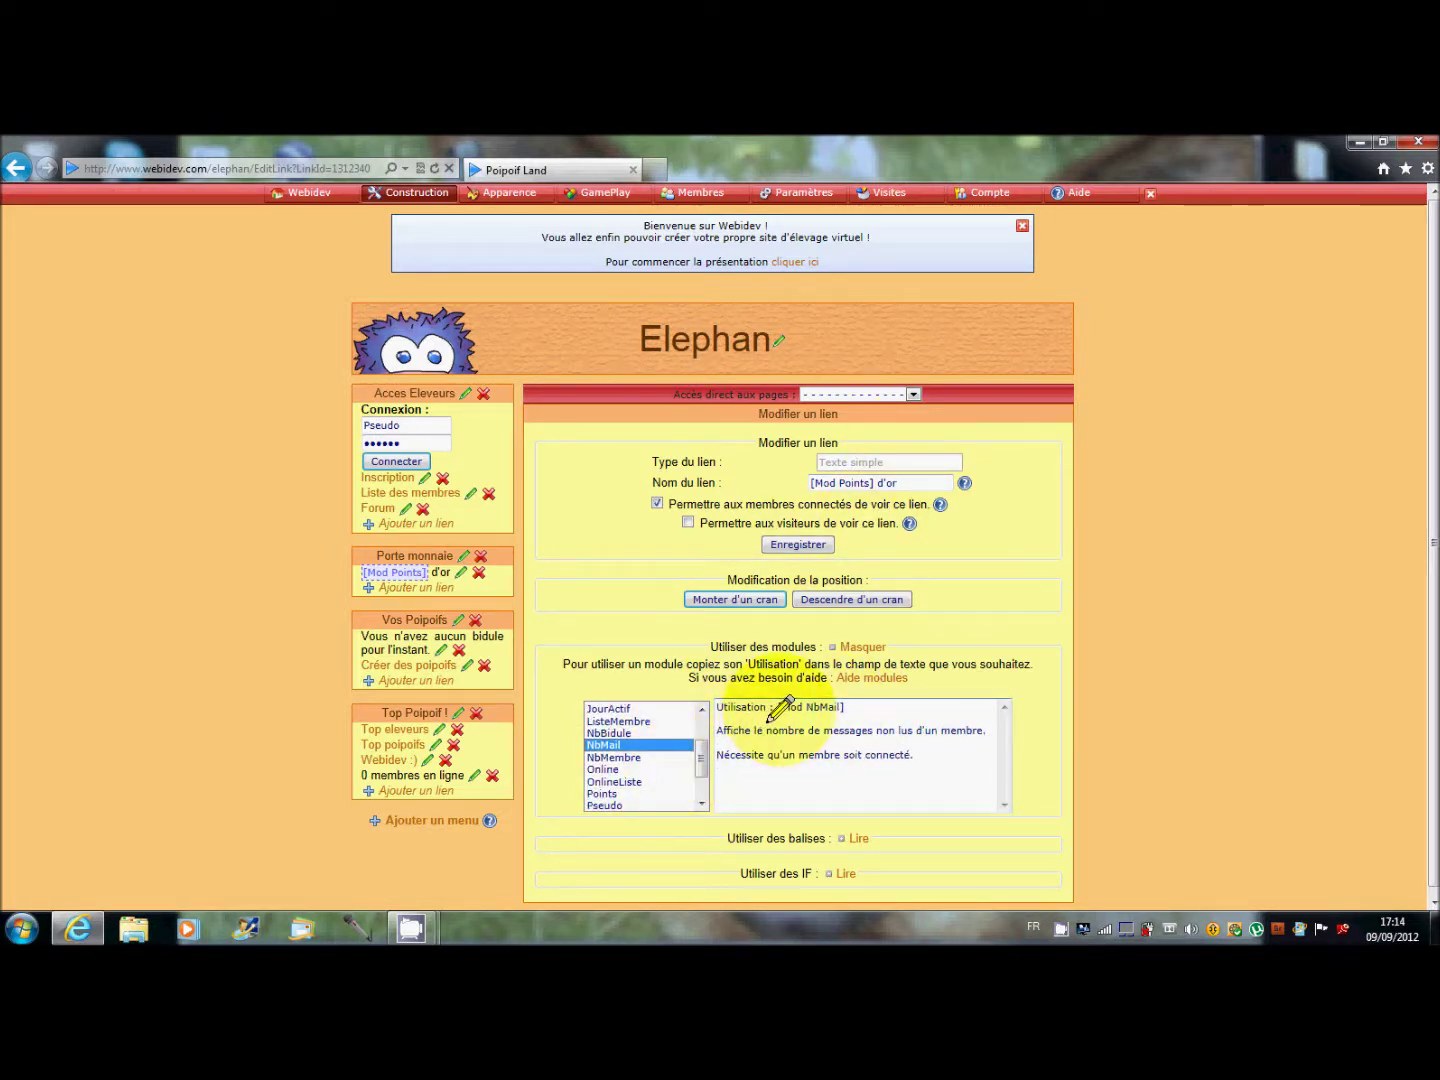
click(633, 780)
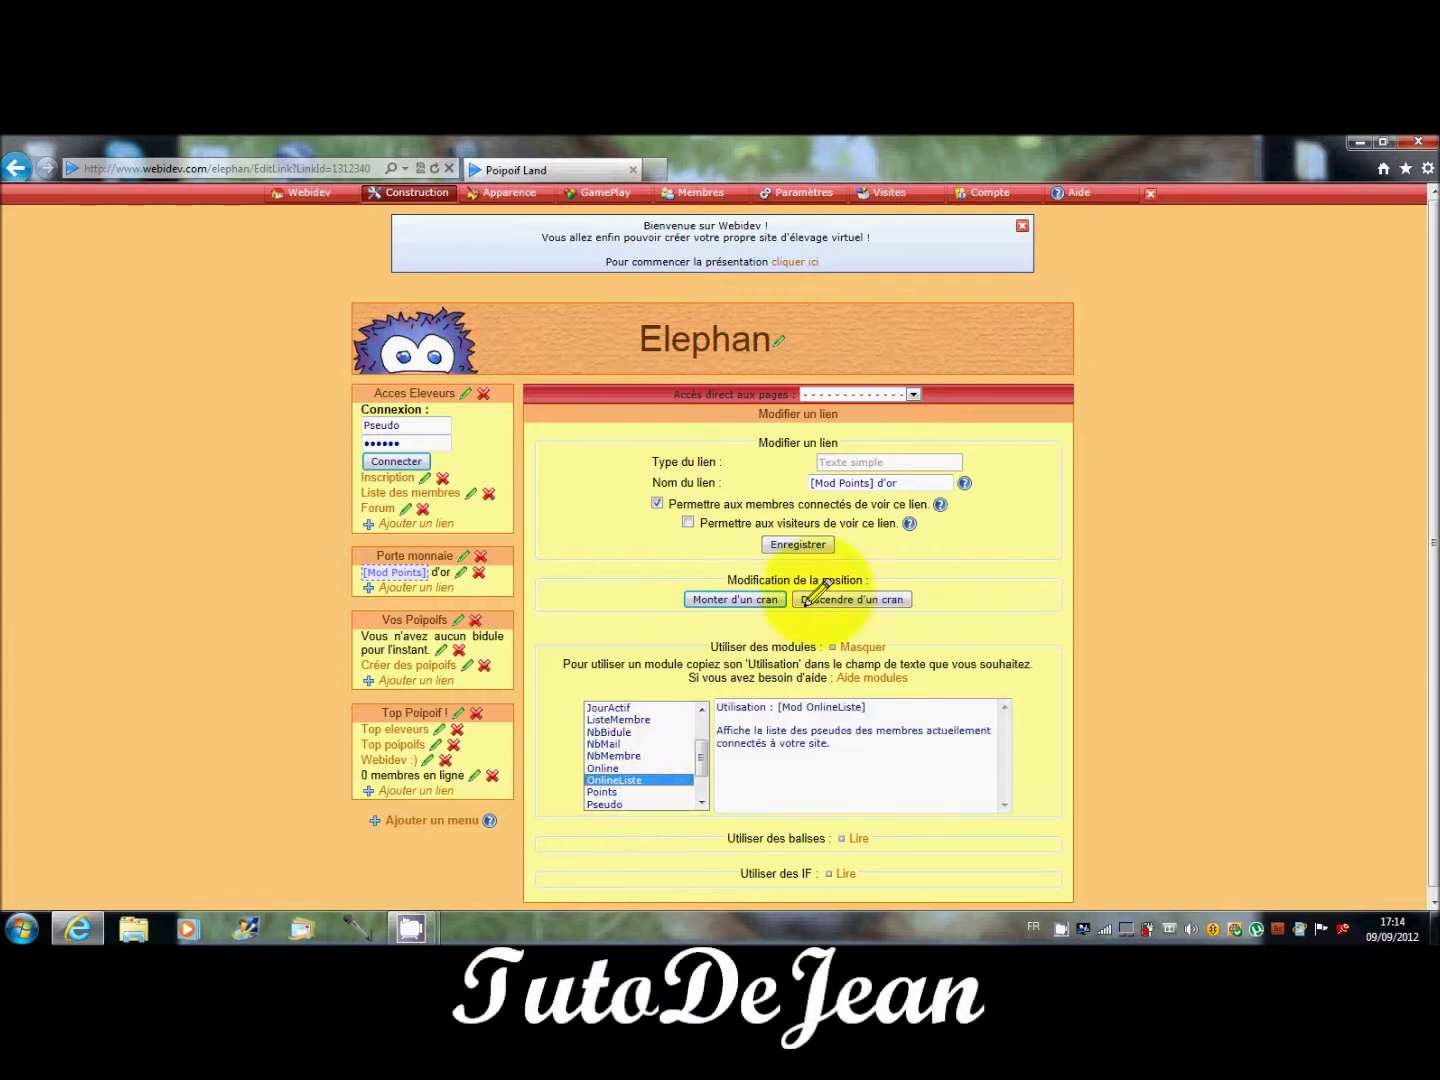
Review the formatting tags, then change the link name to '[Mod Points] dollars' and save
click(895, 483)
scroll(860, 785, down, 1)
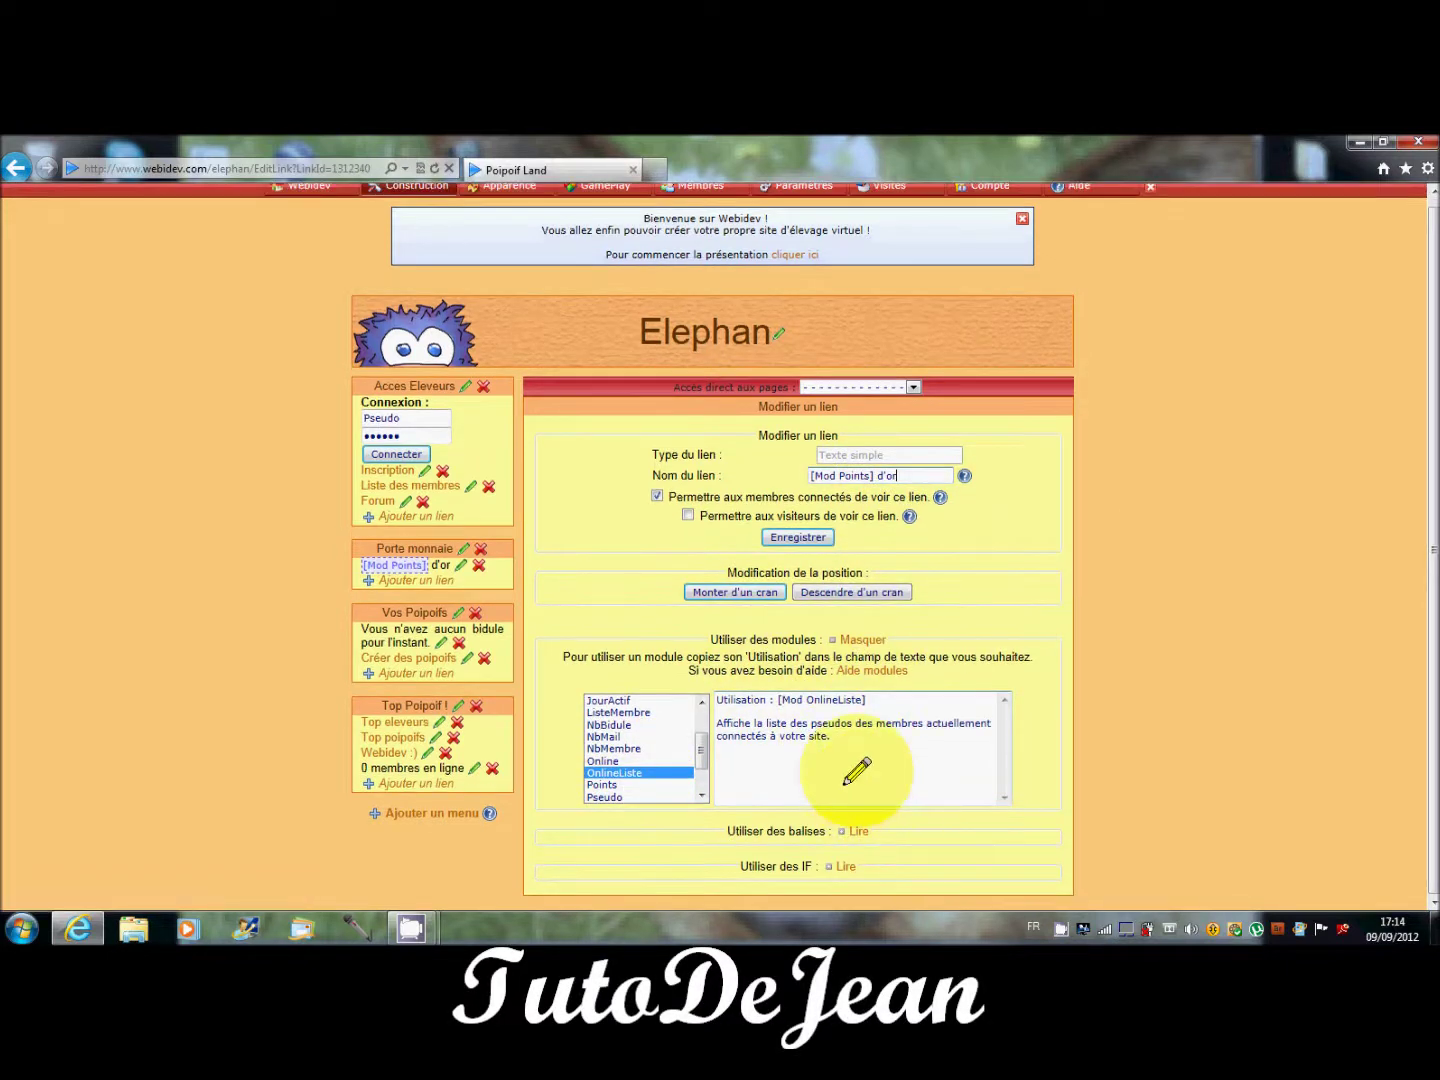
click(857, 831)
scroll(860, 790, down, 3)
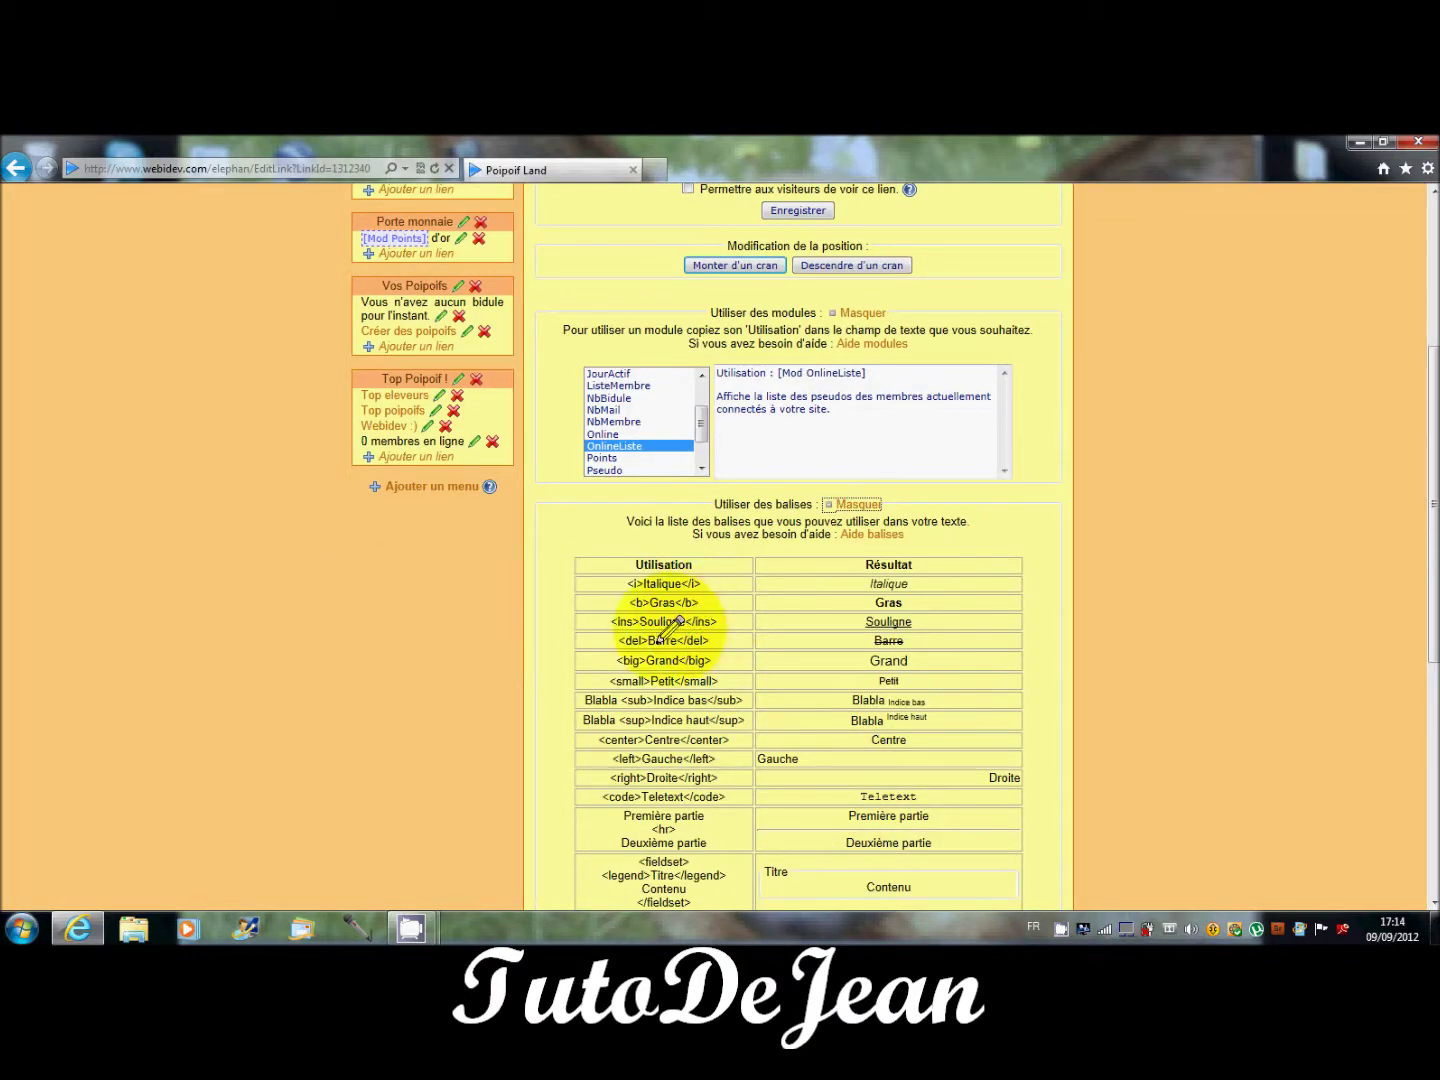
drag(604, 648, 712, 650)
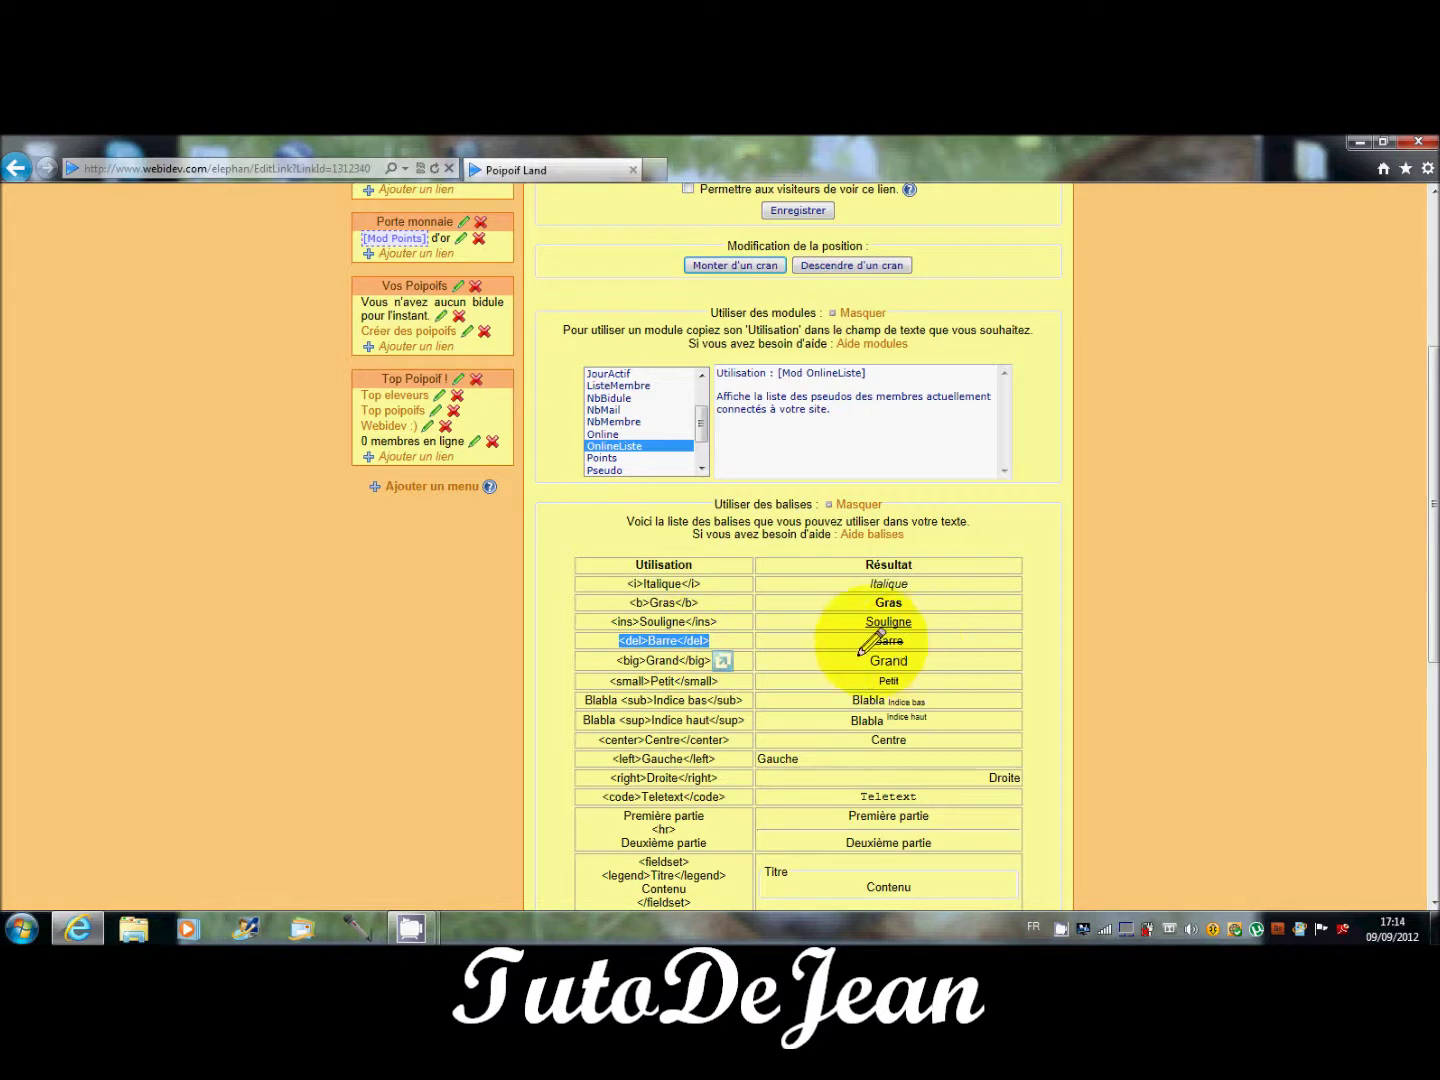
drag(870, 641, 905, 641)
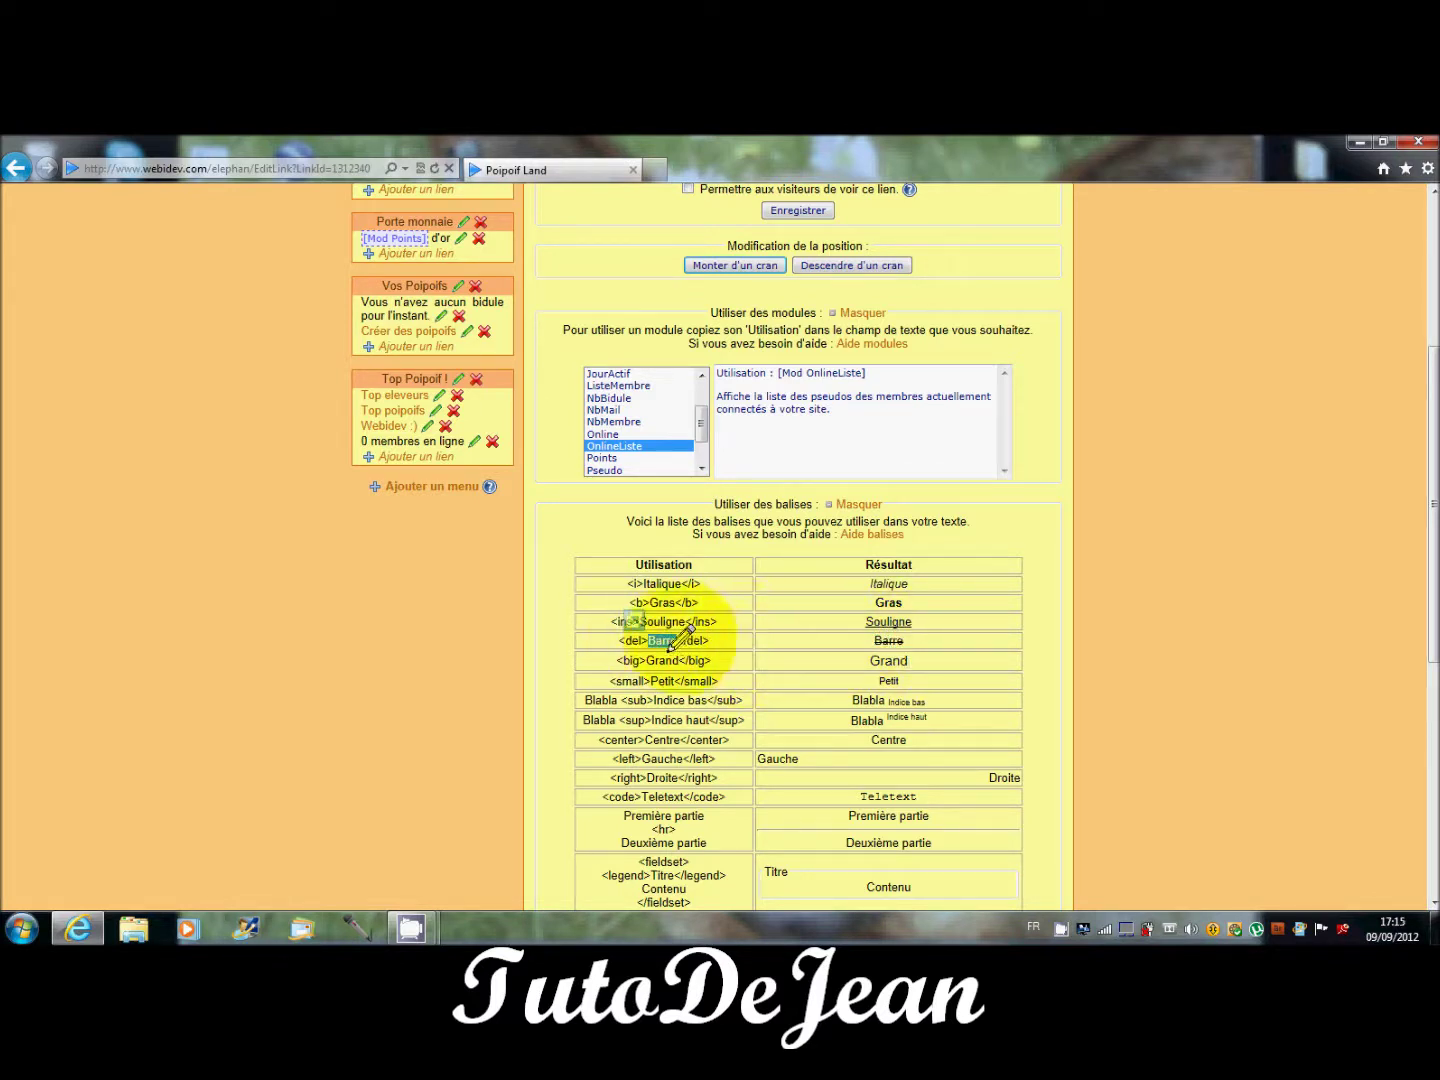
click(778, 444)
scroll(865, 408, up, 3)
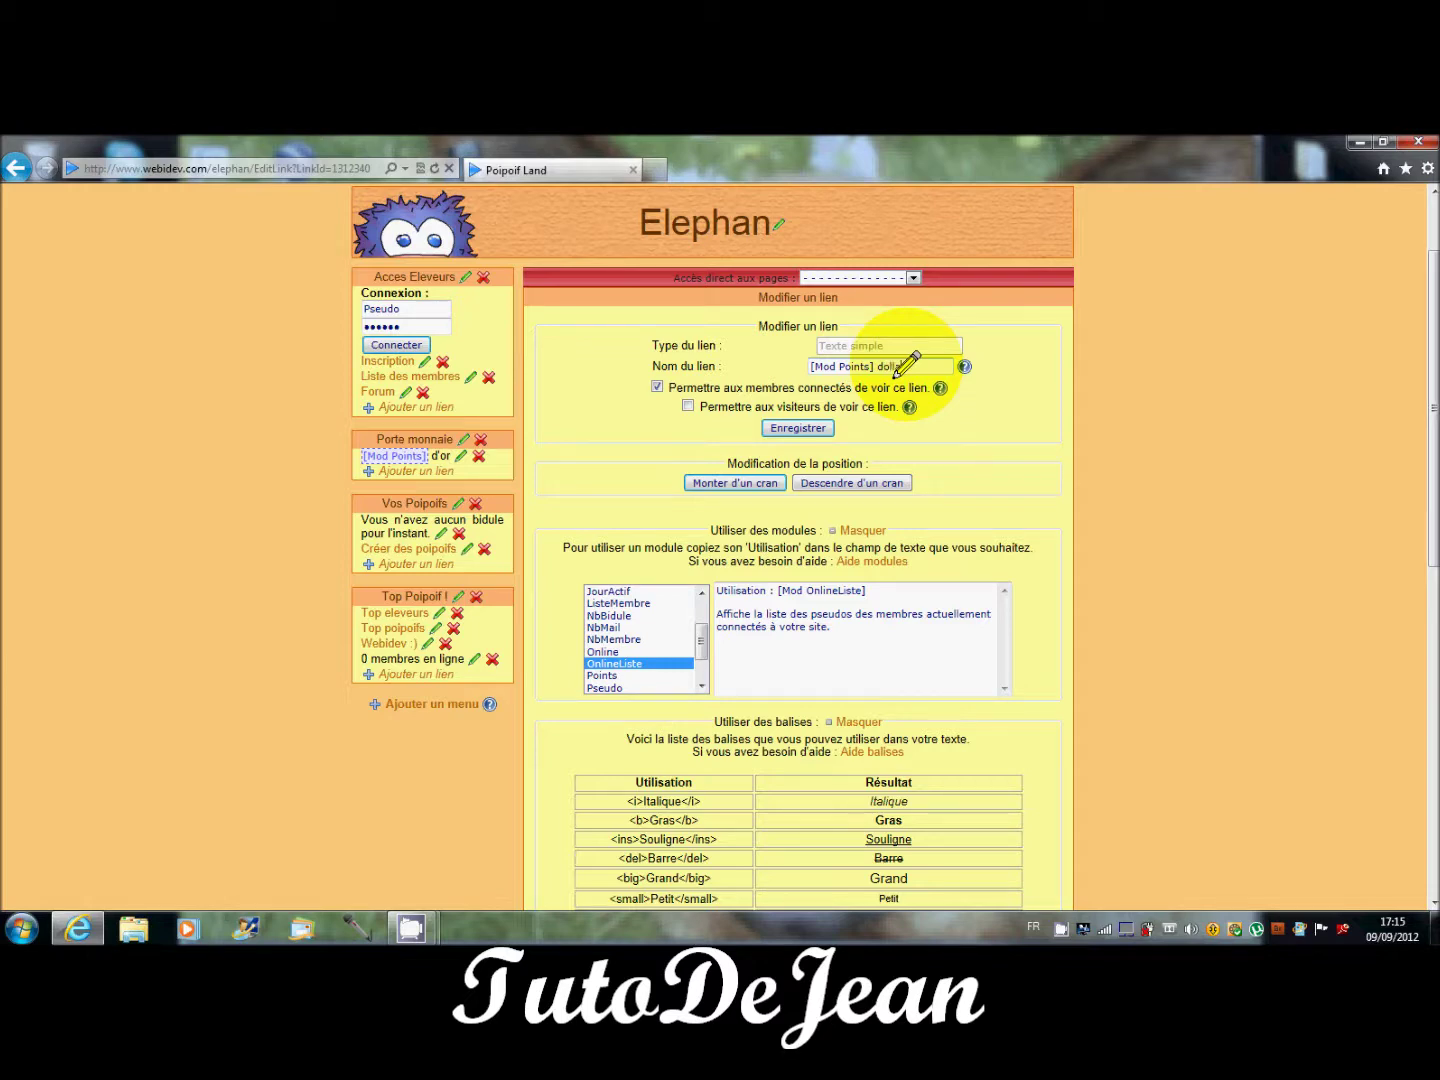
text(ars)
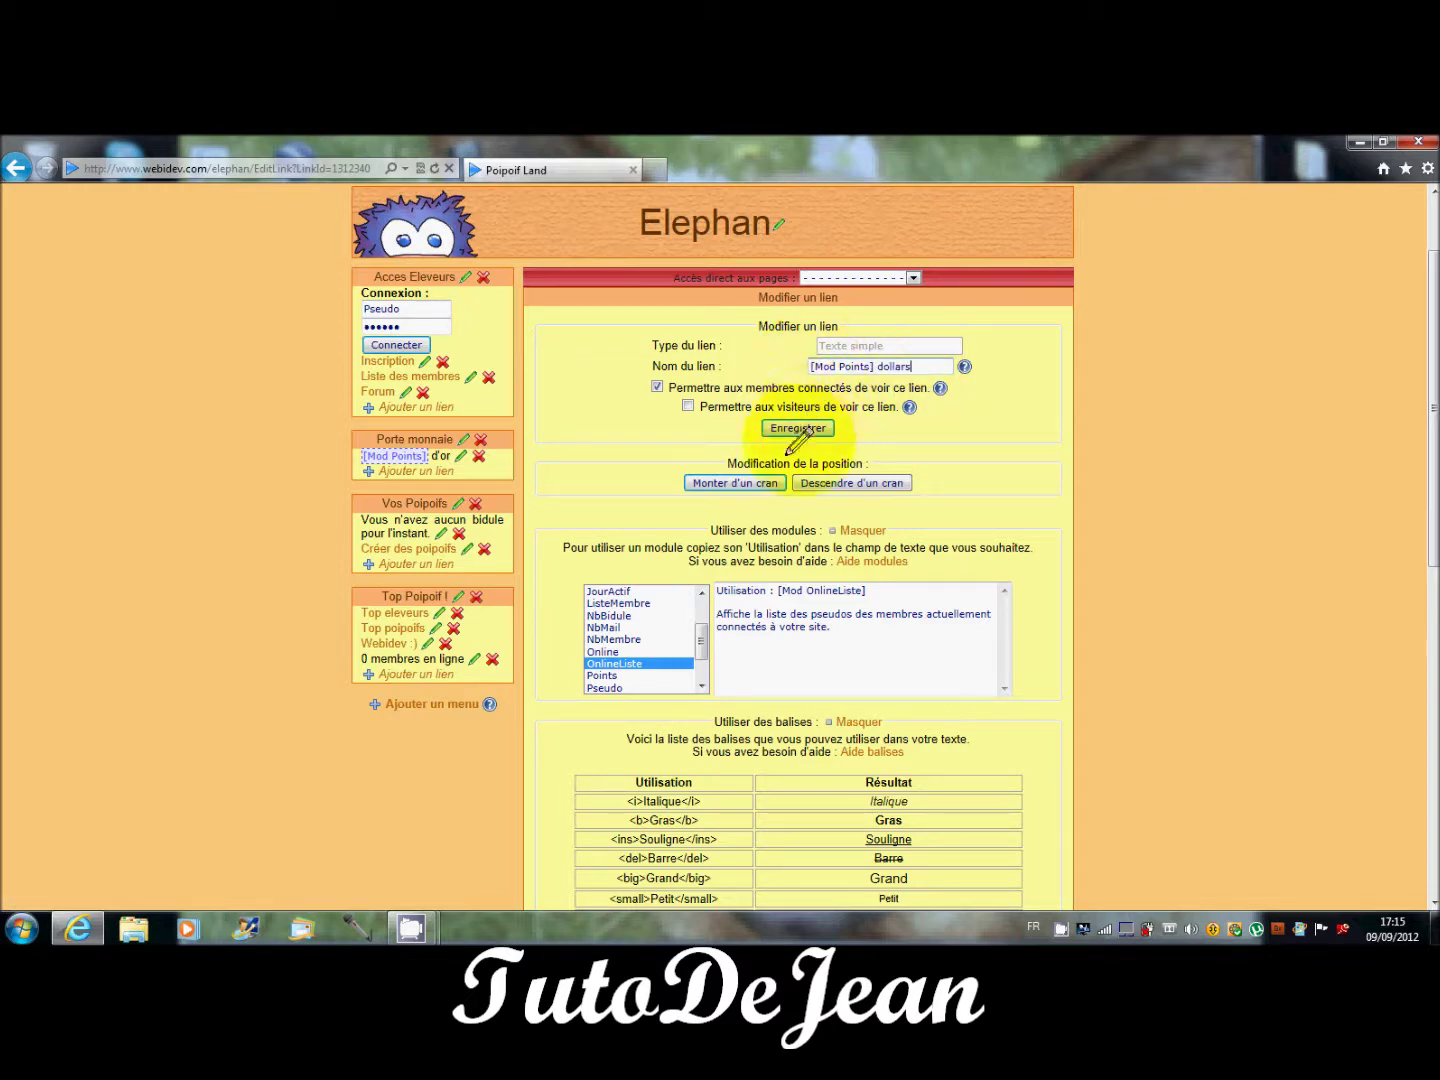
click(797, 428)
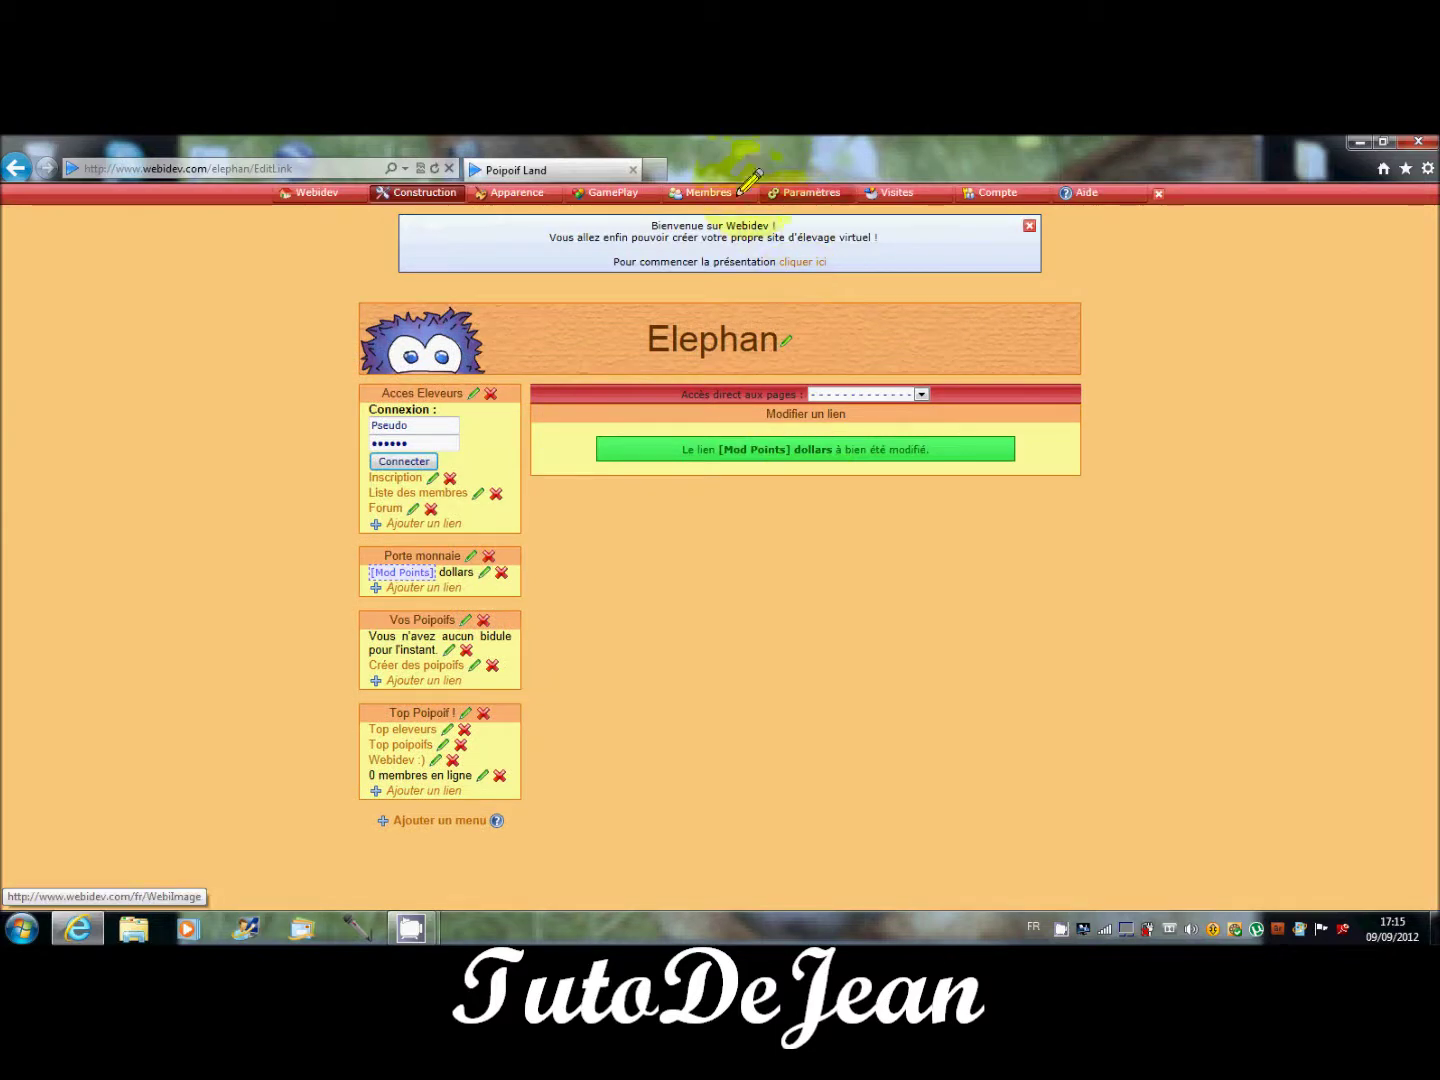
click(700, 192)
Rename the currency to dollars, set starting points 1000 and 10 elephants per member
click(593, 191)
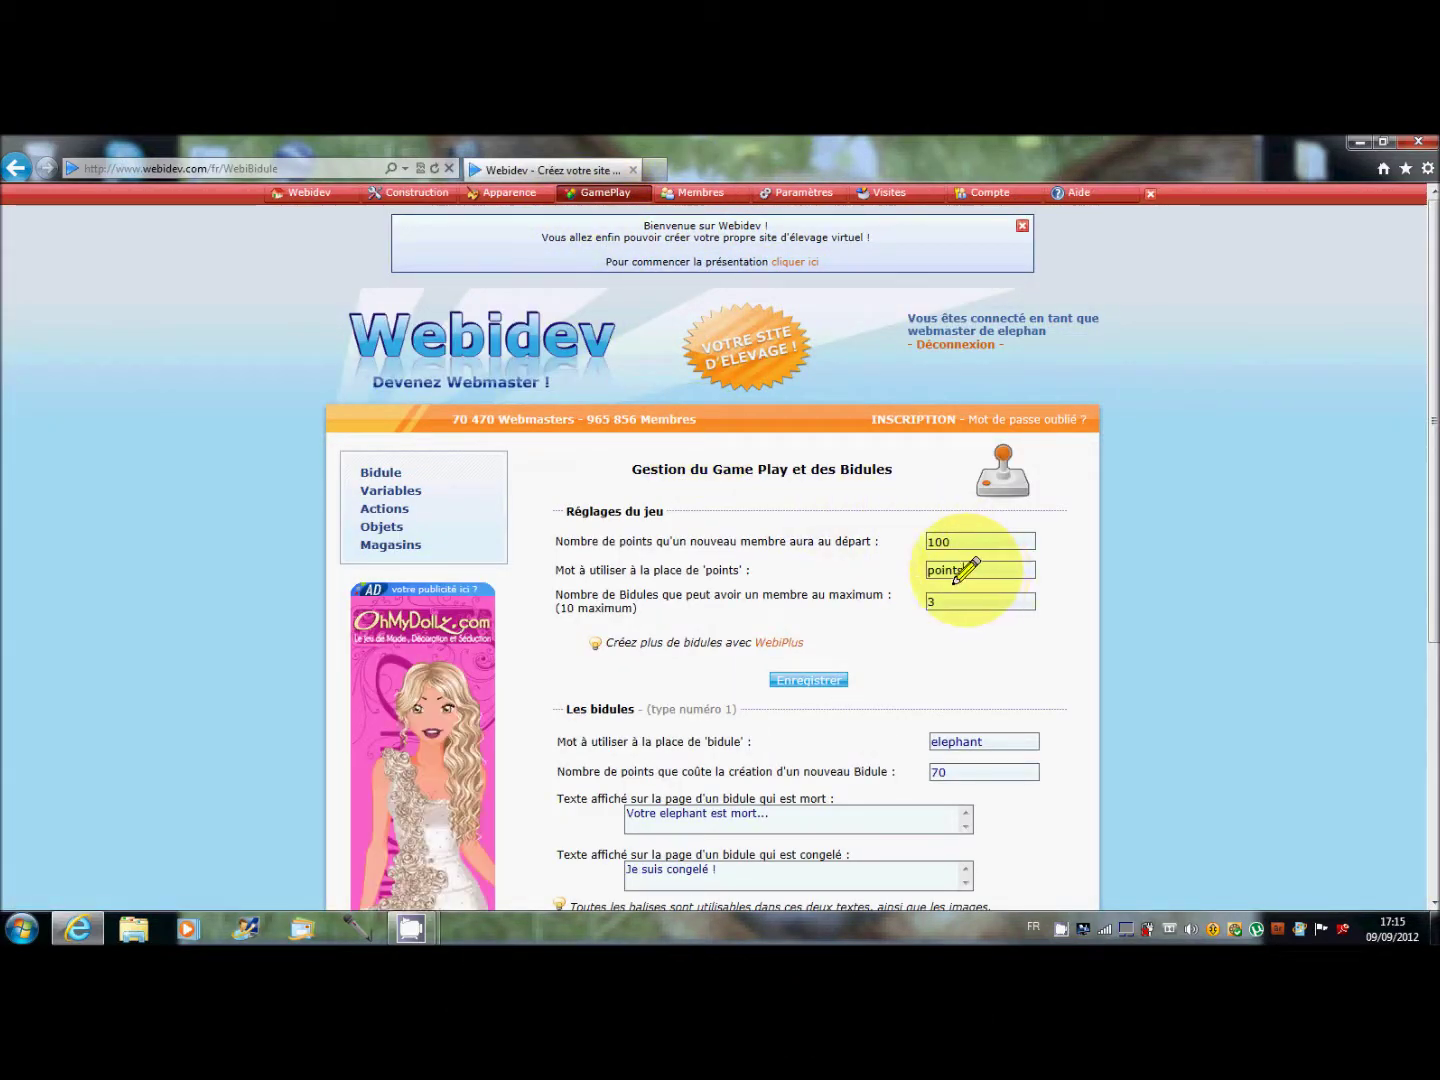
drag(975, 570, 862, 568)
key(BackSpace)
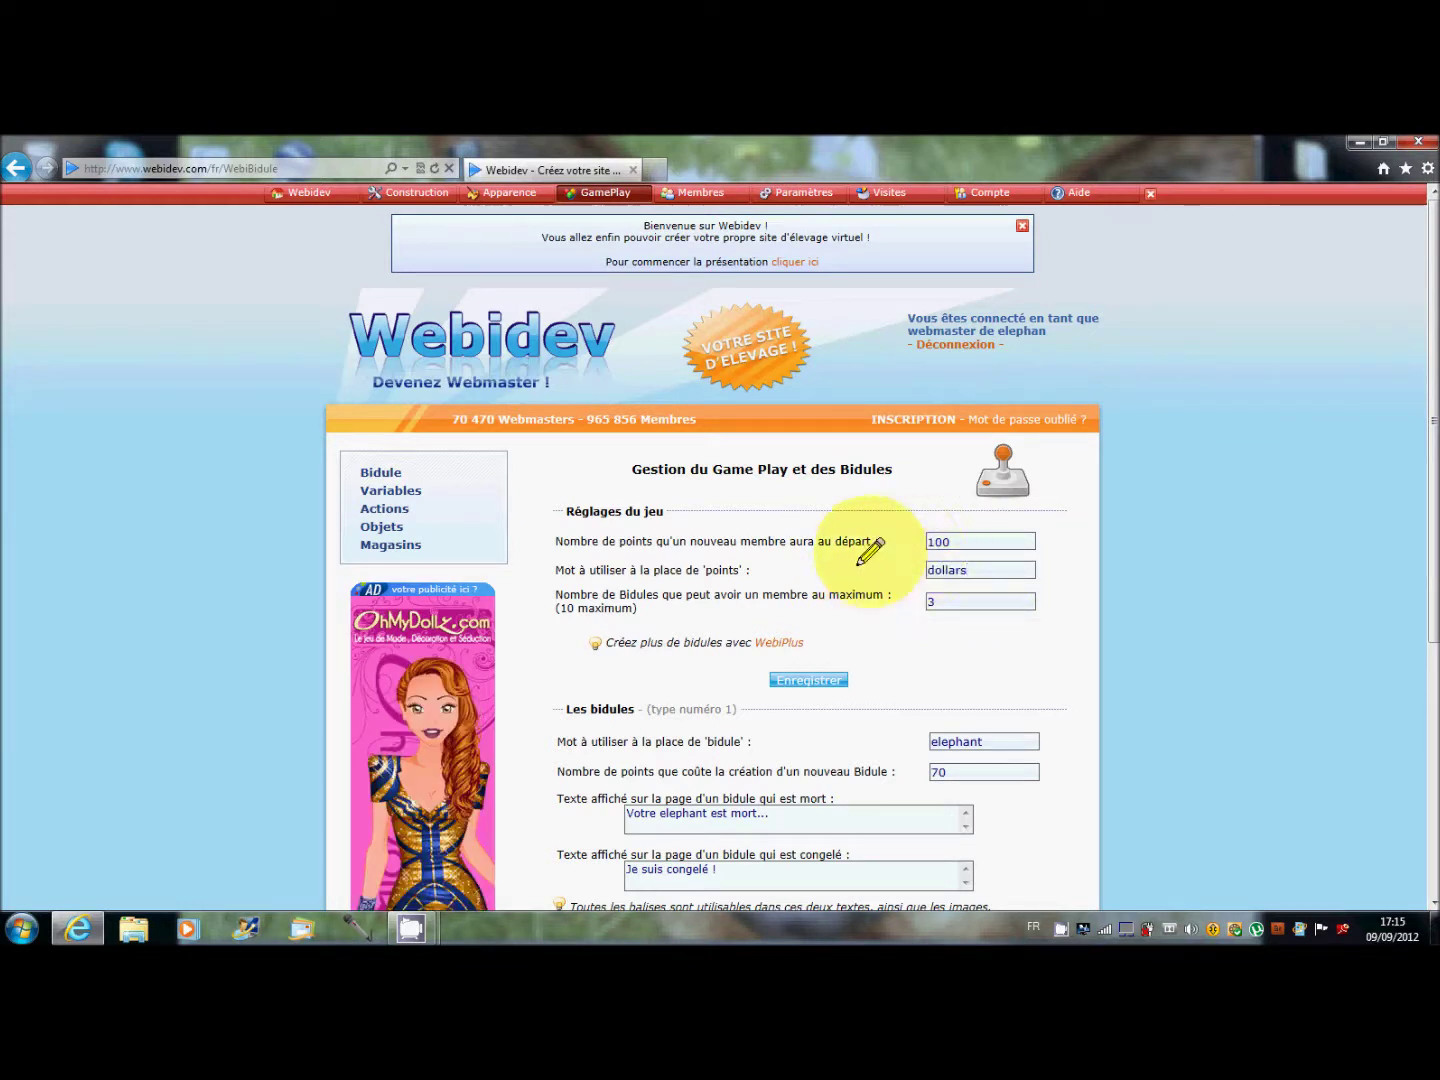
click(967, 549)
text(0)
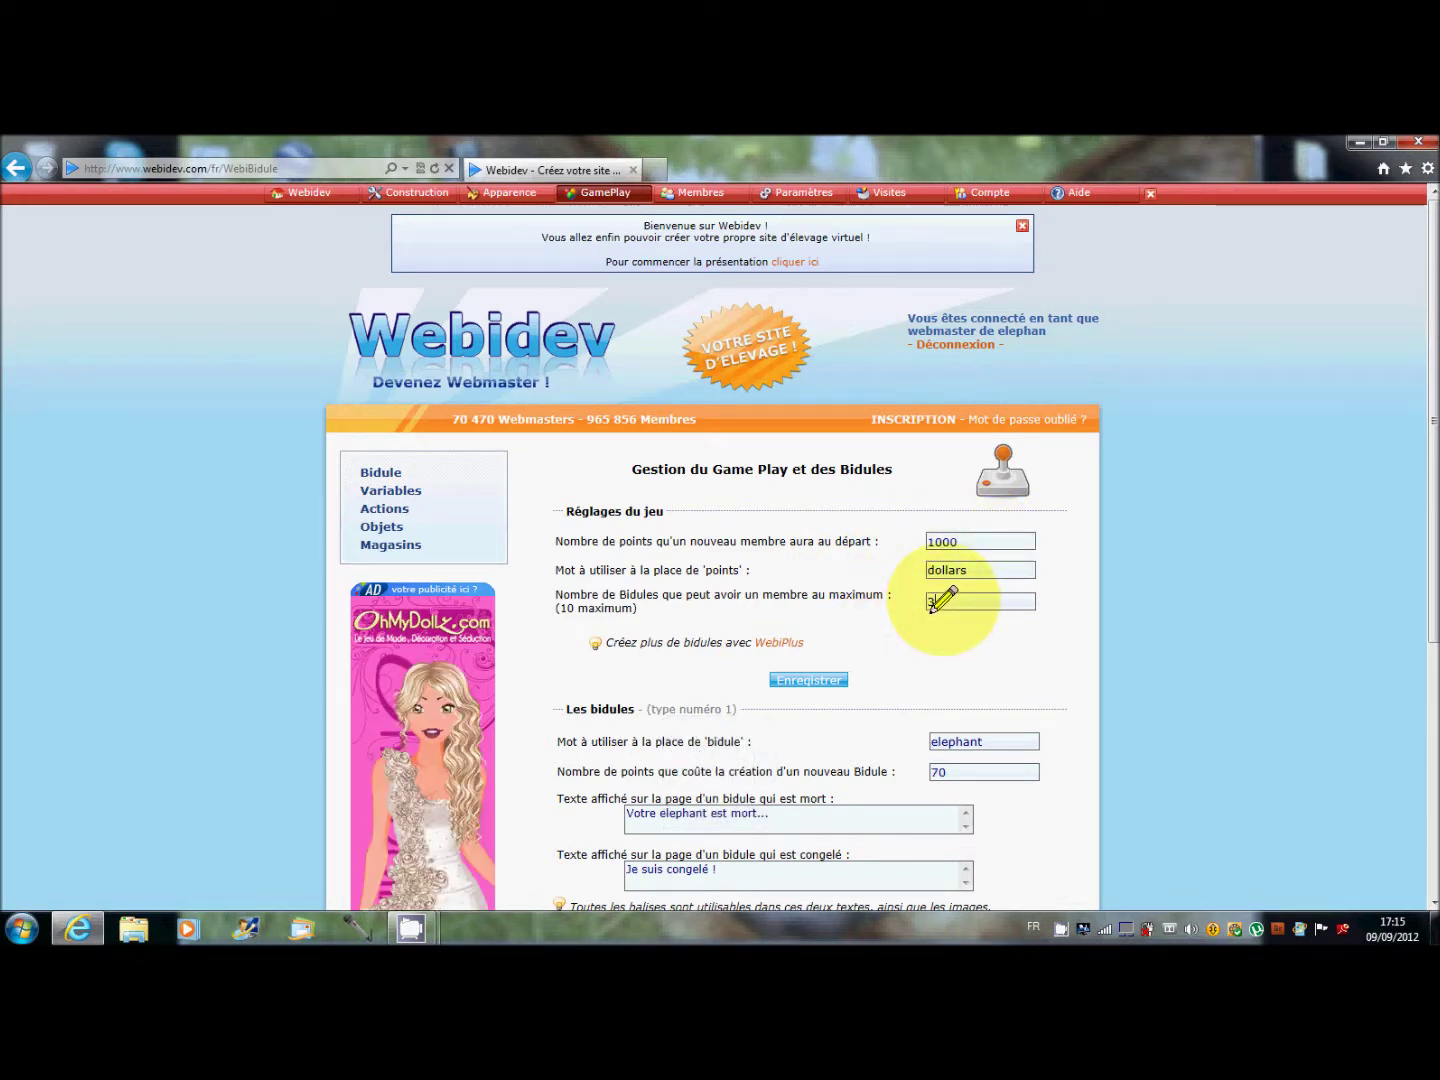
text(10)
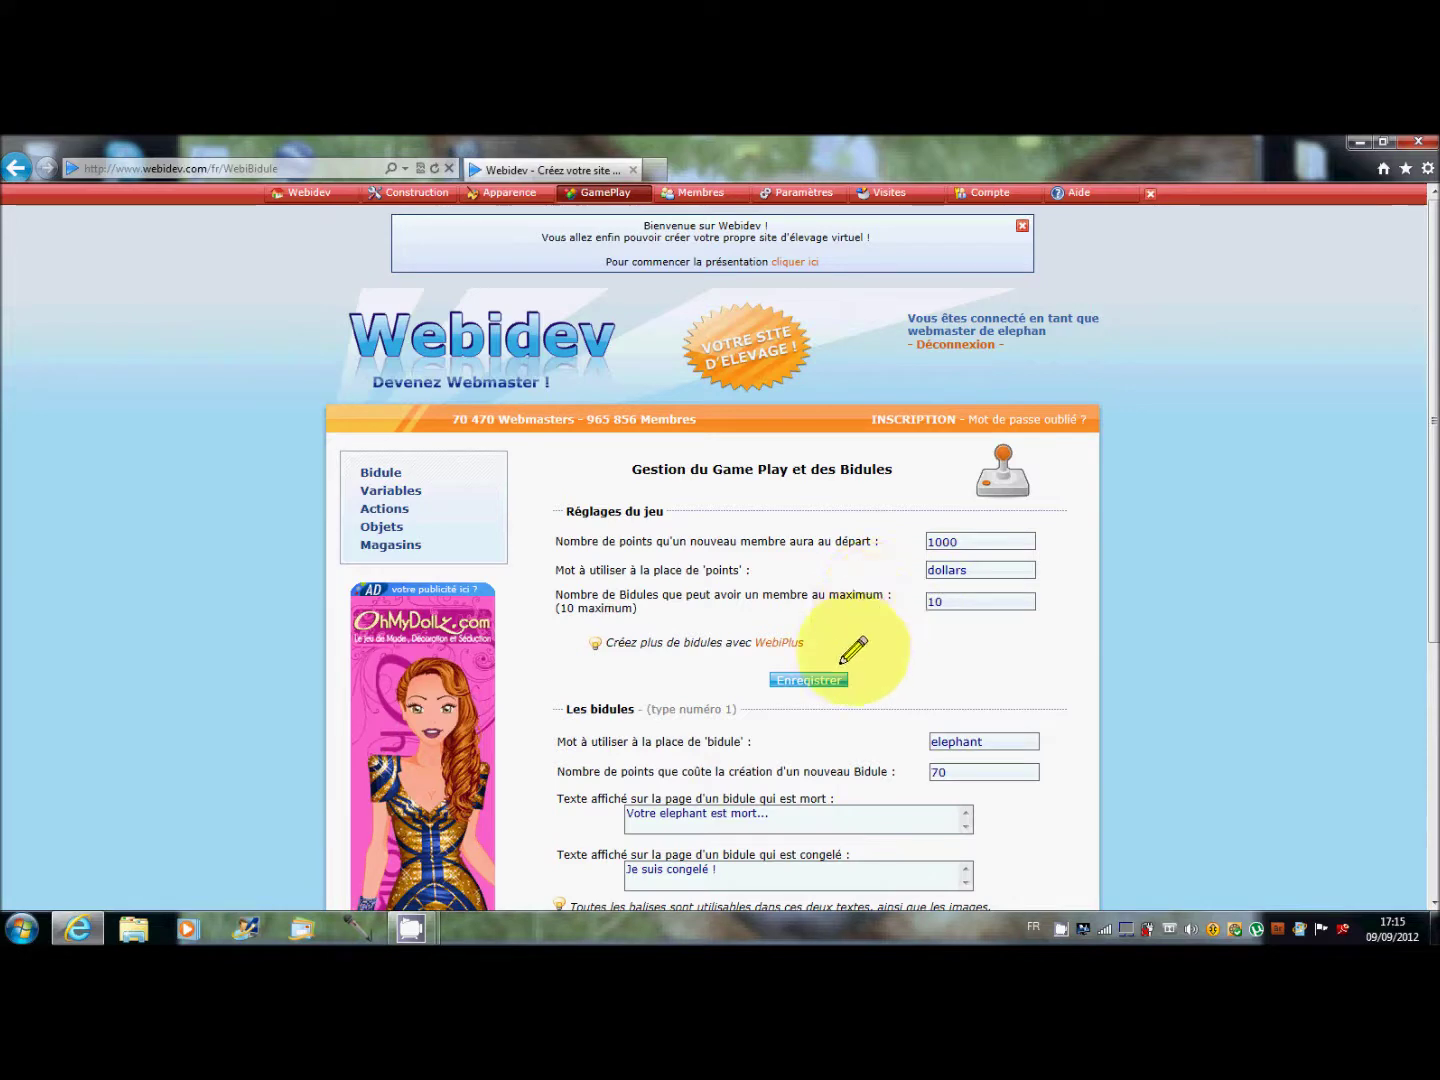
click(826, 683)
Change the elephant creation cost from 70 to 90 and save
scroll(938, 570, down, 1)
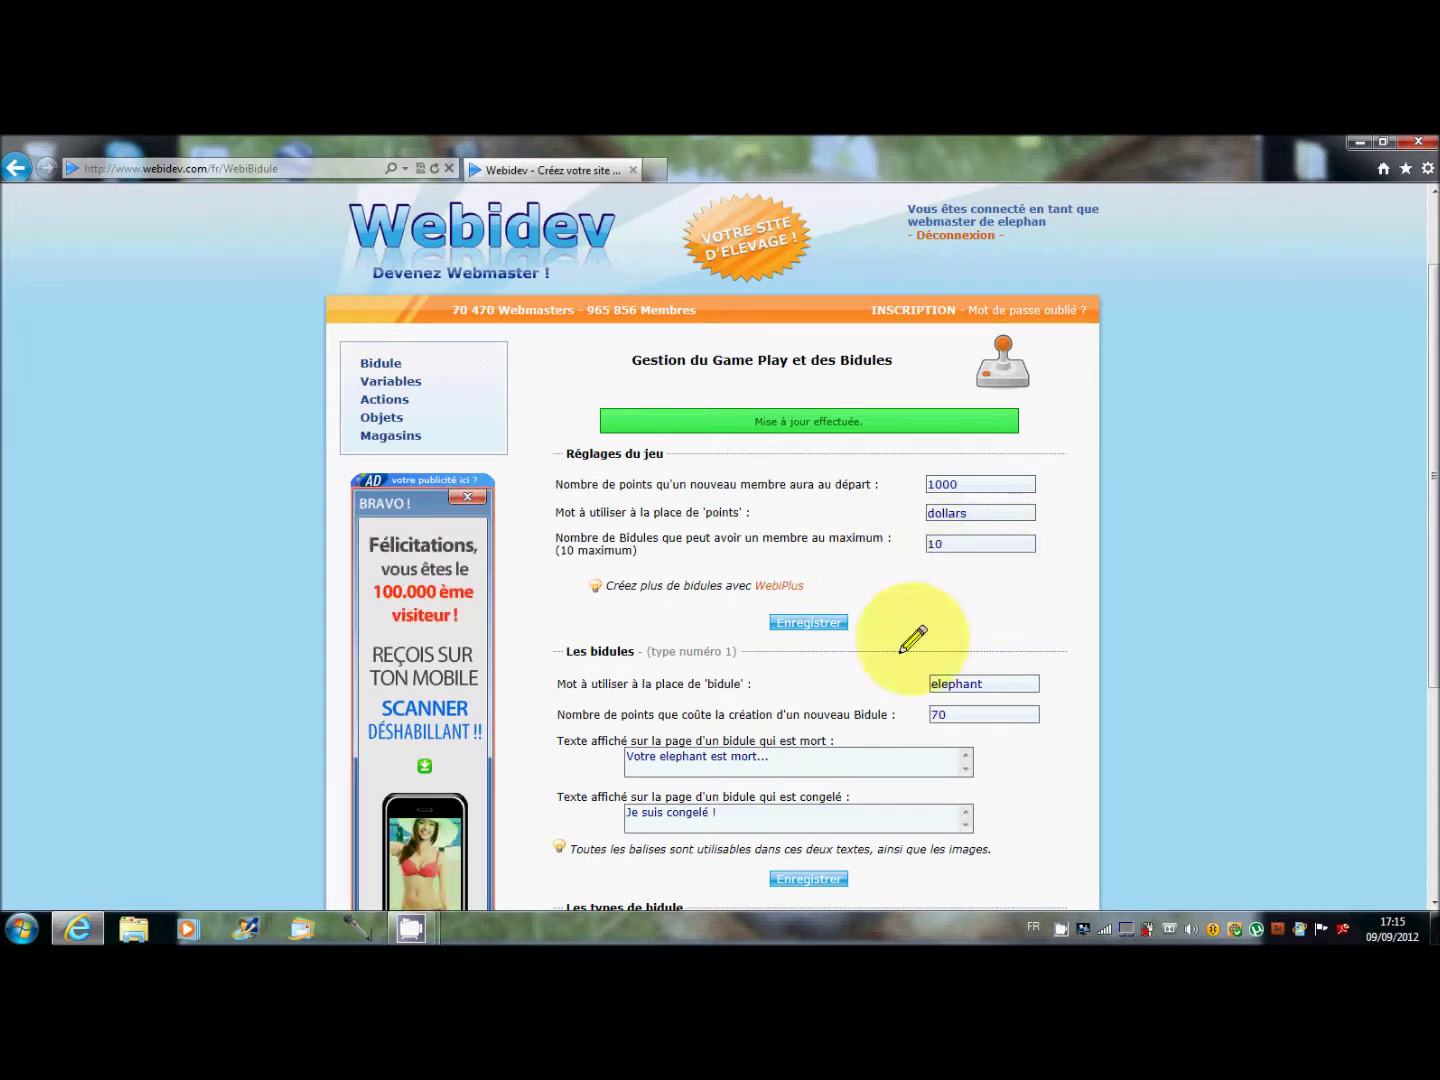
scroll(871, 659, down, 2)
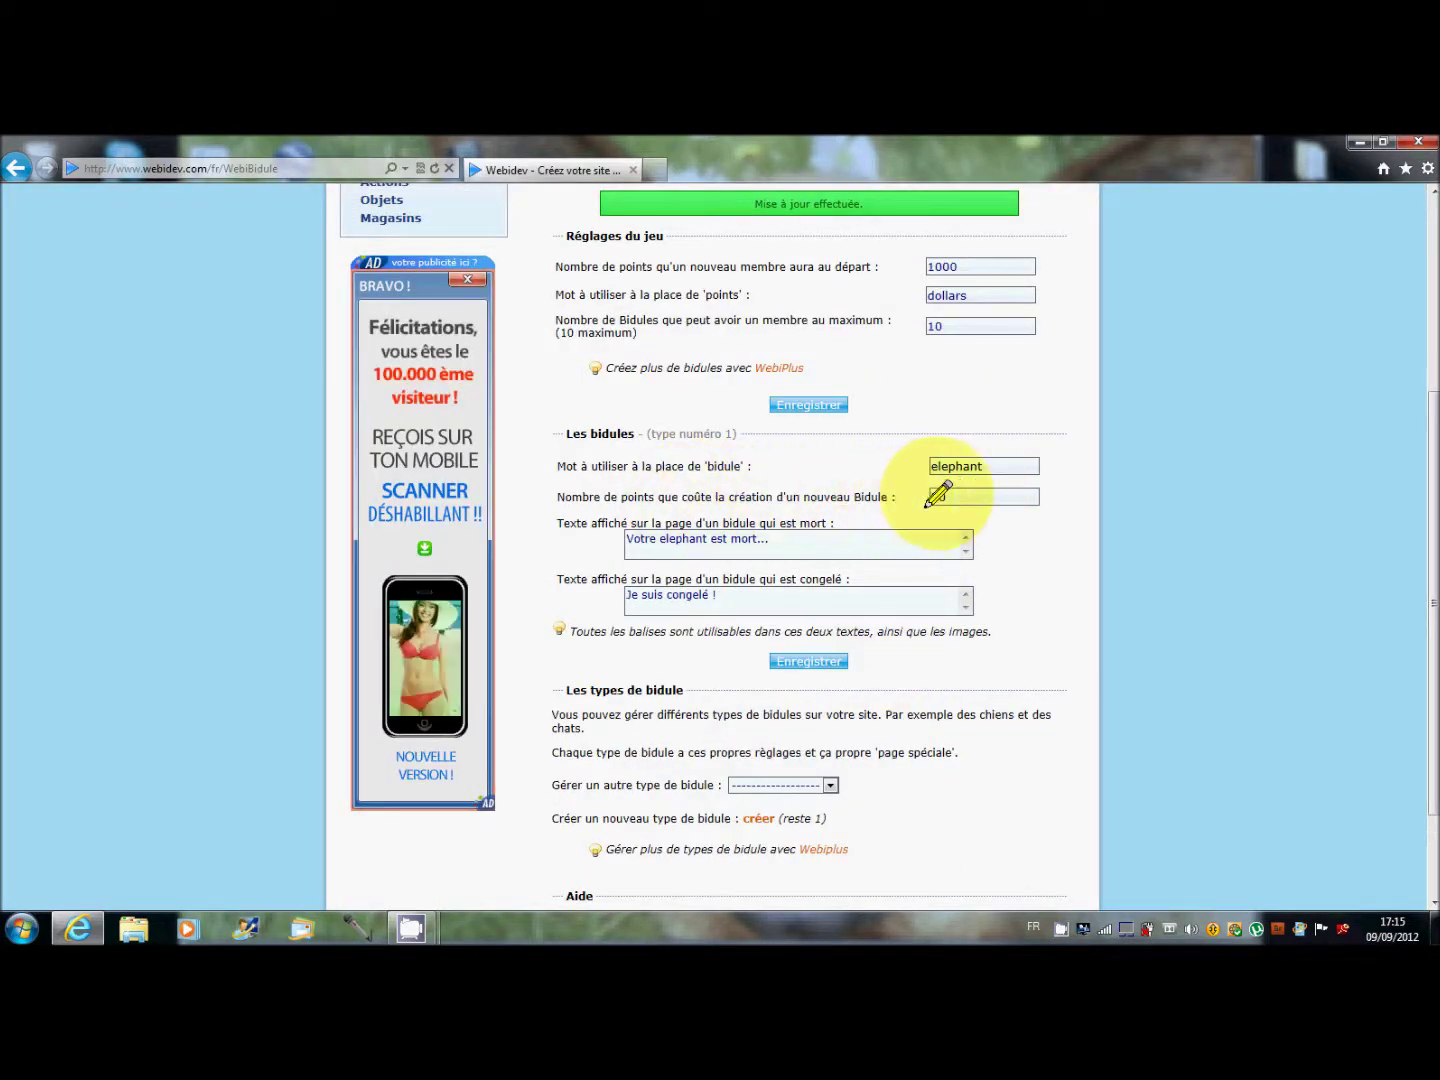
click(945, 500)
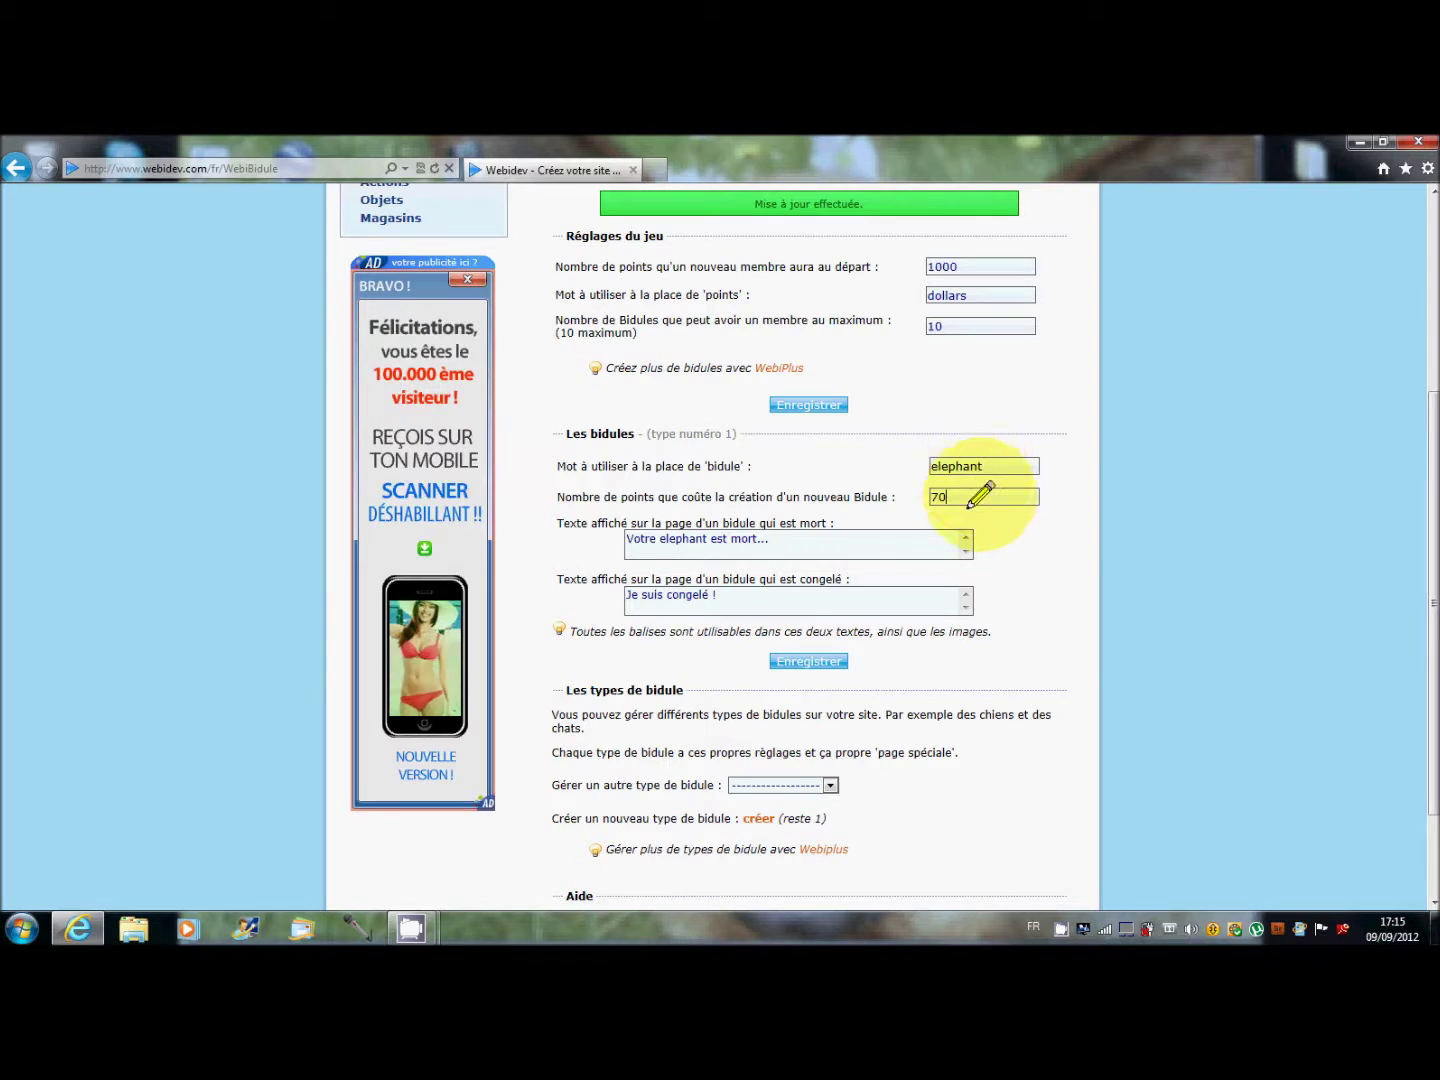
key(BackSpace)
key(BackSpace)
key(Caps_Lock)
text(D)
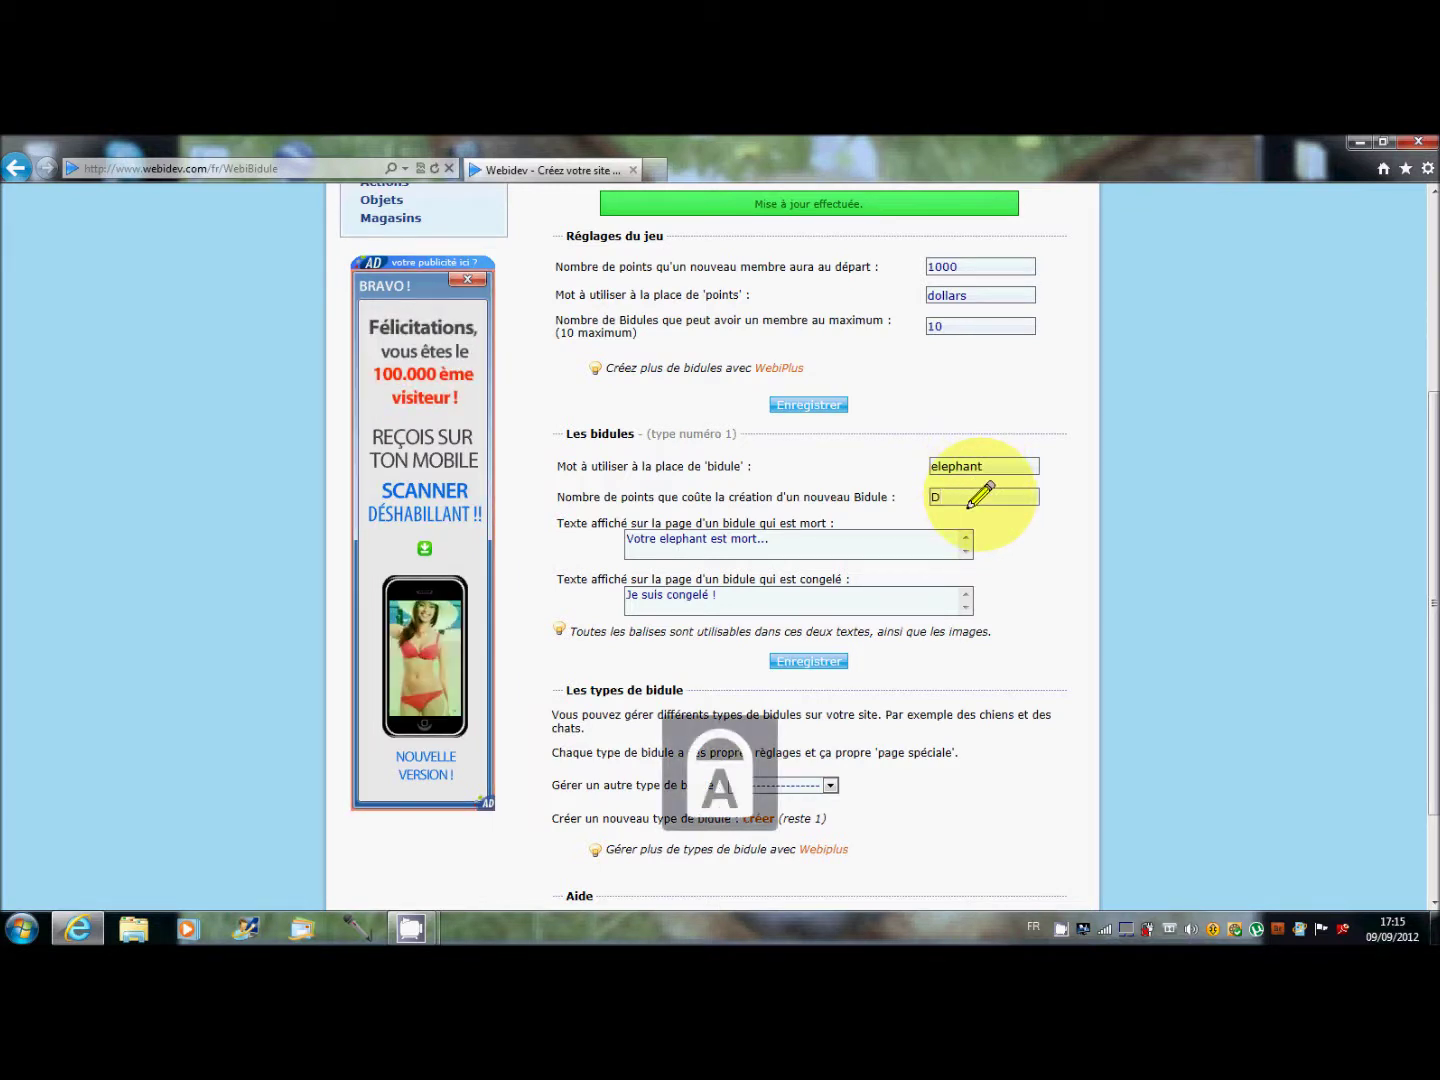
key(BackSpace)
key(Tab)
text(D)
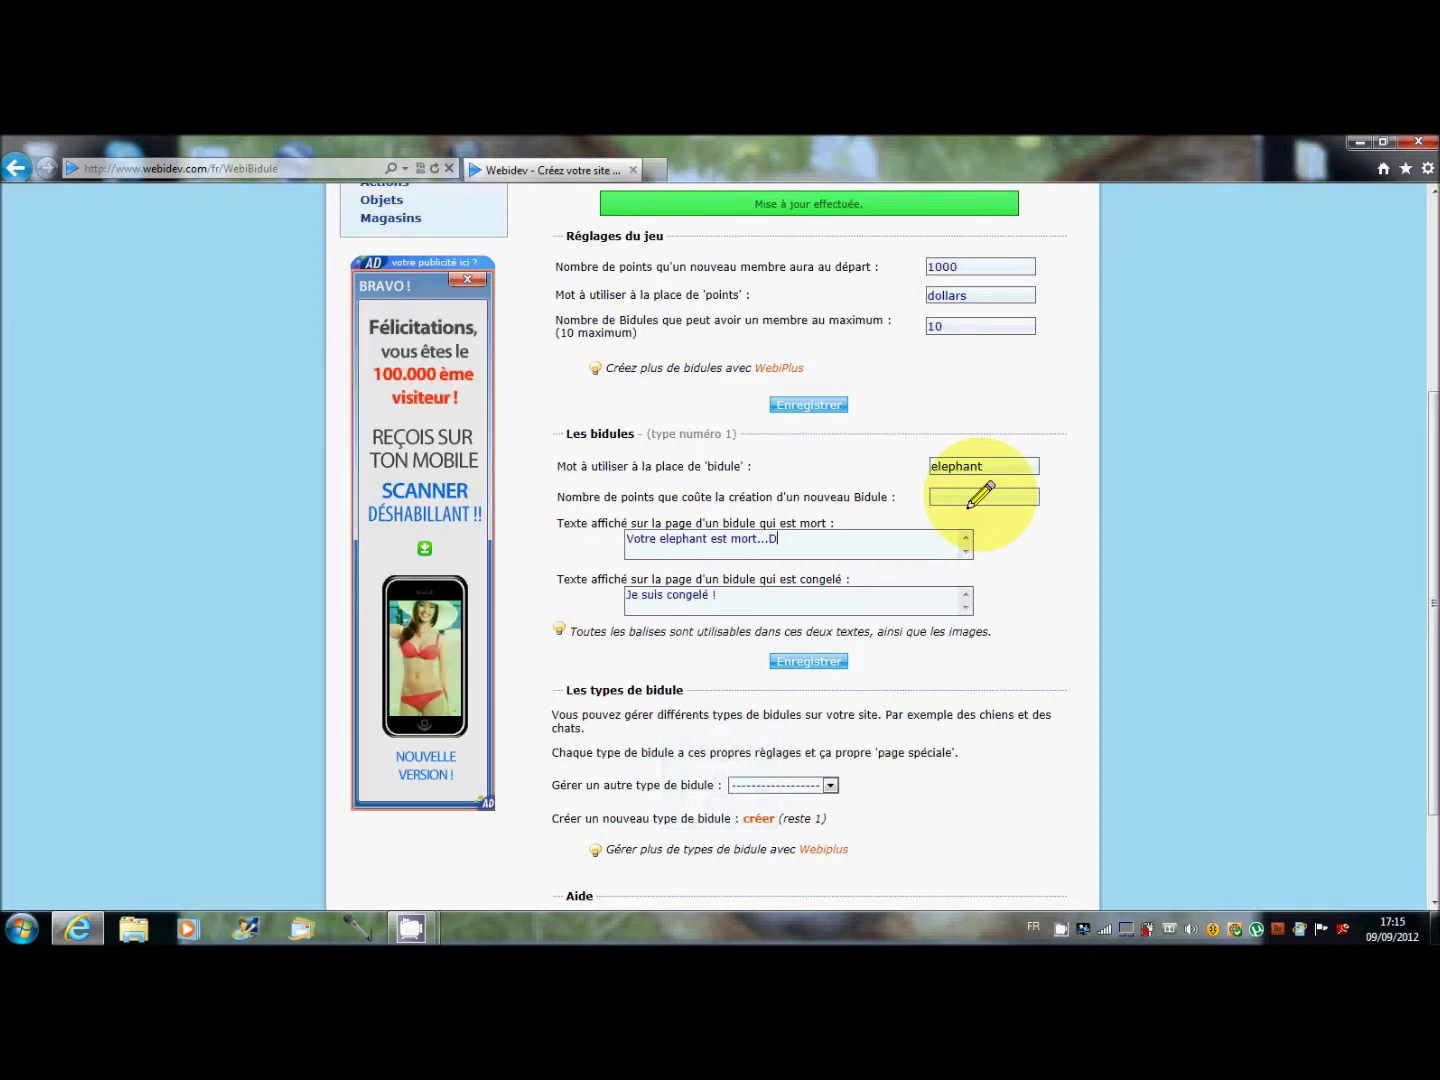
key(BackSpace)
click(975, 503)
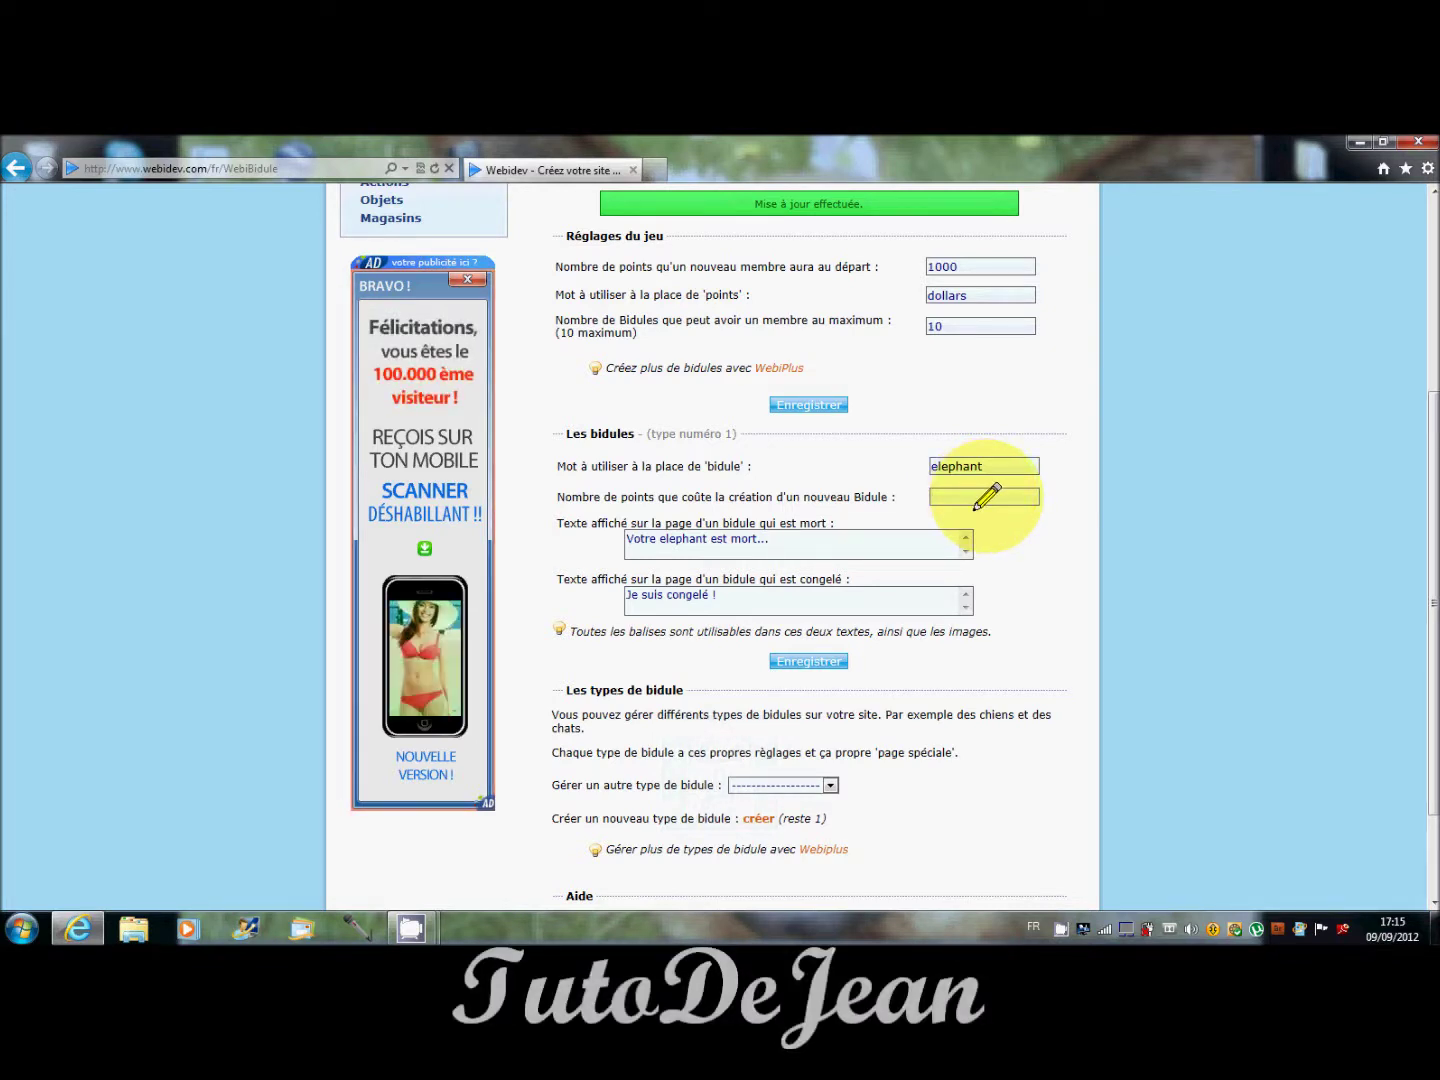
text(90)
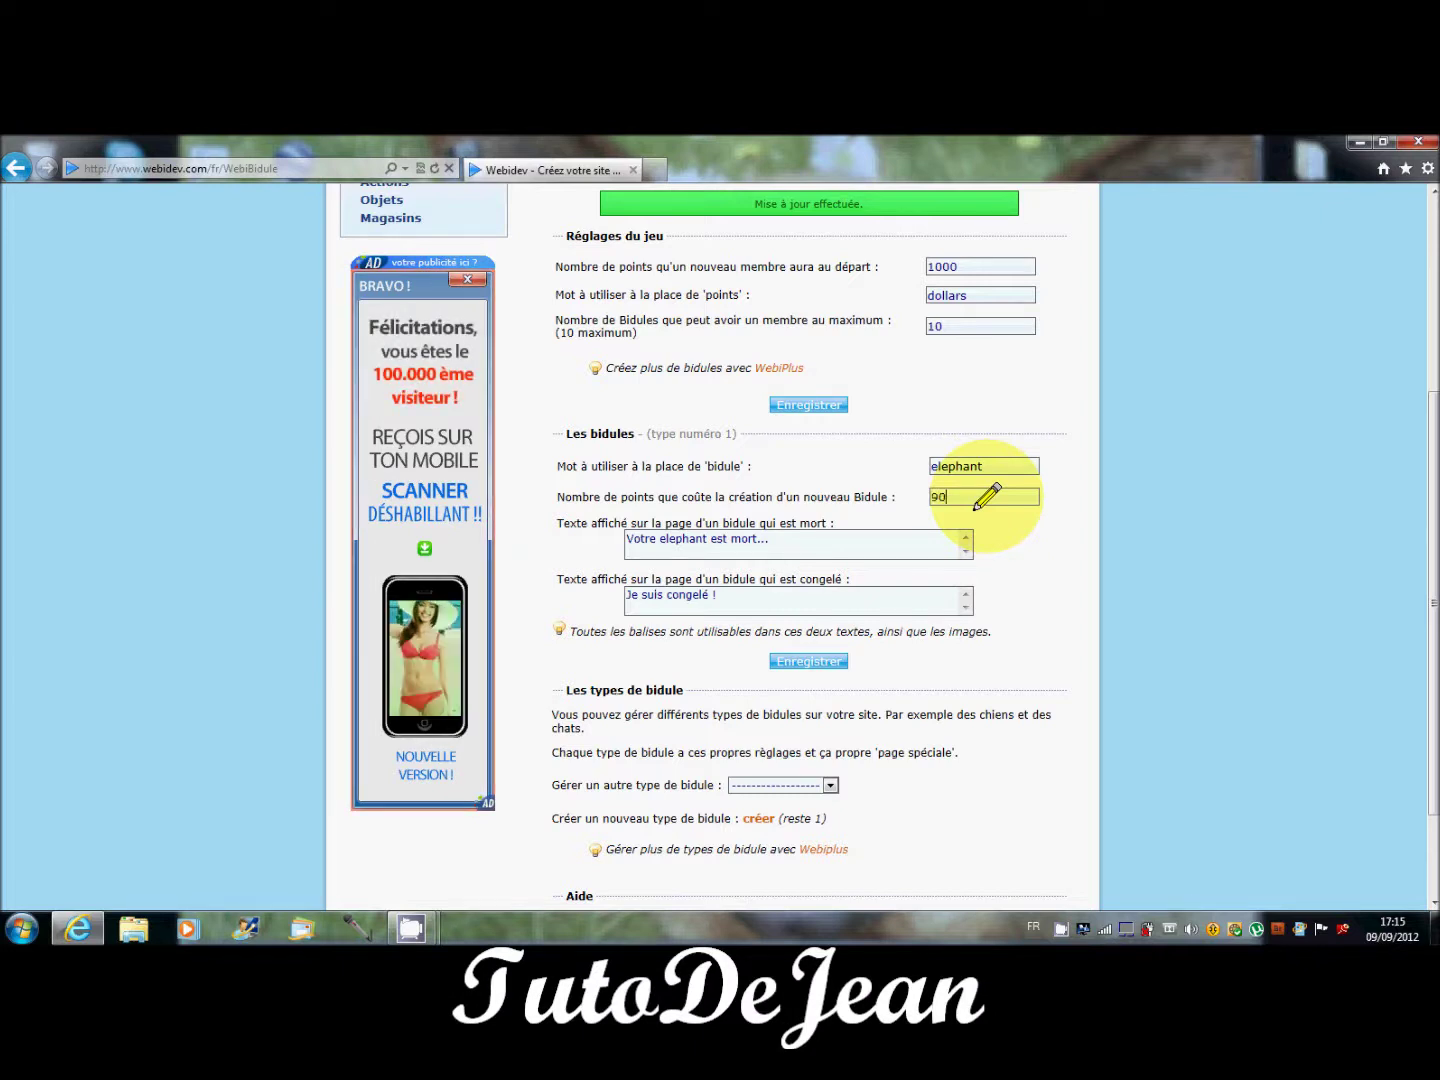
drag(625, 542, 797, 540)
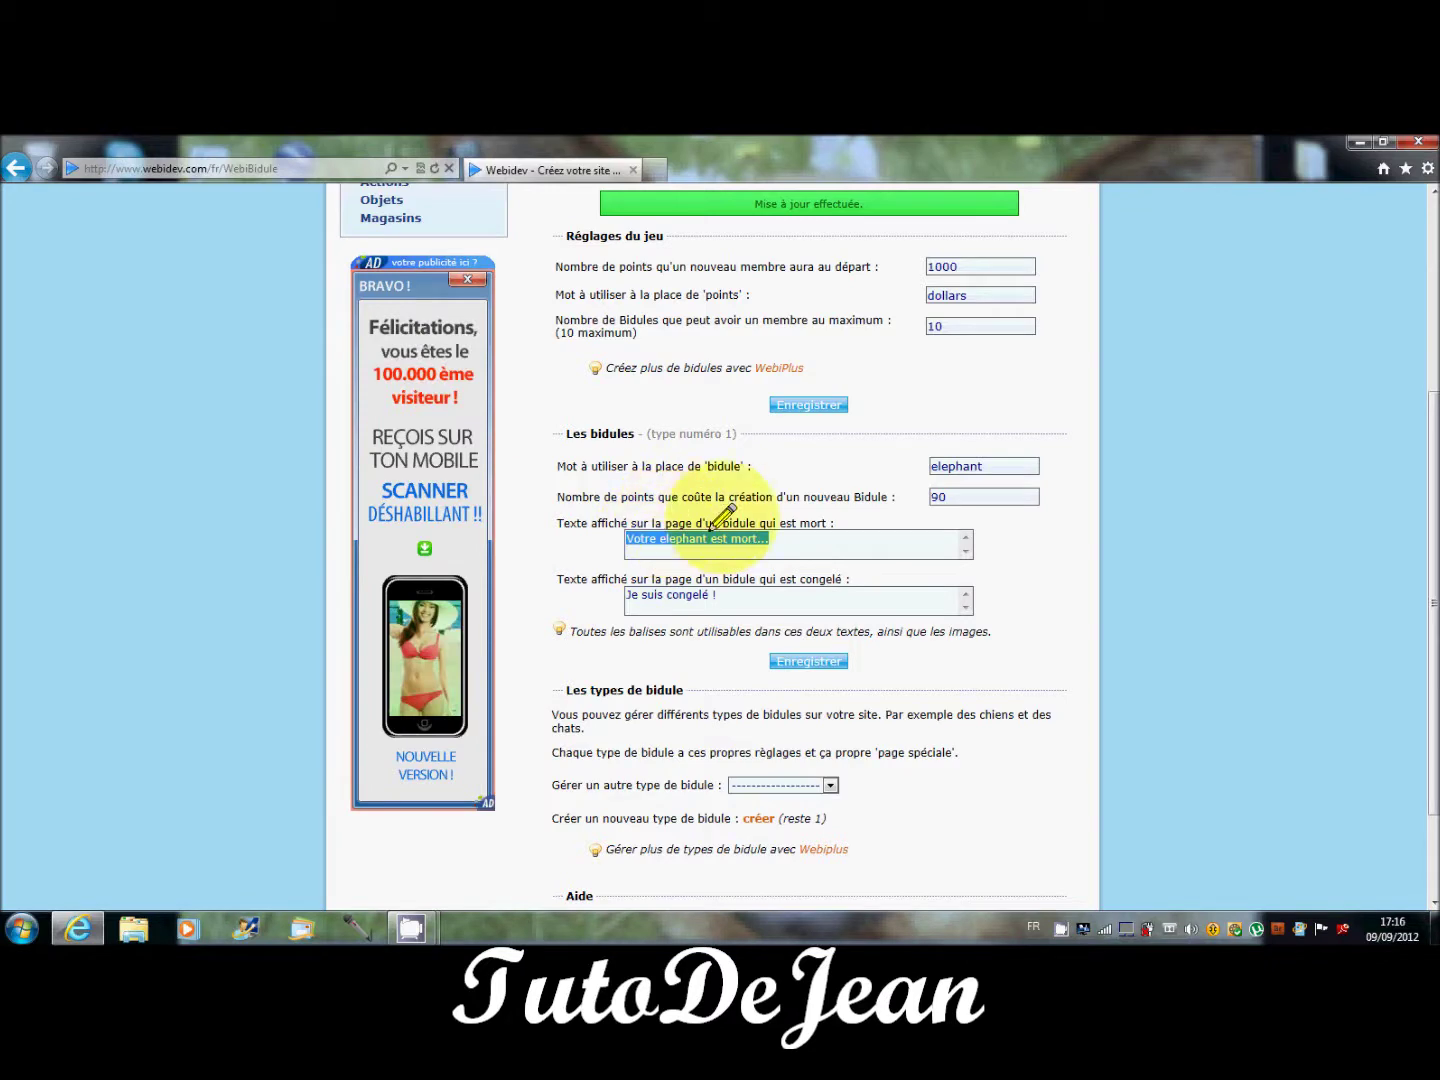
click(818, 661)
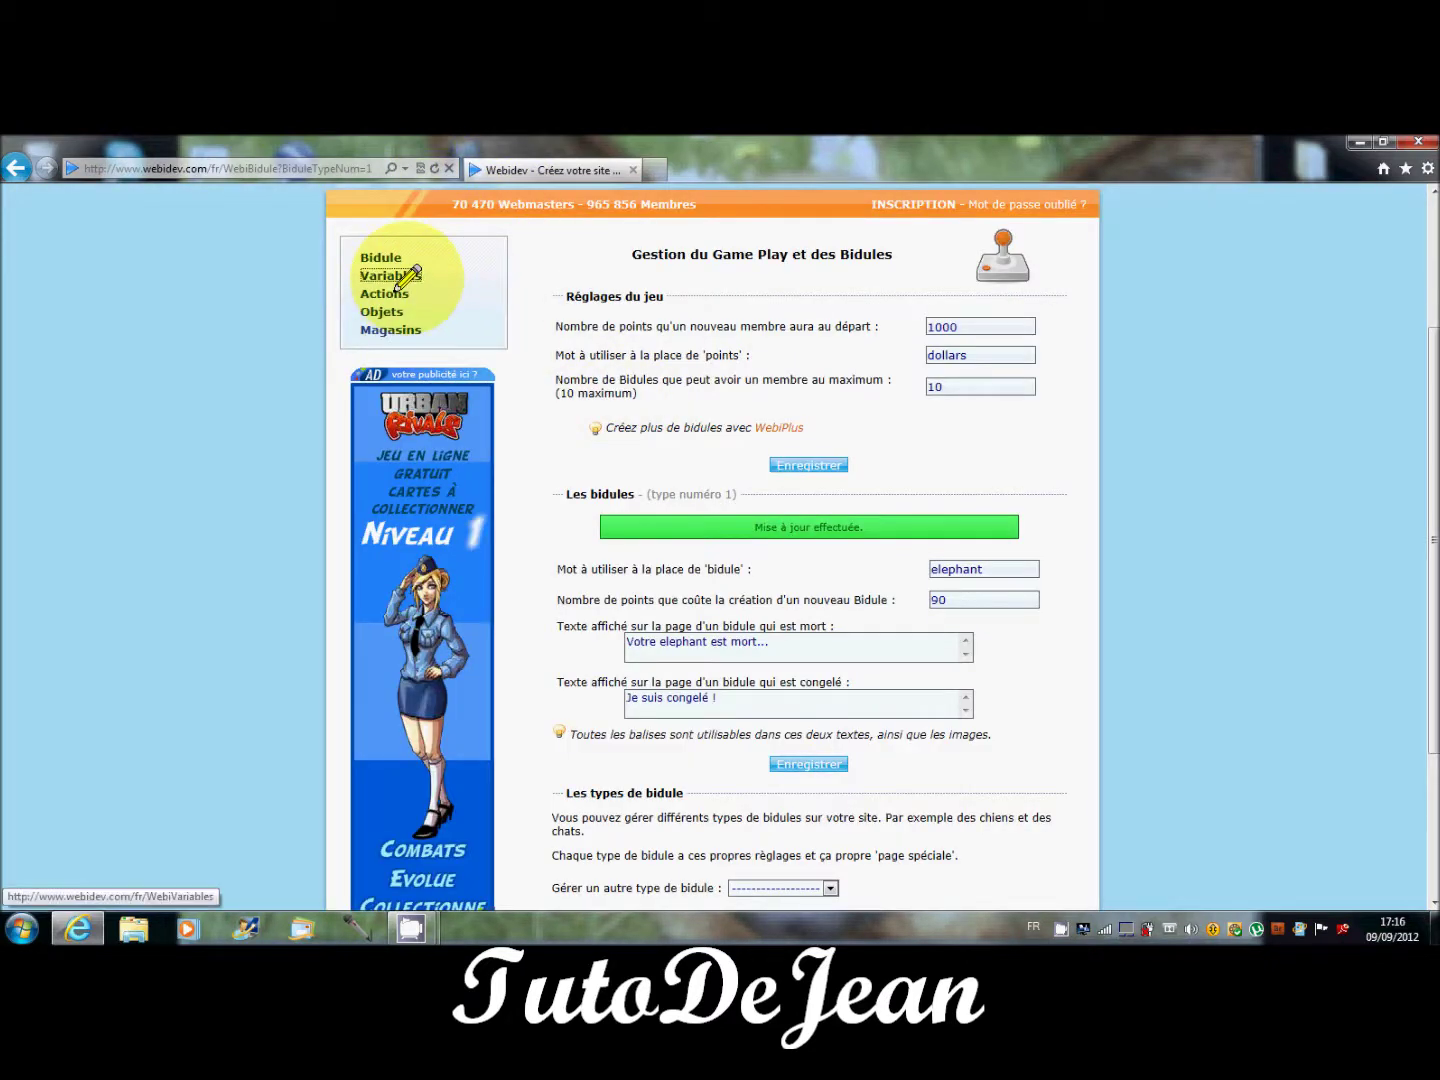
Edit the Faim elephant variable, keeping its 15 jours emptying delay
click(400, 277)
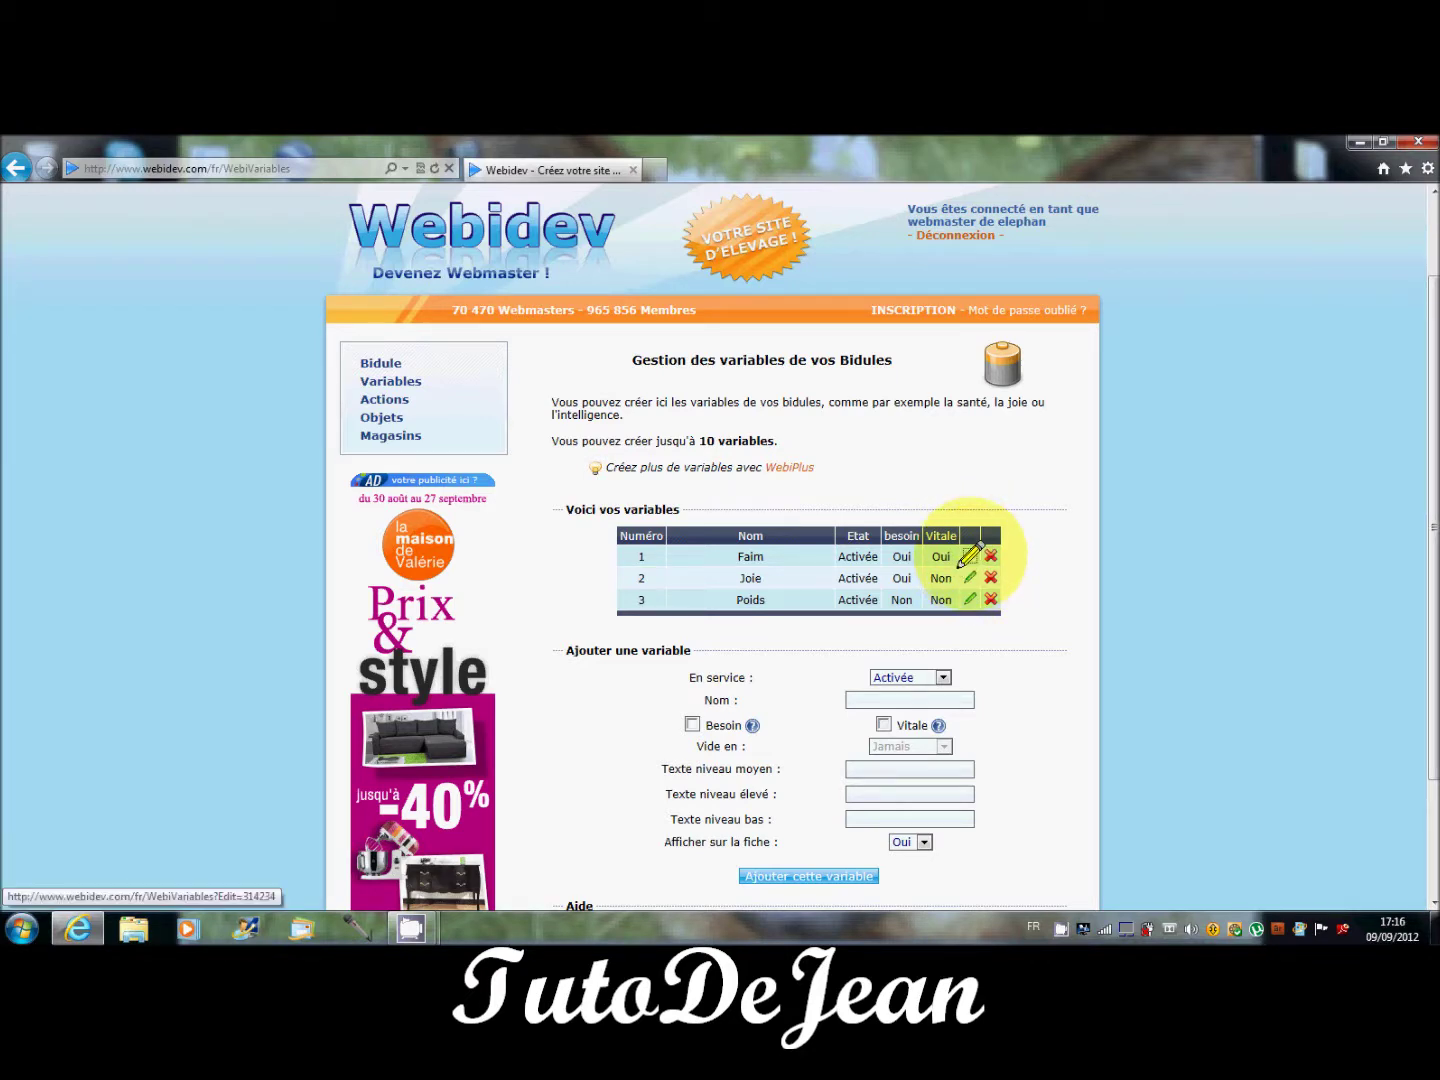
click(966, 560)
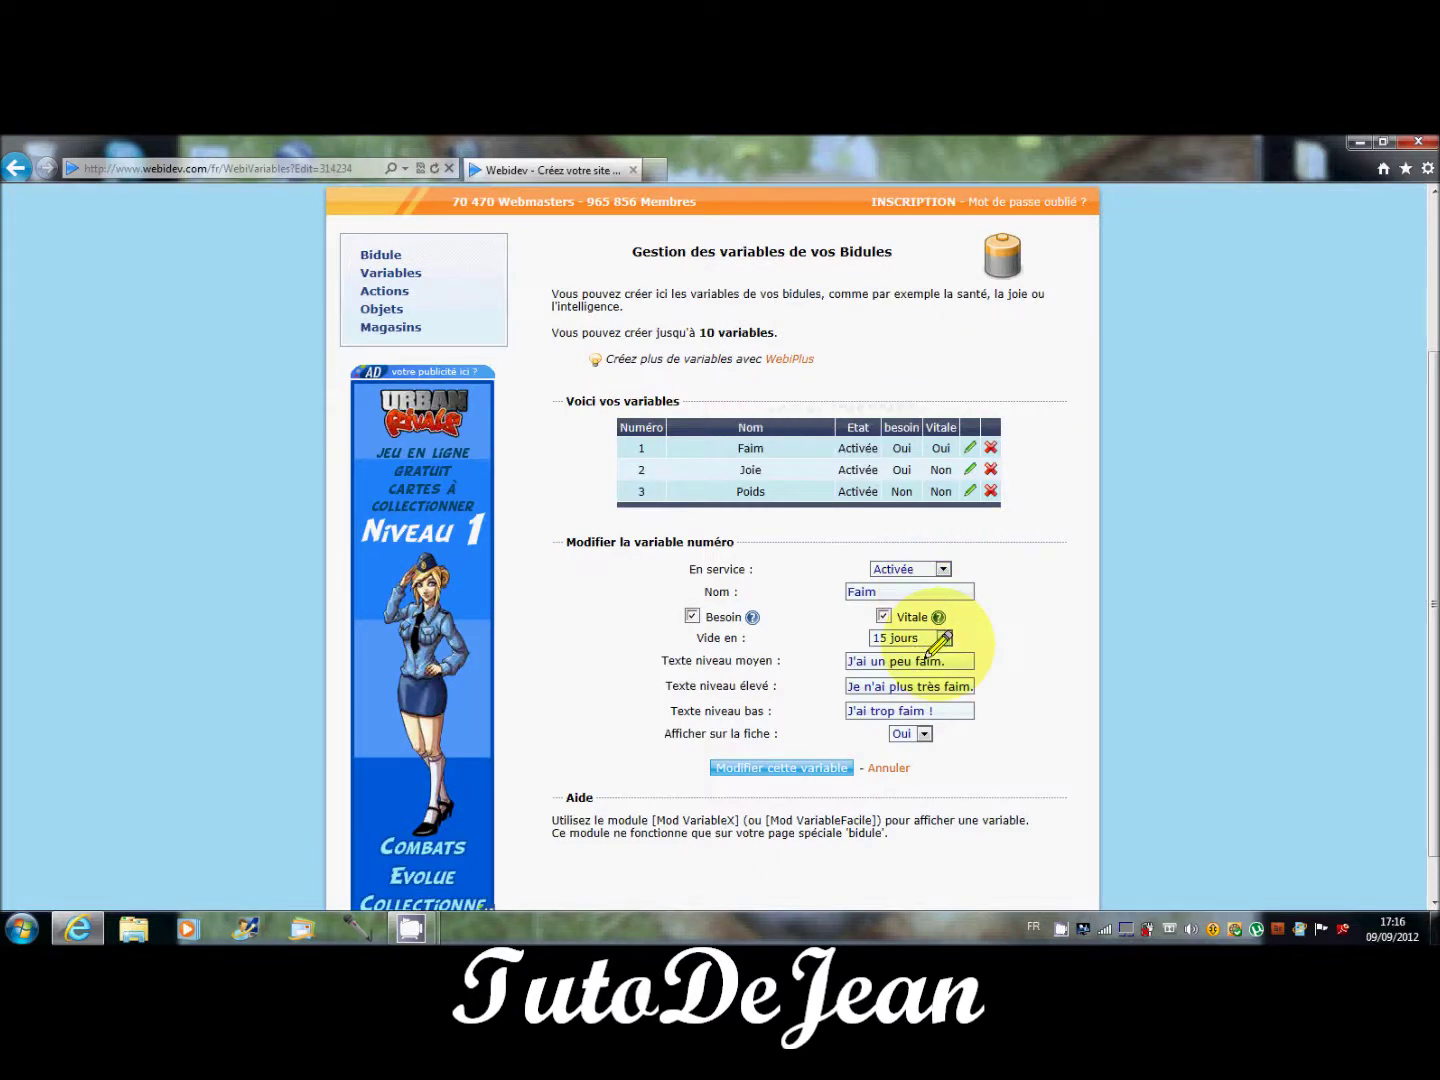
click(938, 640)
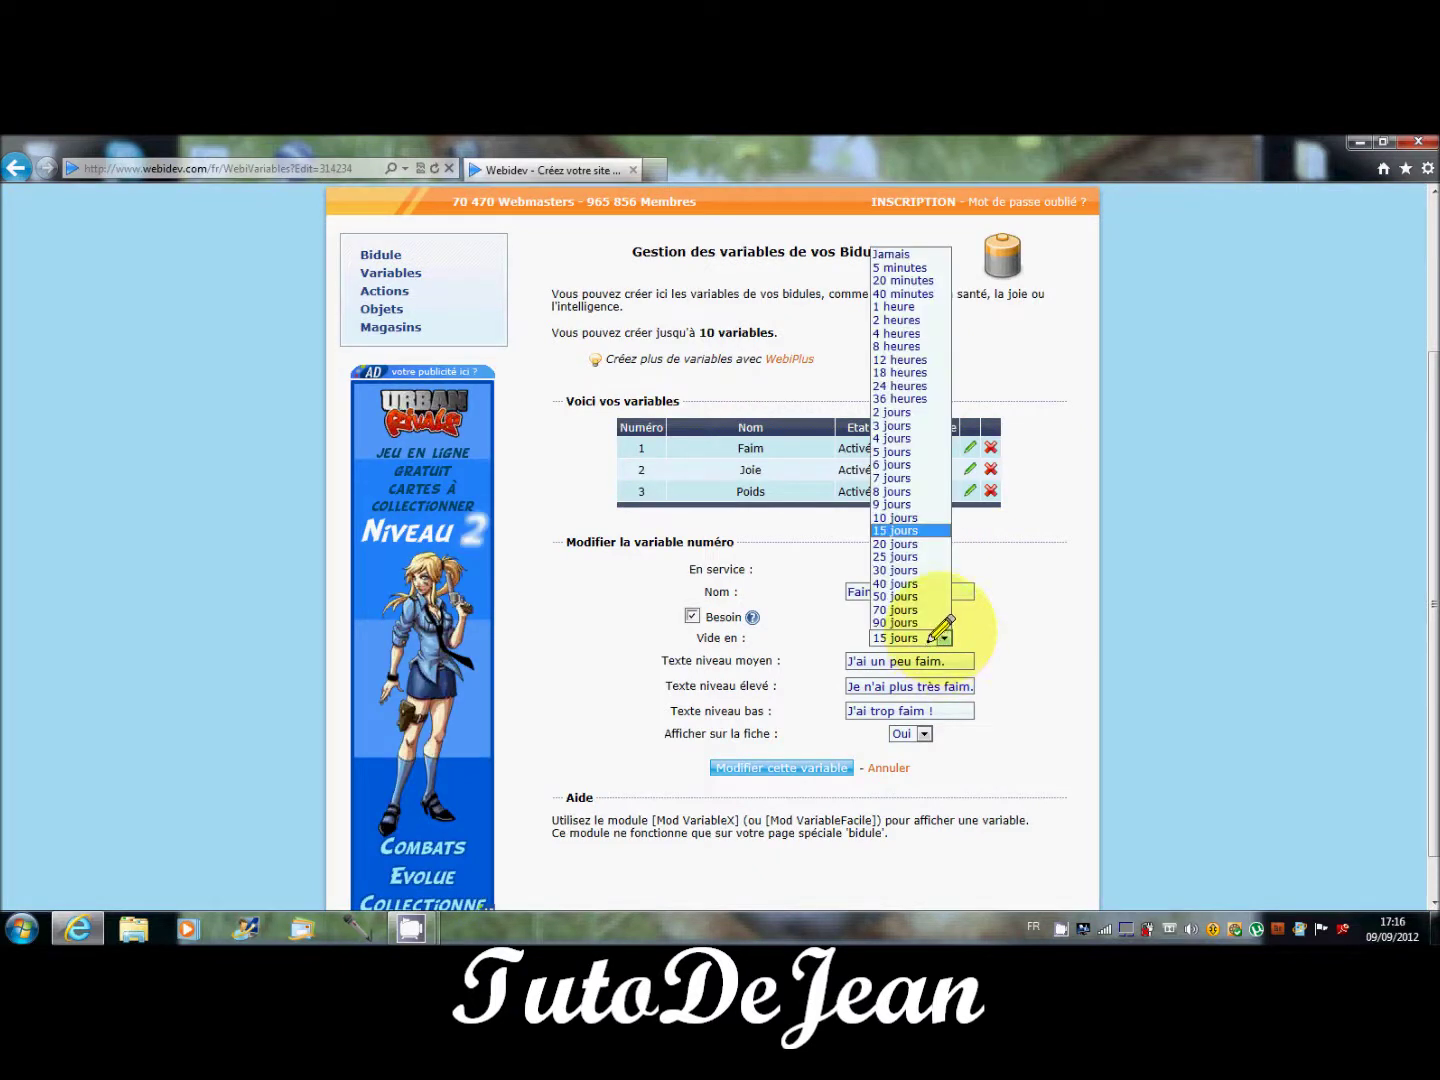
click(887, 532)
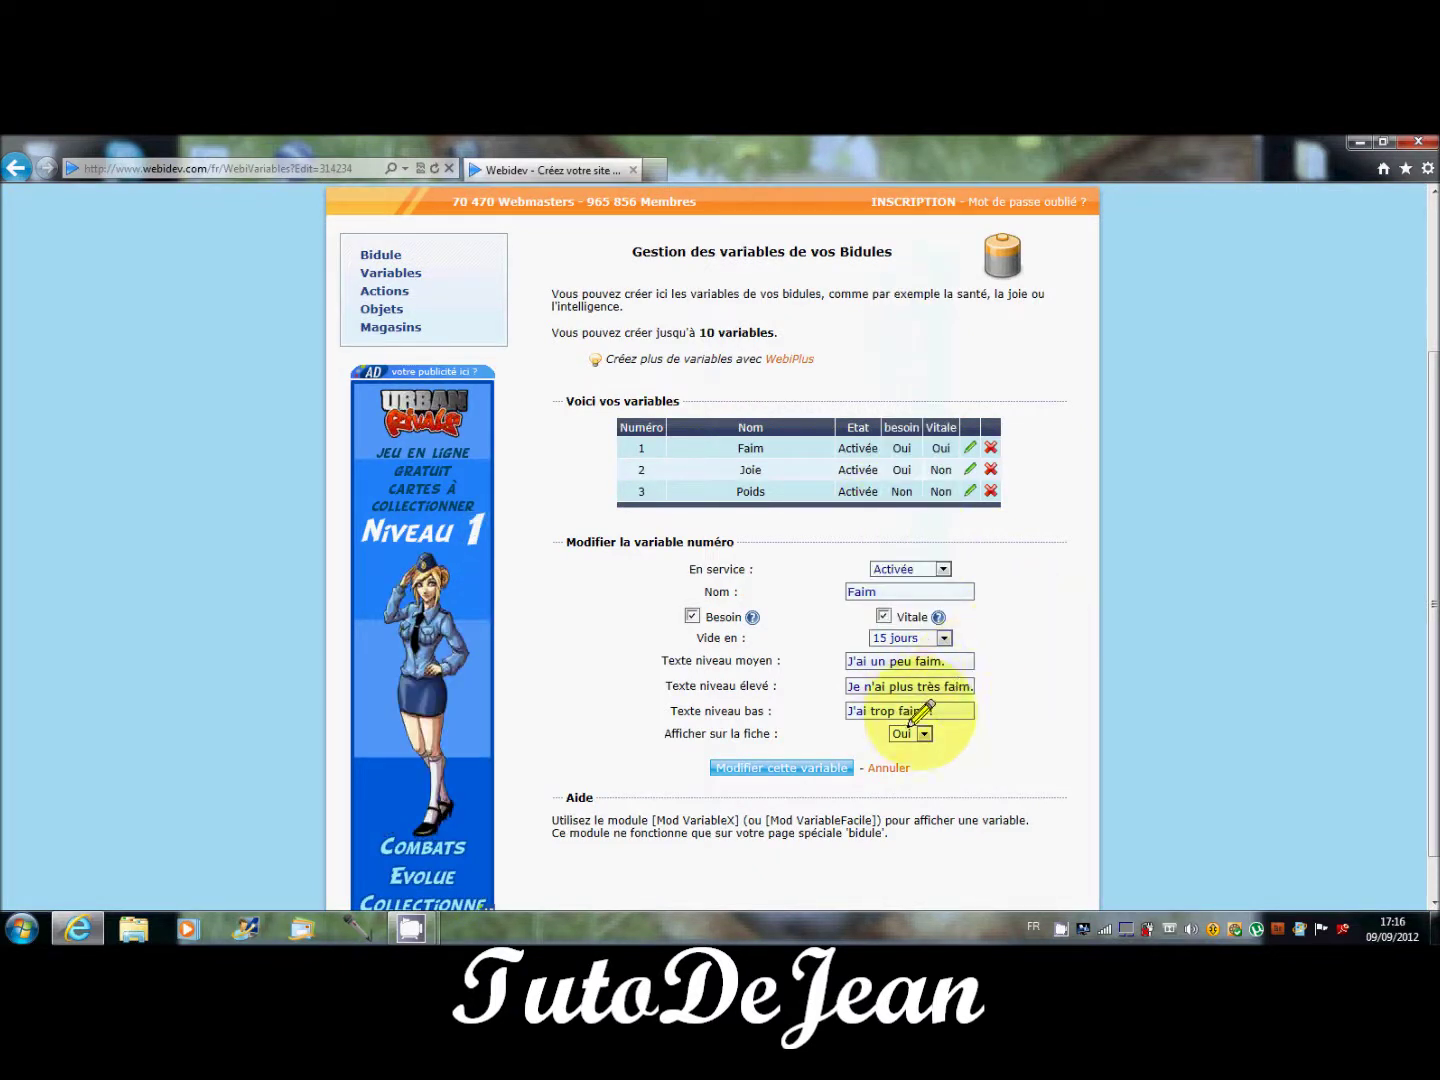
double_click(705, 627)
click(647, 623)
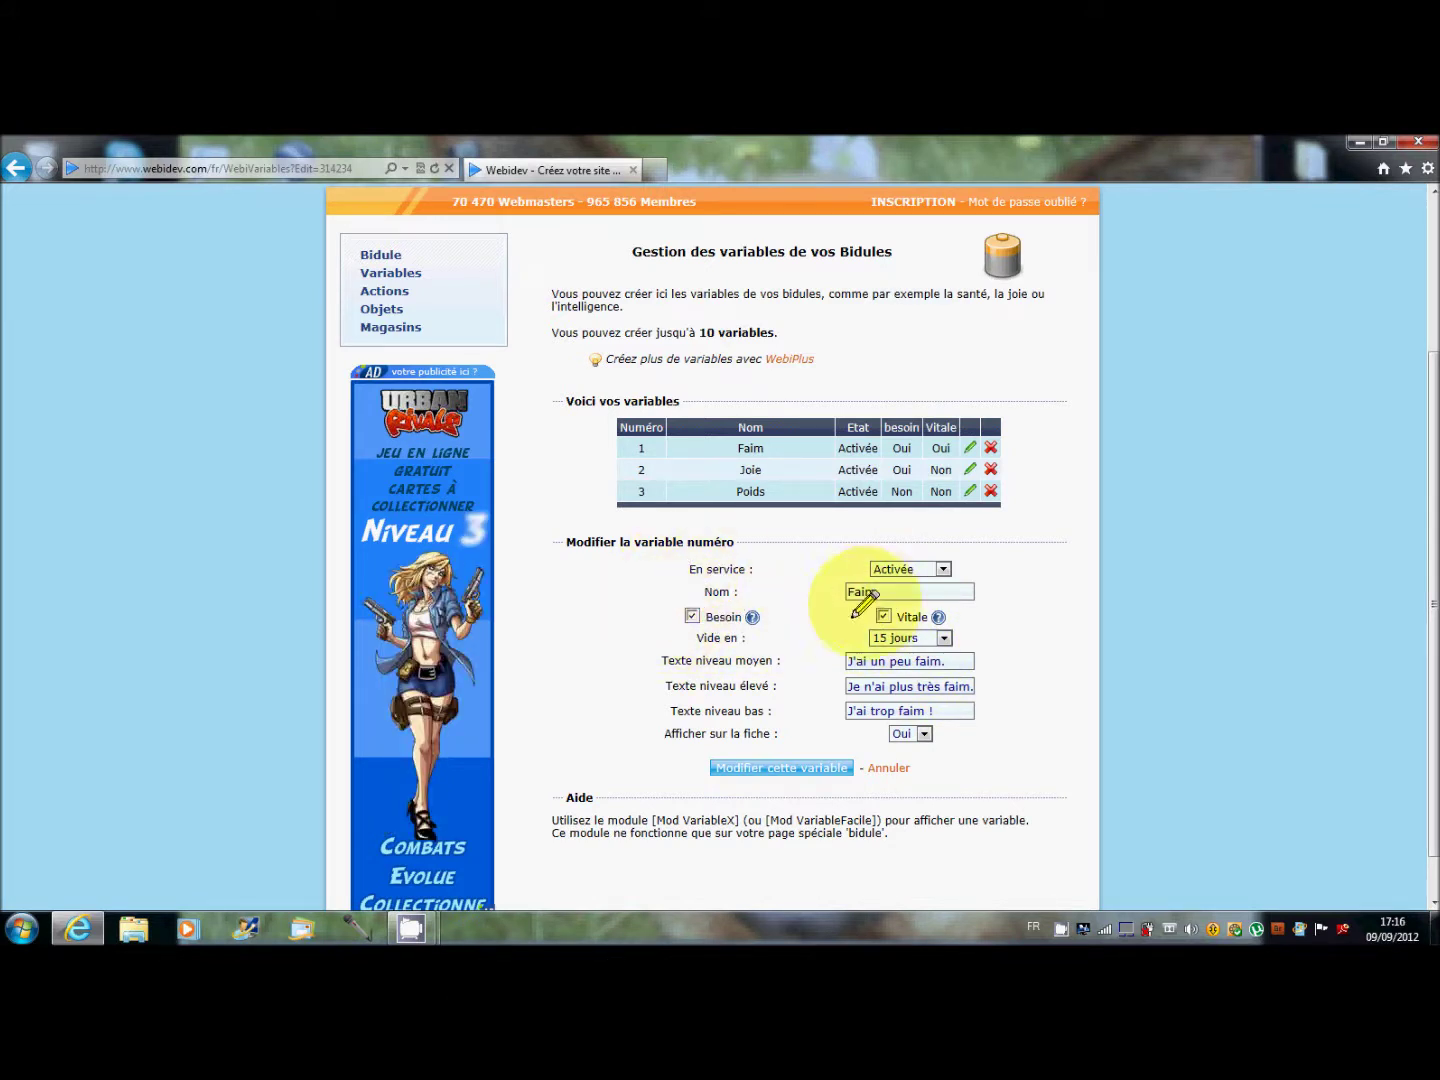
Rename the variable to 'Nourriture', keep it Activée, and save it
drag(935, 592, 815, 592)
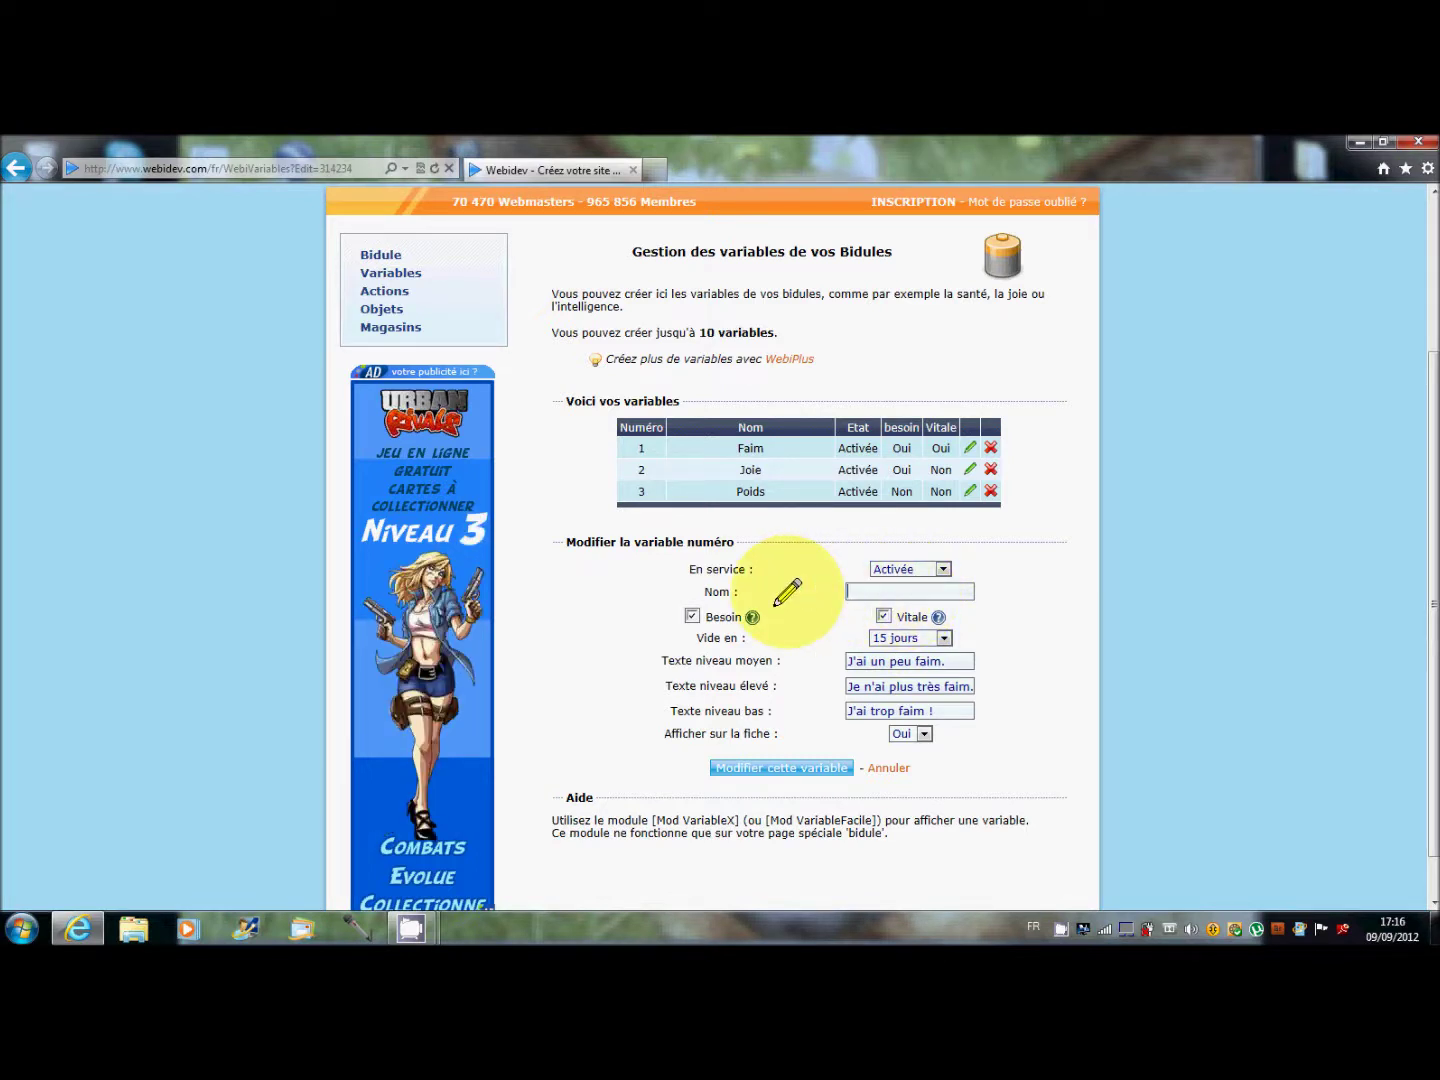
text(Nourriture)
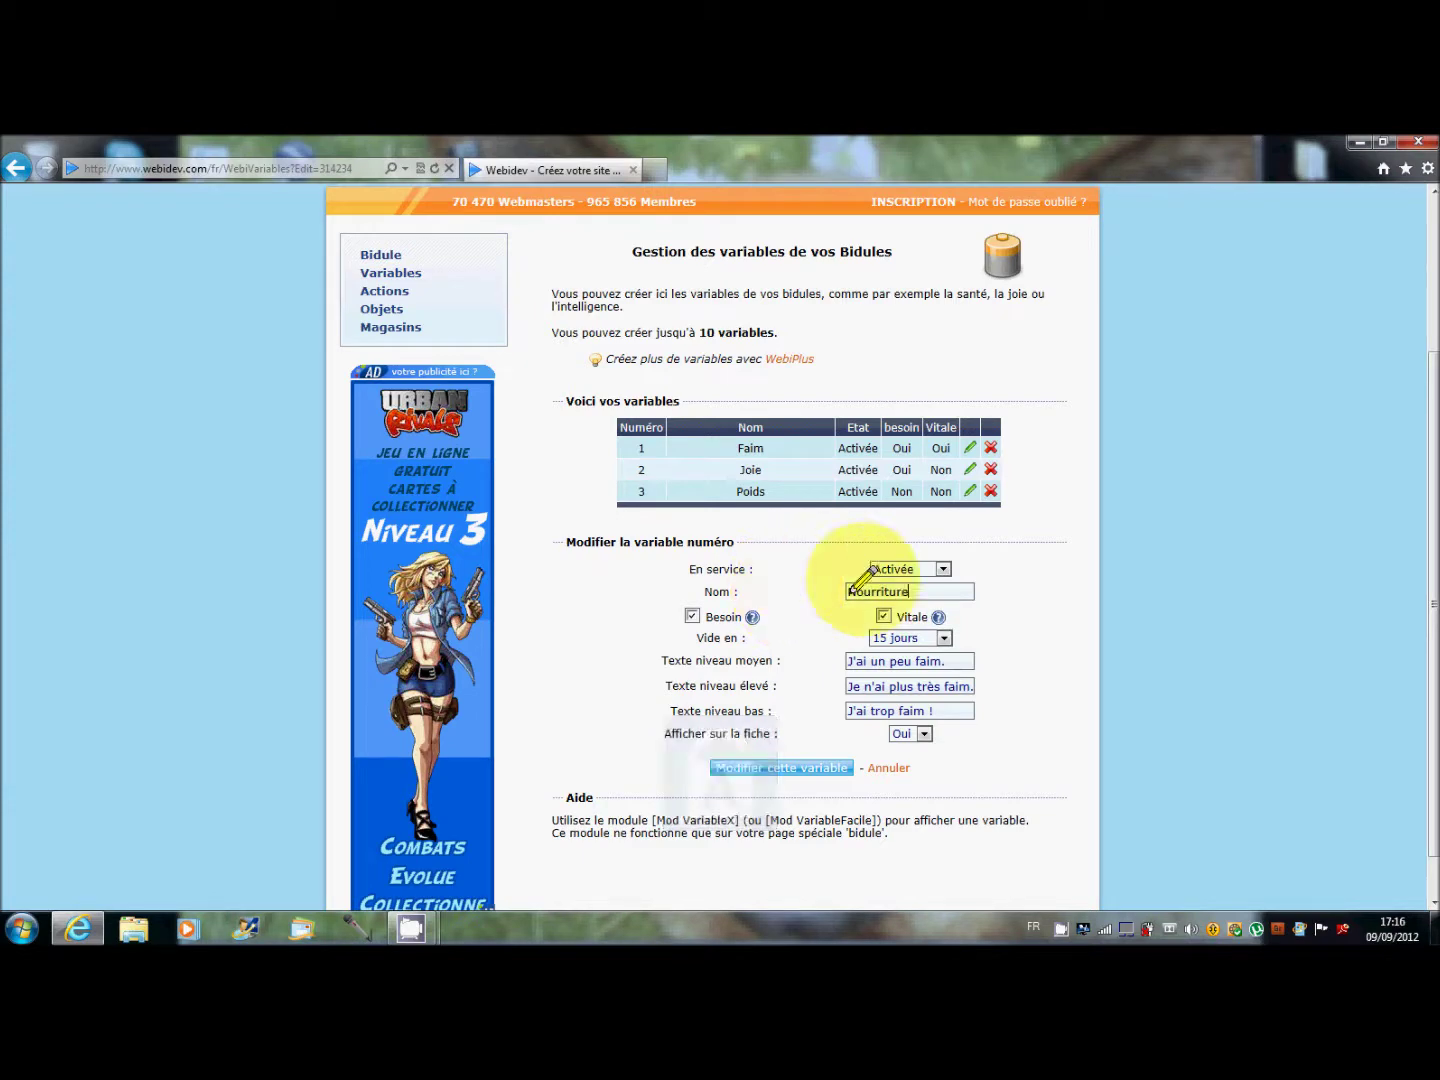
click(905, 568)
click(898, 580)
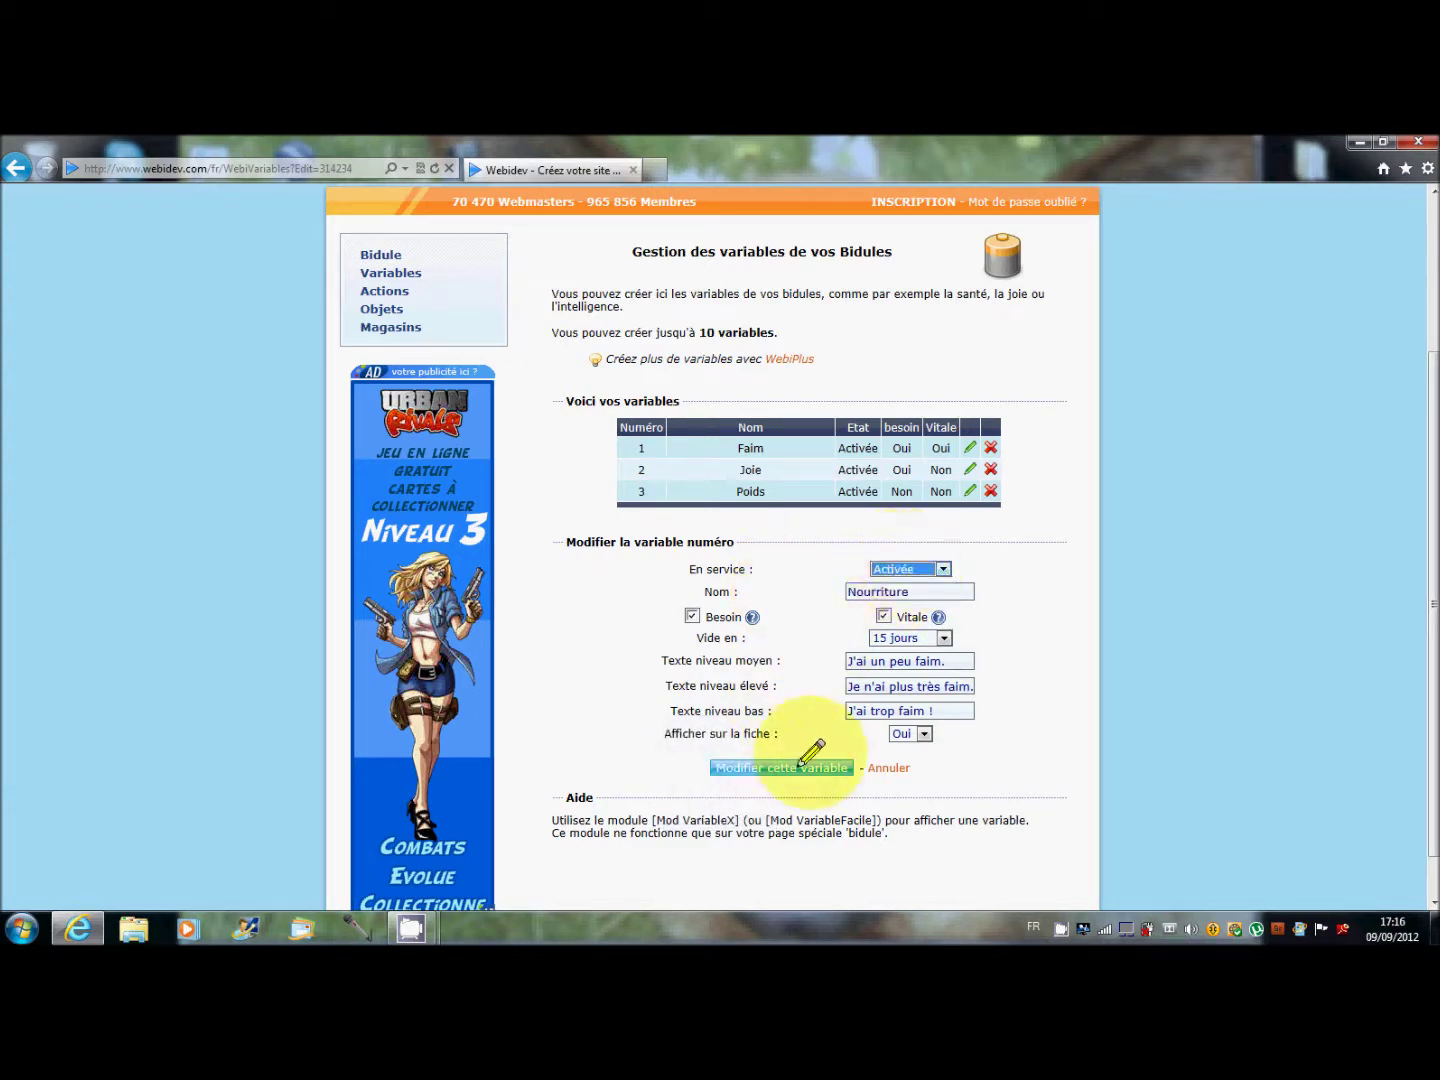
click(727, 772)
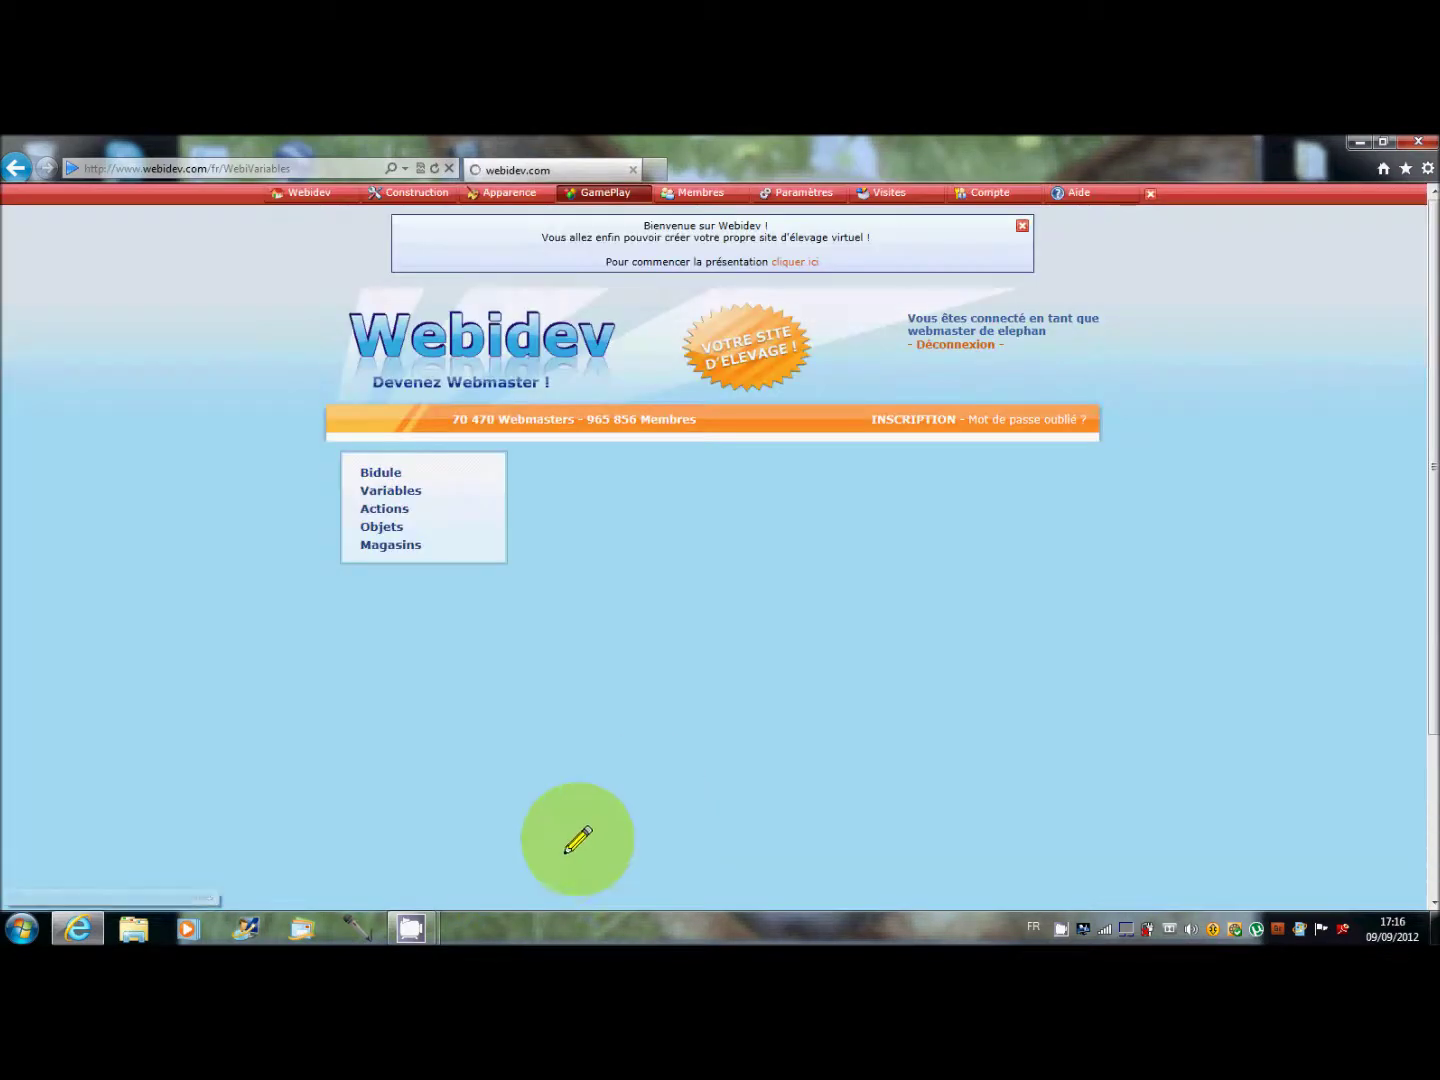
click(390, 509)
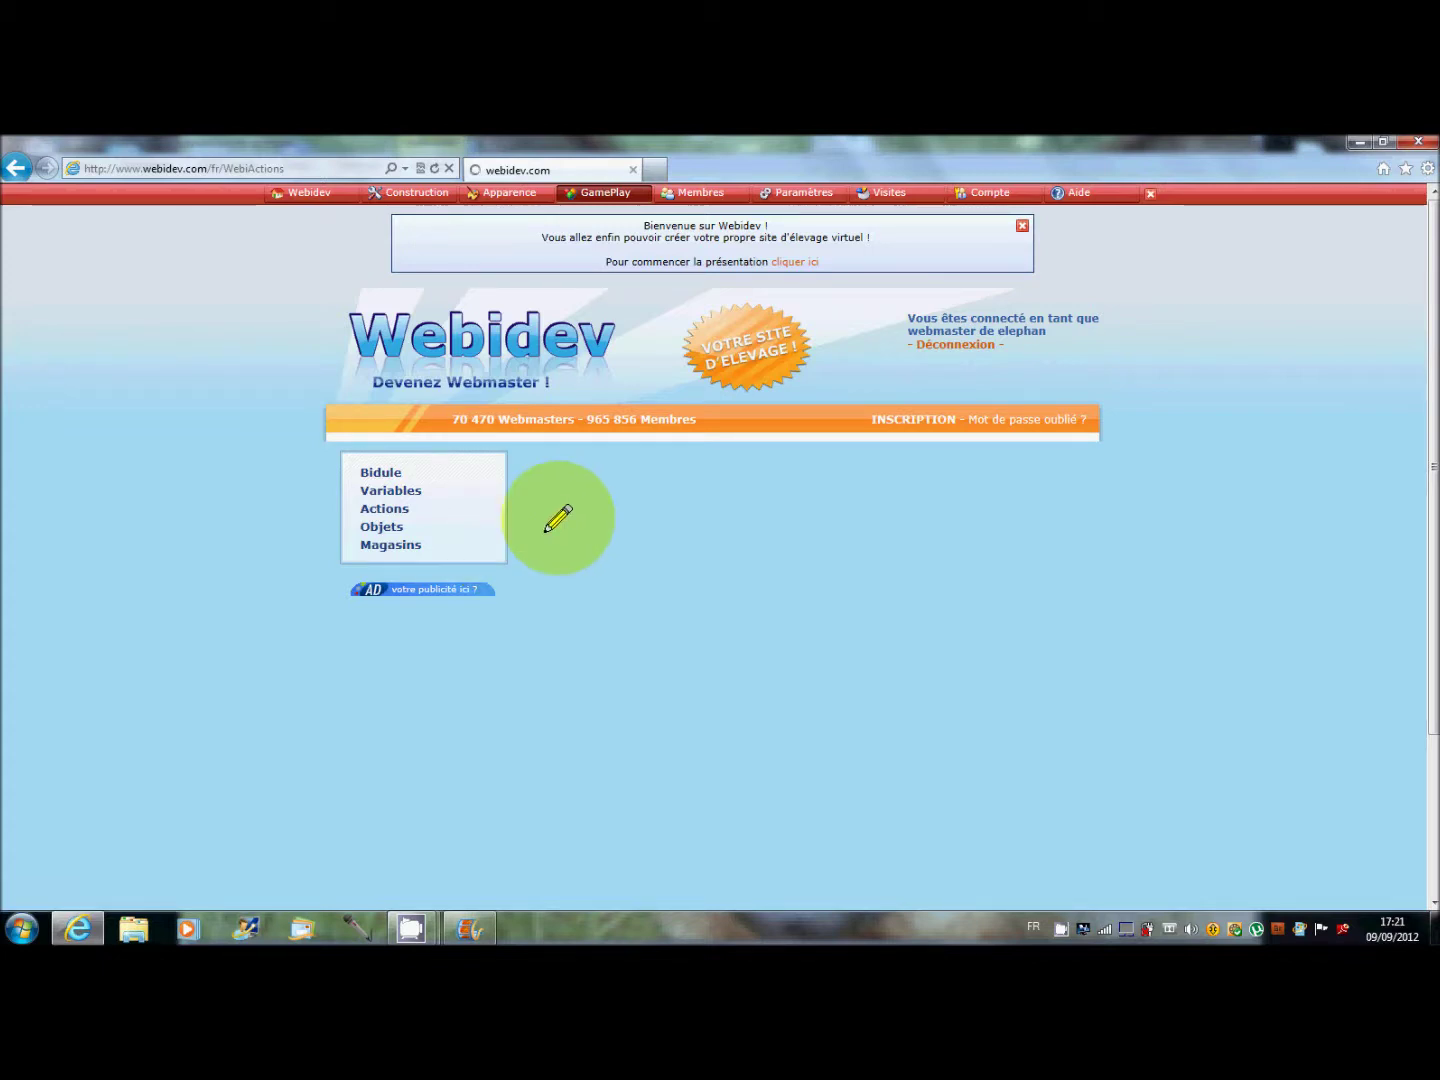
Rename the first action from 'Manger un radis' to 'Manger une carotte' with price 10
scroll(758, 598, down, 2)
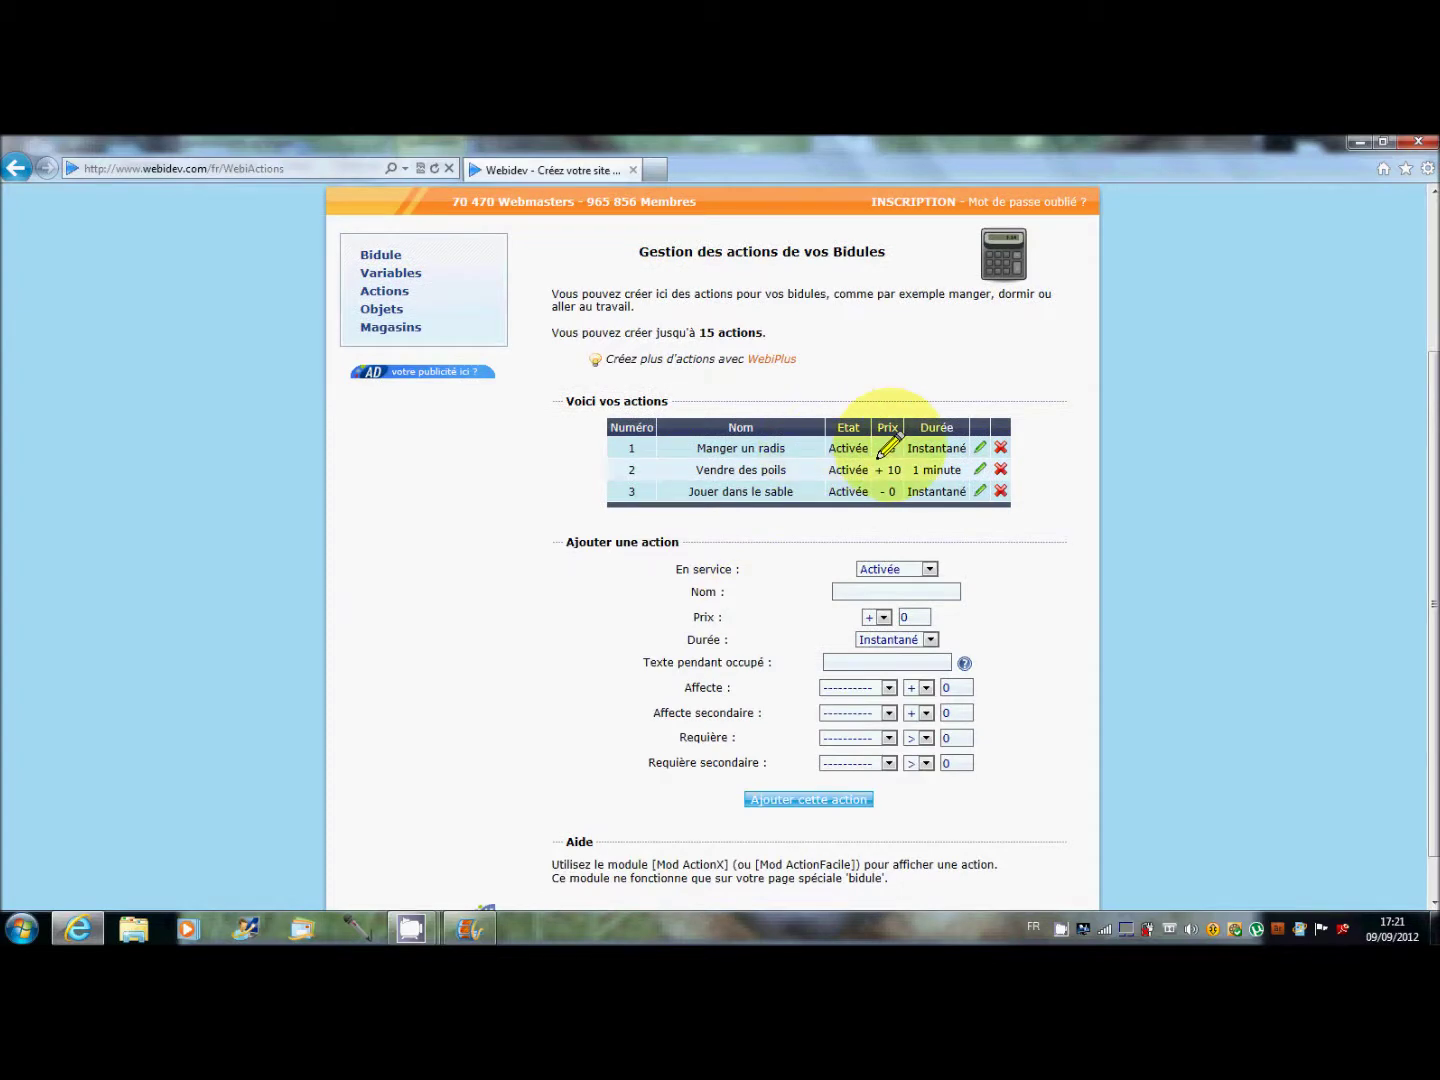
click(978, 447)
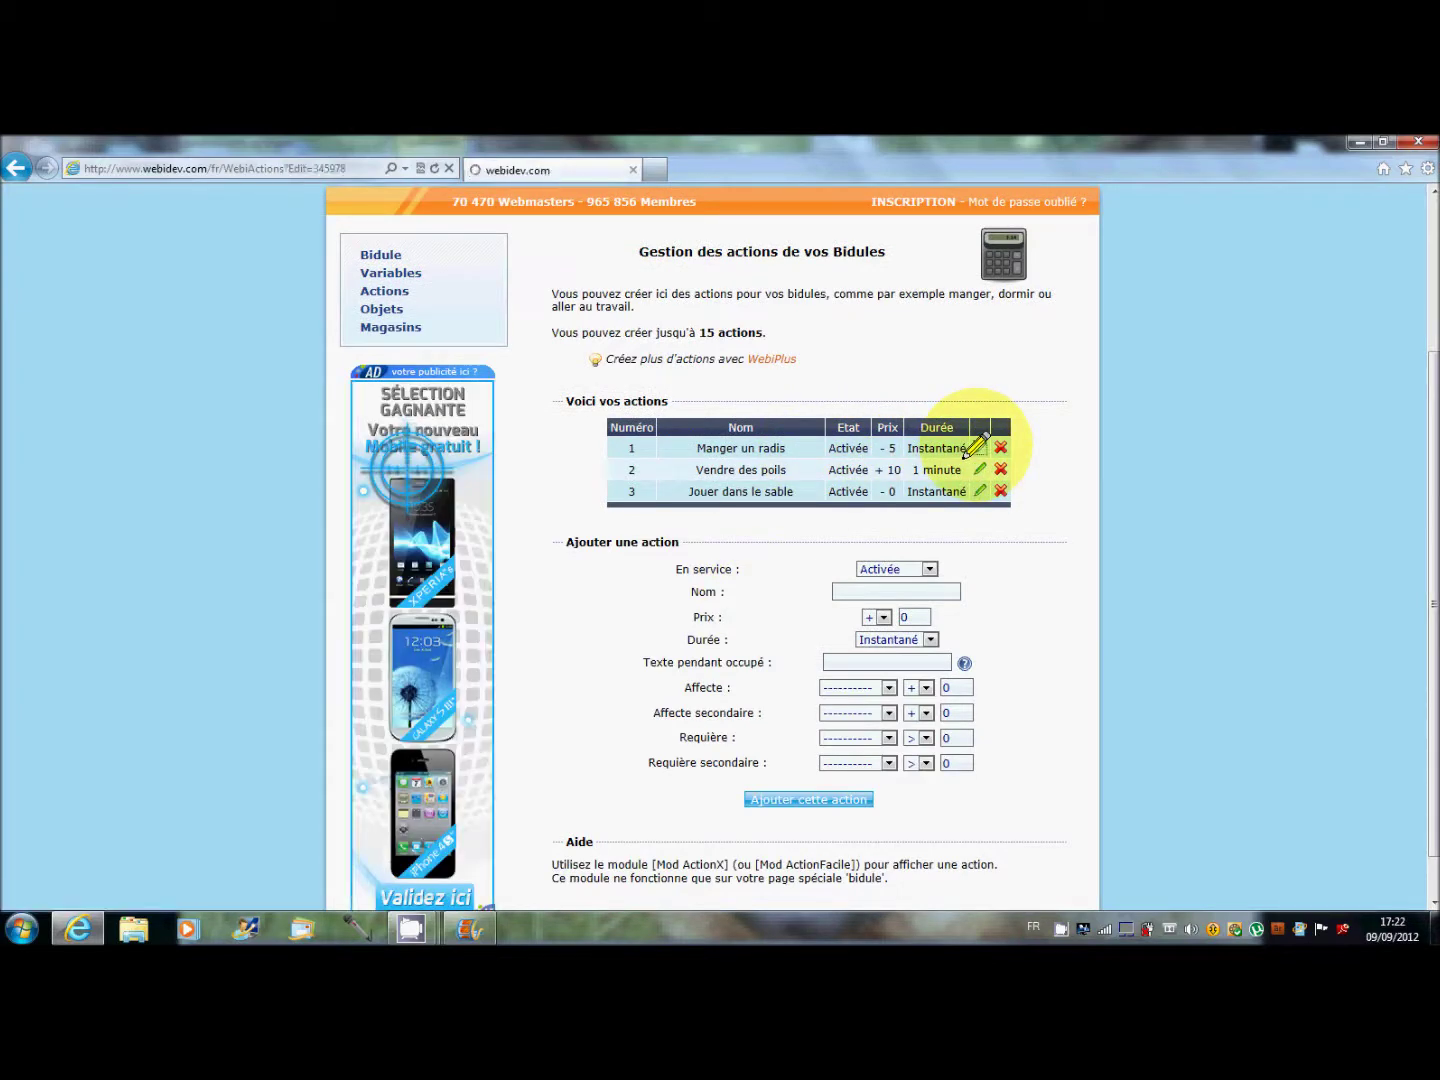
scroll(910, 560, down, 3)
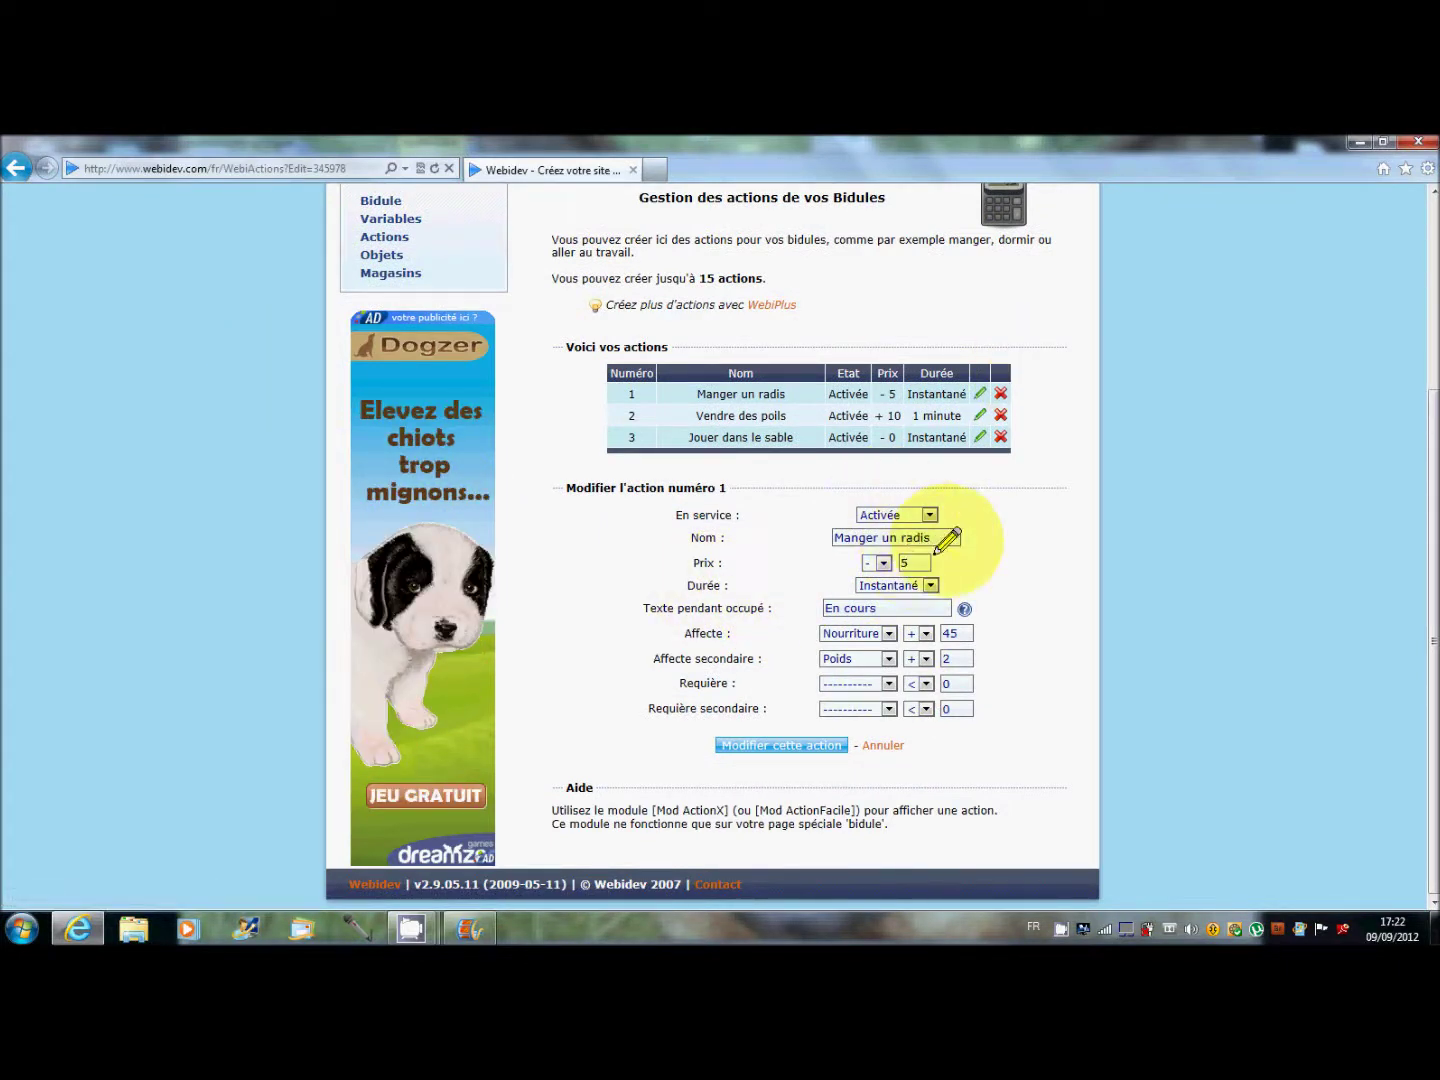
drag(948, 537, 900, 541)
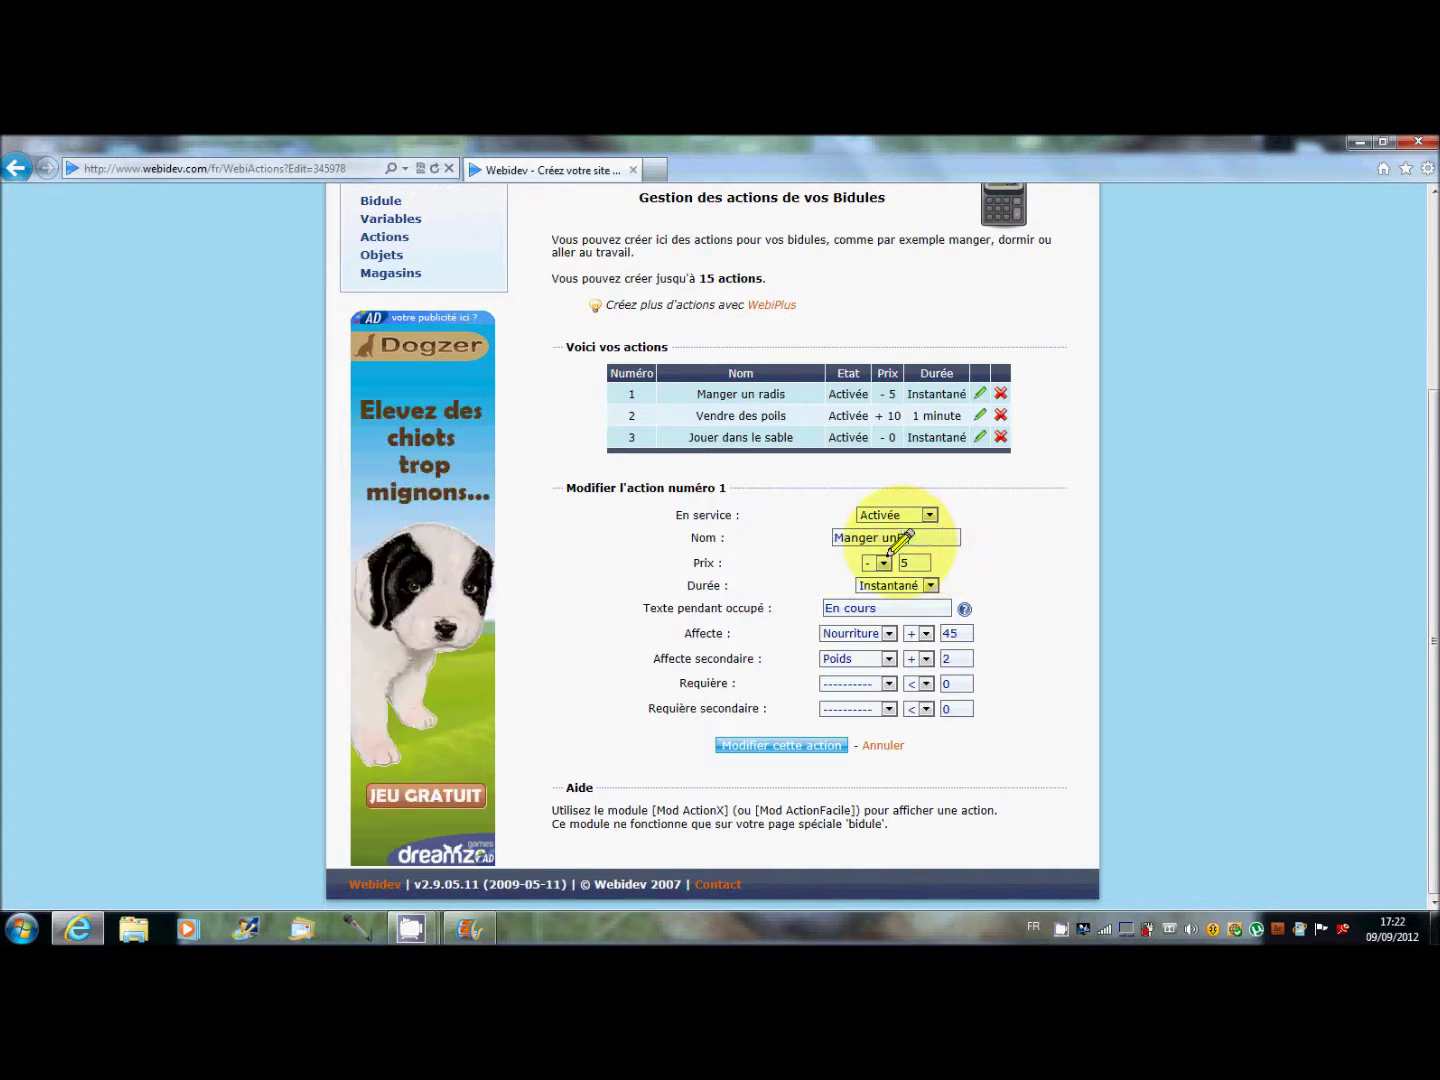
text(caro)
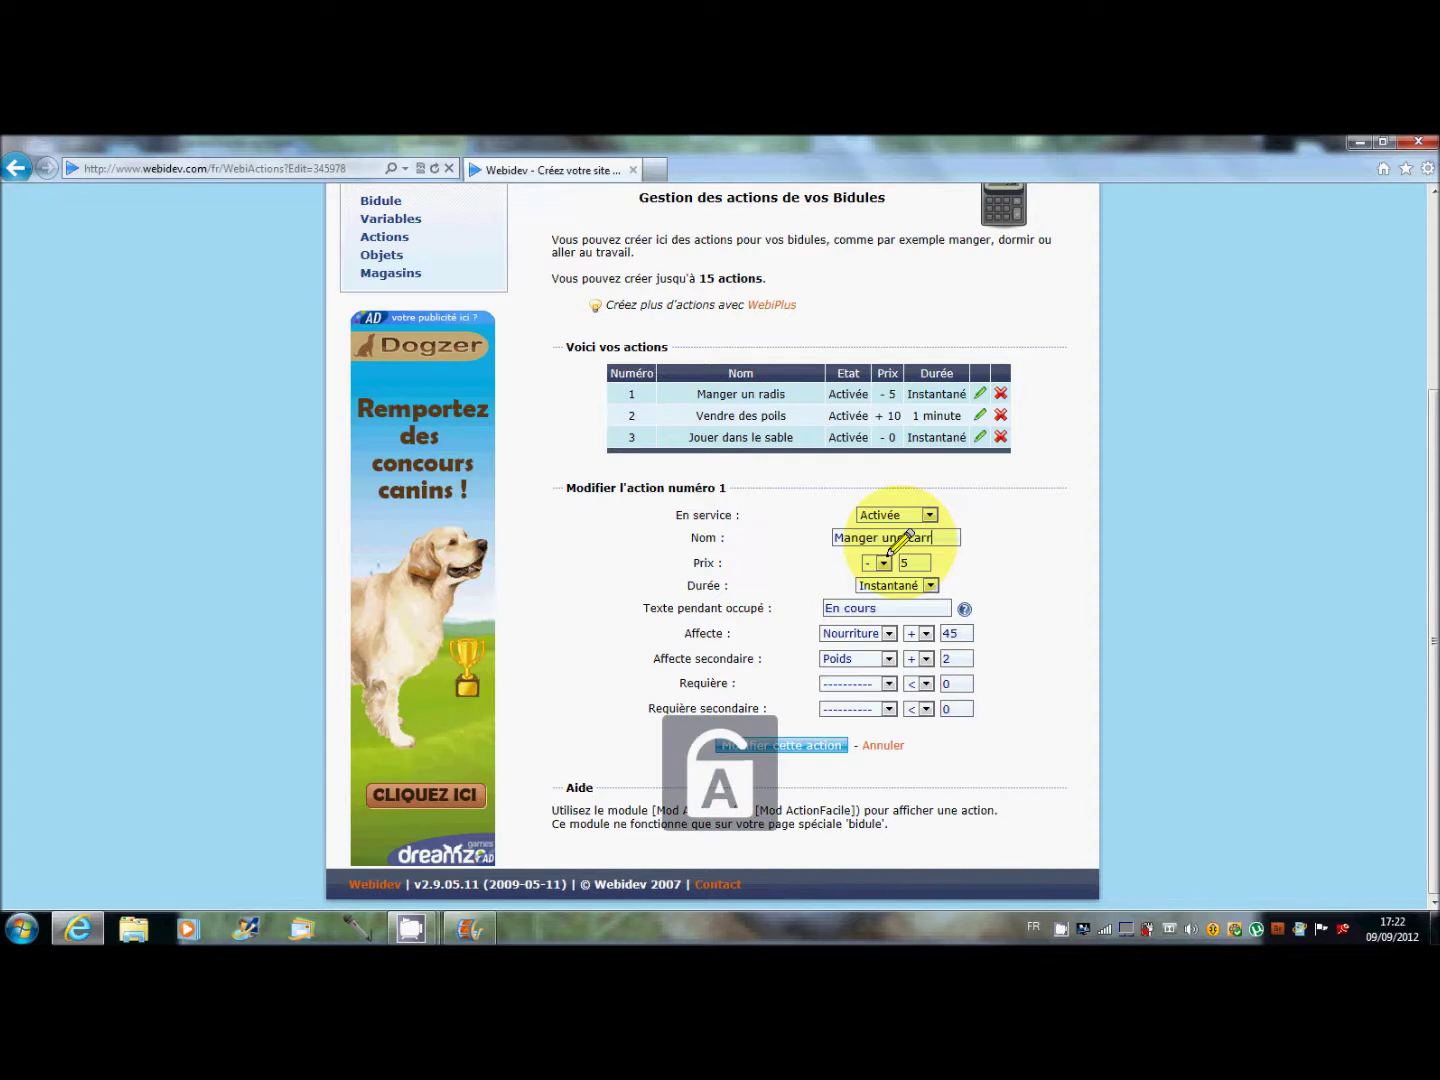
text(tte)
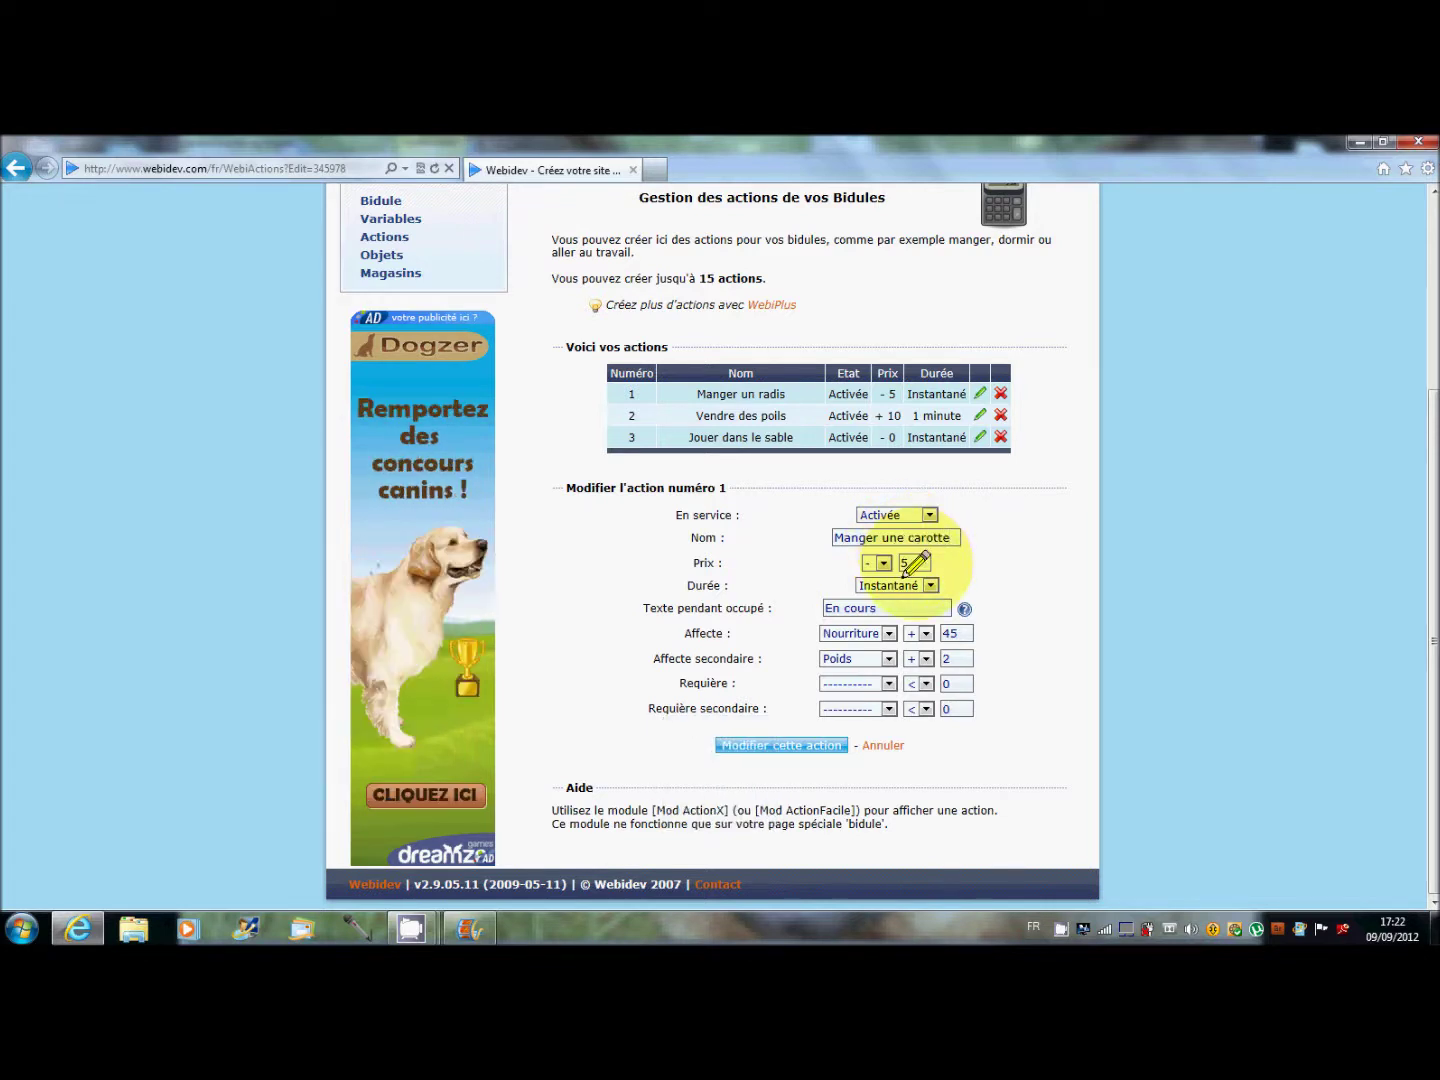
click(905, 566)
key(BackSpace)
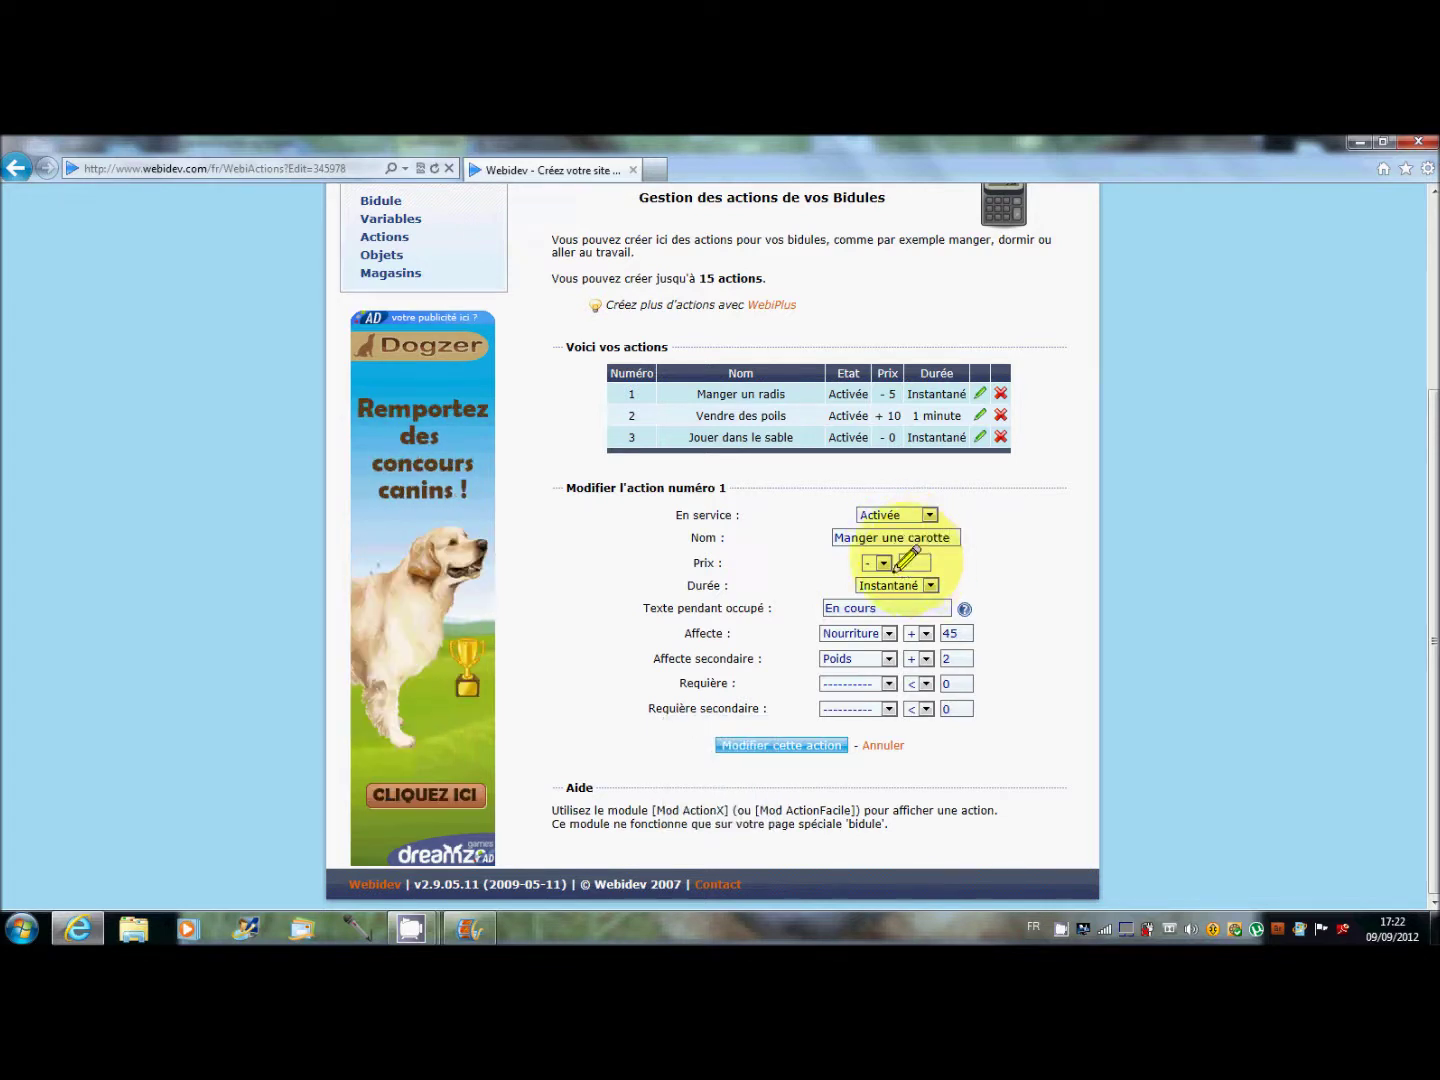
text(5)
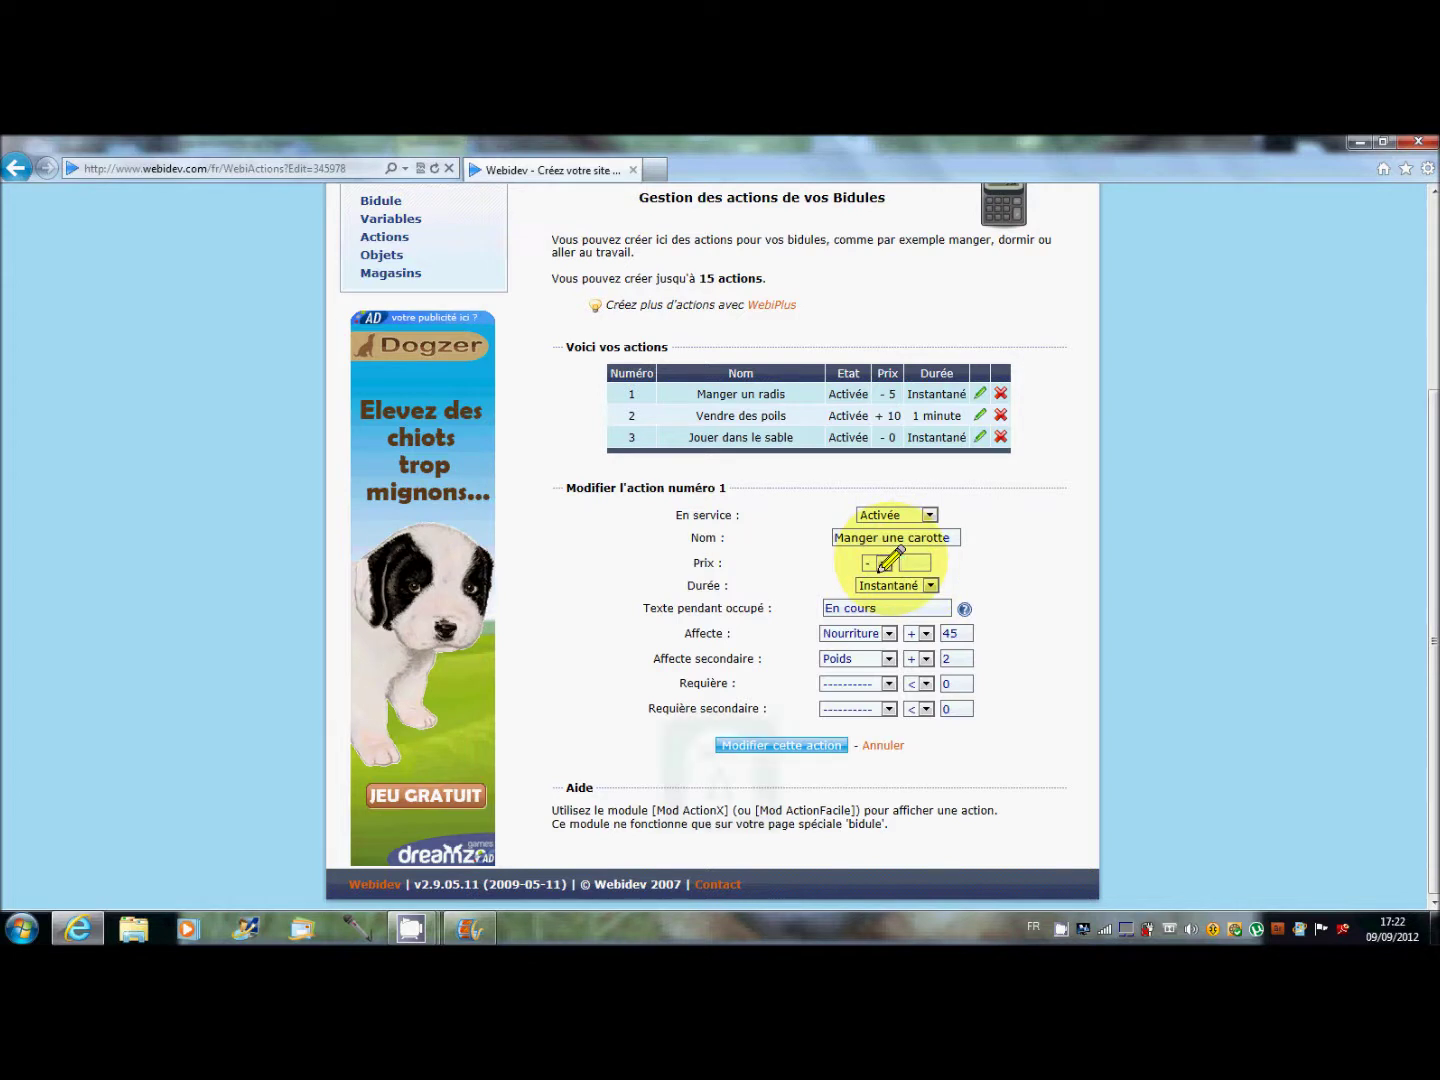
text(10)
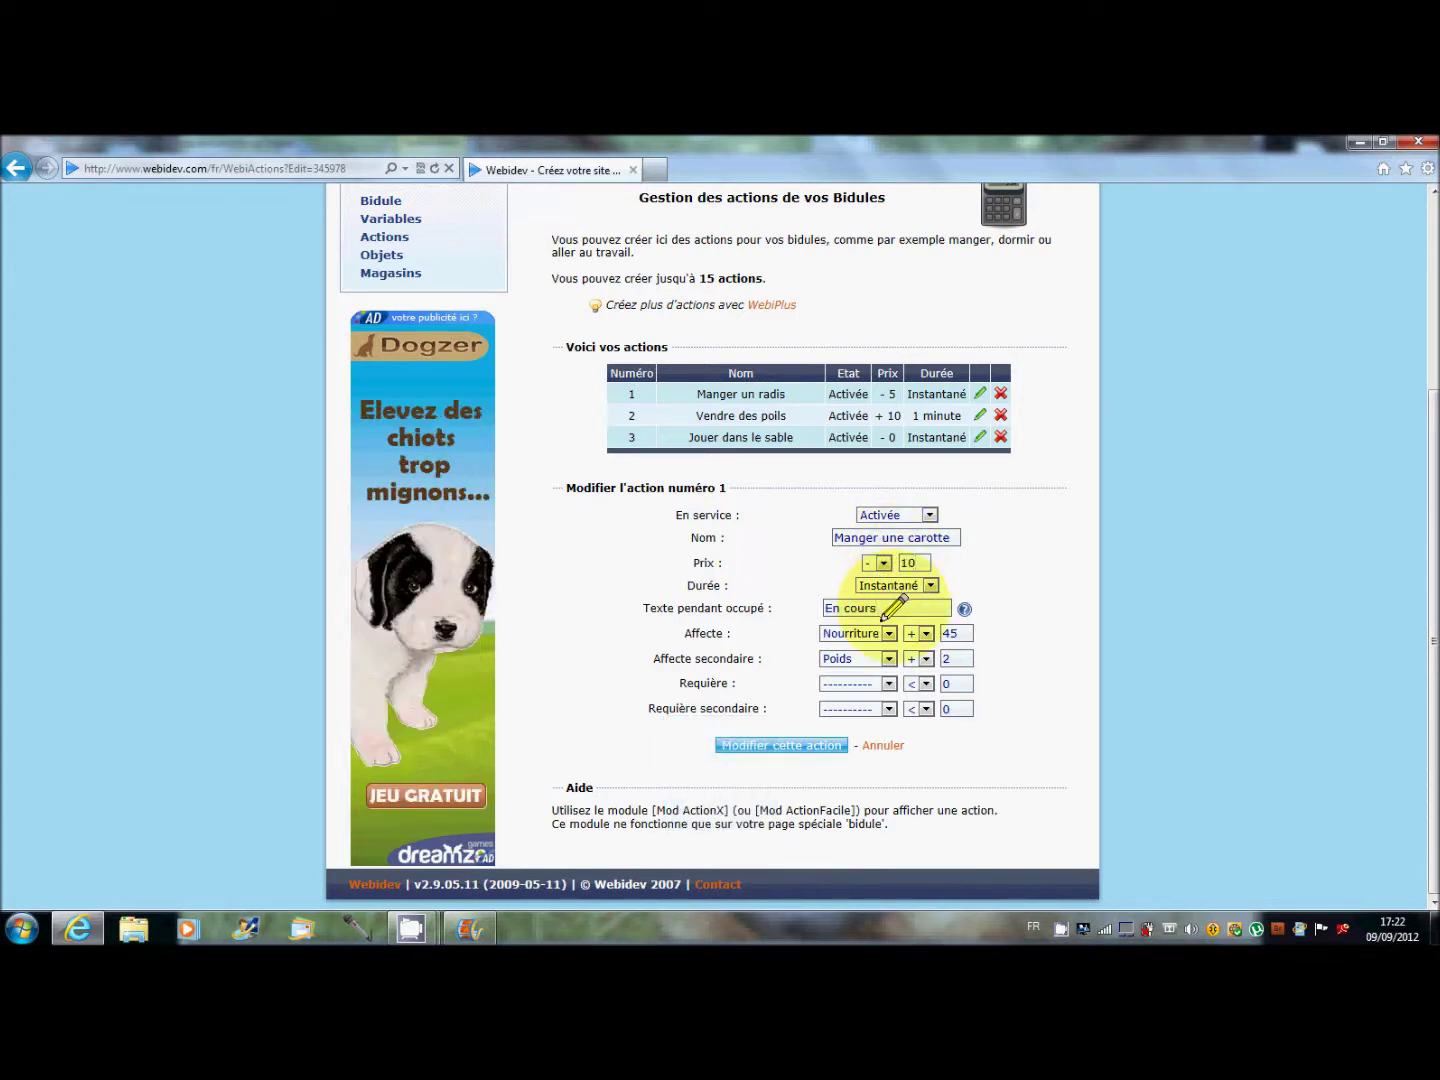
Keep the Affecte amount at 45, set the secondary effect to 2, and save the action
click(883, 612)
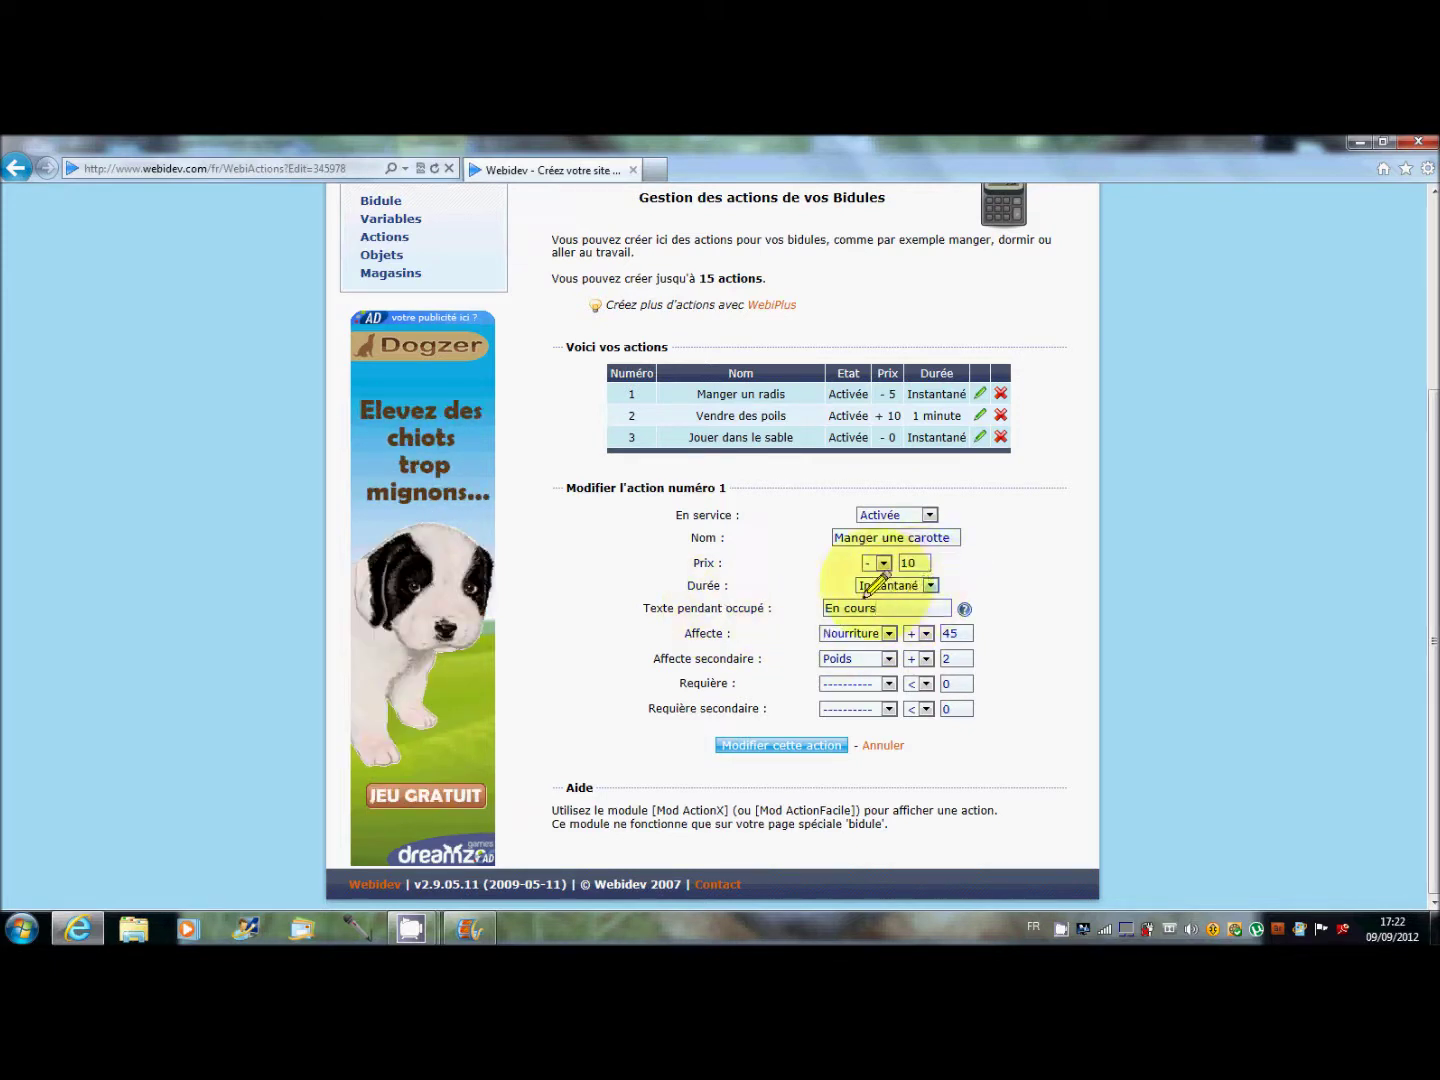
double_click(948, 633)
click(953, 637)
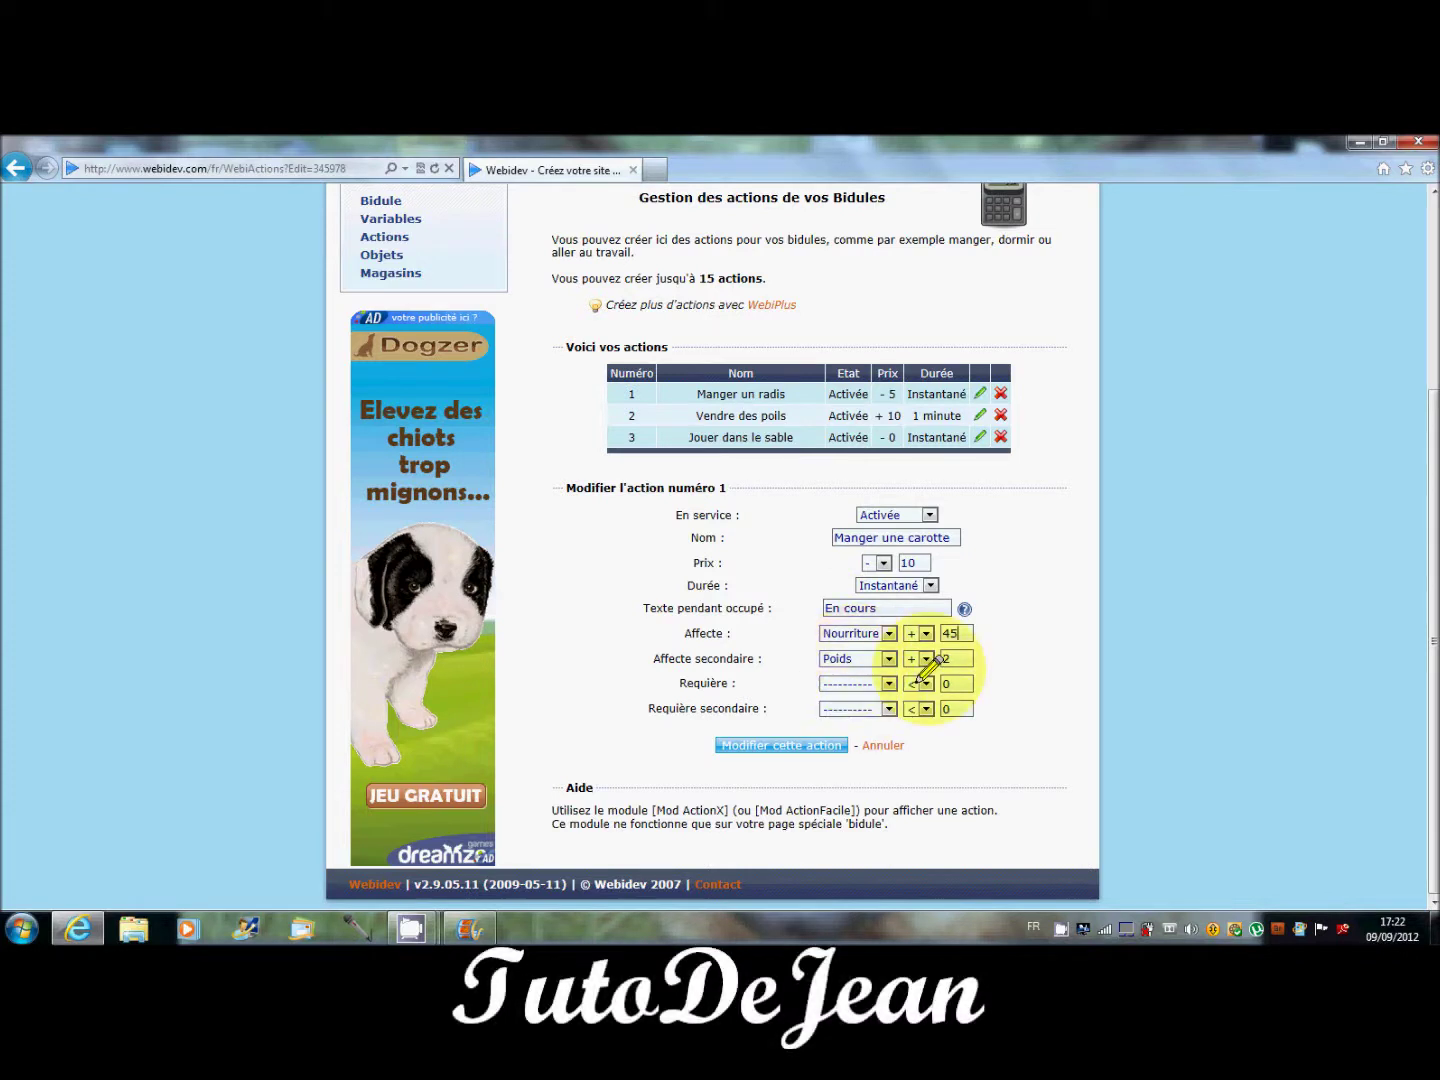
click(951, 658)
text(2)
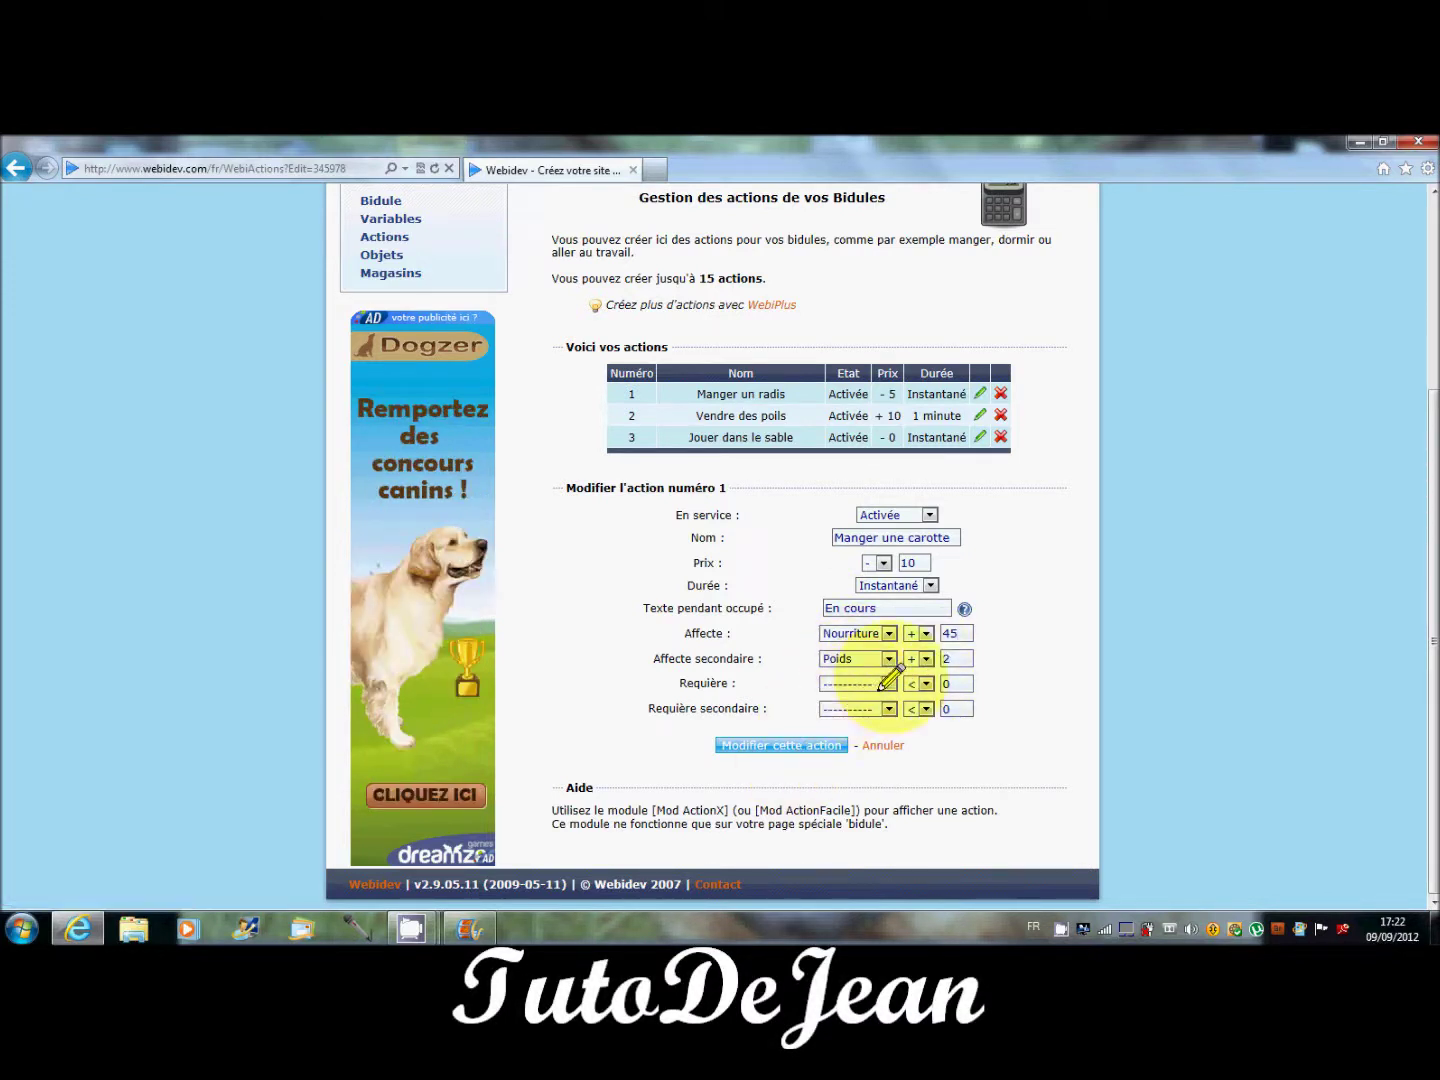
click(797, 748)
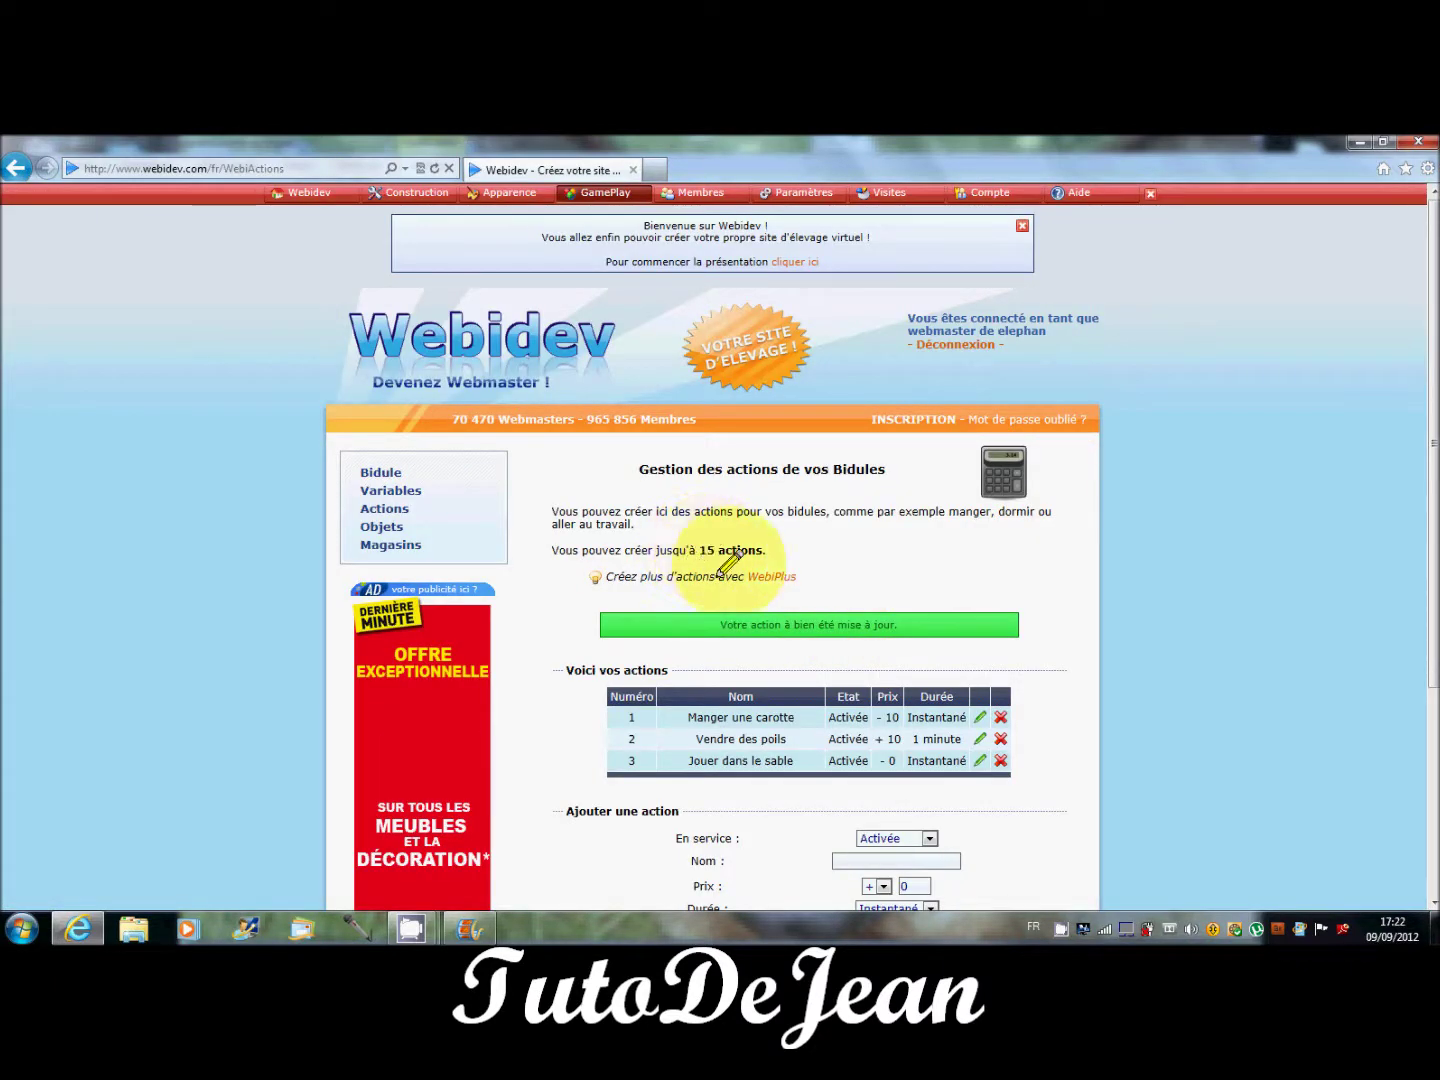
Start a new object named 'télévision' described as 'sert a occuper votre éléphant'
click(381, 528)
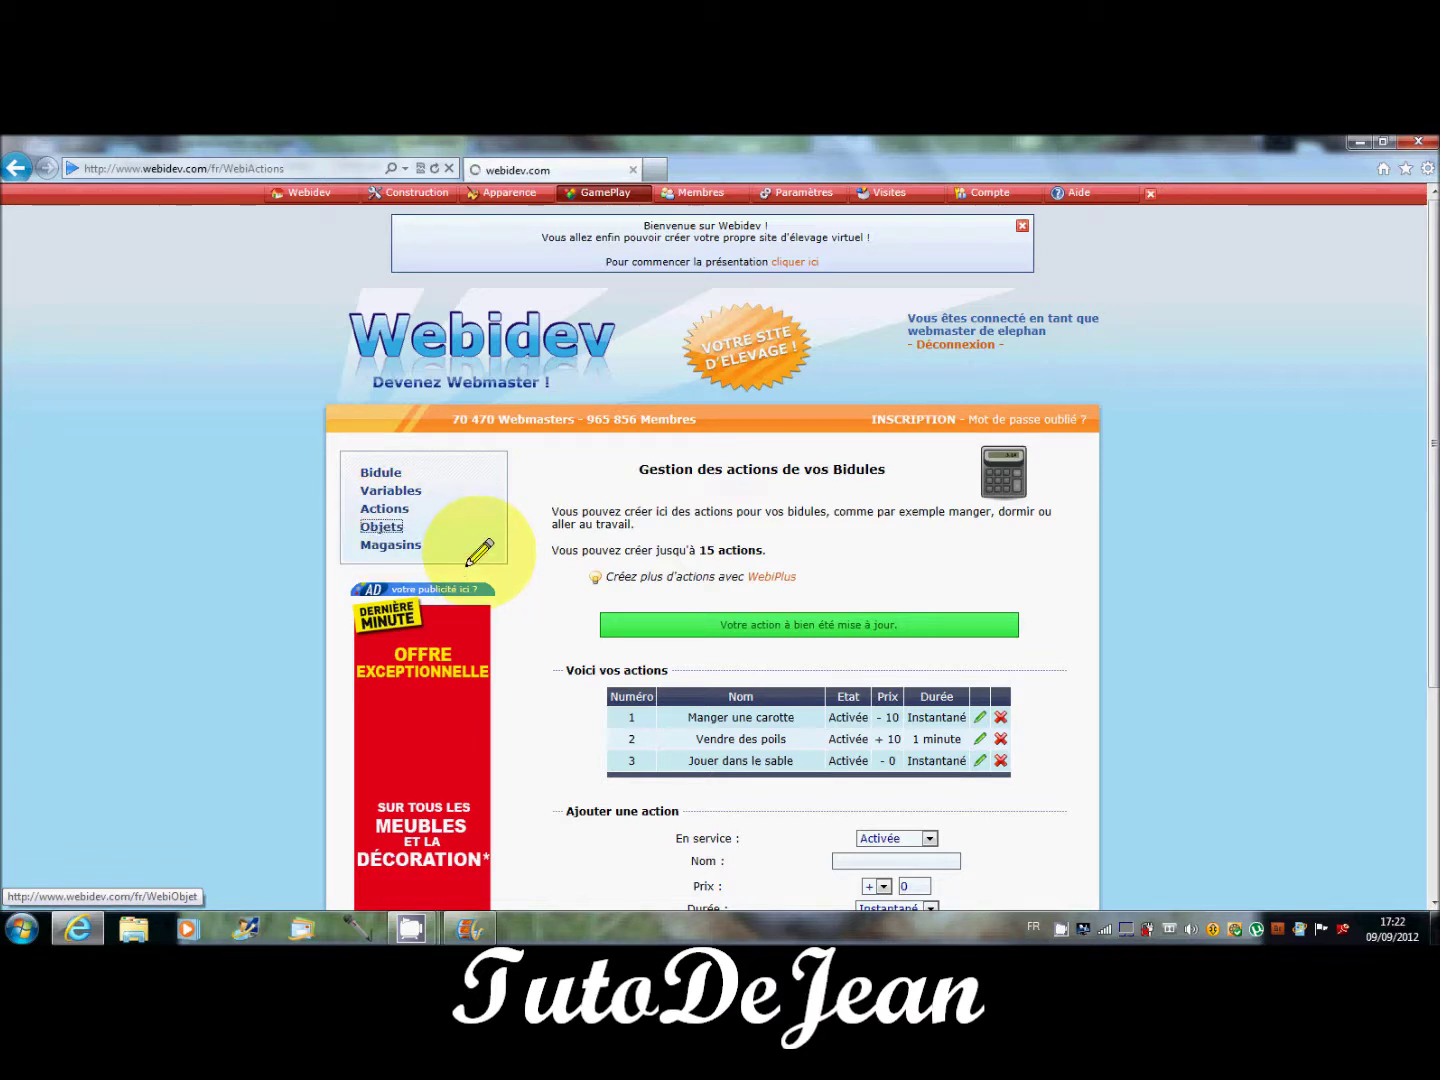
scroll(720, 460, down, 3)
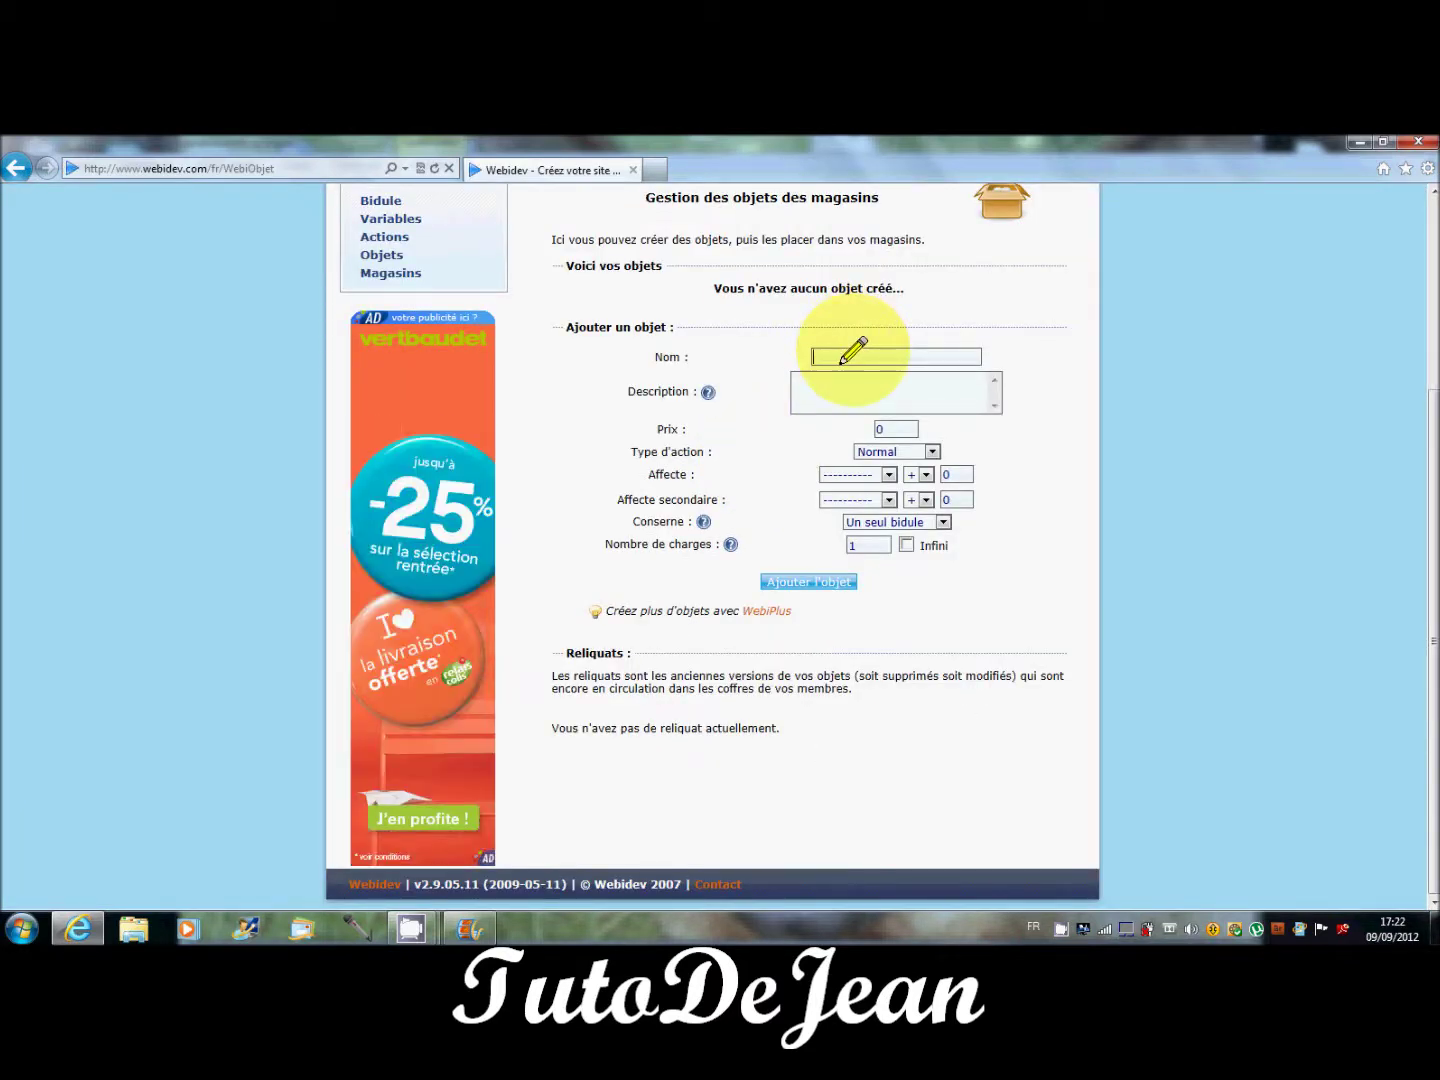
key(Caps_Lock)
text(t)
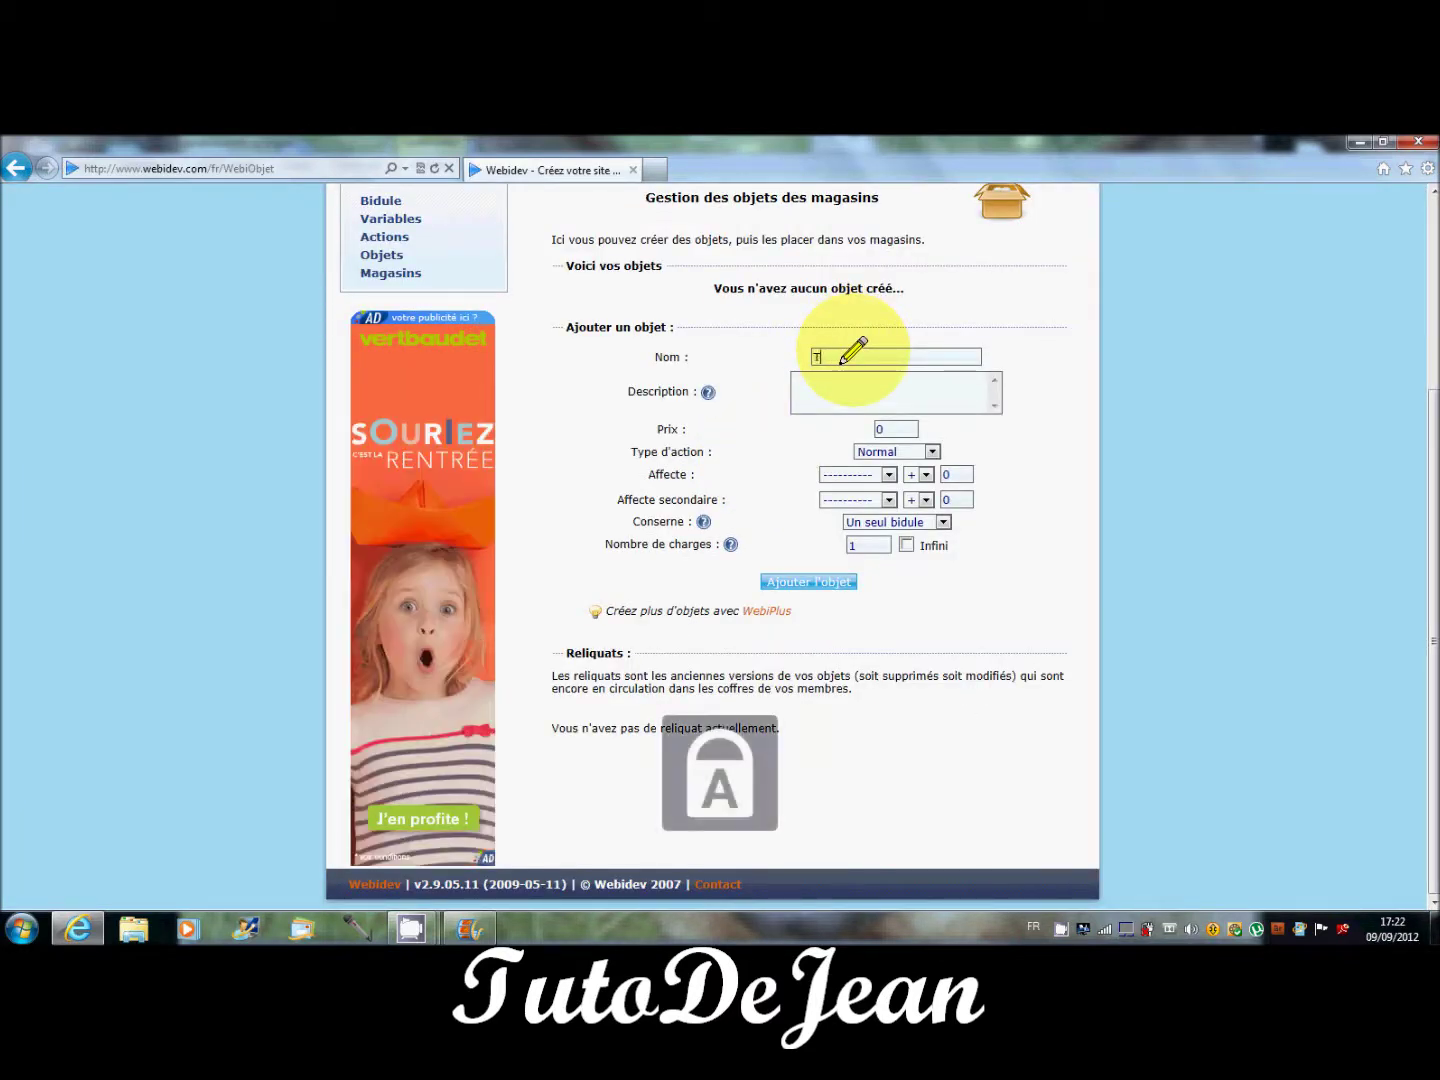
text(élévision)
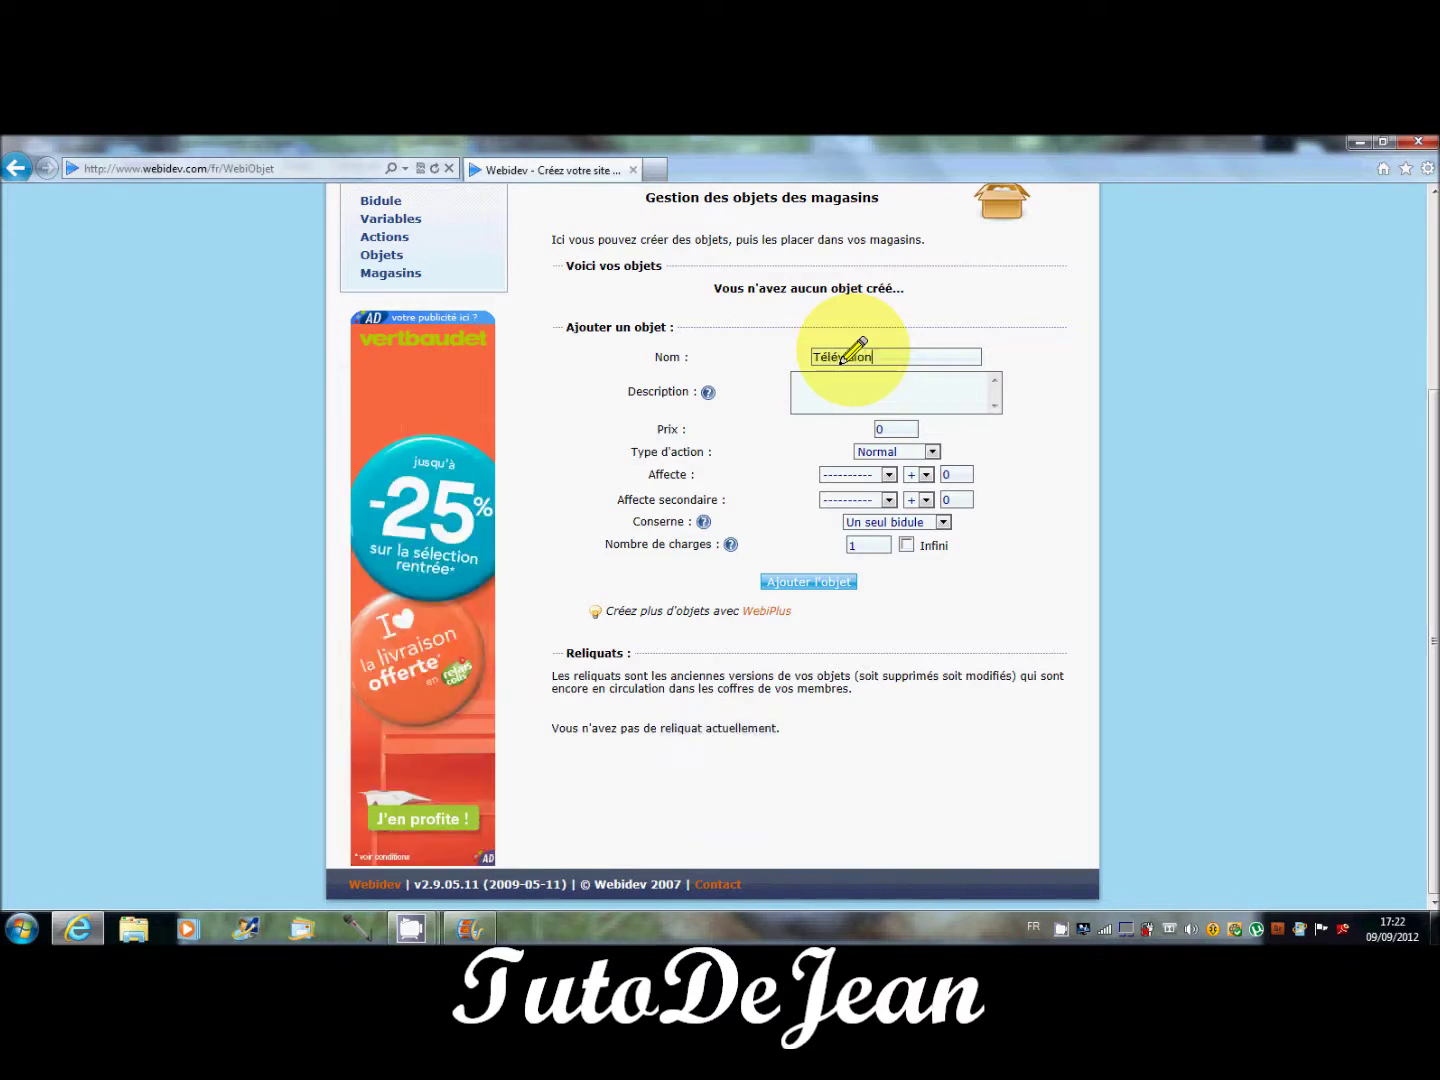
click(855, 392)
text(sert)
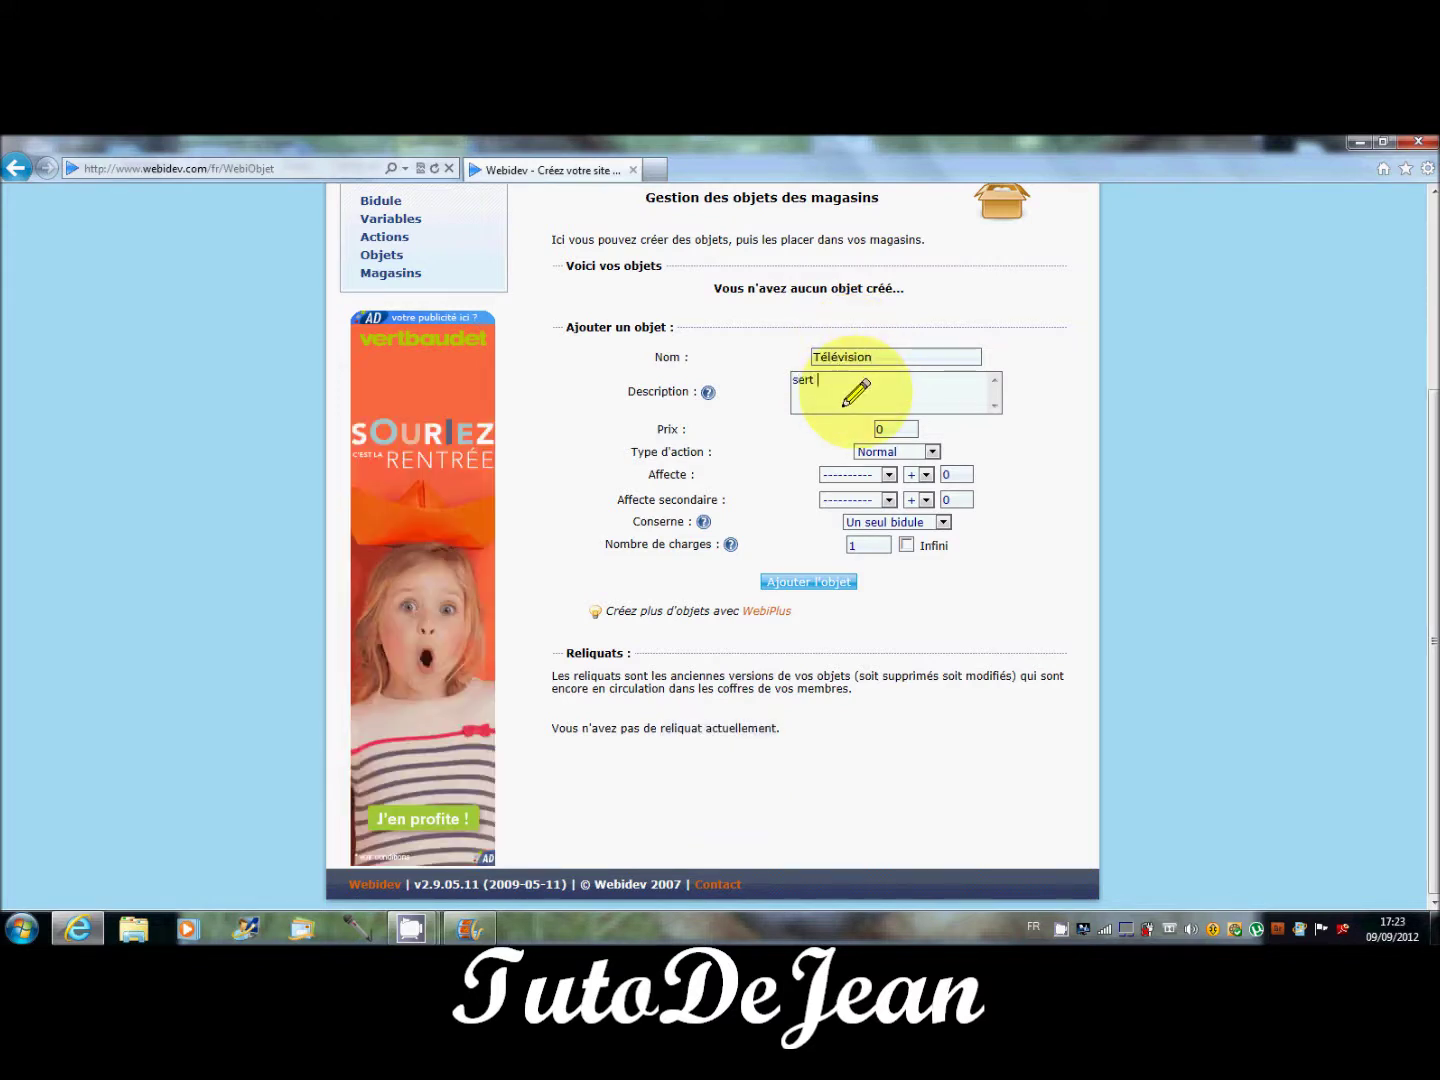
text( a occuper v)
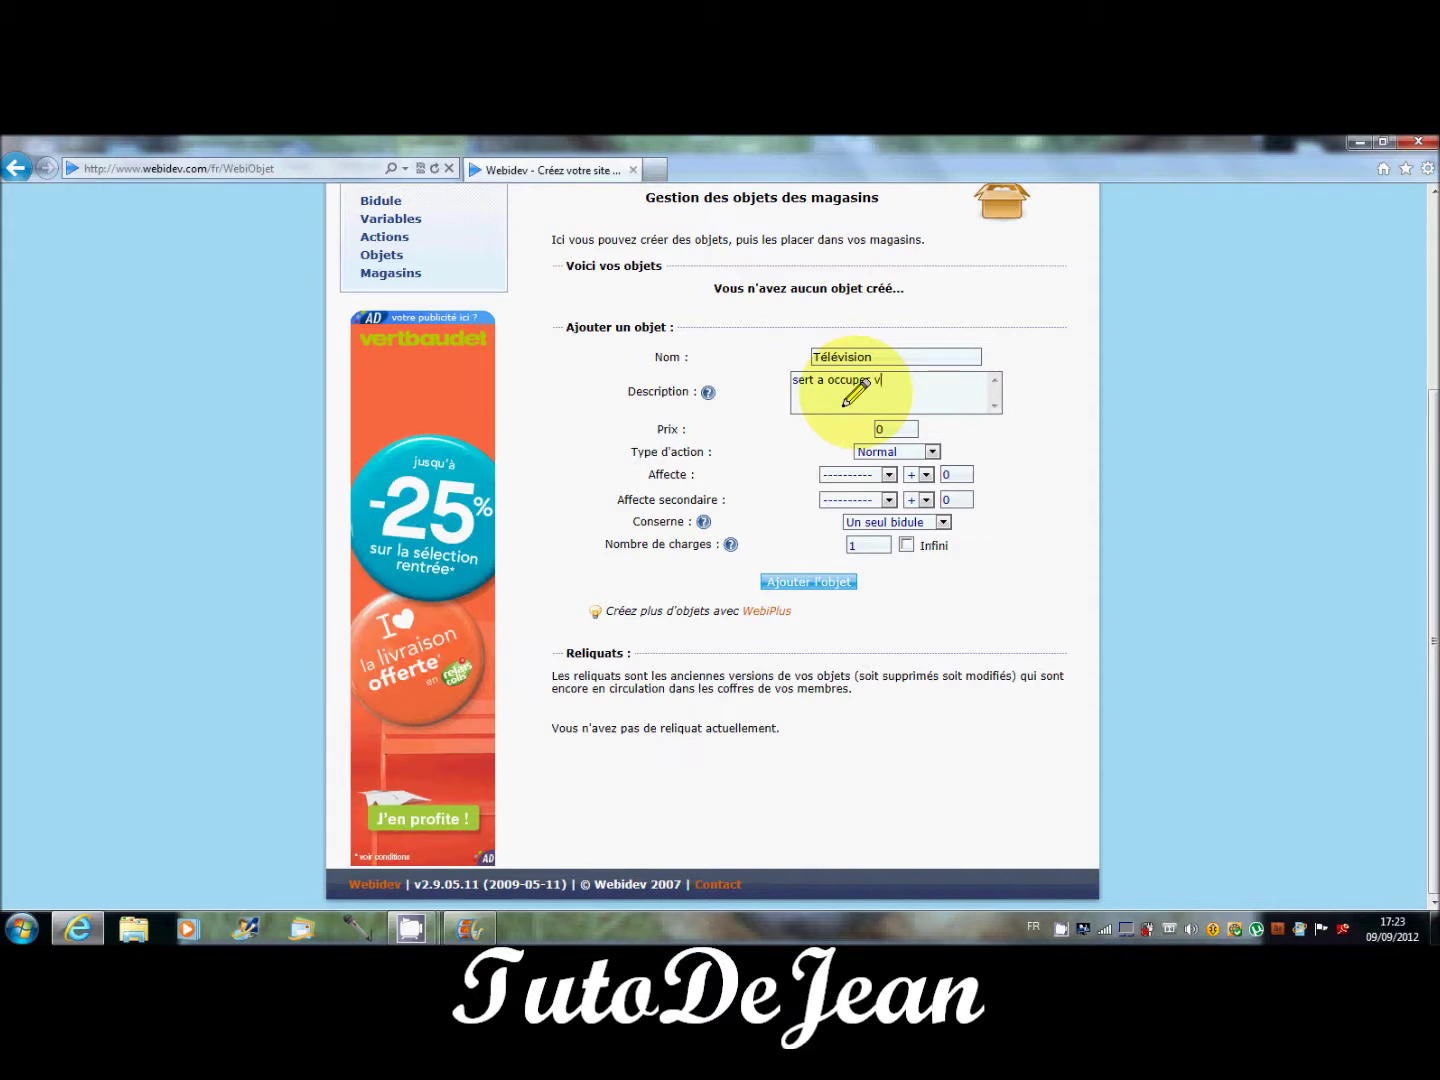
text(otre éléphant)
Give the object a price of 1000 and make it raise Joie by 40
click(885, 430)
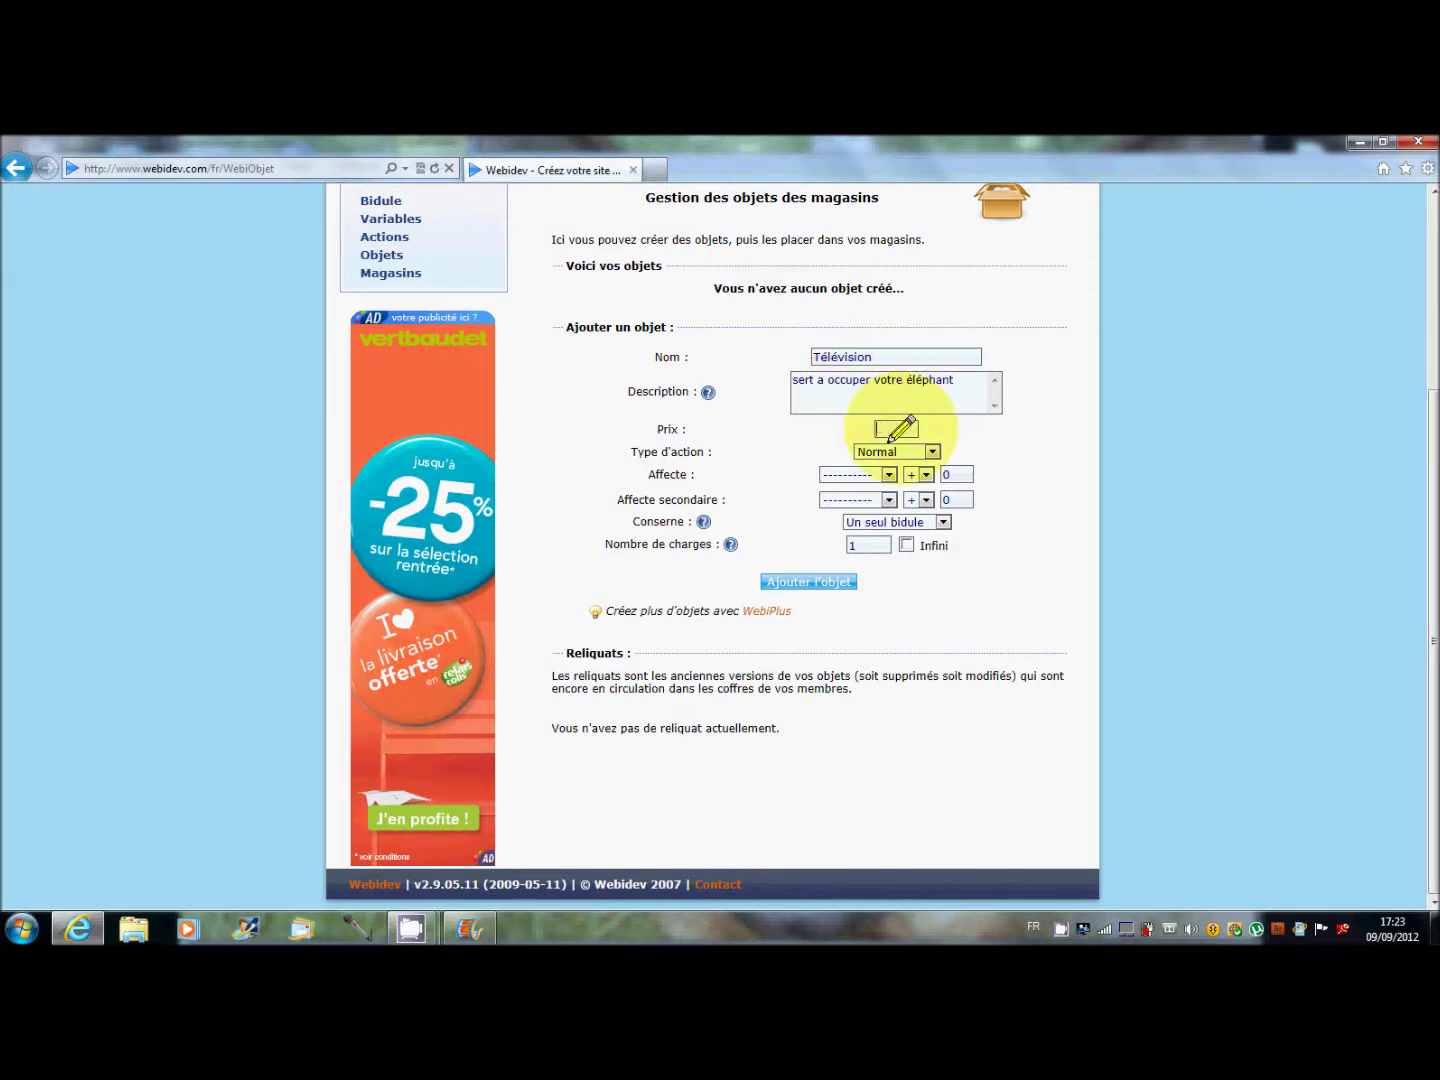
key(Caps_Lock)
text(1000)
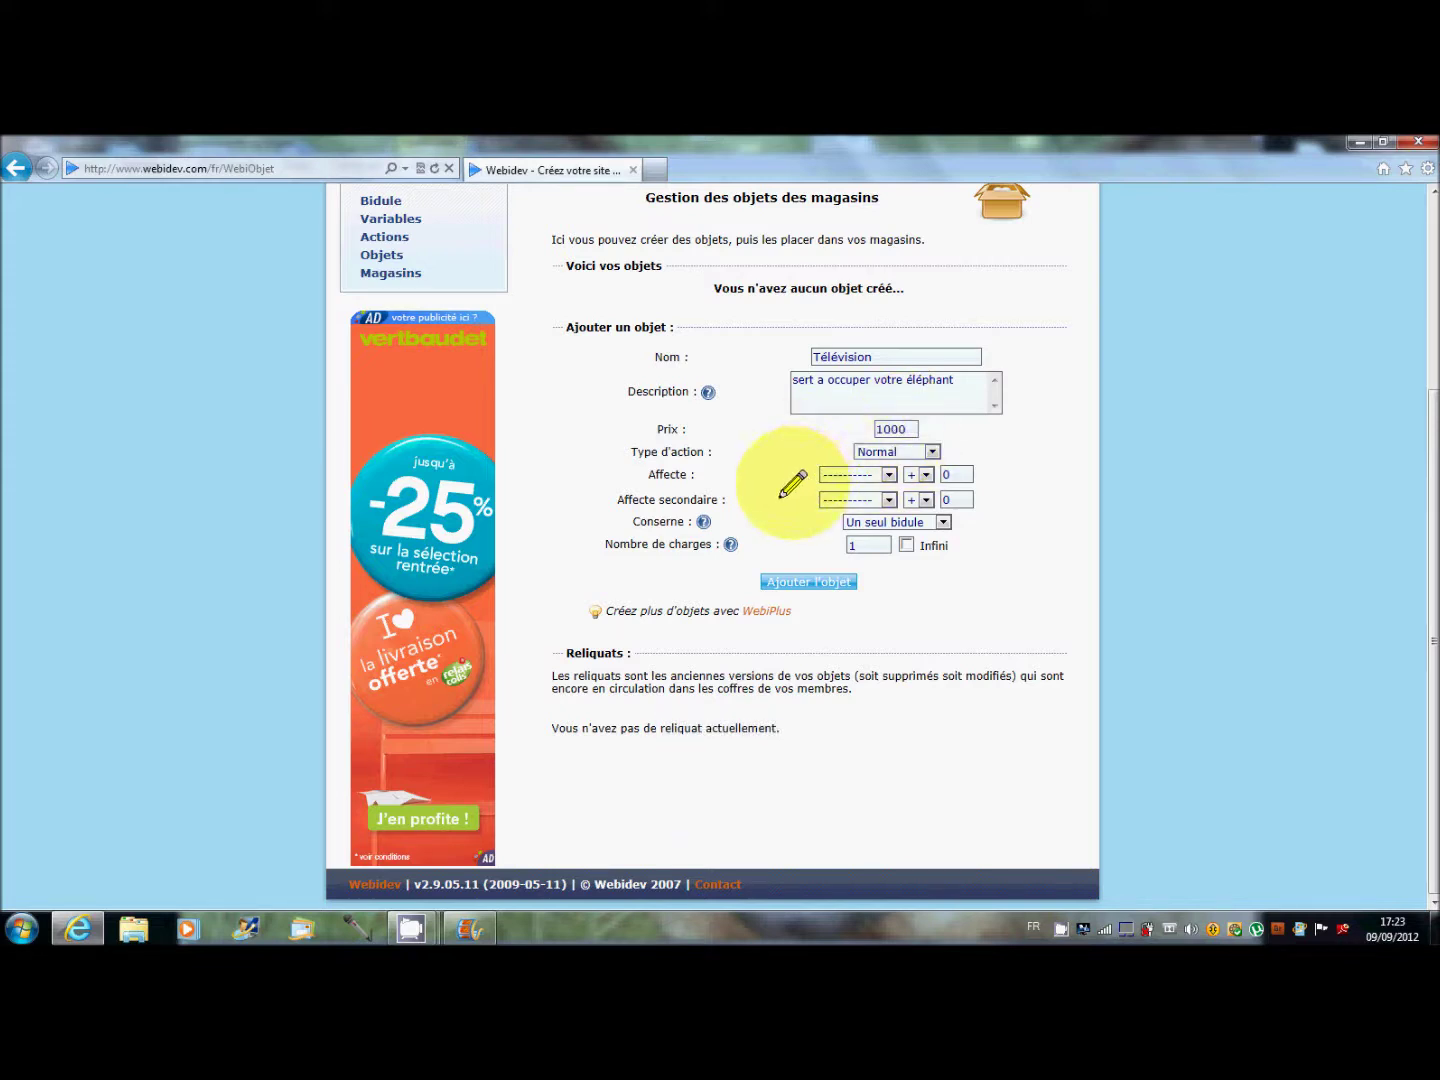
click(868, 475)
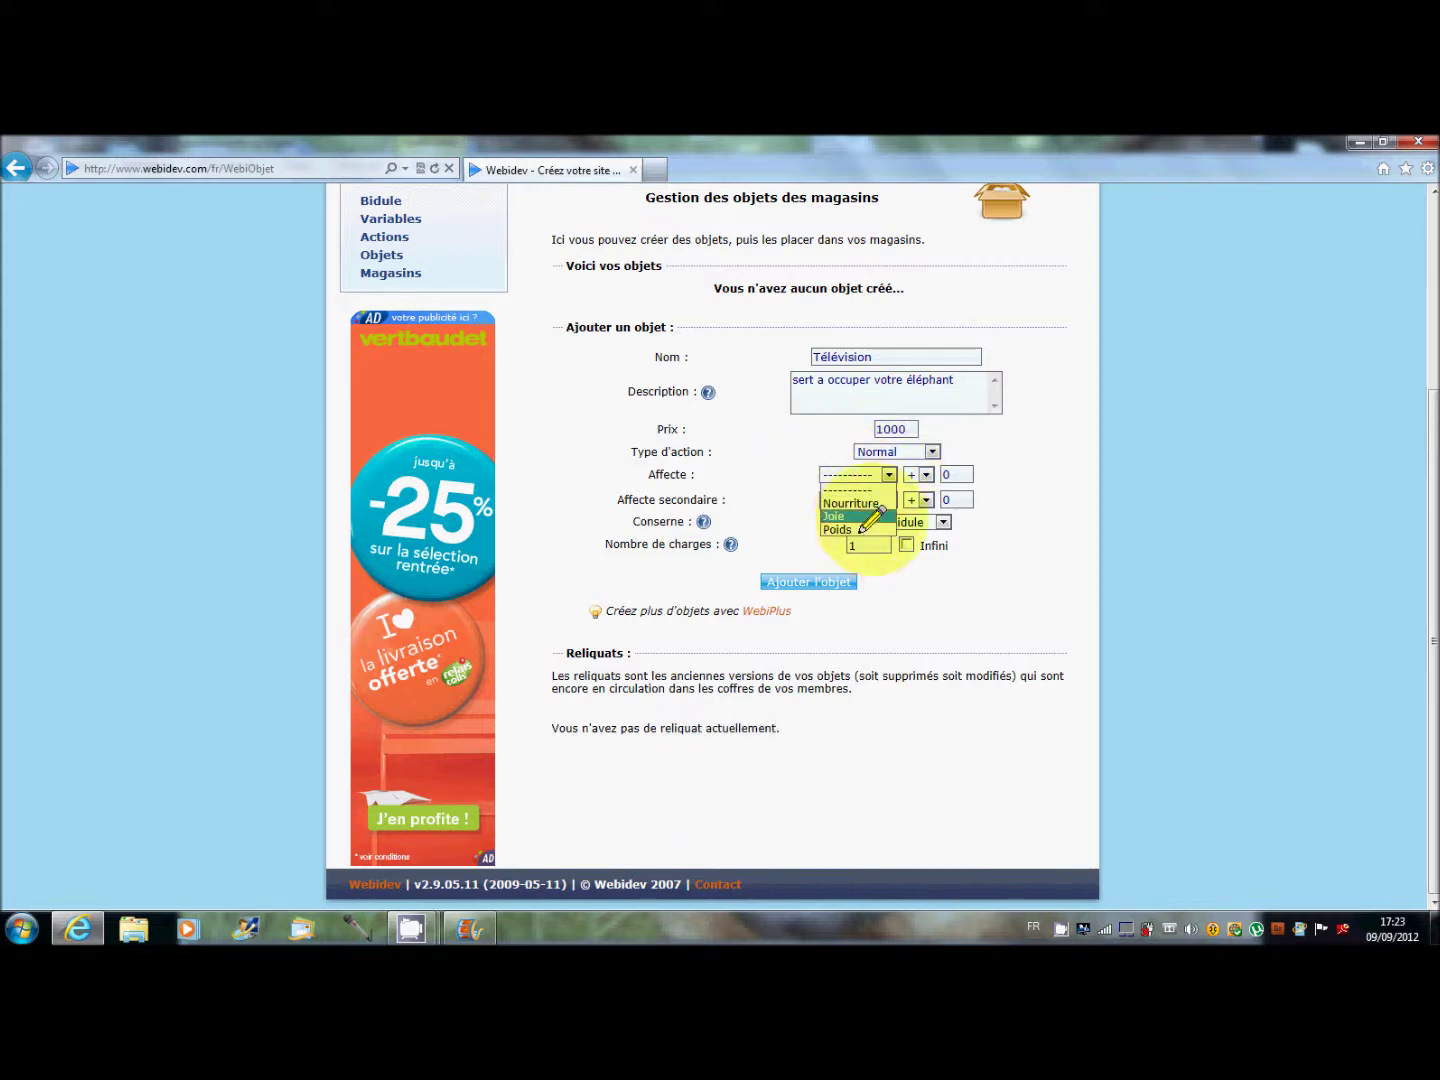
click(836, 516)
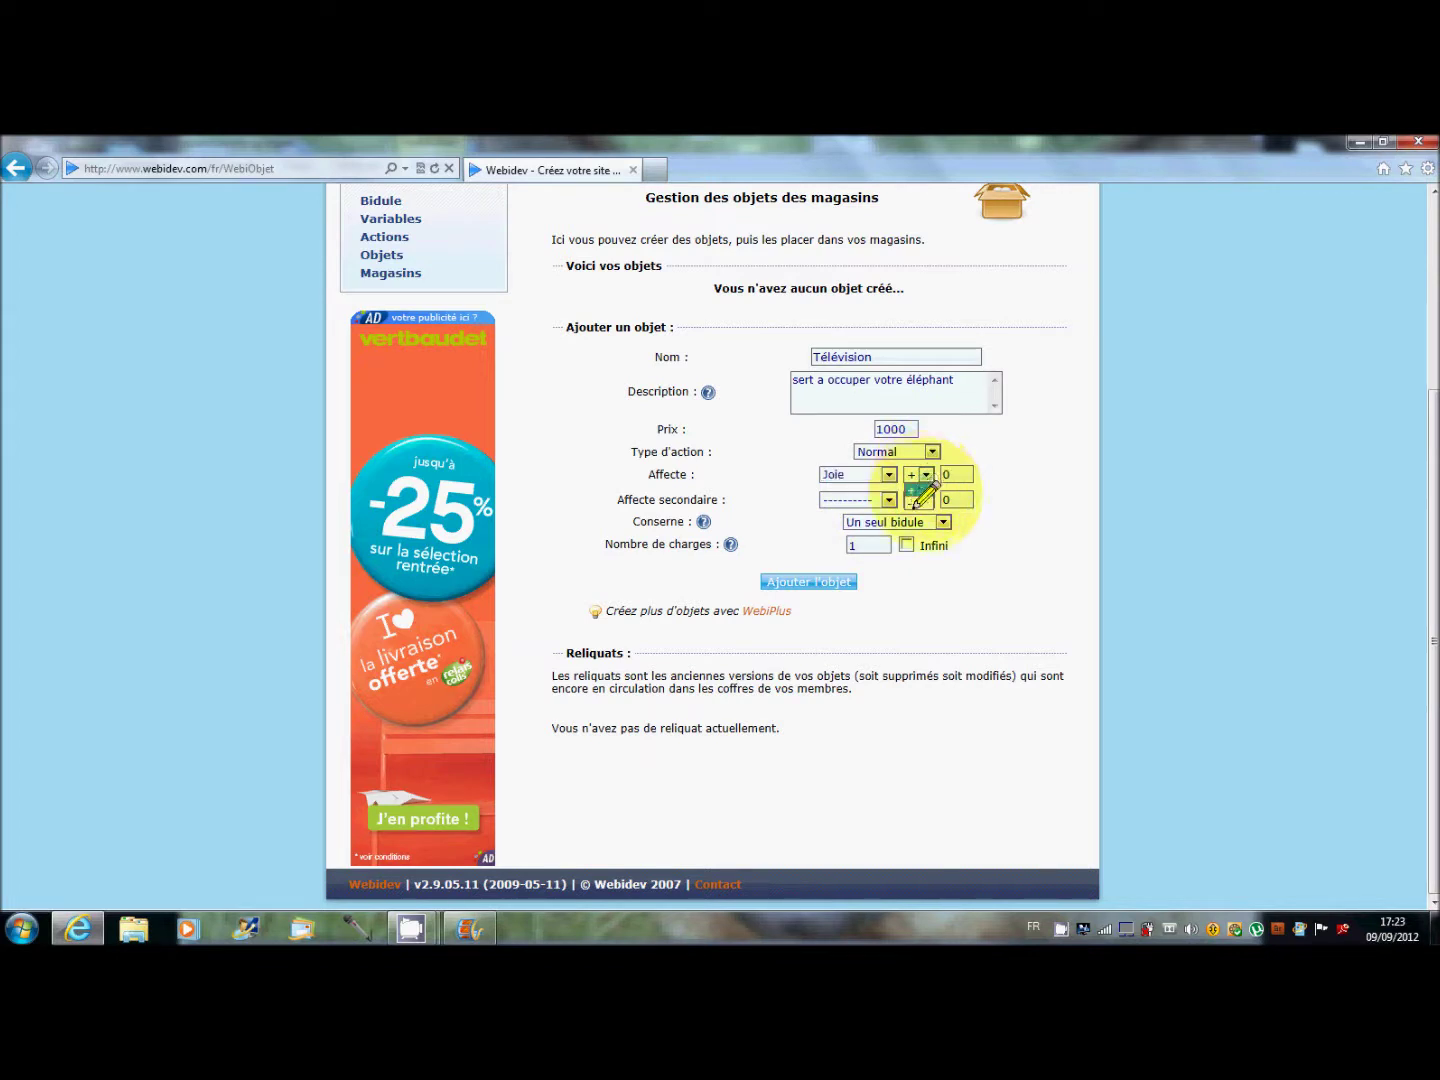
click(911, 490)
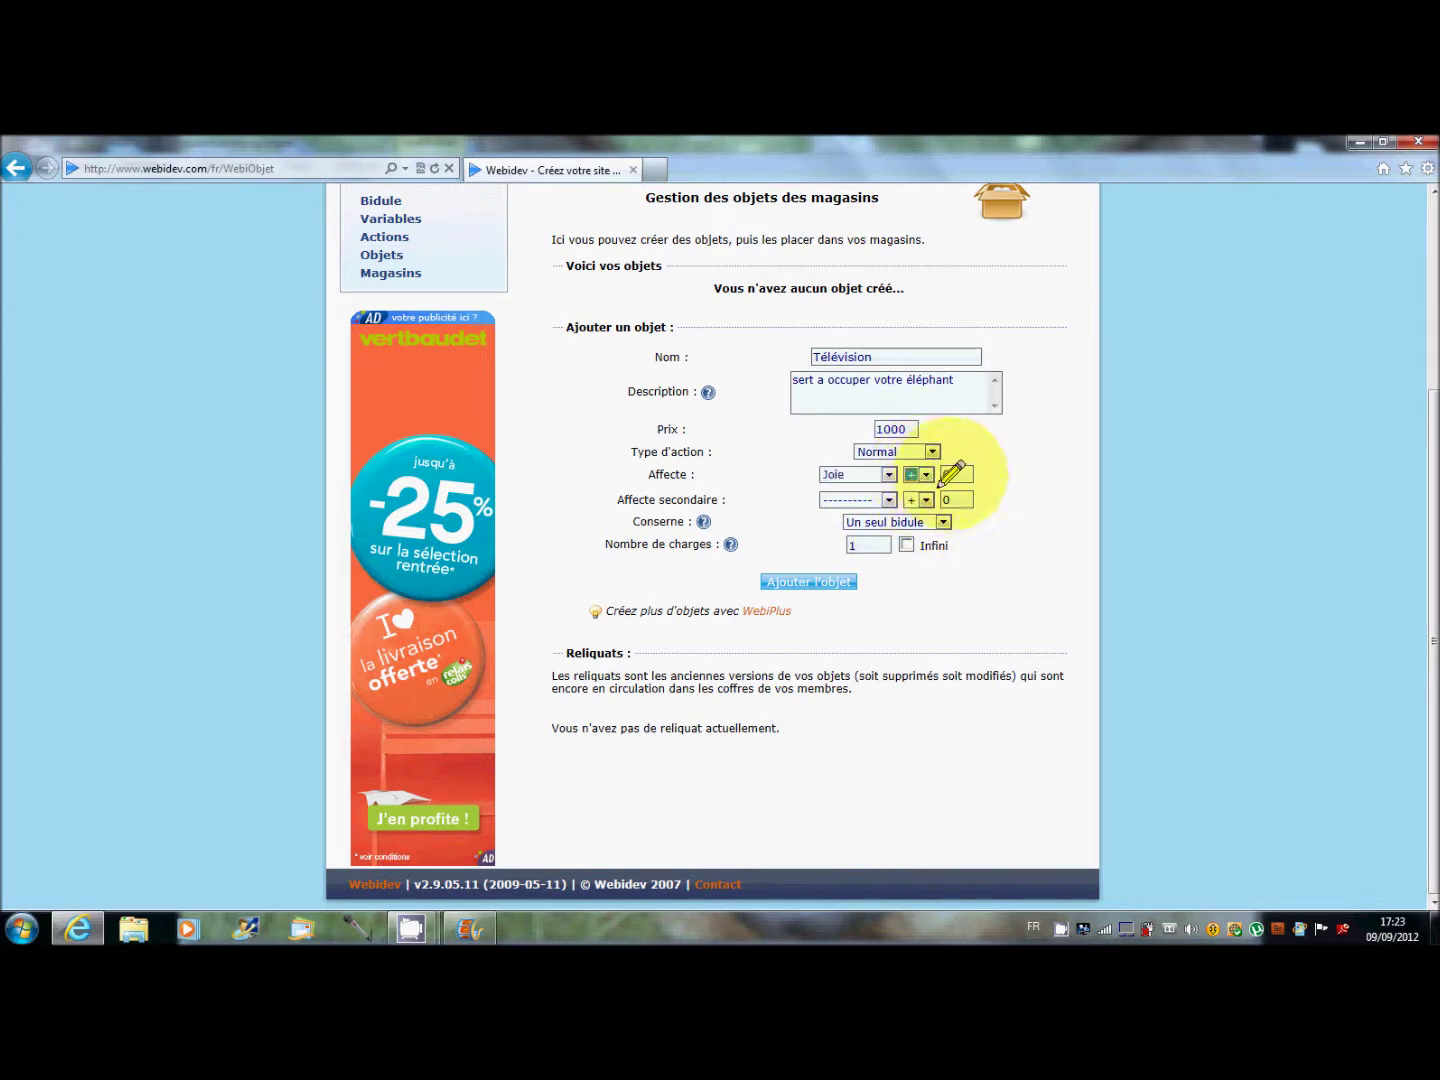
key(Caps_Lock)
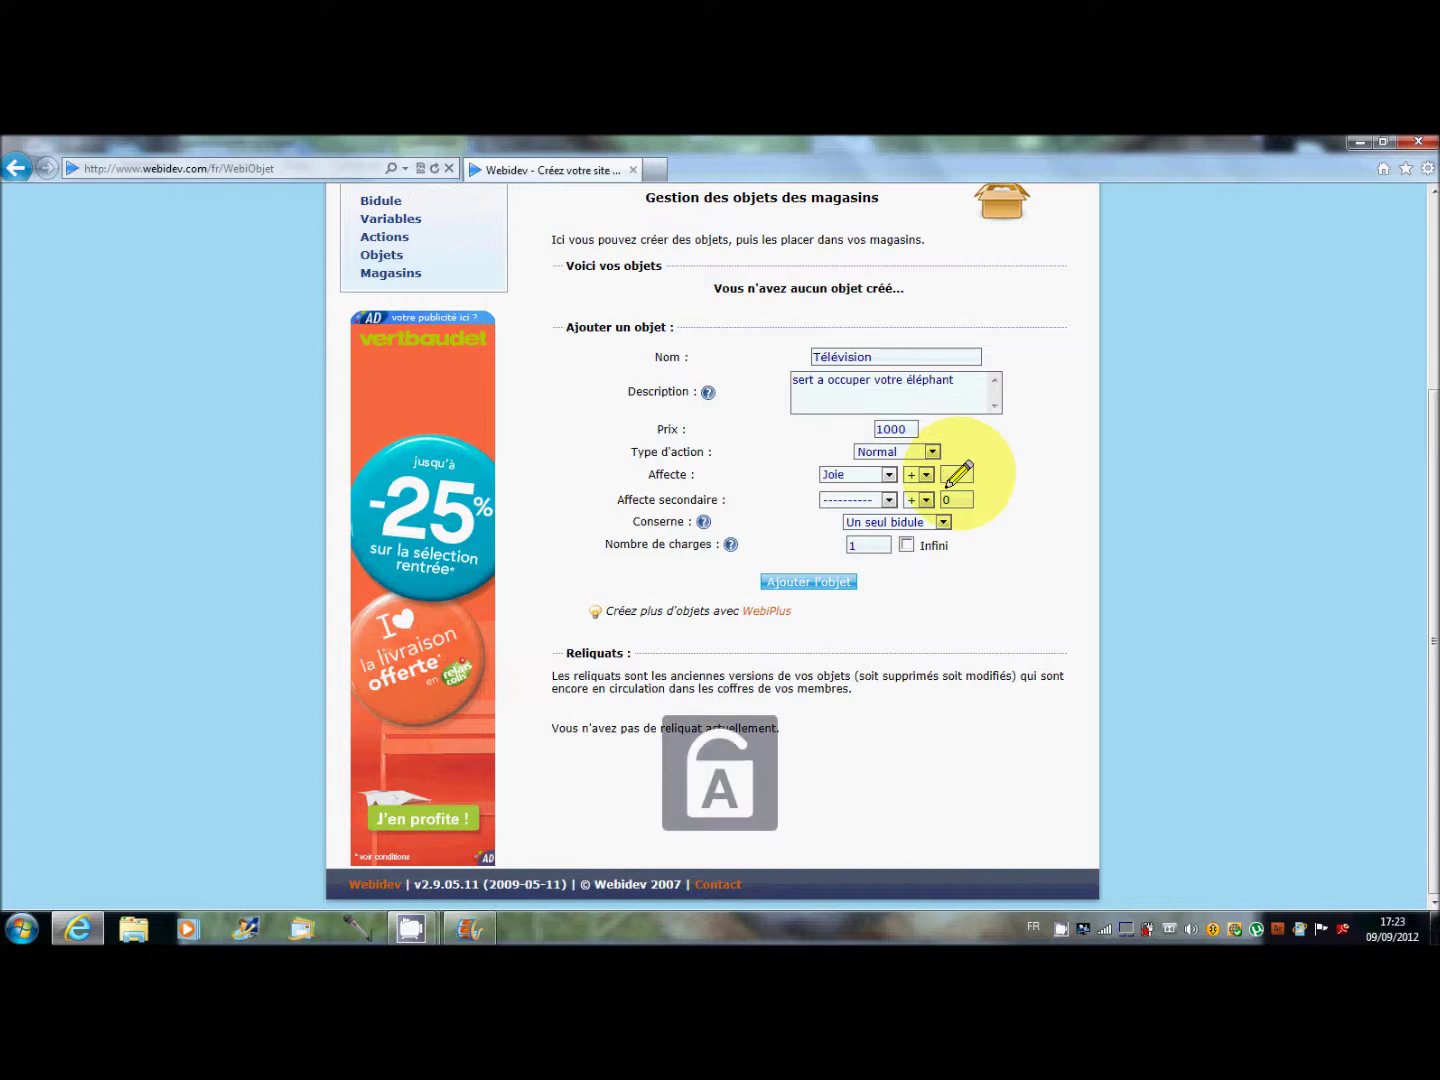
key(BackSpace)
key(Caps_Lock)
text(40)
click(835, 475)
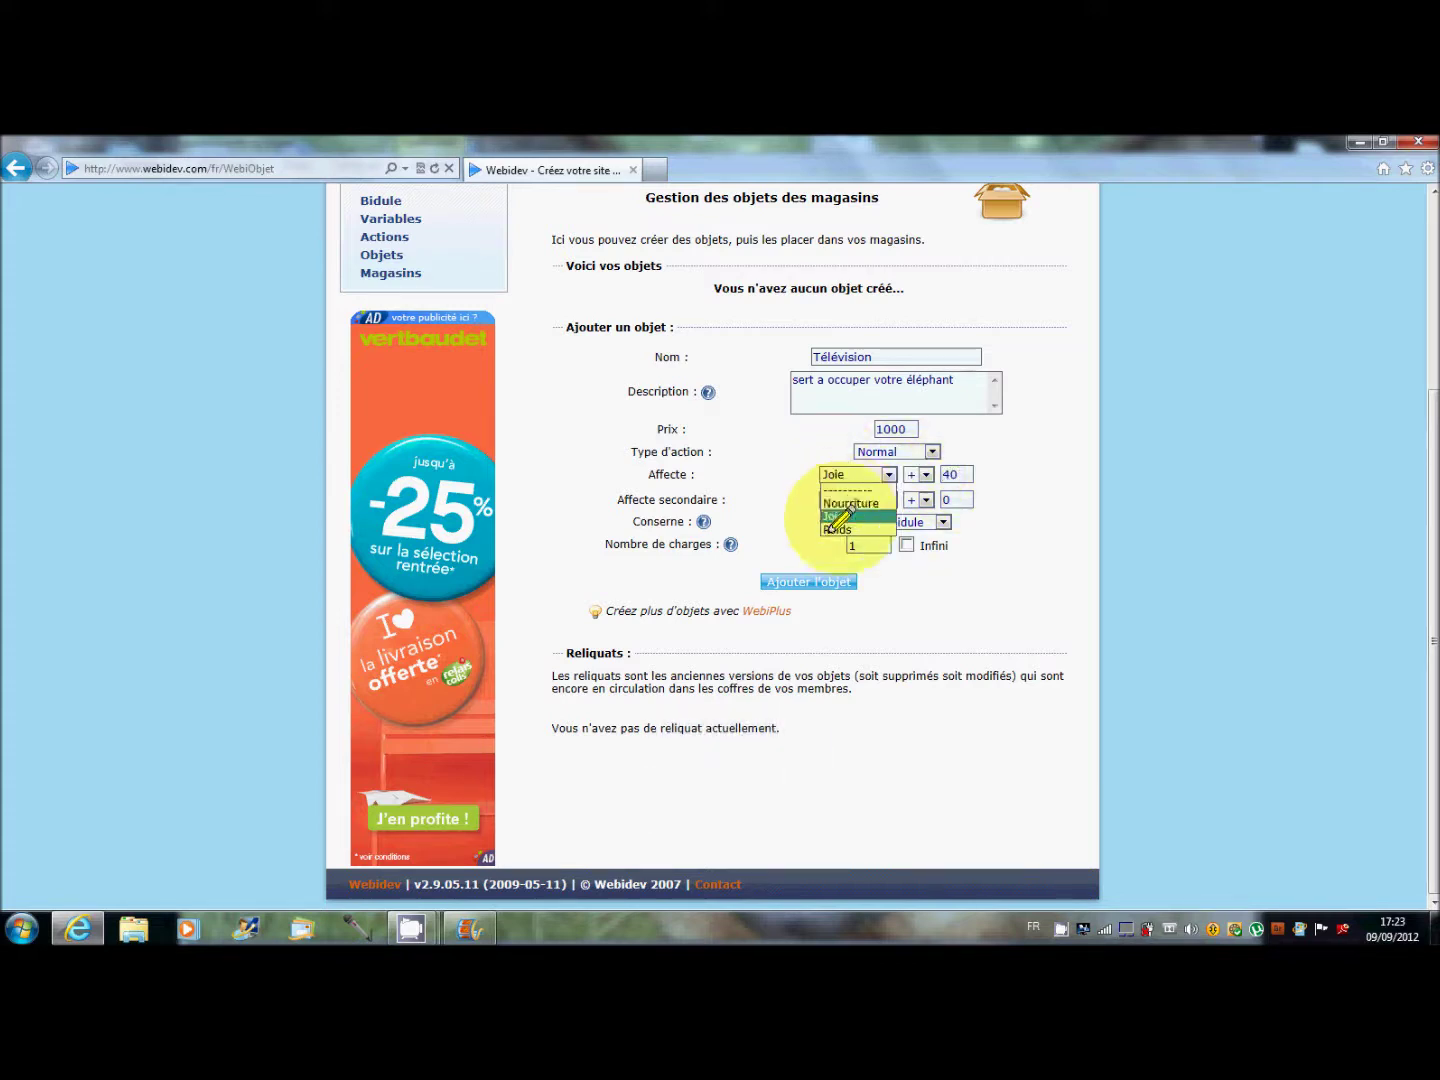
click(833, 516)
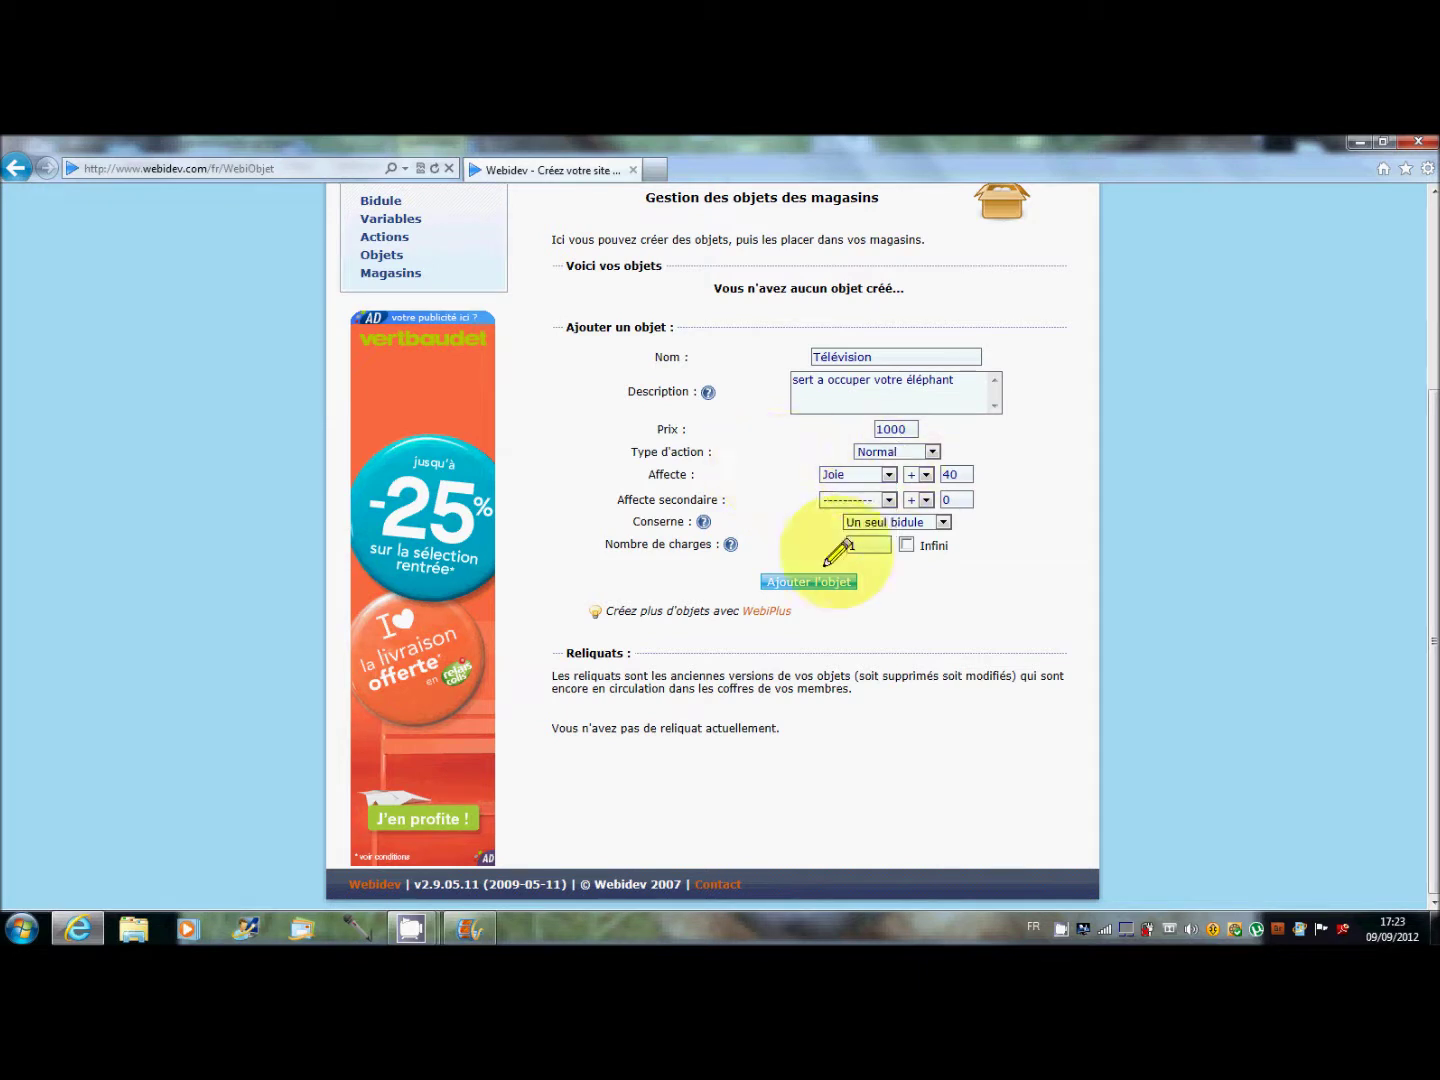
double_click(948, 475)
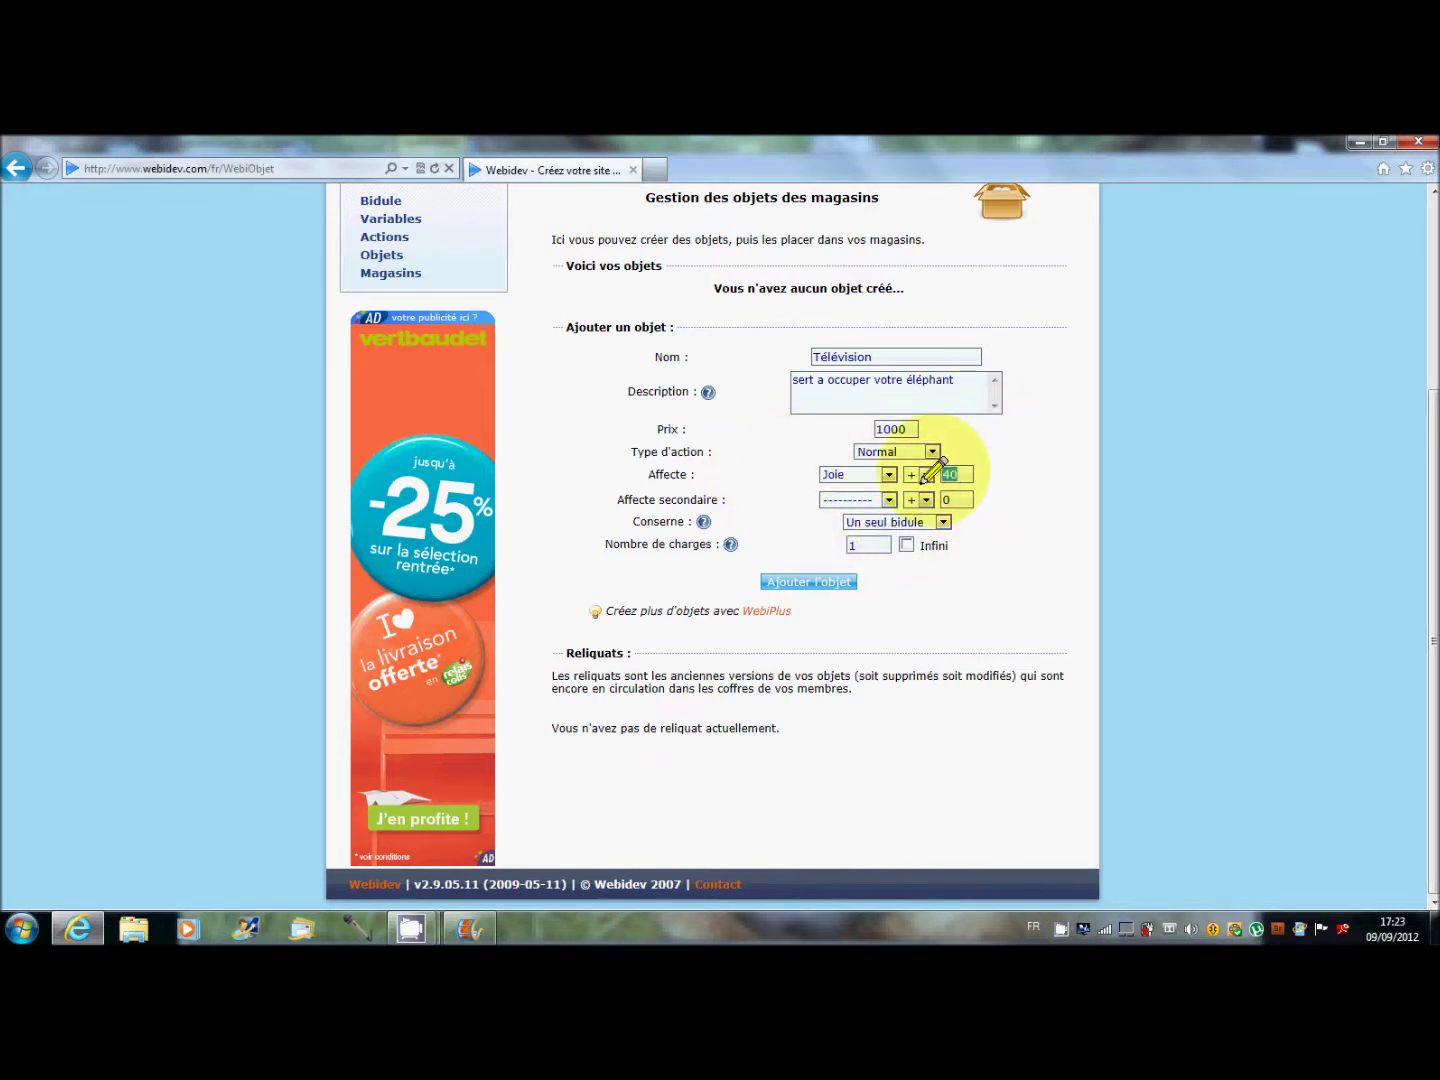
click(952, 480)
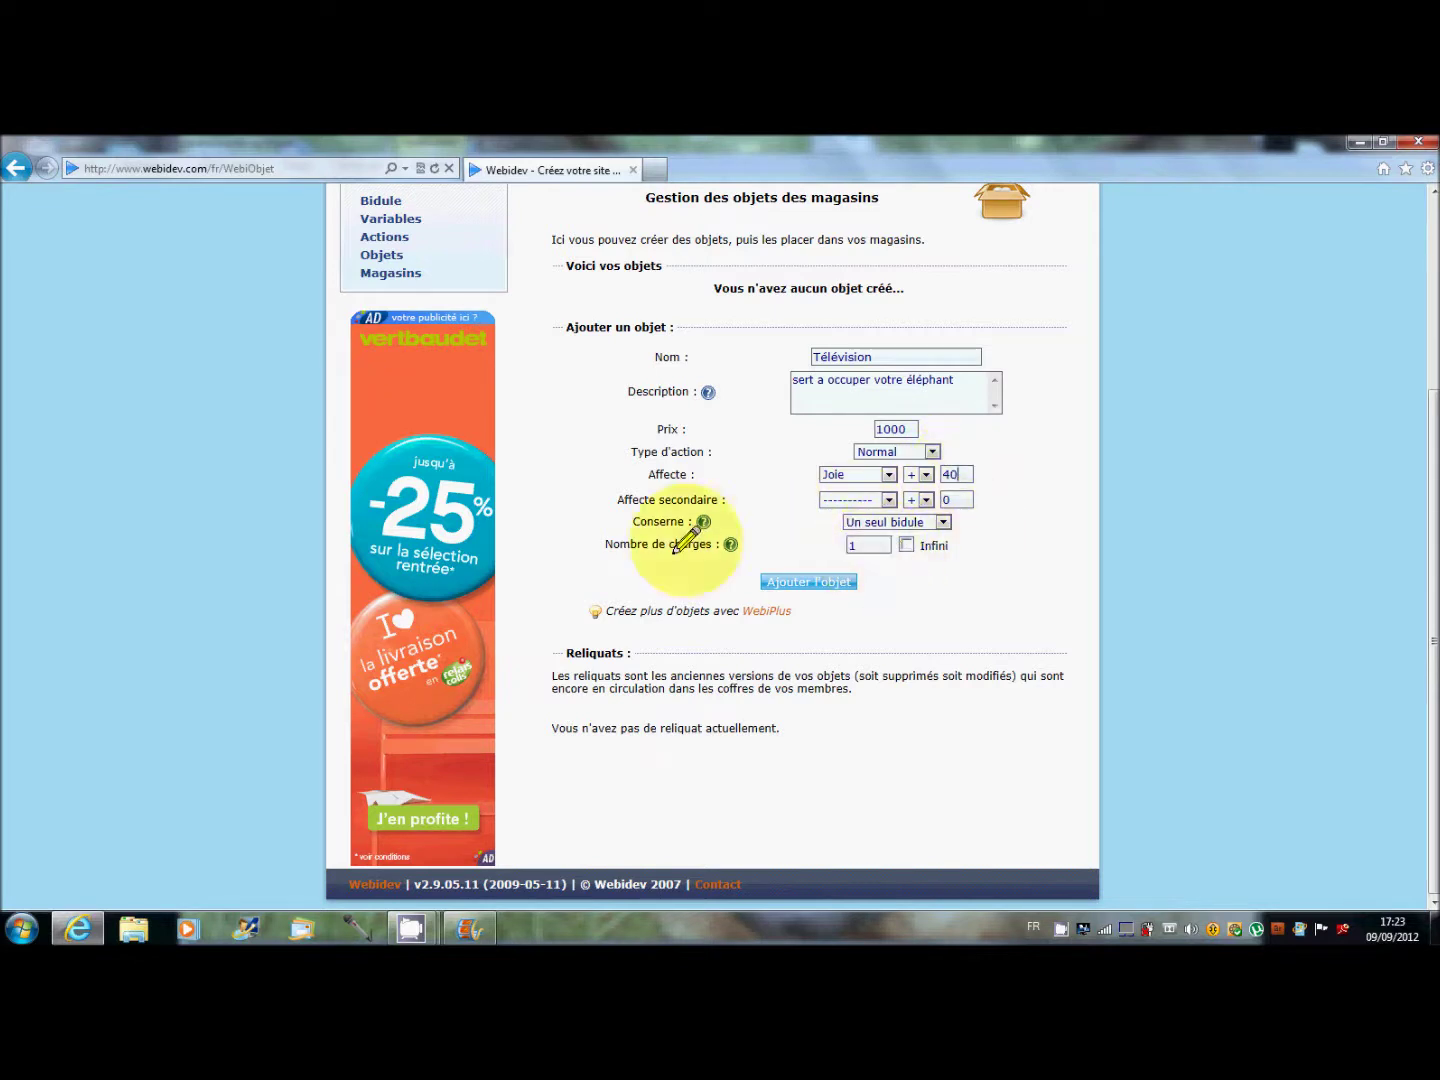
Set the object's charges to 1 and add the Télévision object
click(852, 547)
text(1)
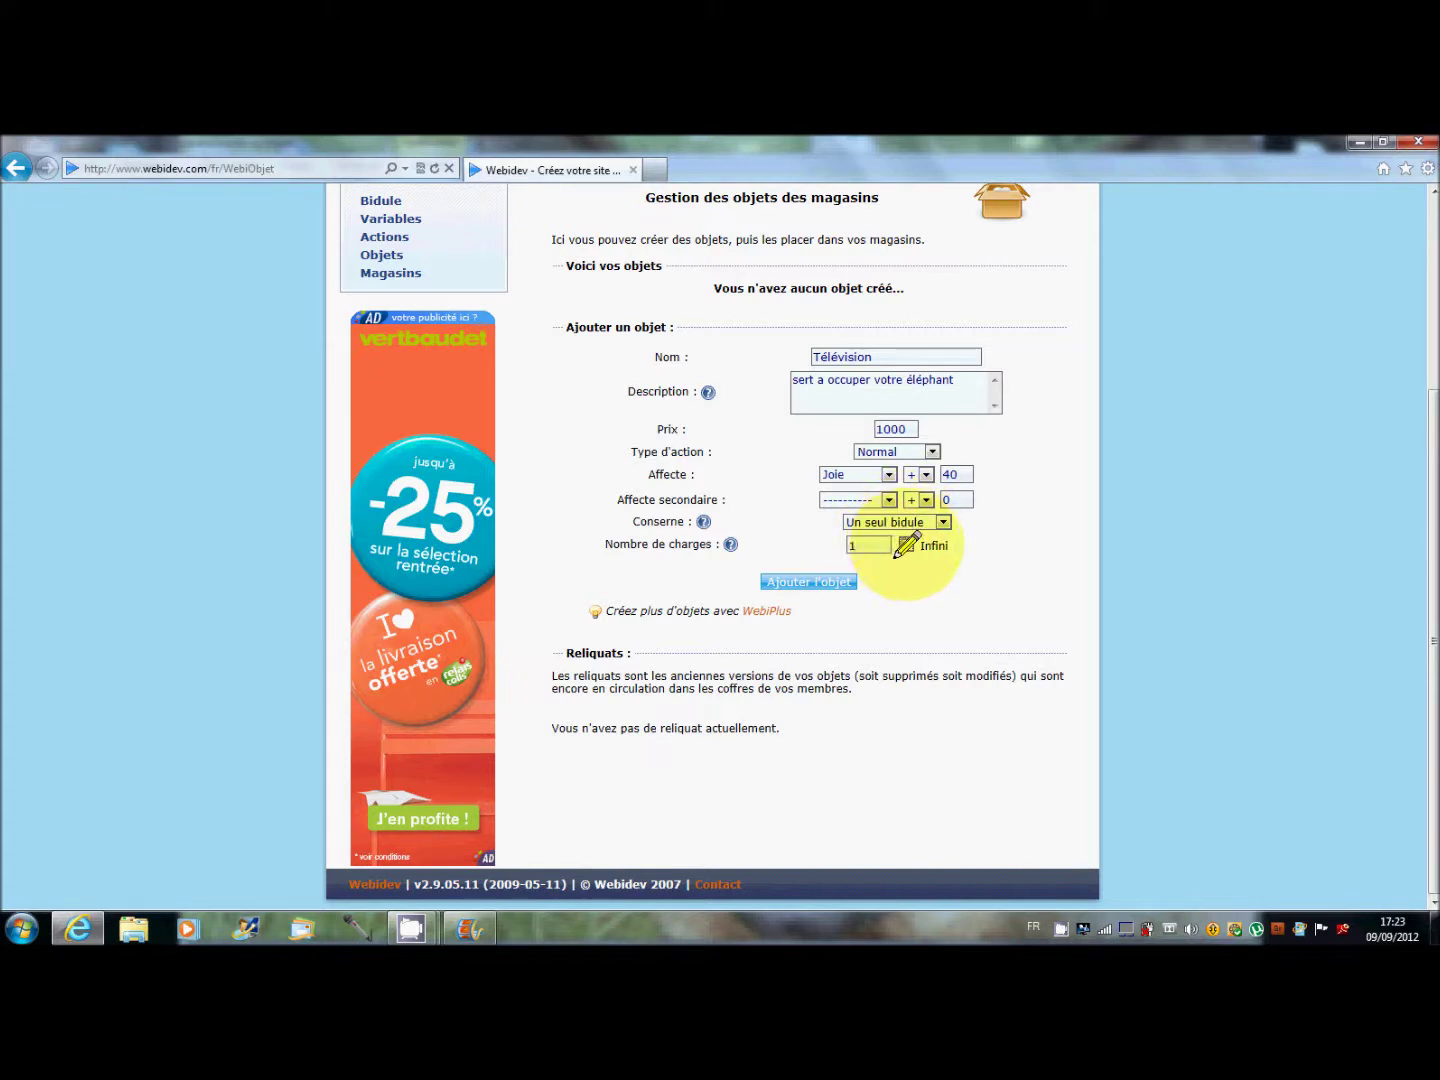
click(875, 522)
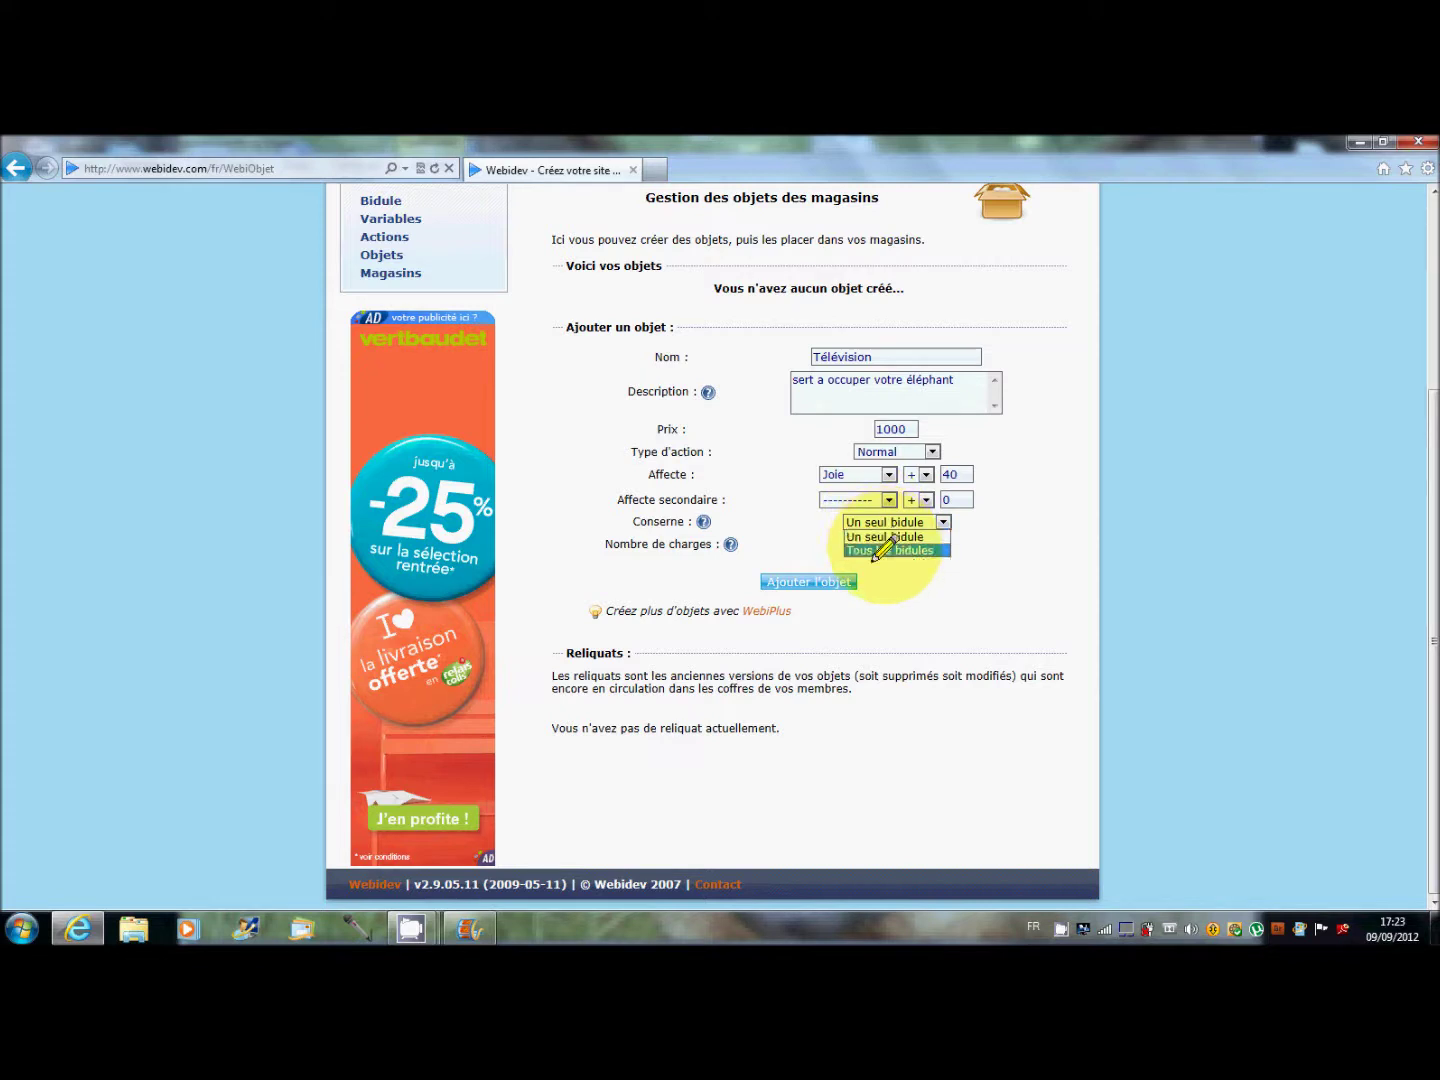
click(800, 580)
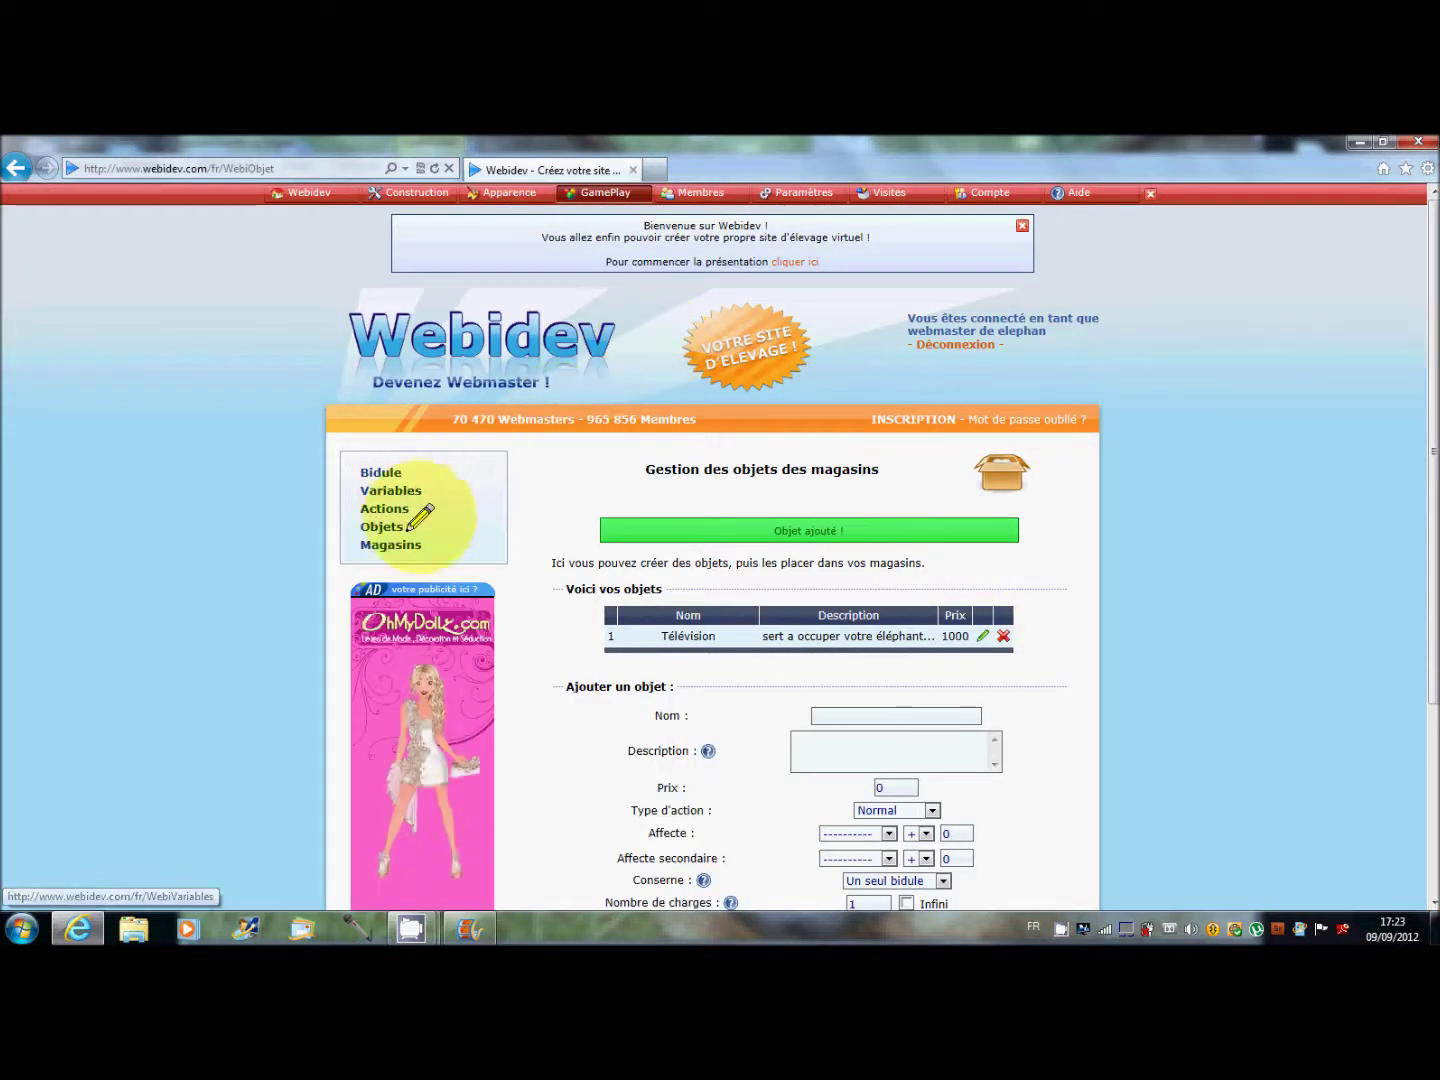
click(392, 545)
Send a delivery of 10000 Télévision objects to Magasin 1
scroll(620, 540, down, 1)
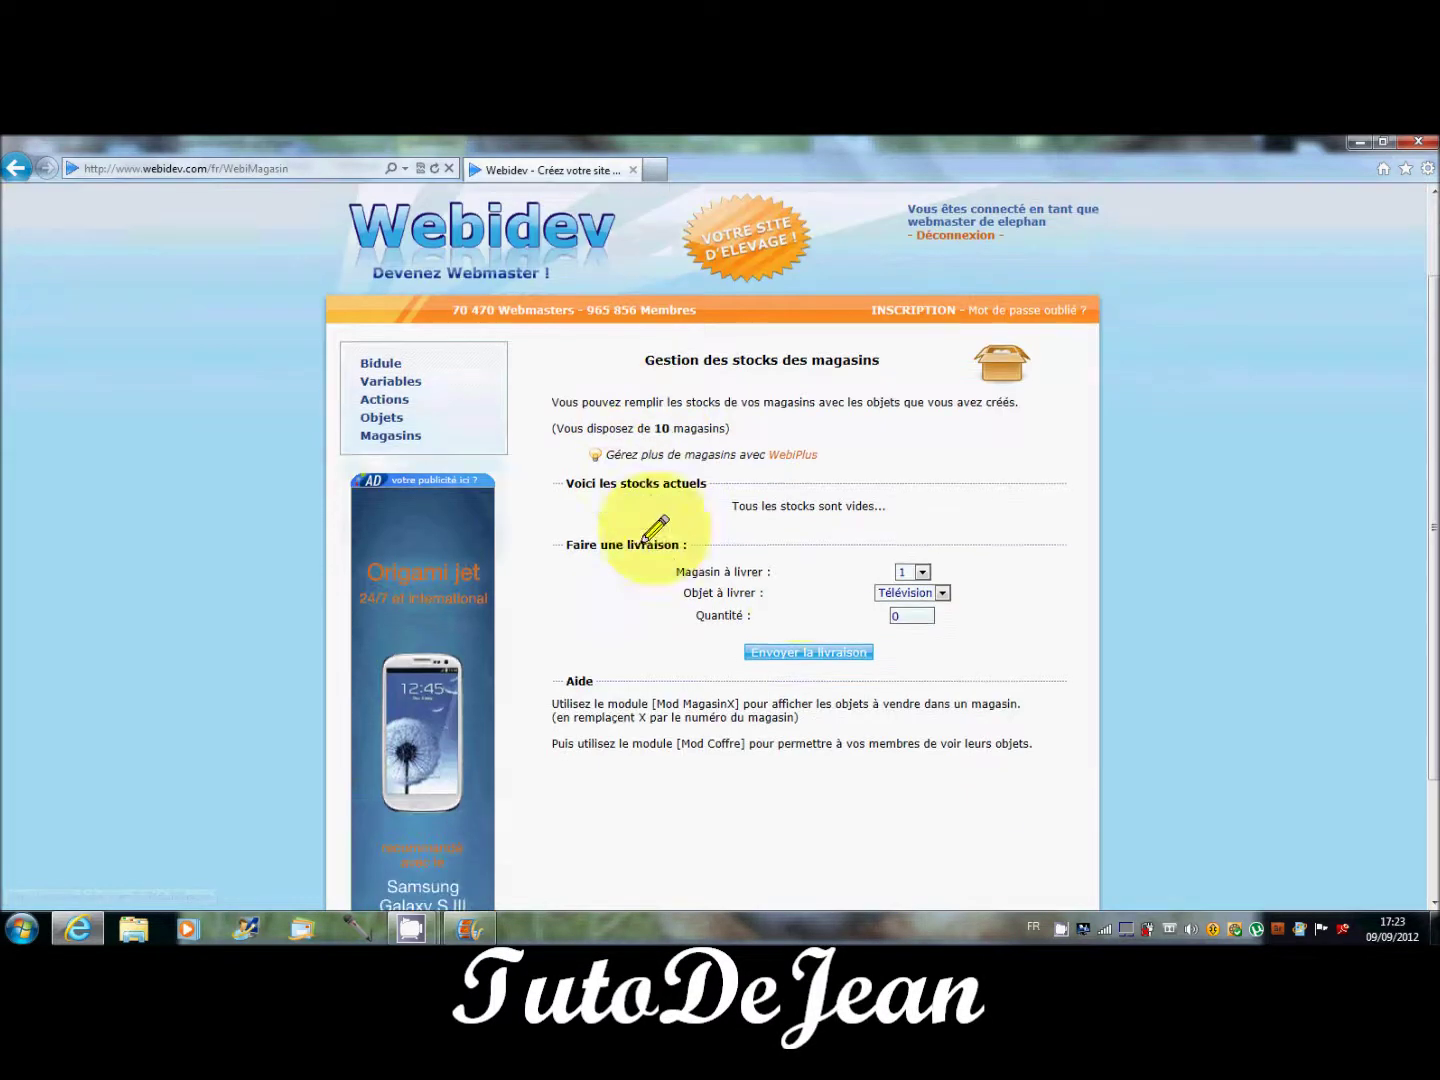
click(922, 572)
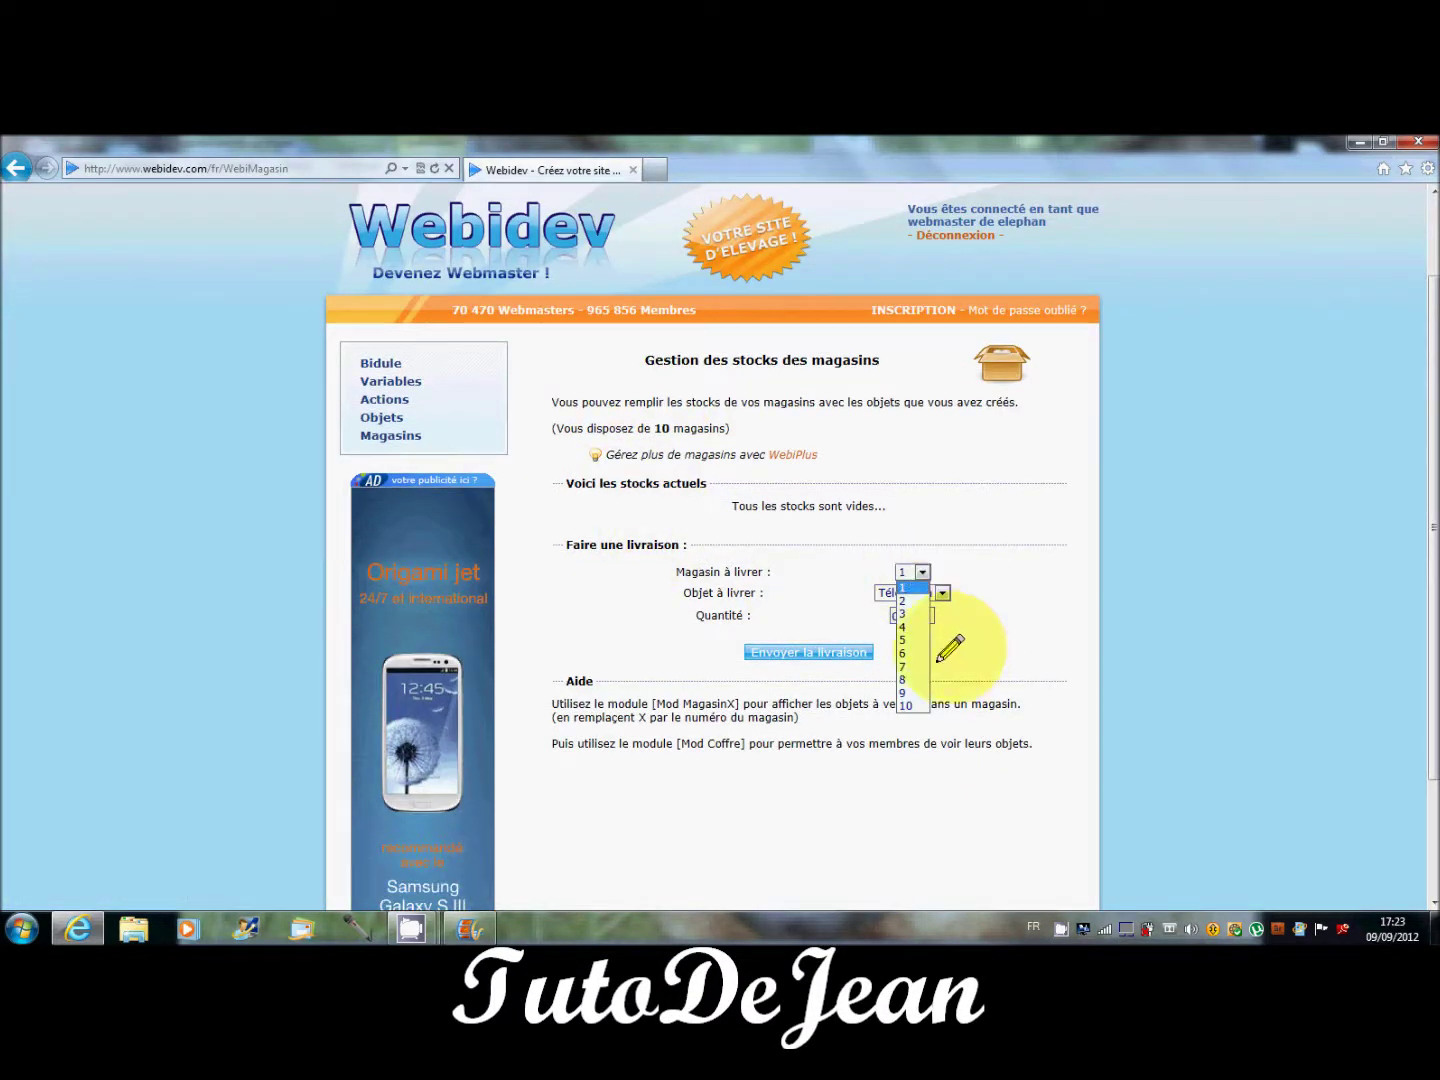
click(900, 653)
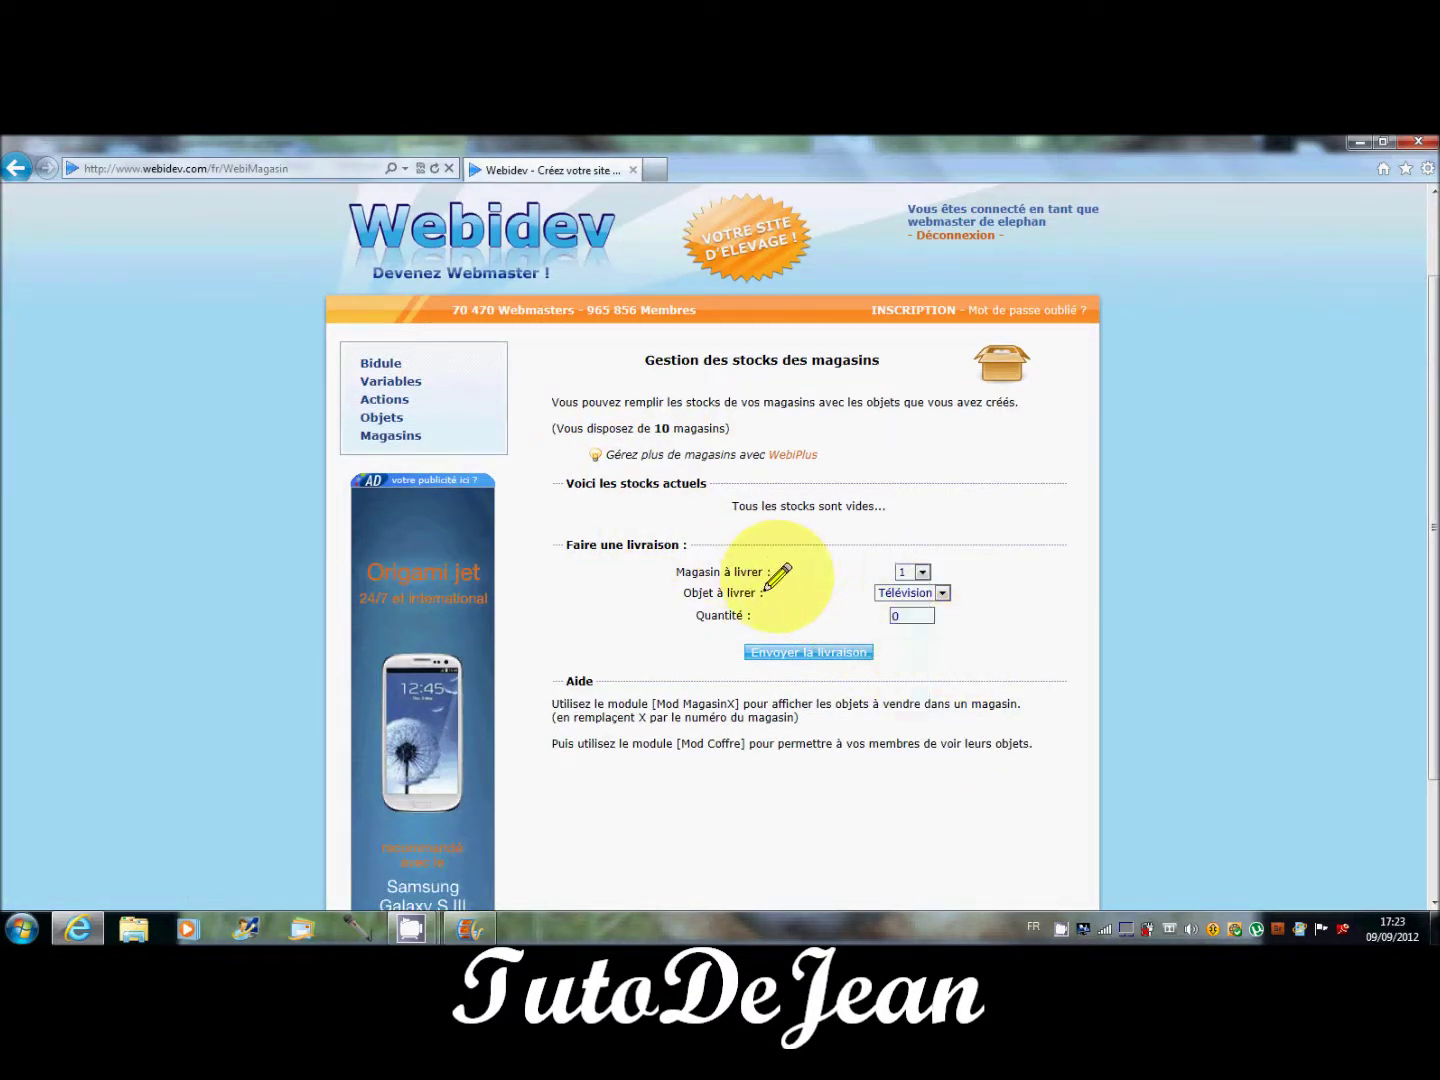
click(912, 570)
click(852, 579)
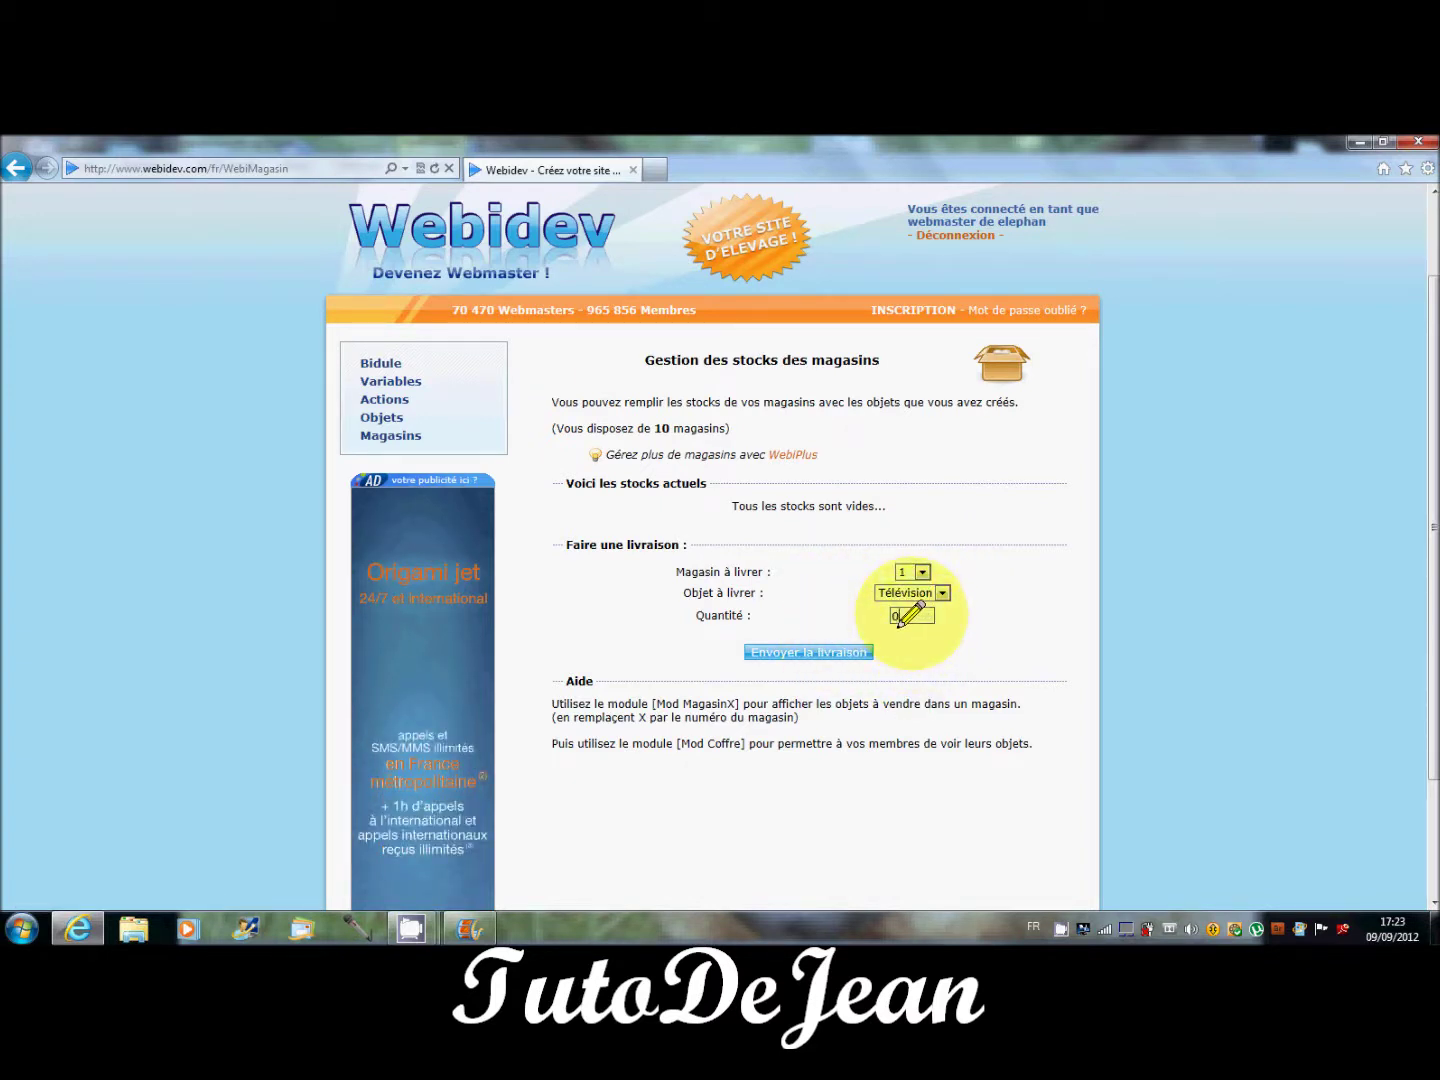
click(898, 617)
key(Caps_Lock)
key(BackSpace)
text(10000)
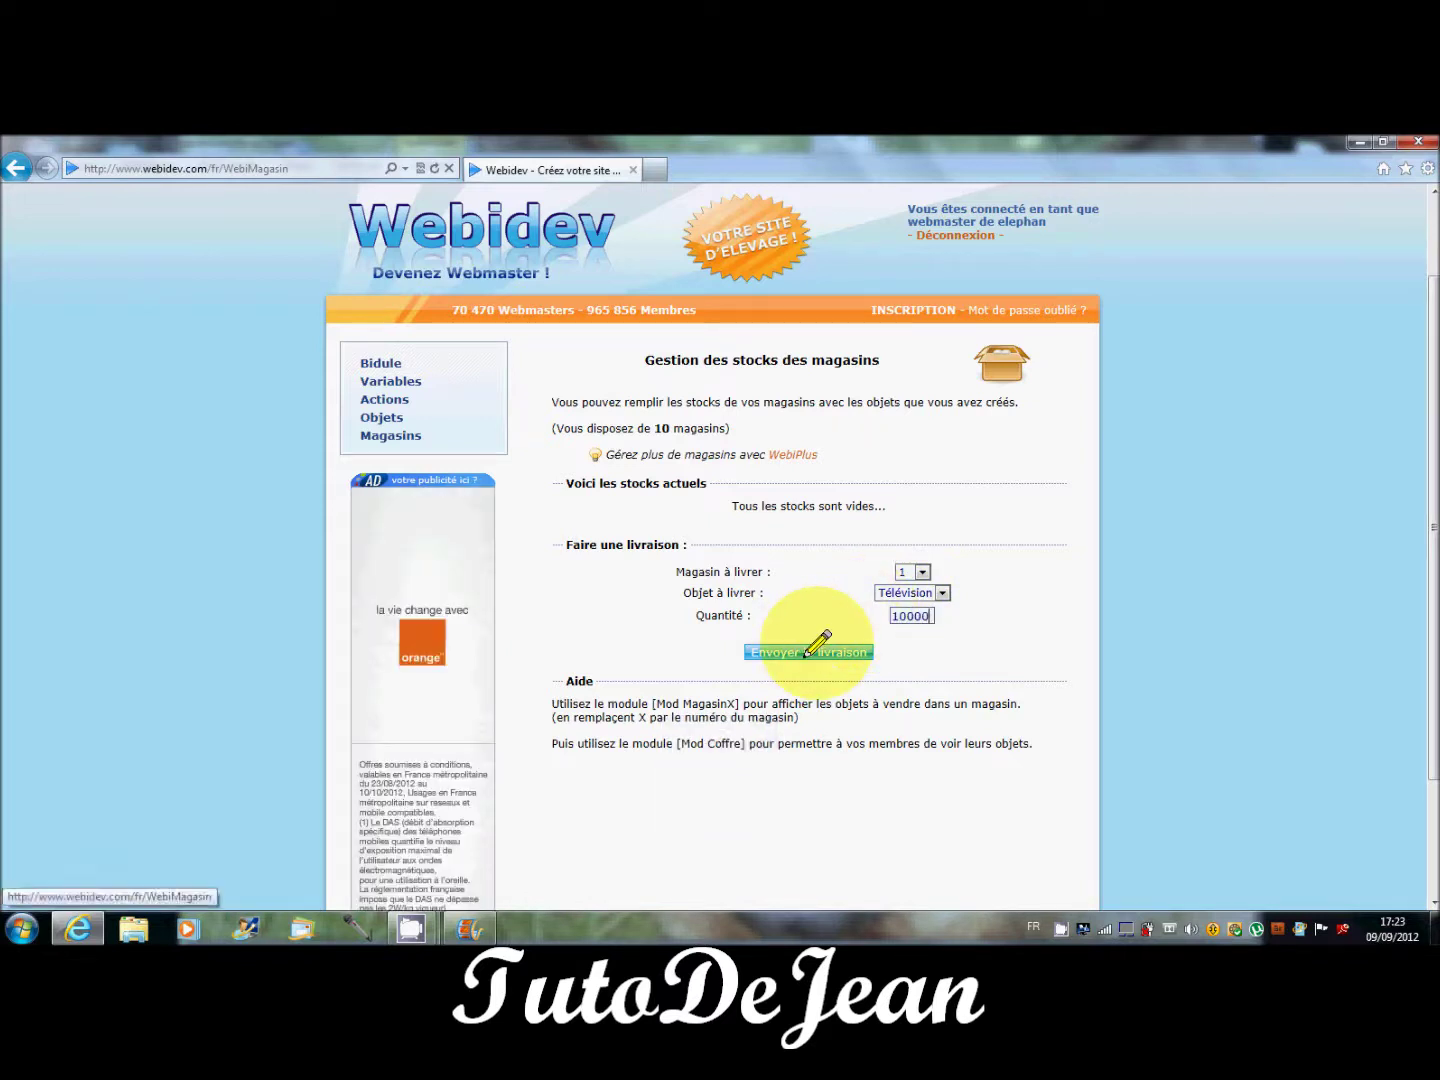
click(918, 572)
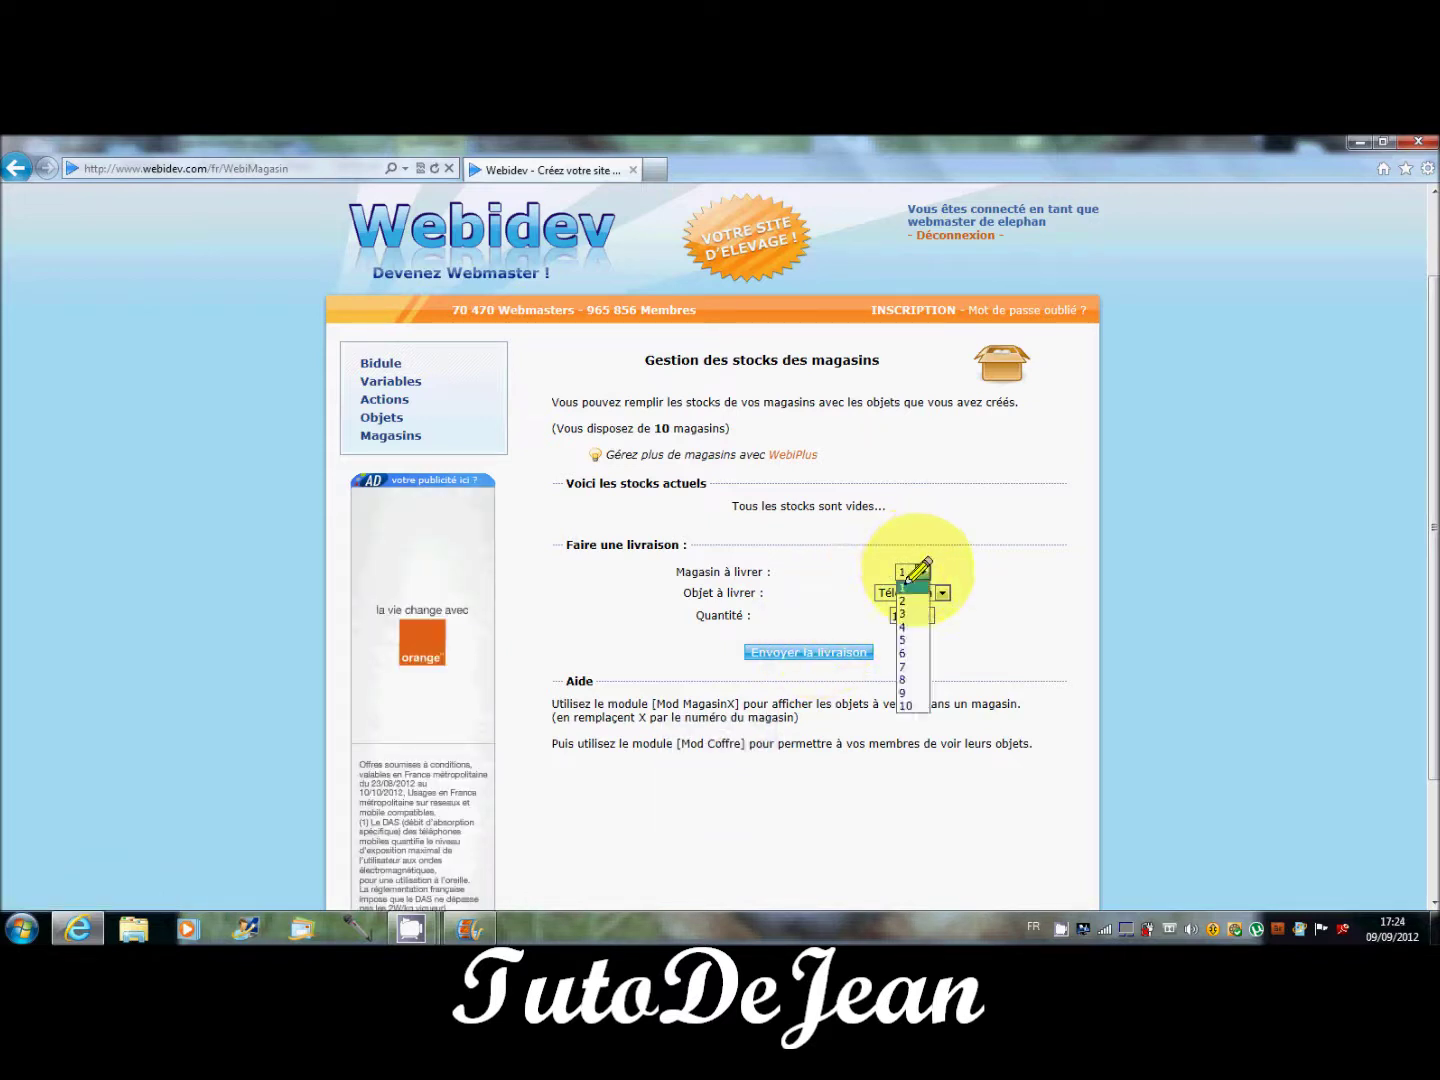
click(830, 663)
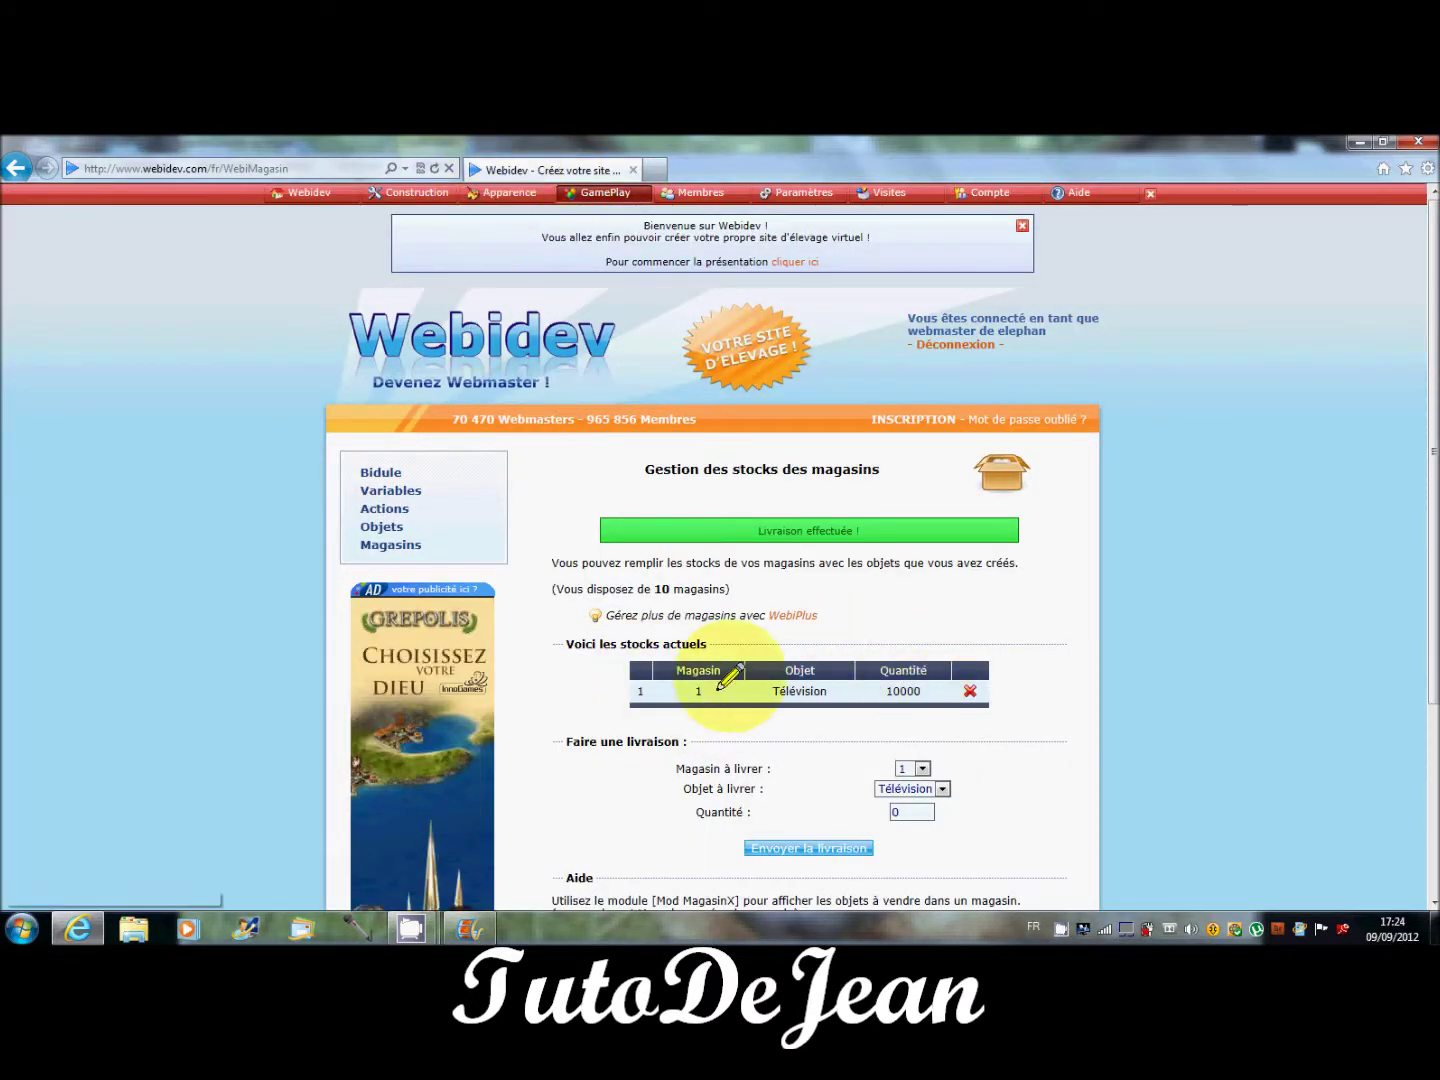
Create a Magasin link and page under Porte monnaie, then open it for adding text
click(488, 190)
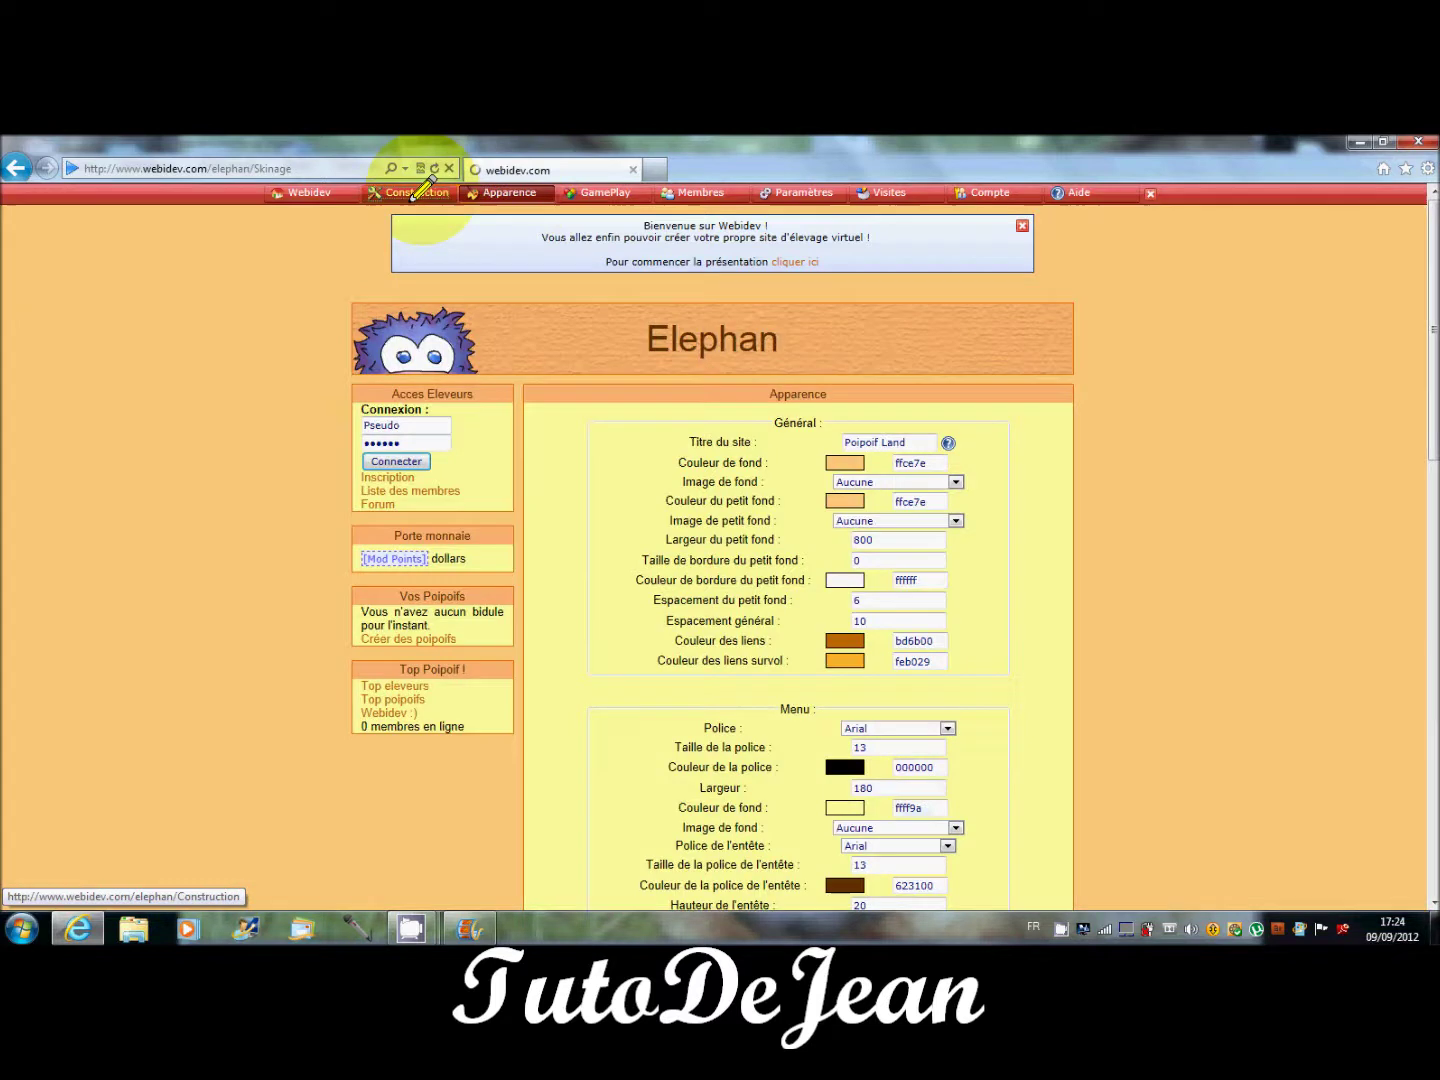
click(417, 192)
click(441, 590)
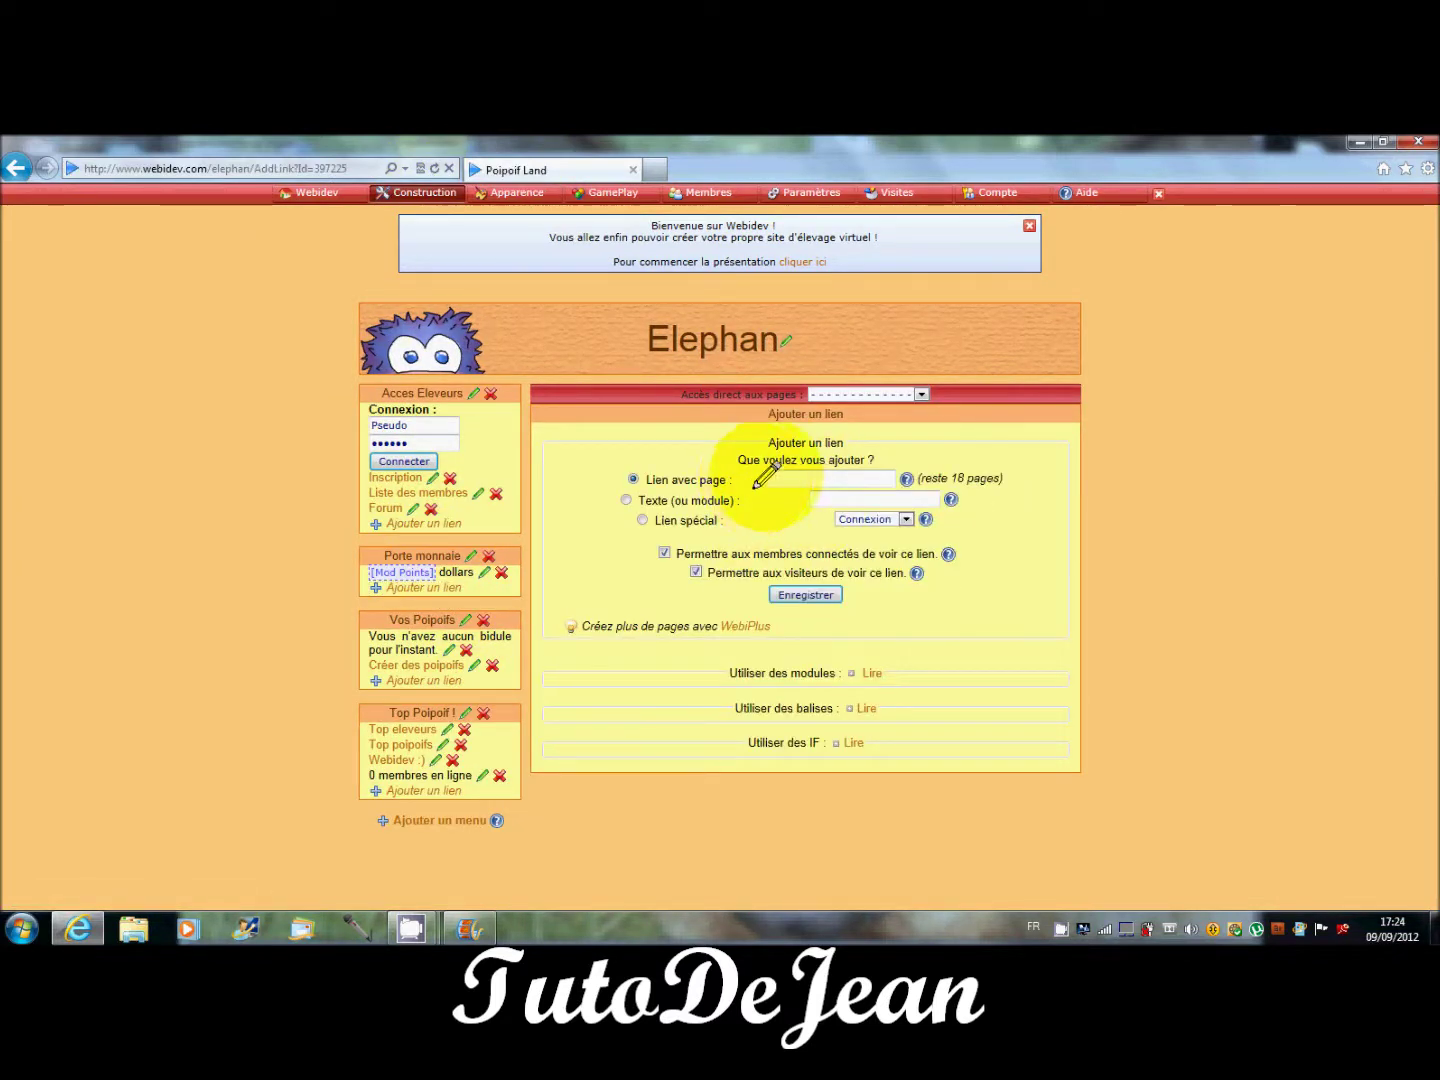
click(760, 481)
key(Caps_Lock)
text(A)
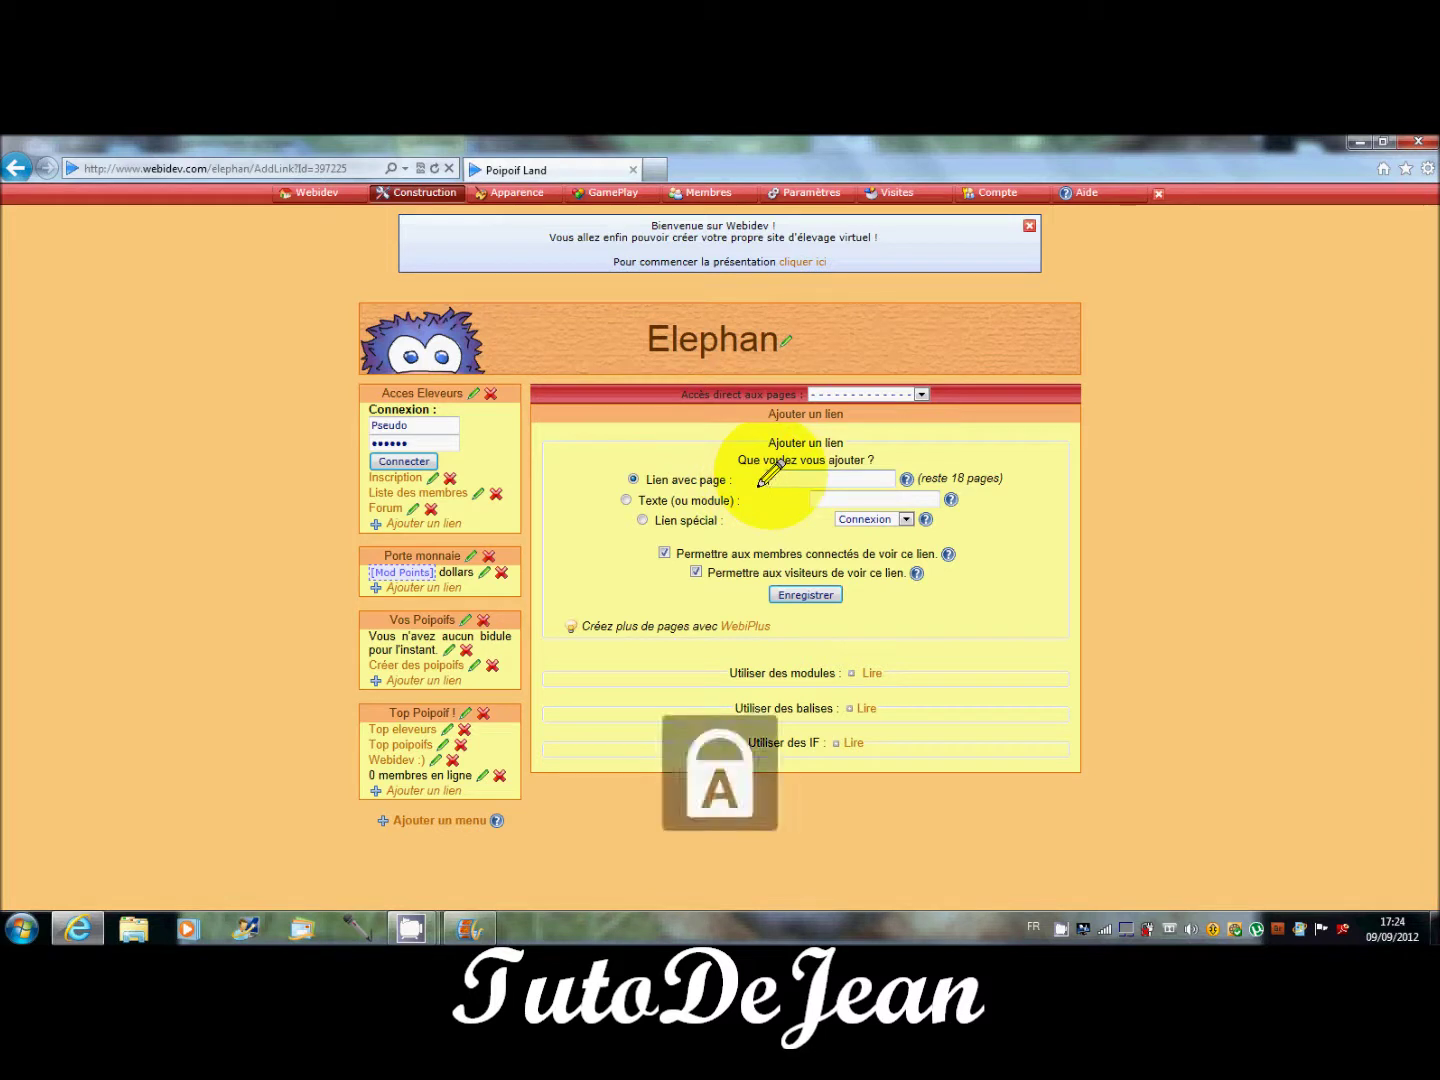
text(agasin)
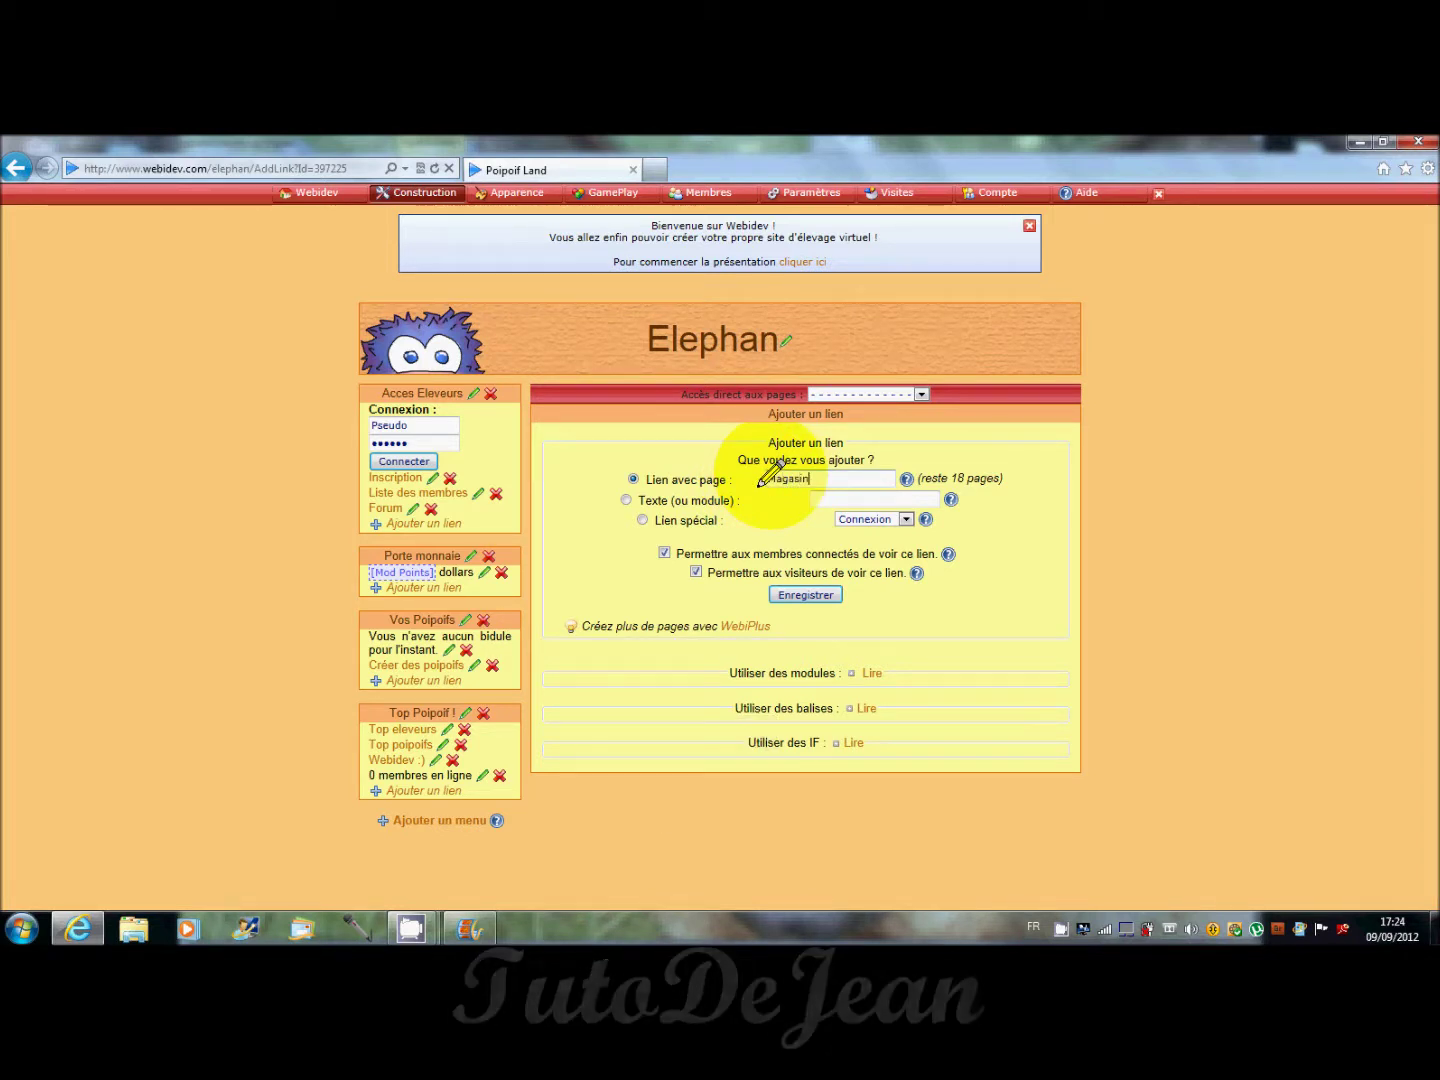
click(805, 595)
click(392, 587)
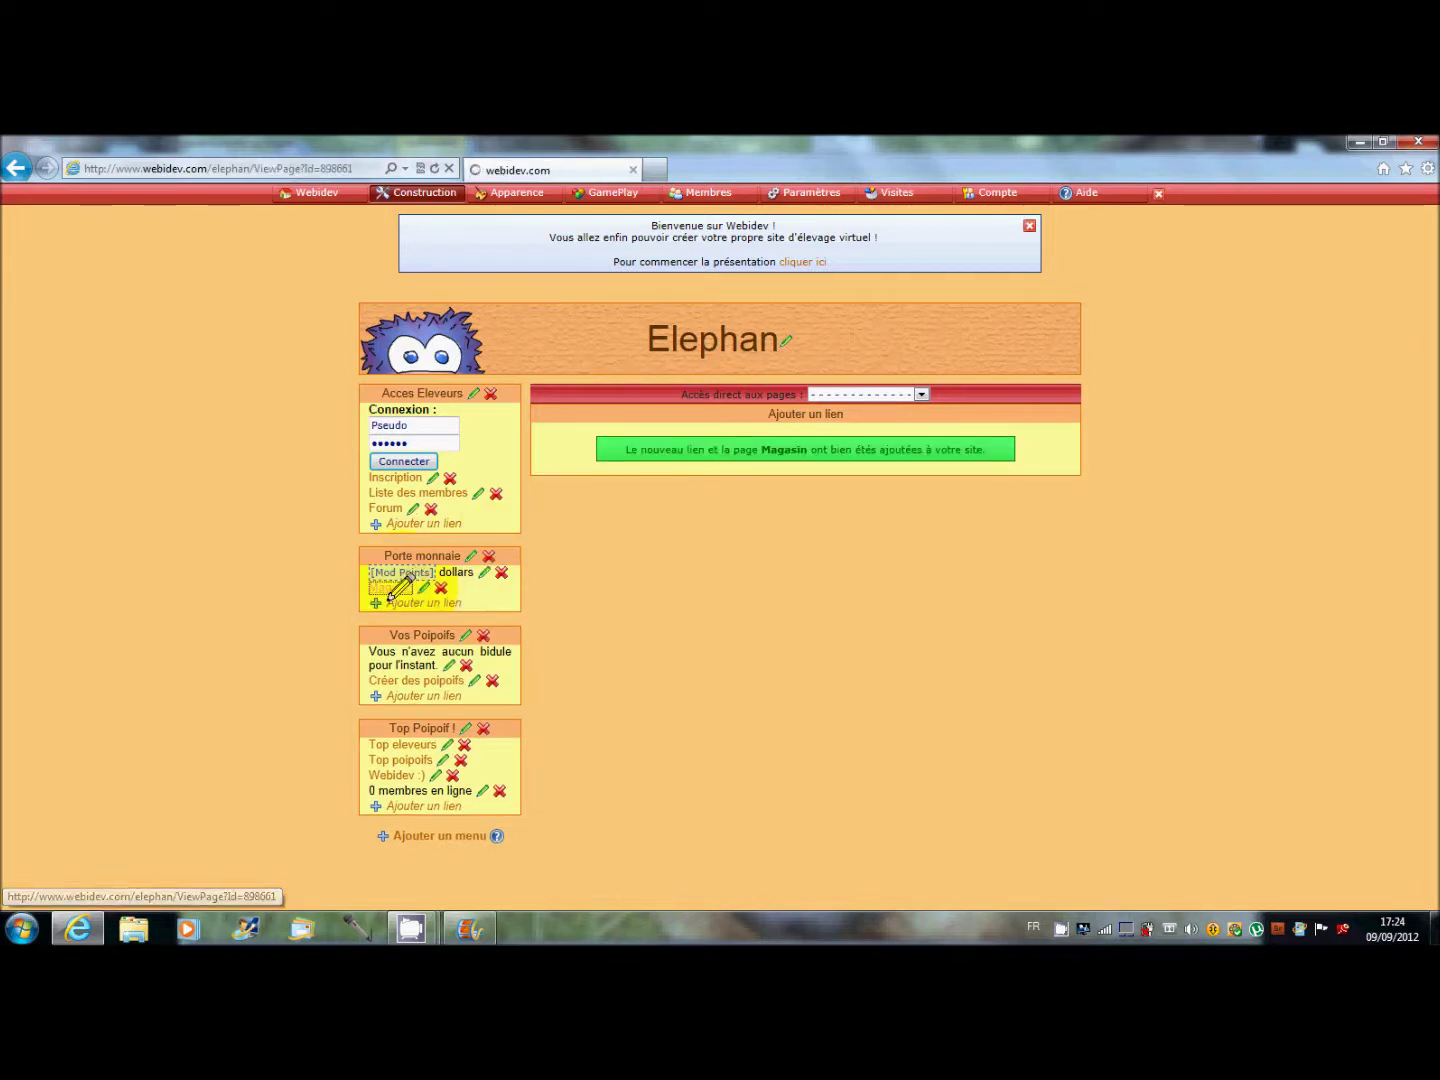
click(818, 446)
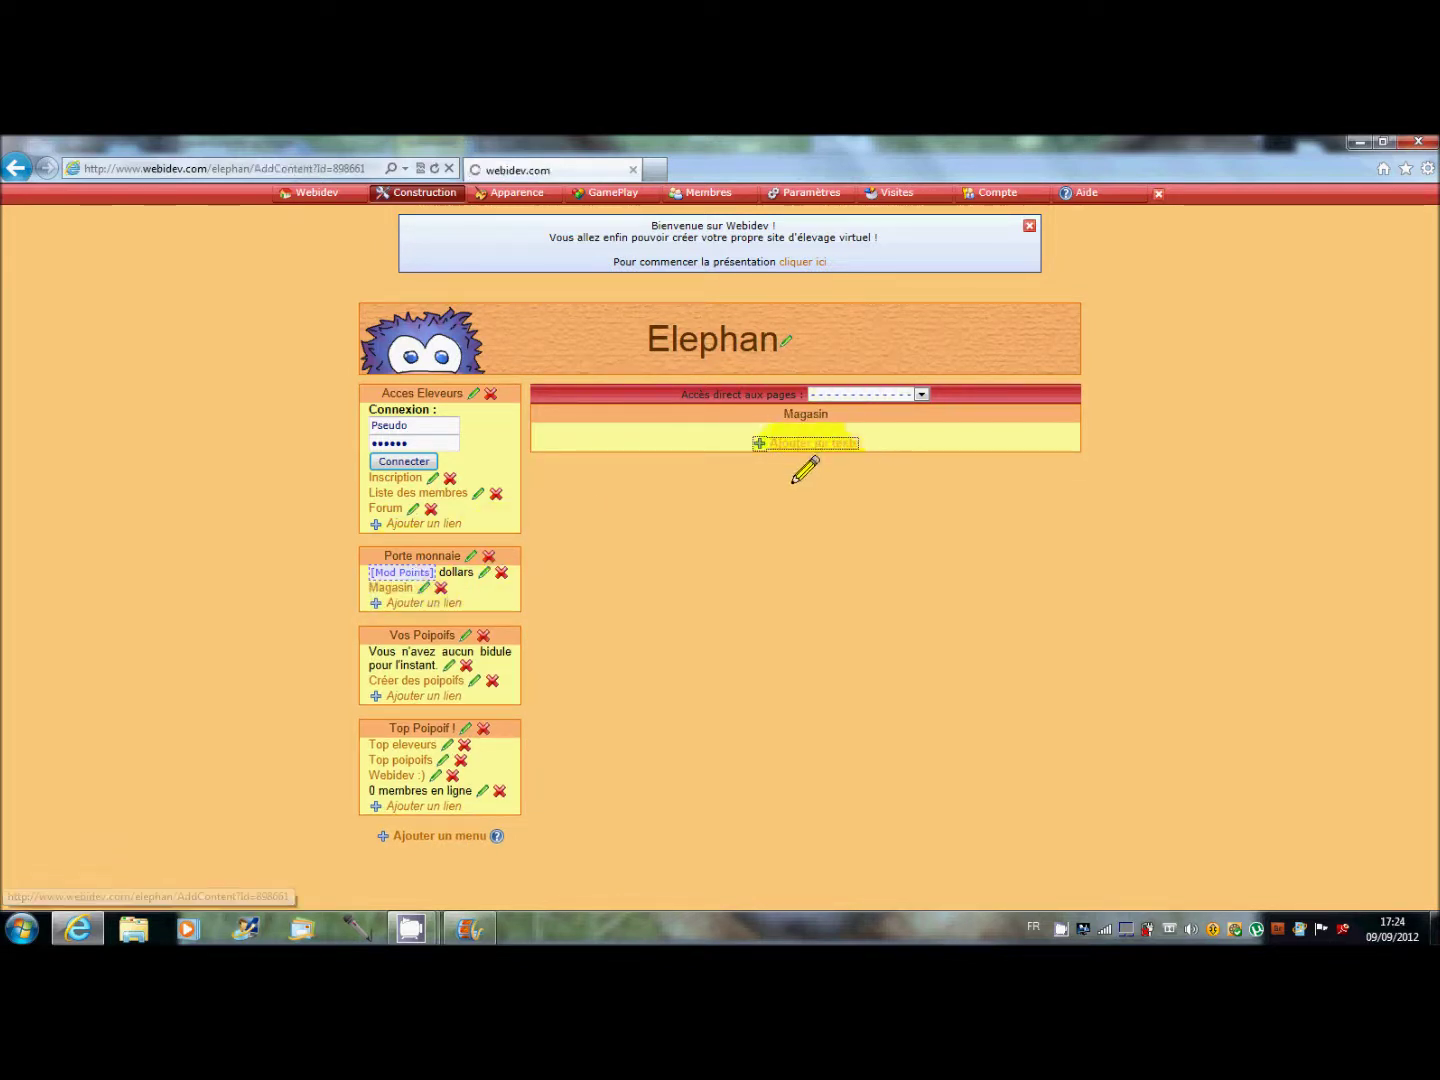
Browse the module descriptions and copy the [Mod MagasinX] usage code
click(870, 703)
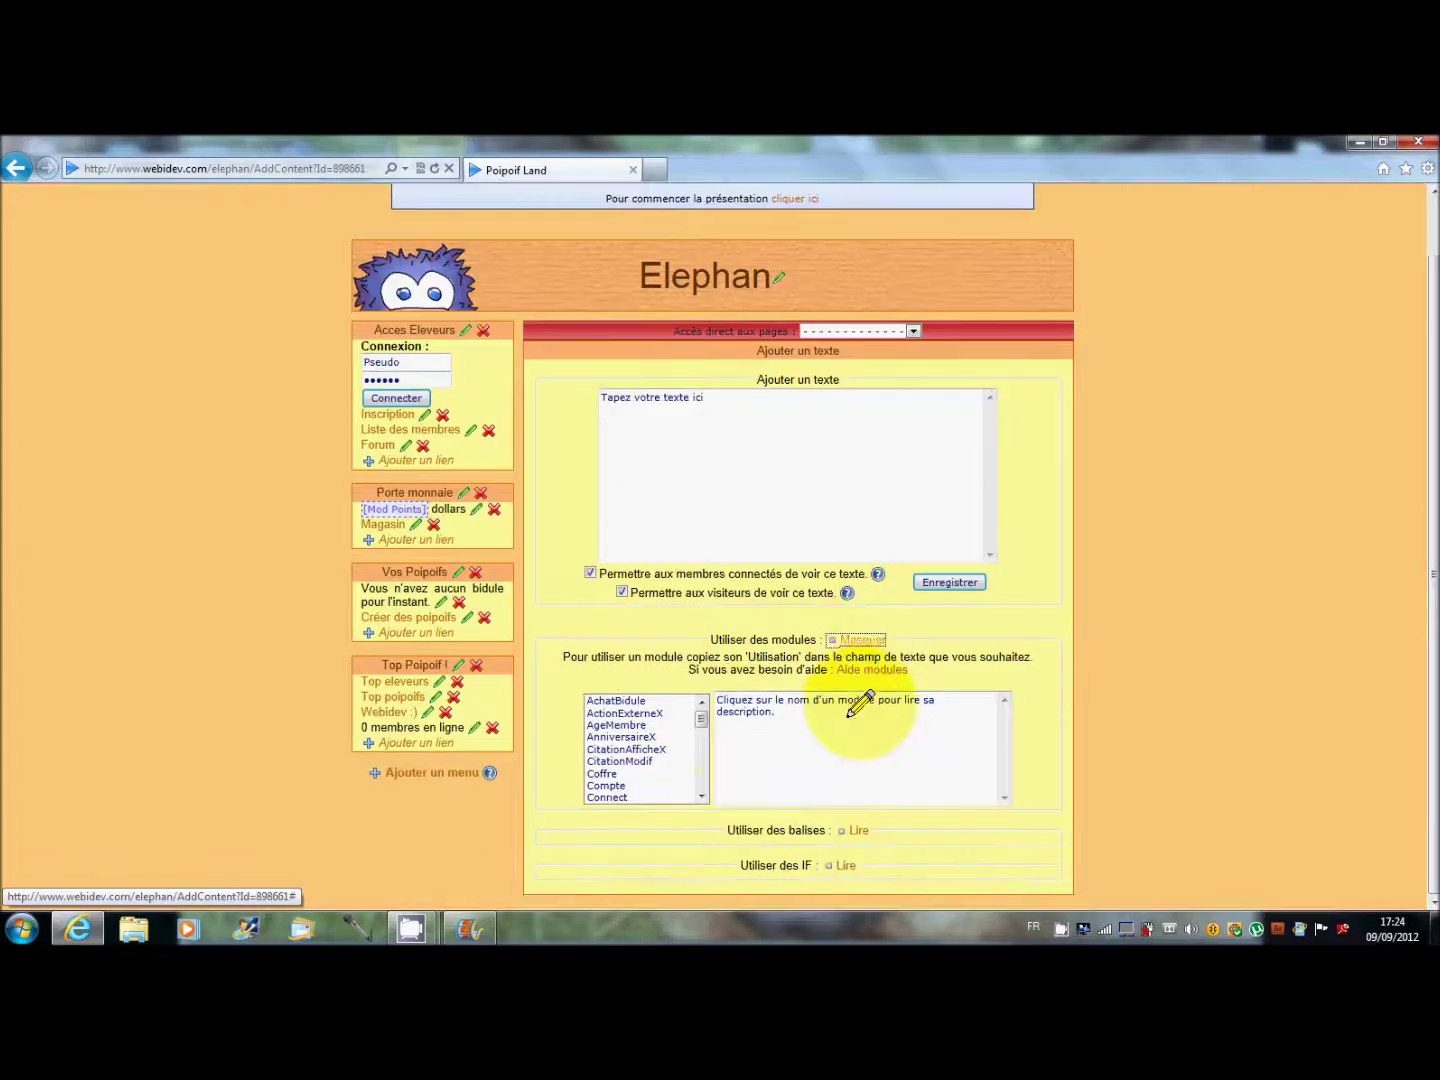
click(660, 714)
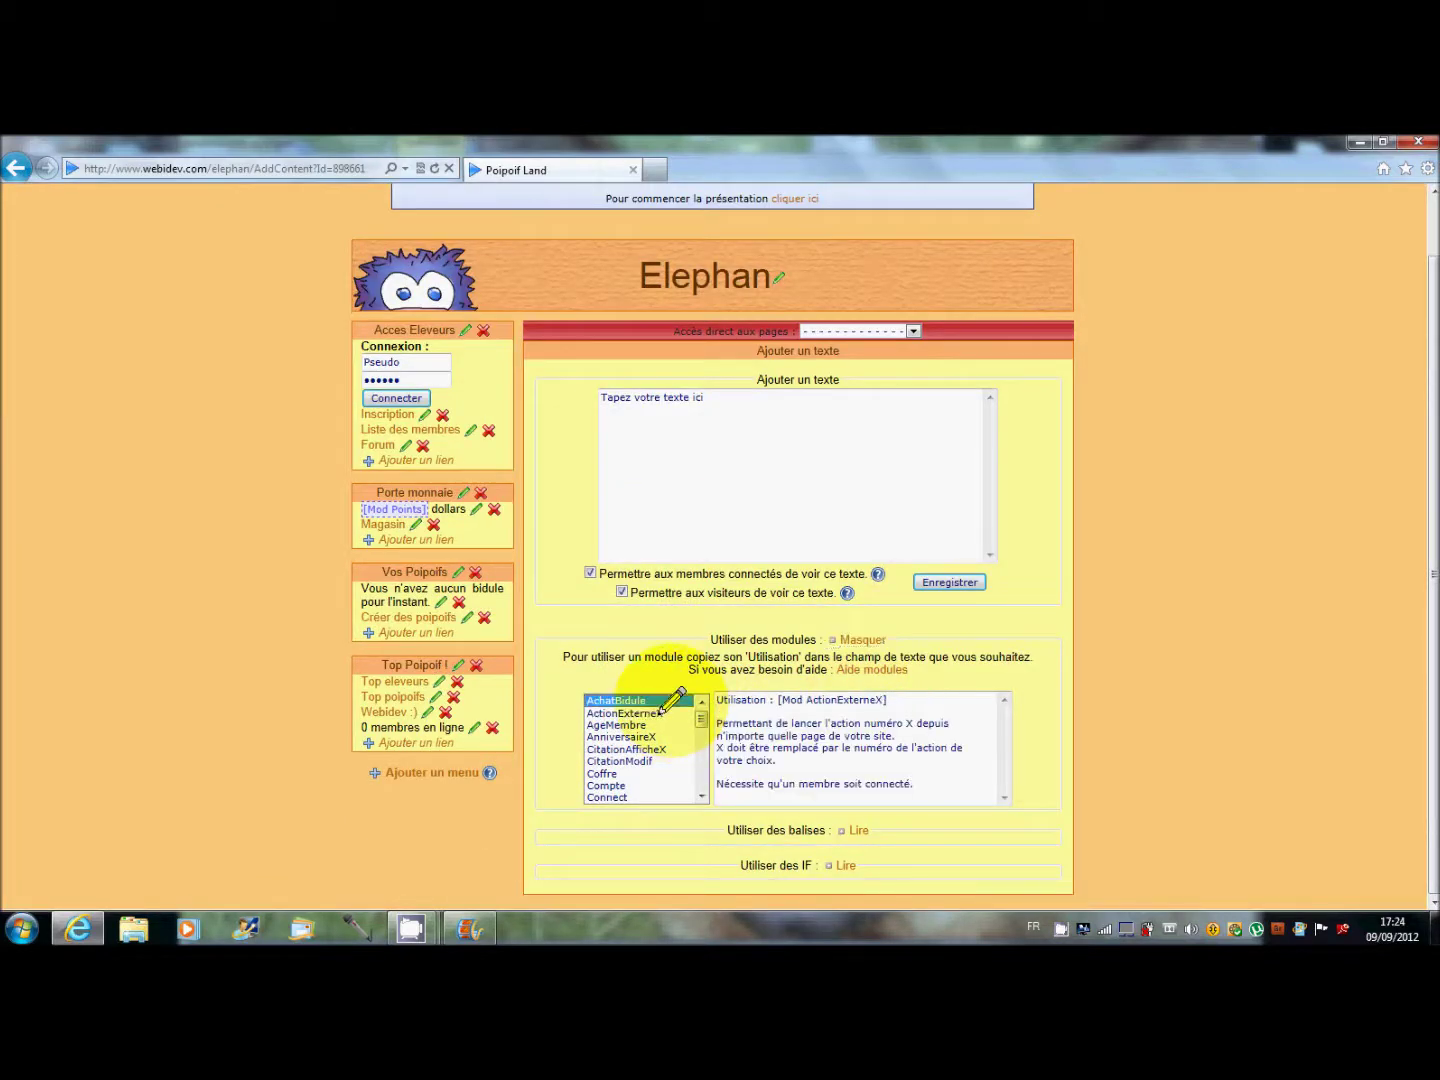
click(655, 700)
click(655, 773)
click(655, 737)
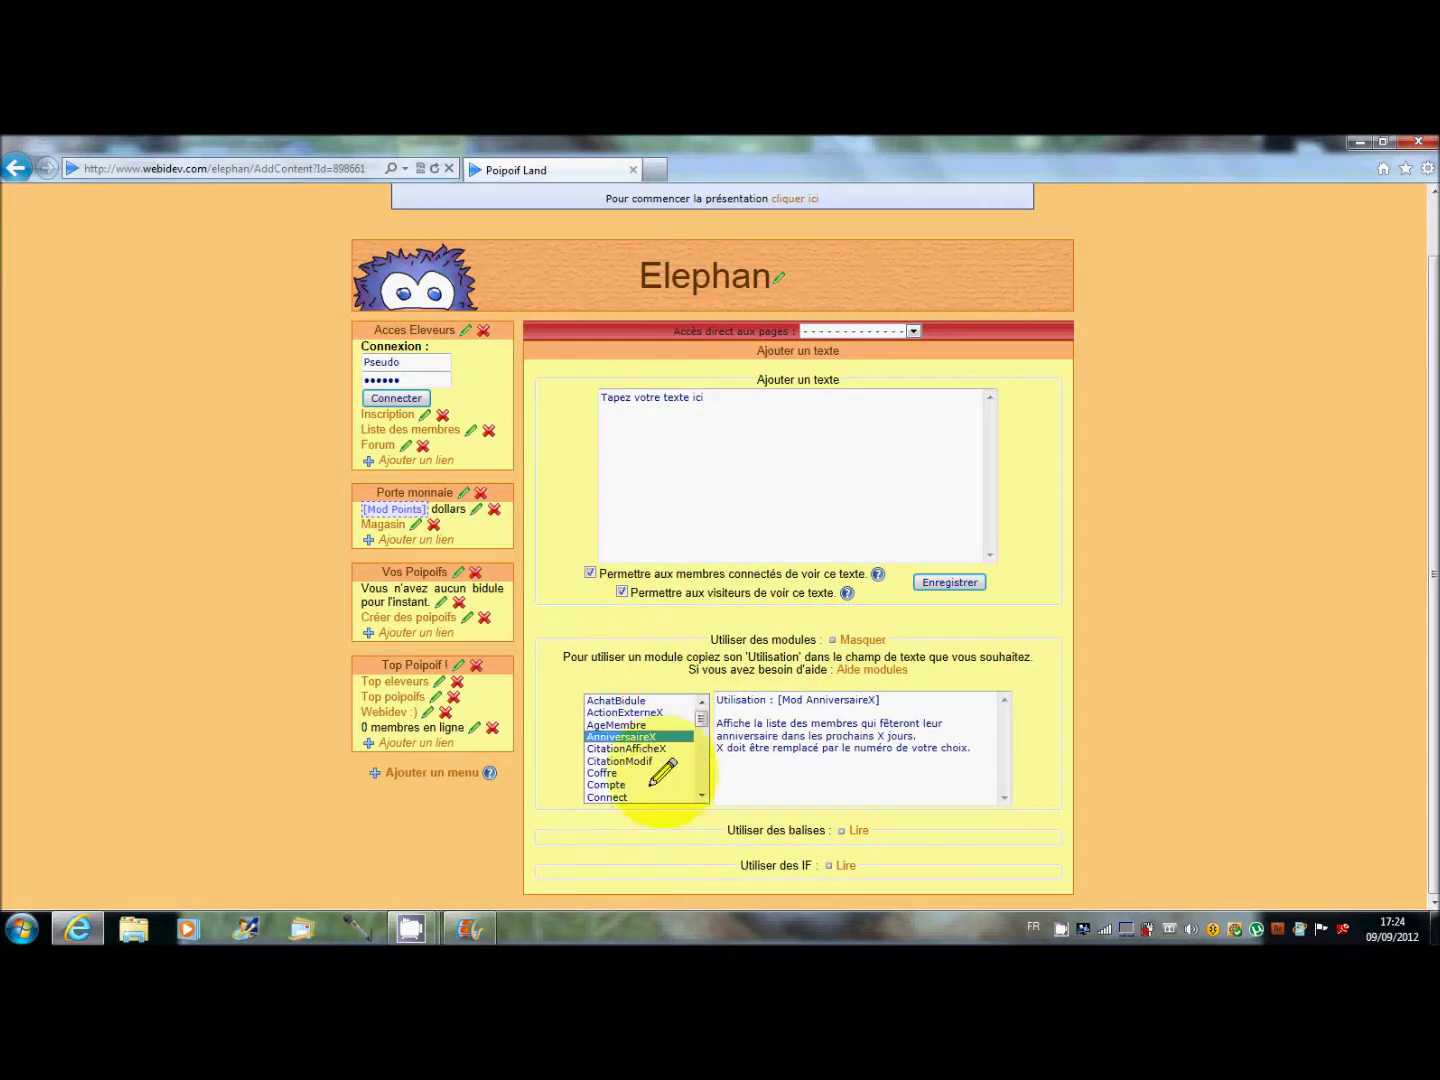
click(655, 797)
click(650, 712)
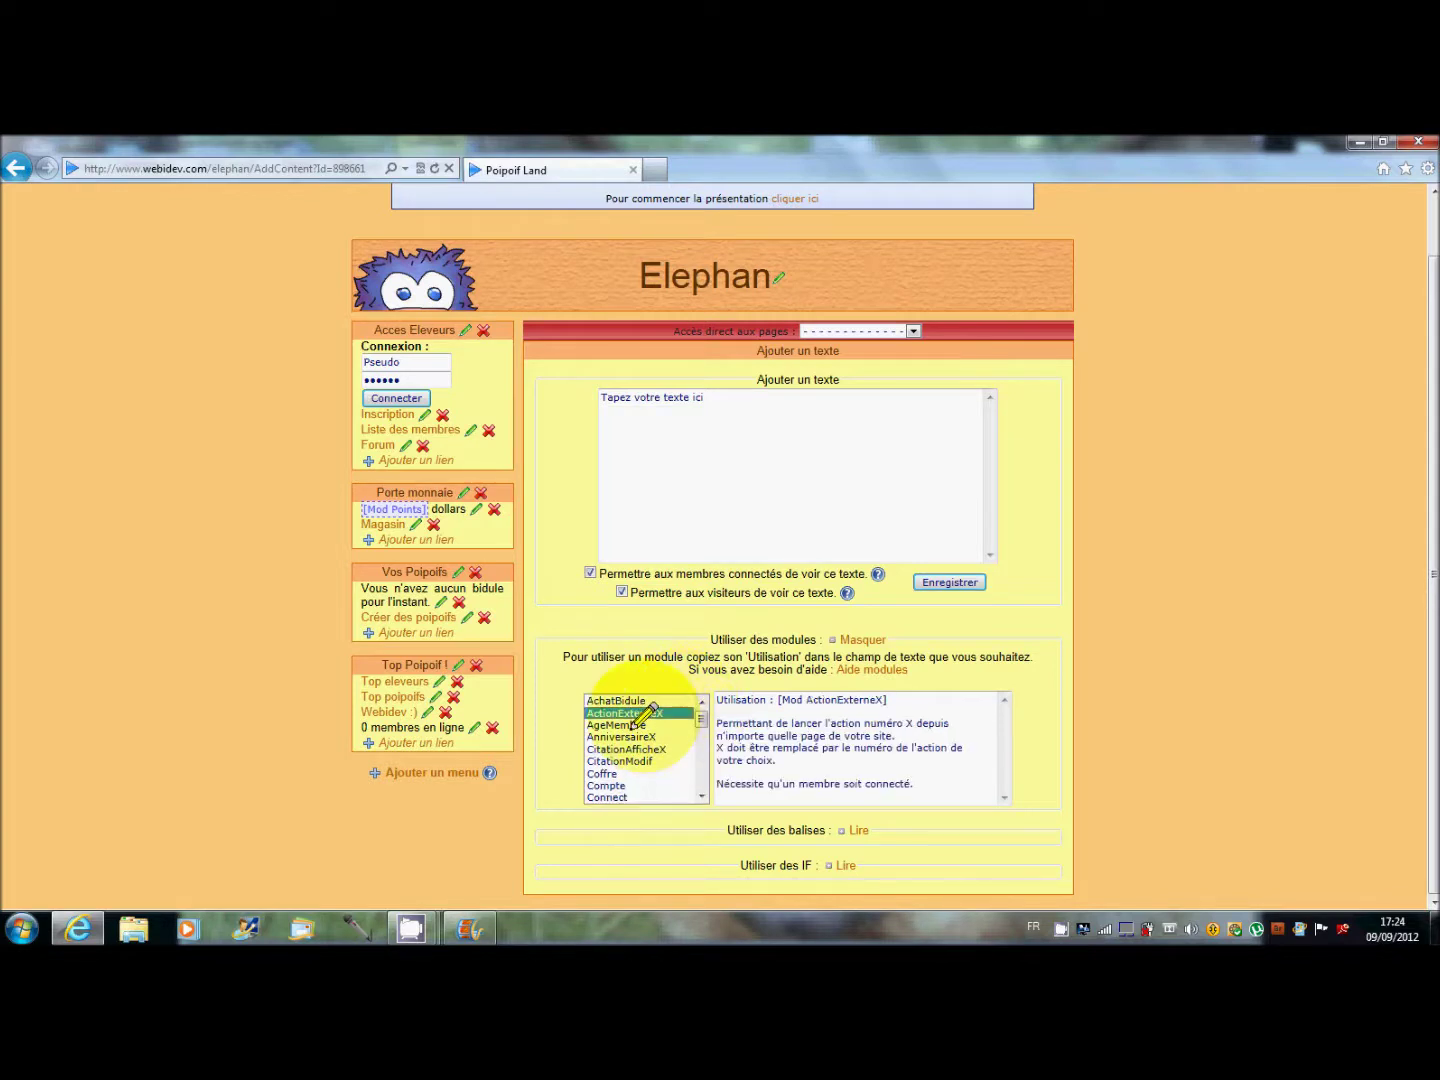
drag(699, 714, 701, 748)
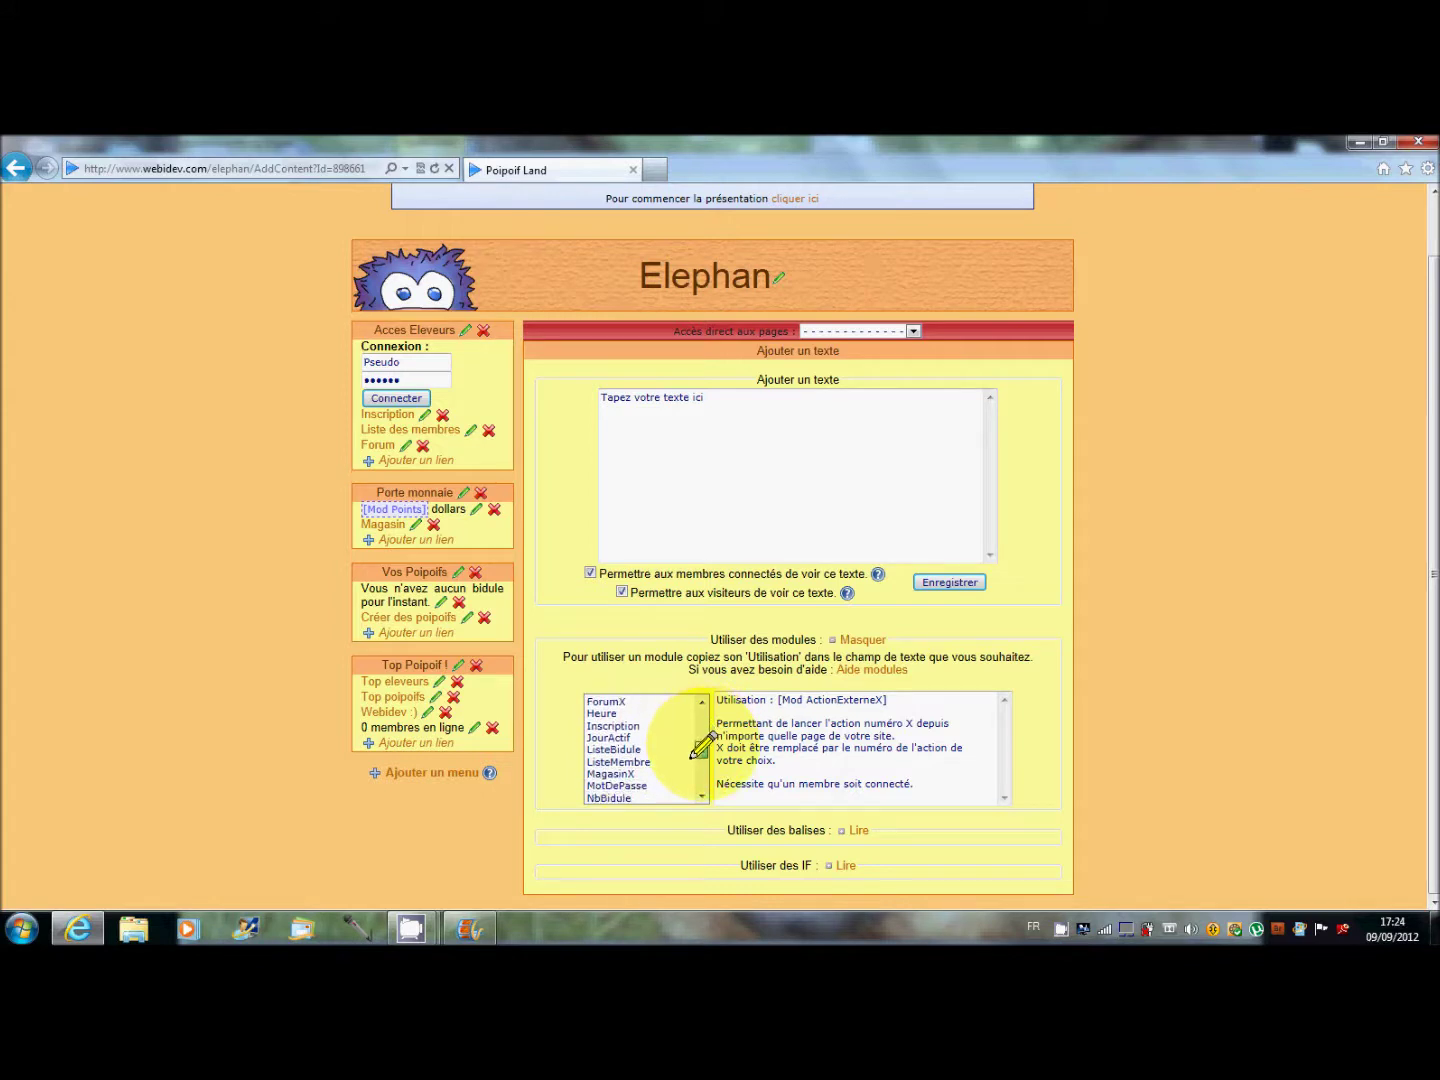
click(684, 773)
drag(857, 701, 587, 404)
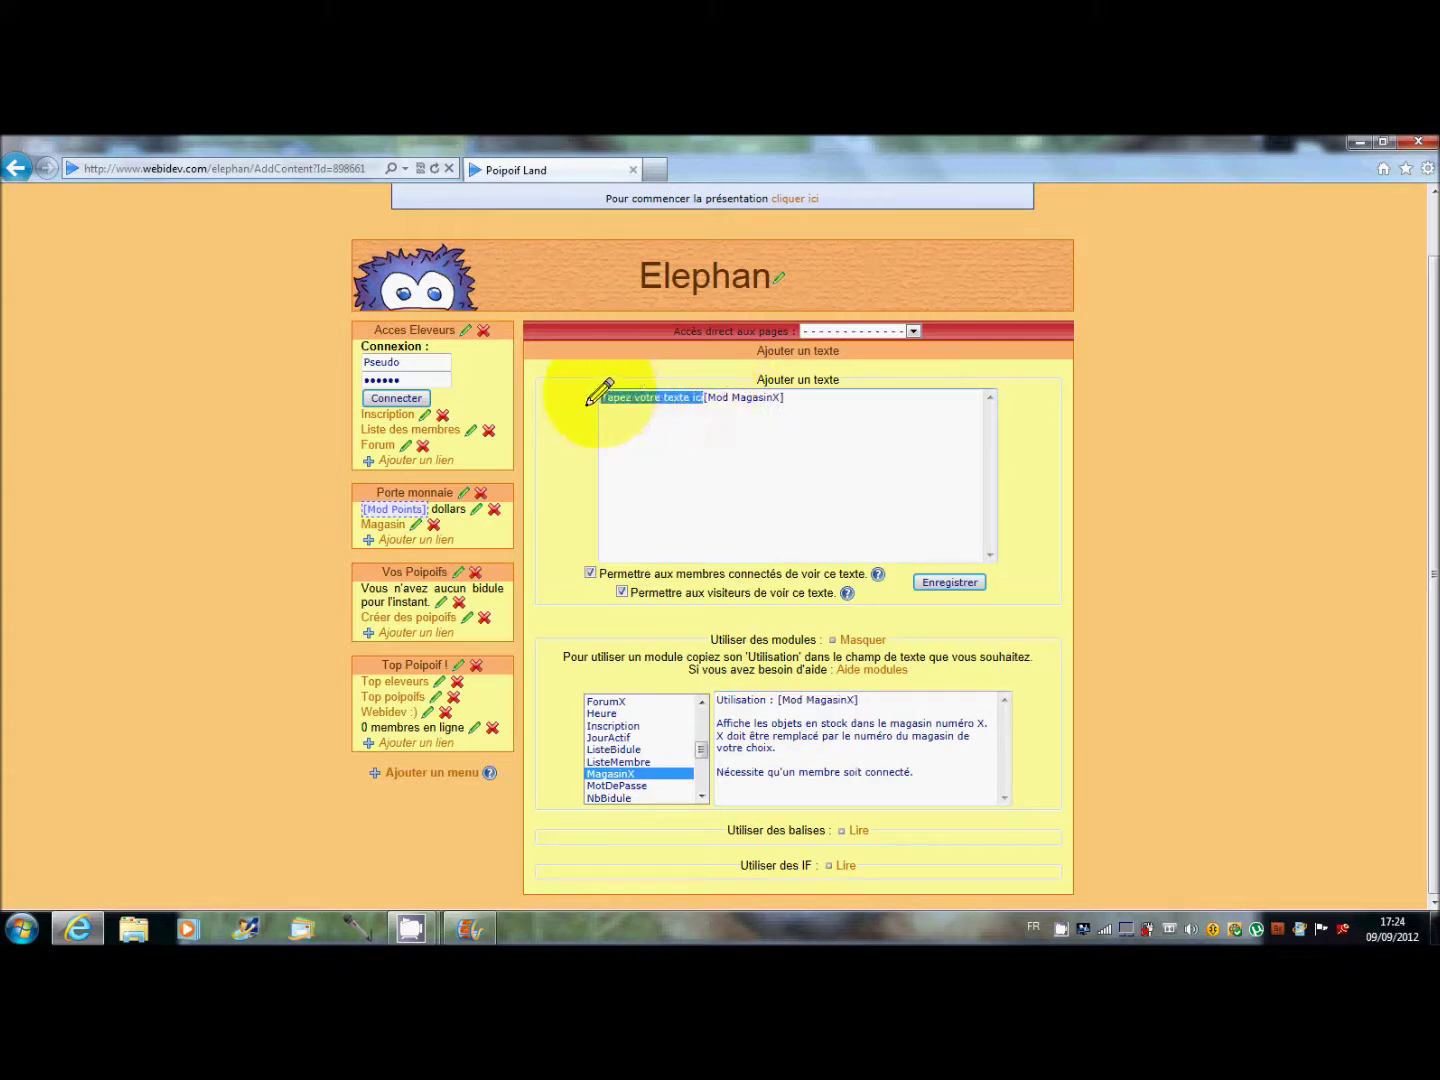
Write 'Bienvenue dans le magasin.' above the [Mod Magasin1] module and save the text
key(Delete)
key(Caps_Lock)
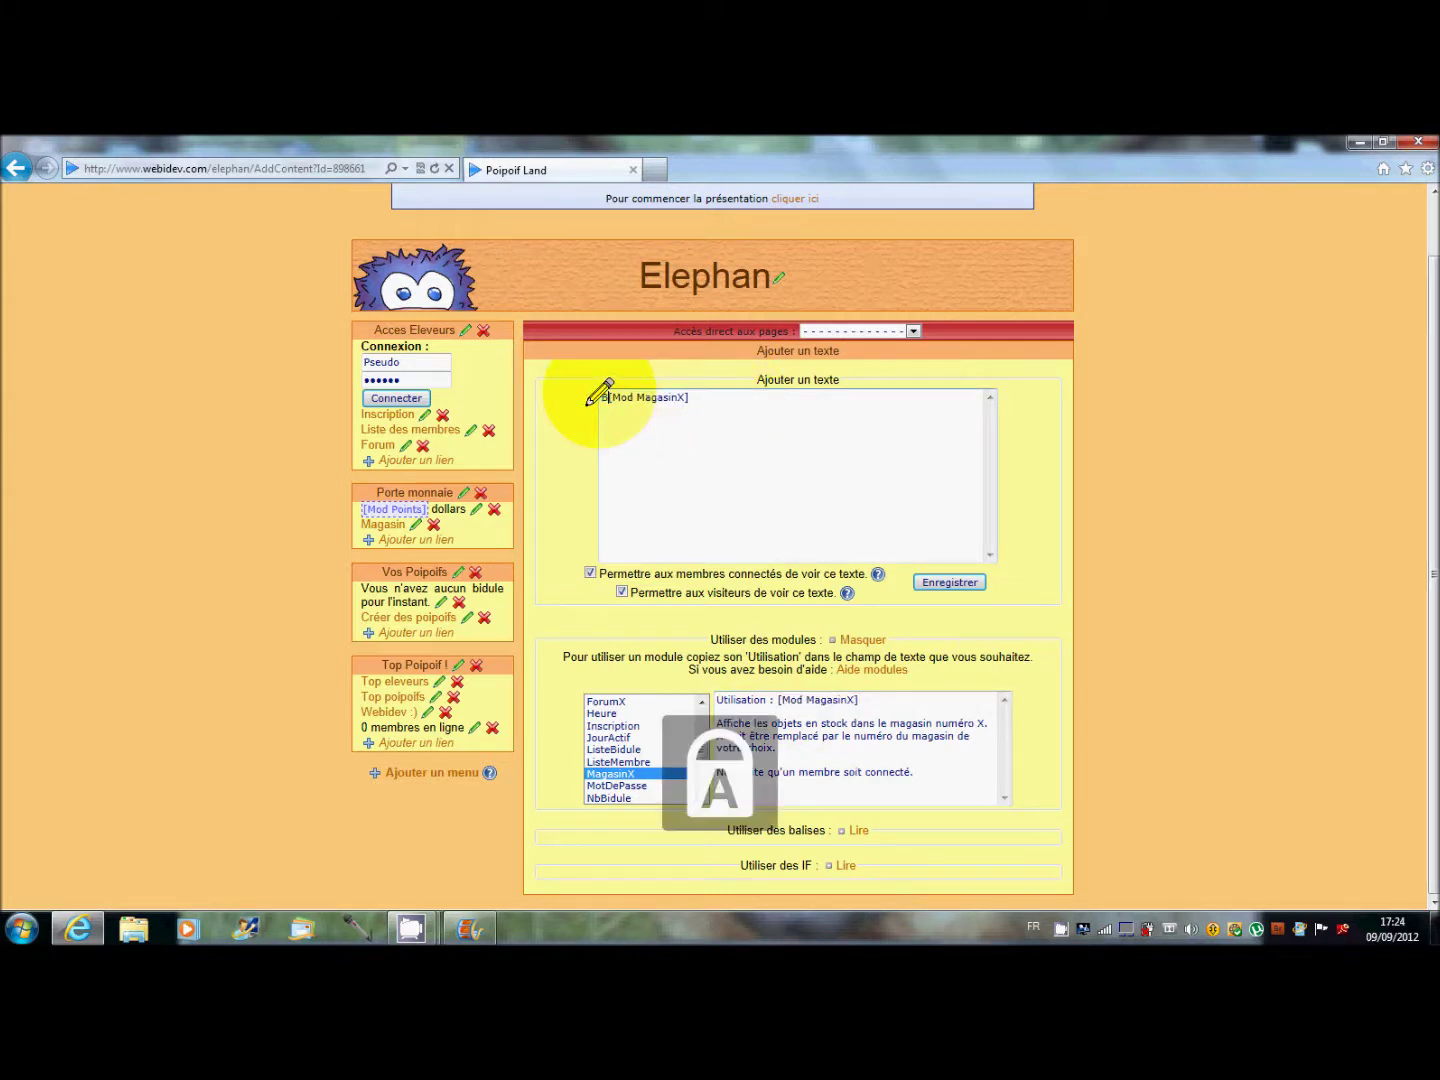
text(Bienvenue dans le)
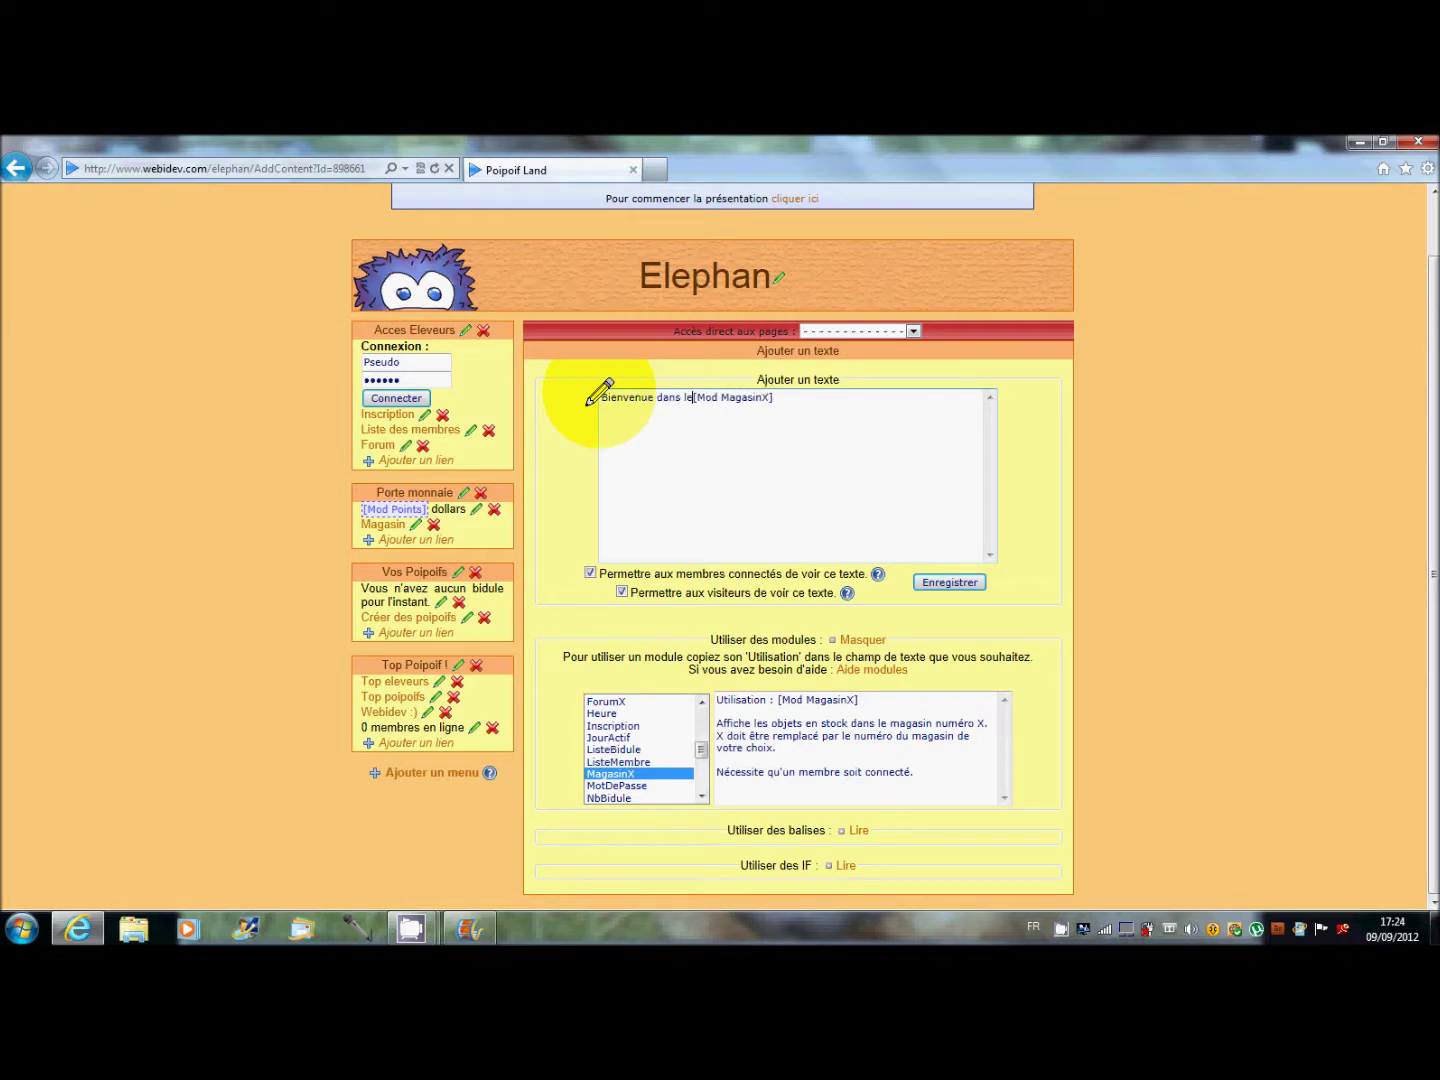
key(Caps_Lock)
text(.)
key(Return)
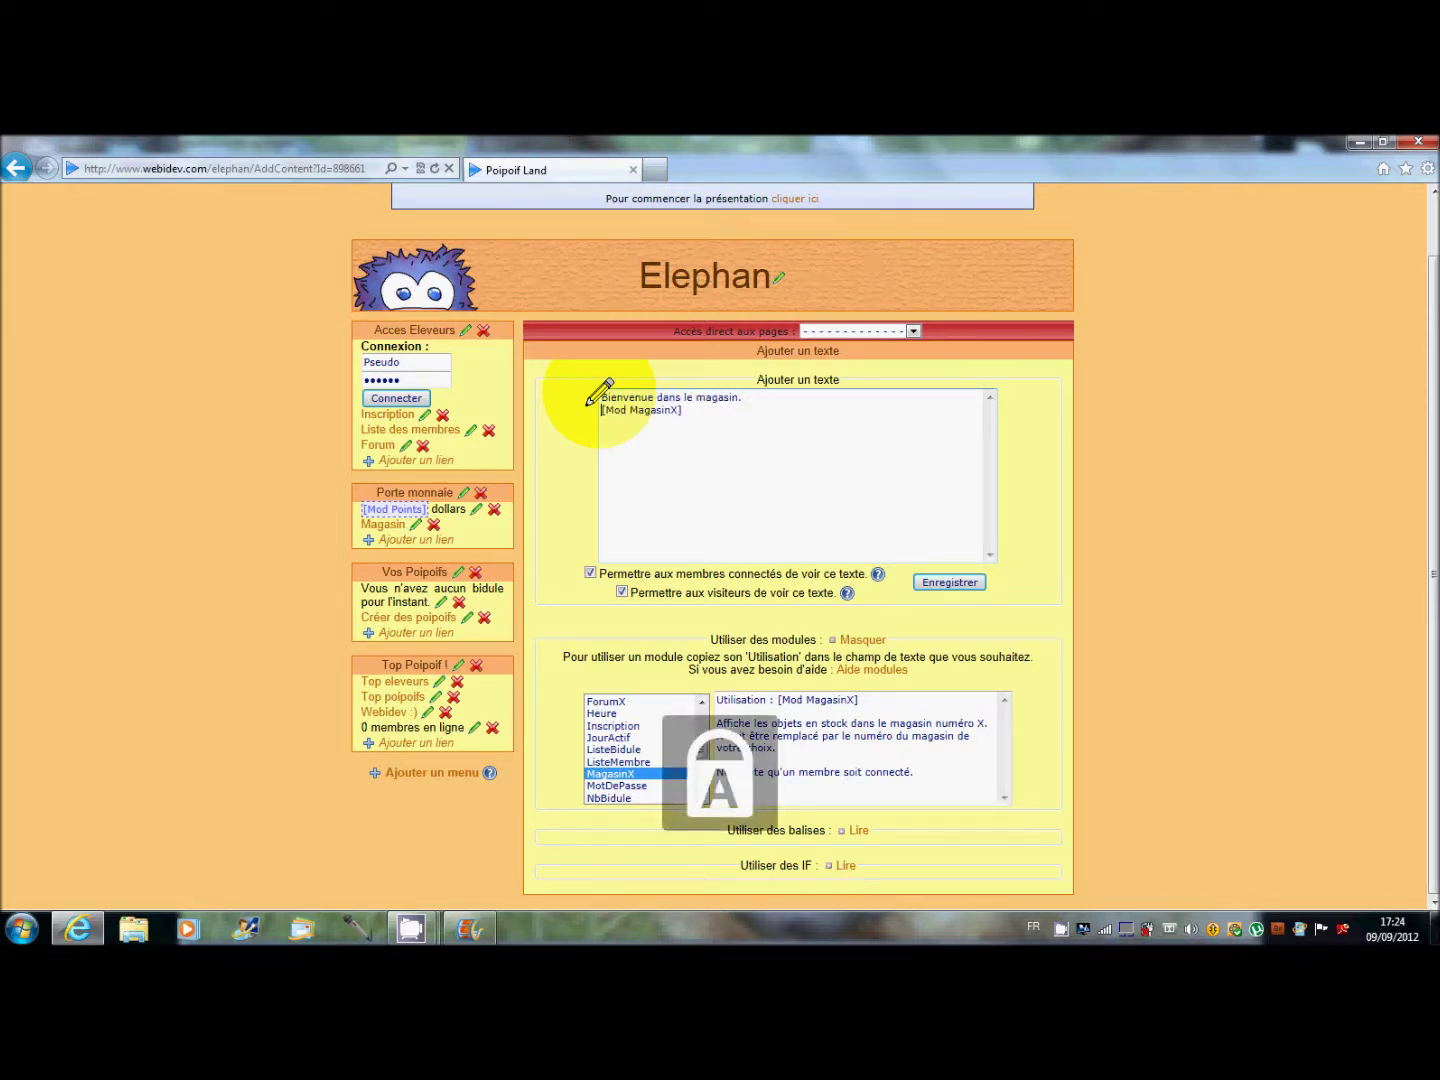
key(Return)
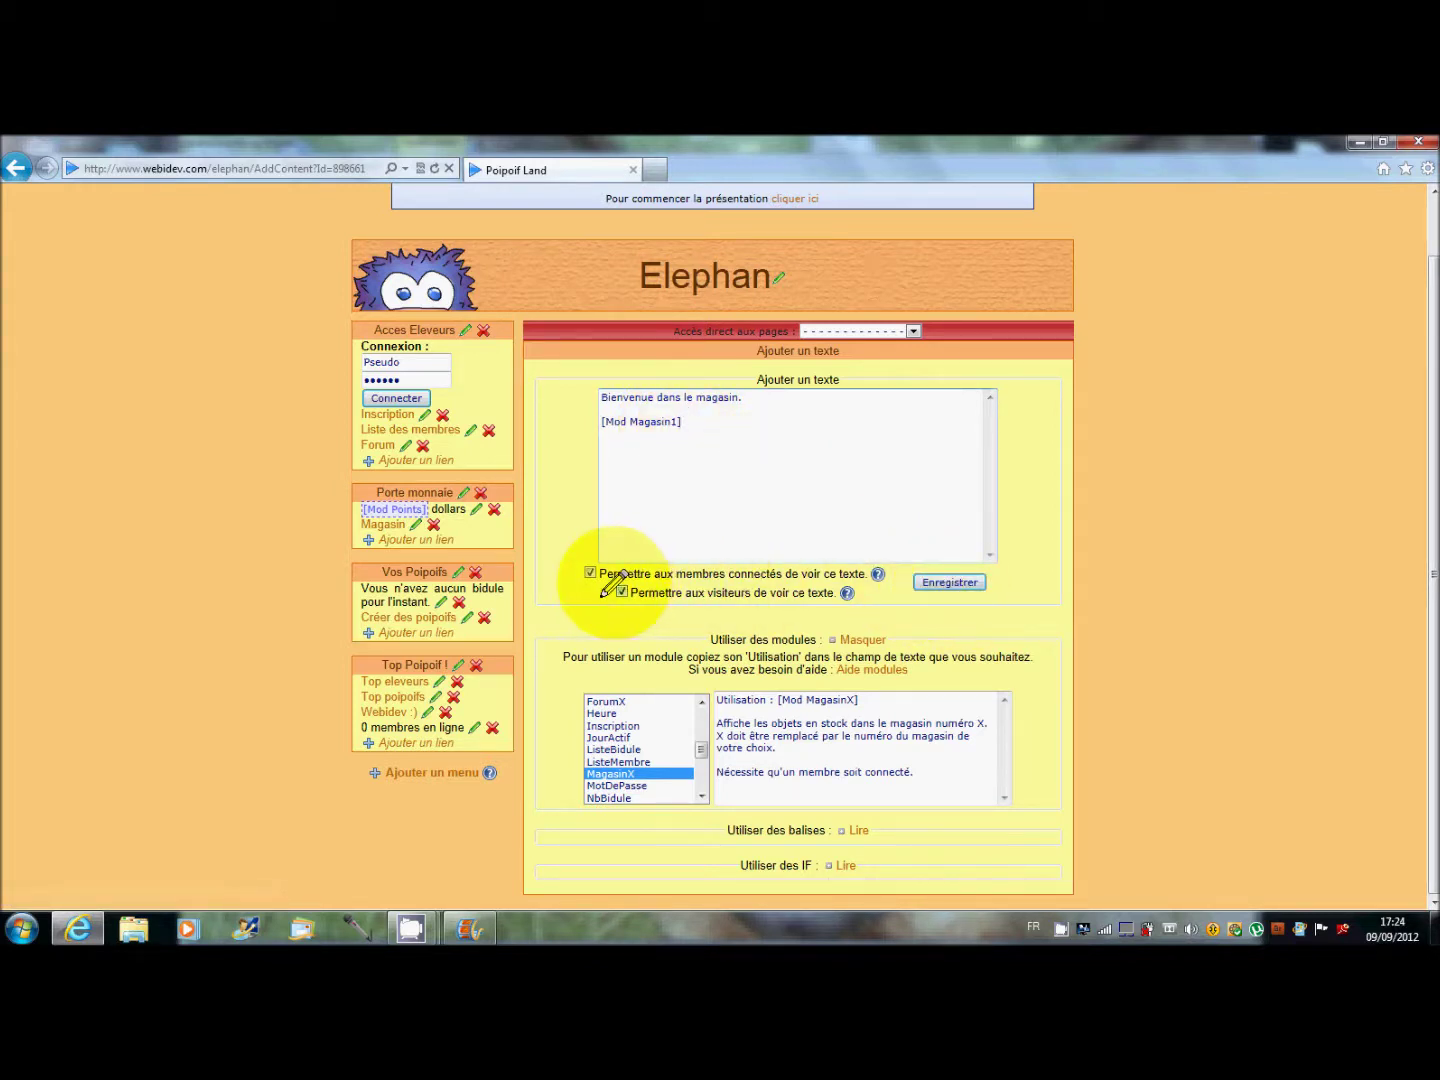
click(918, 588)
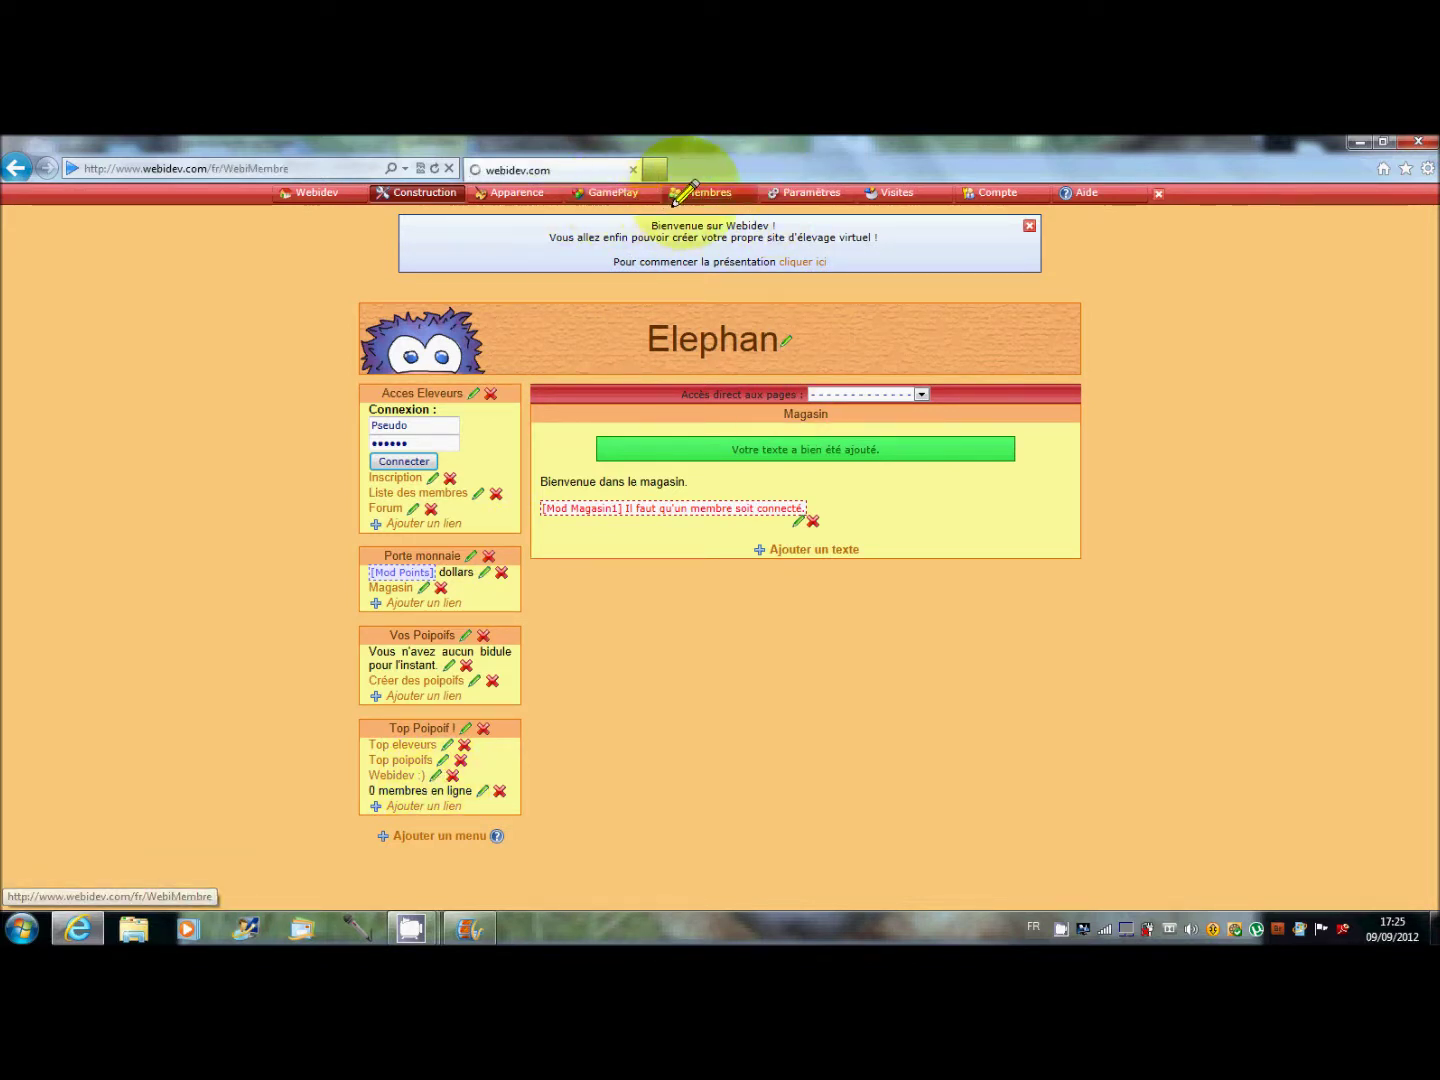
Visit the members, bidule management, images and visit statistics pages
click(678, 195)
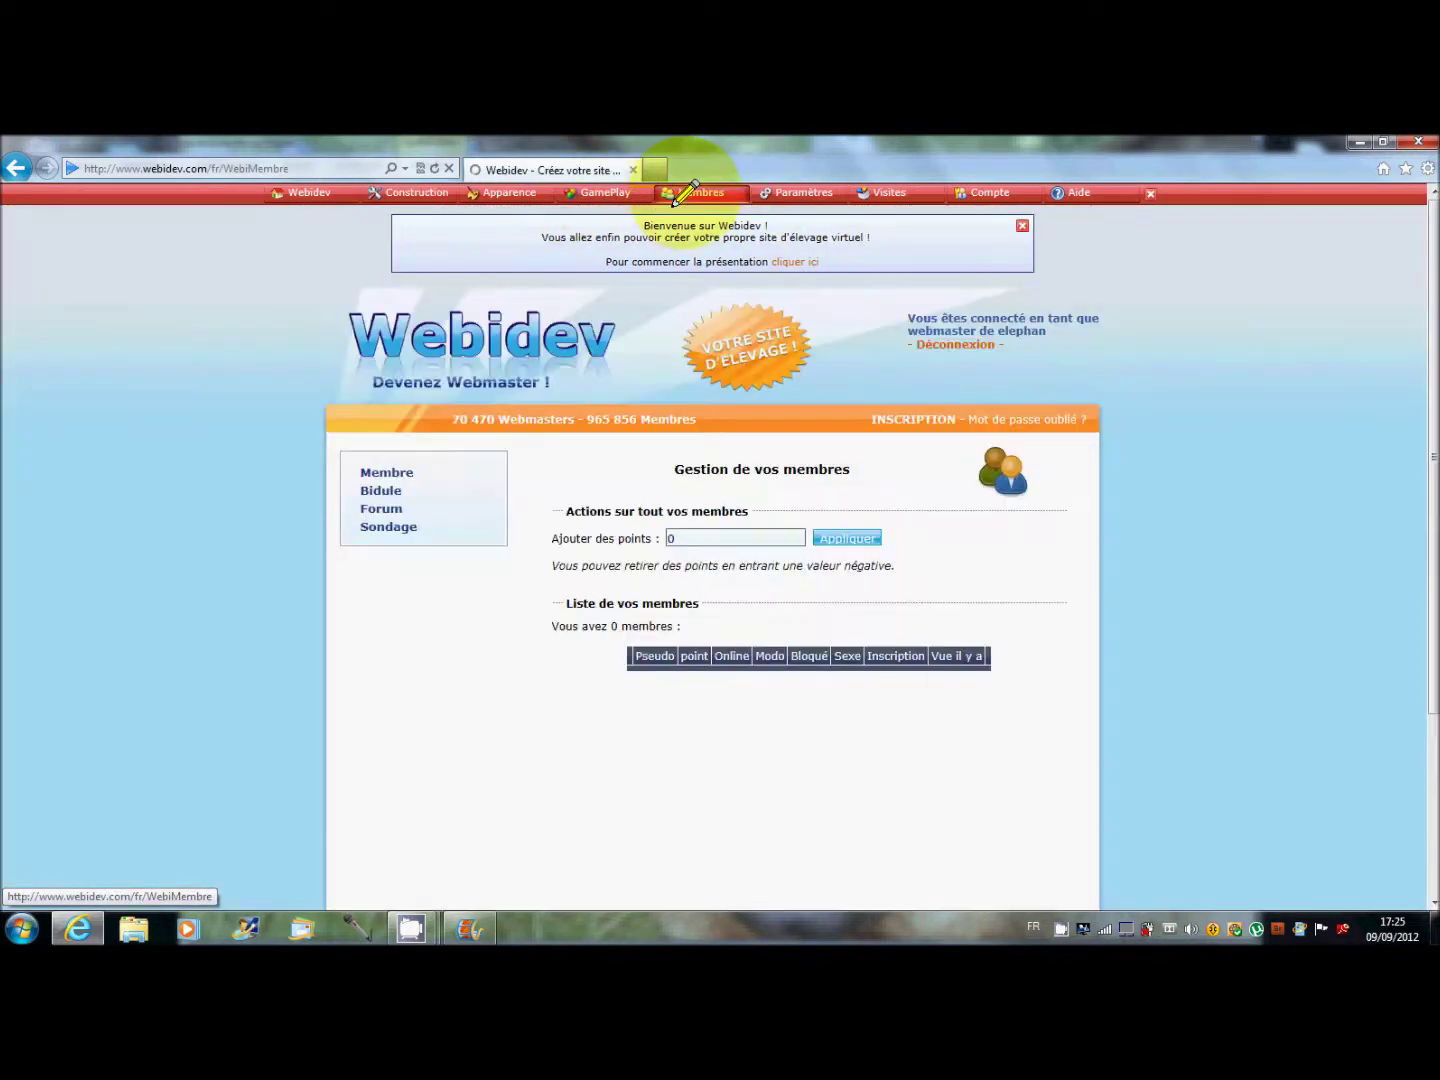
click(372, 492)
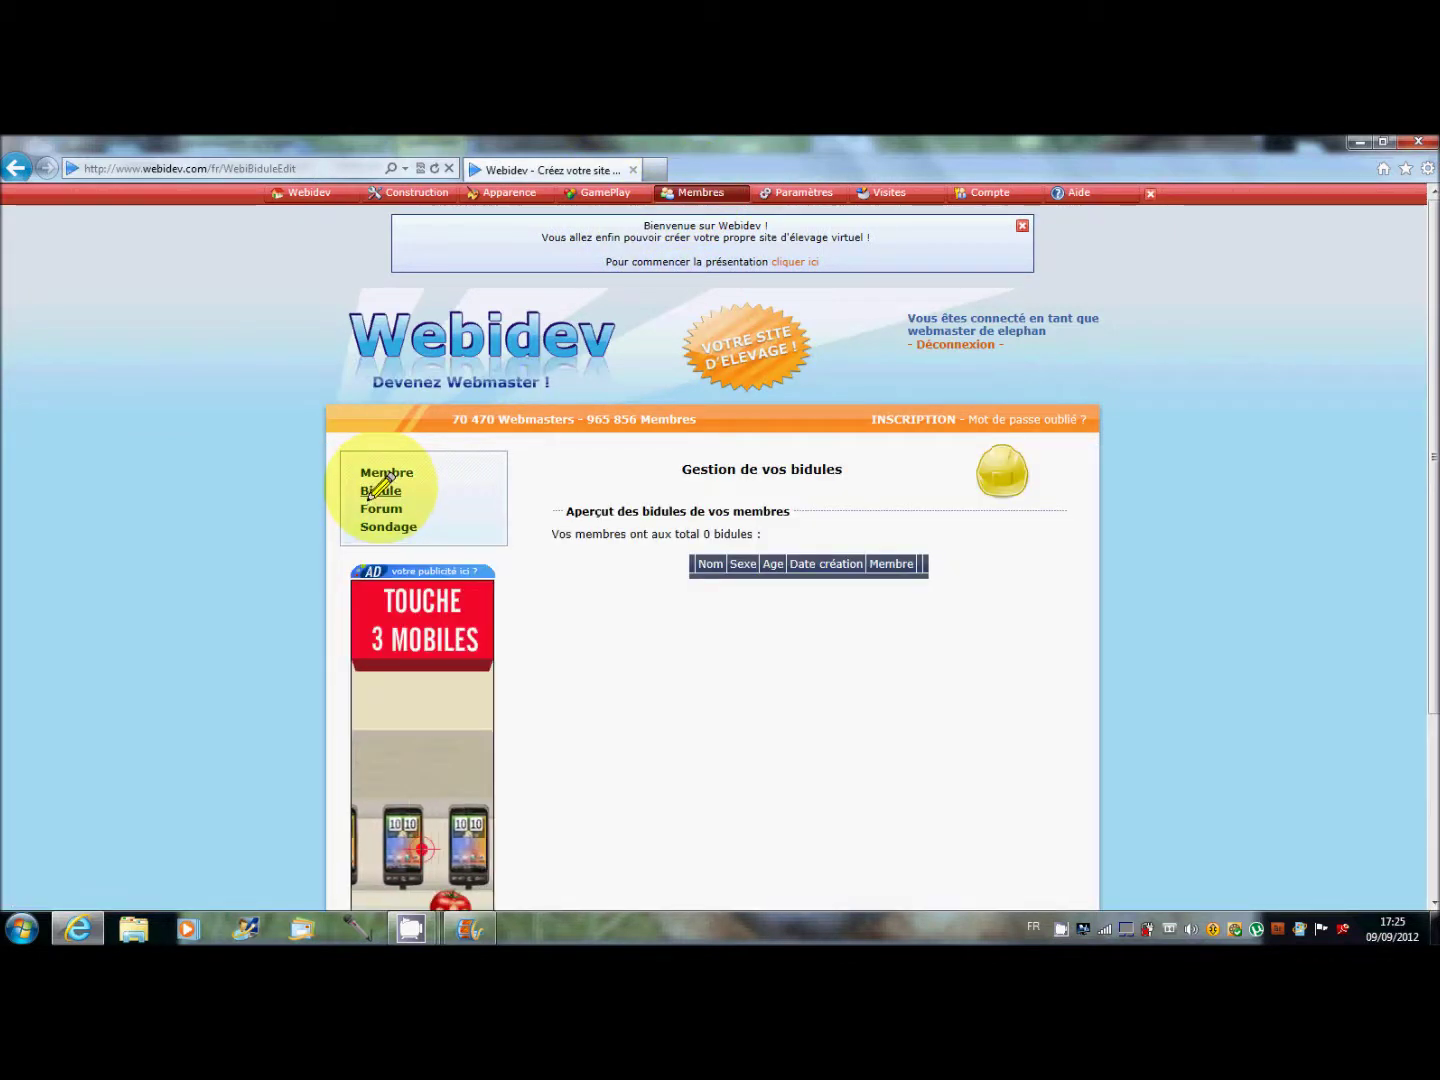
click(787, 190)
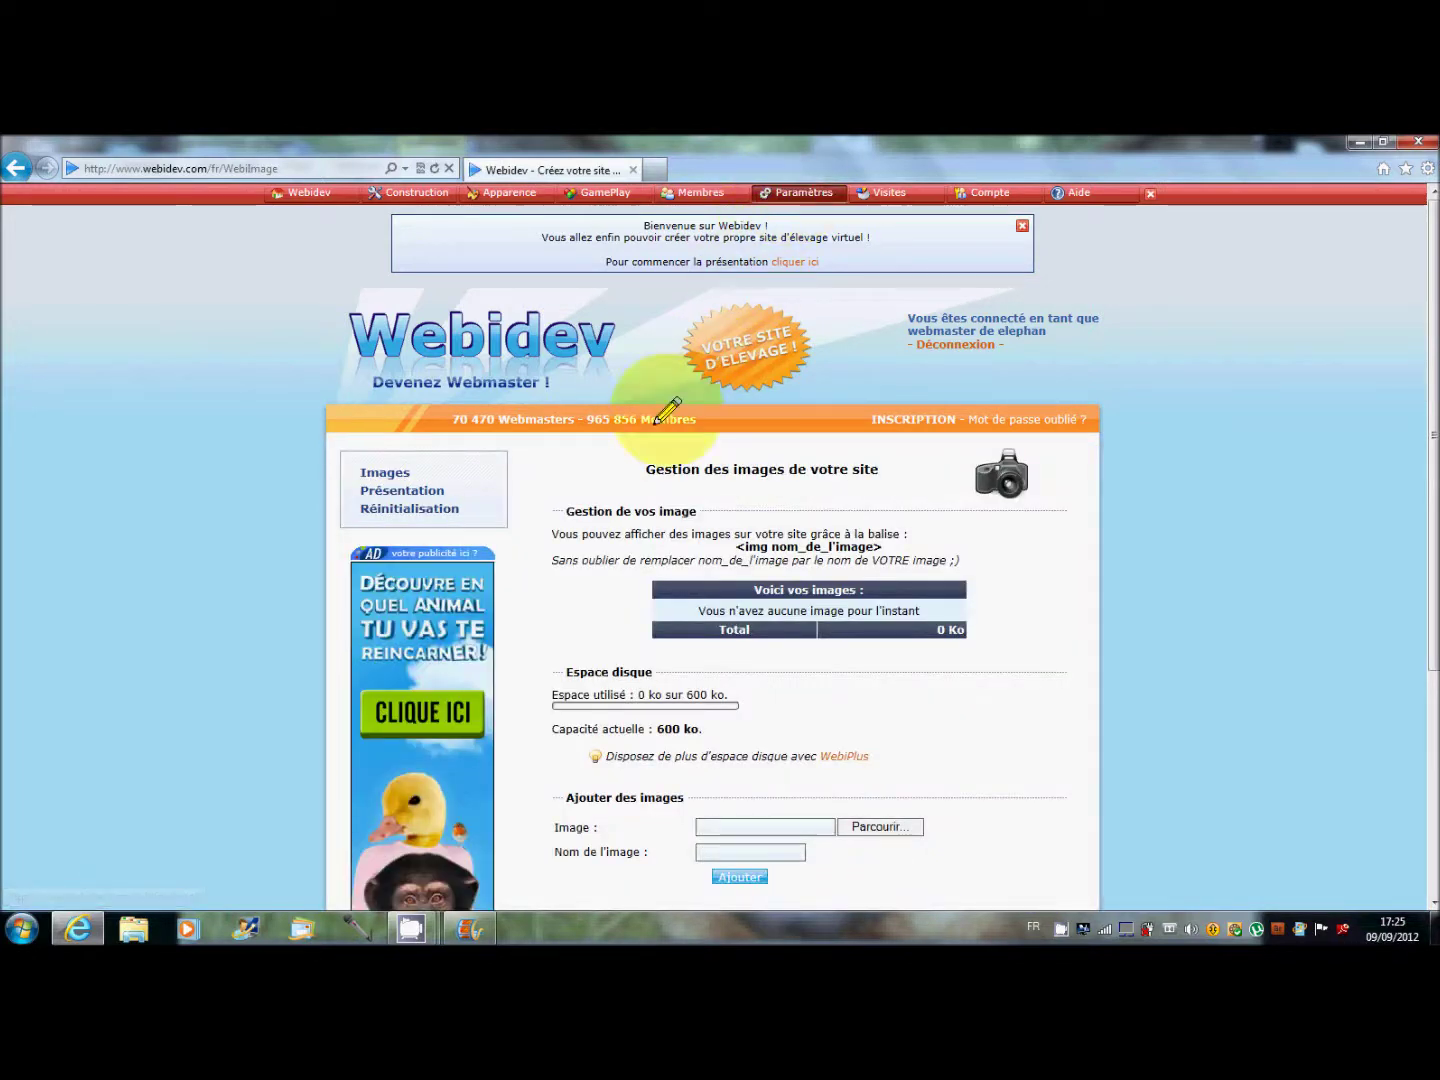
click(889, 199)
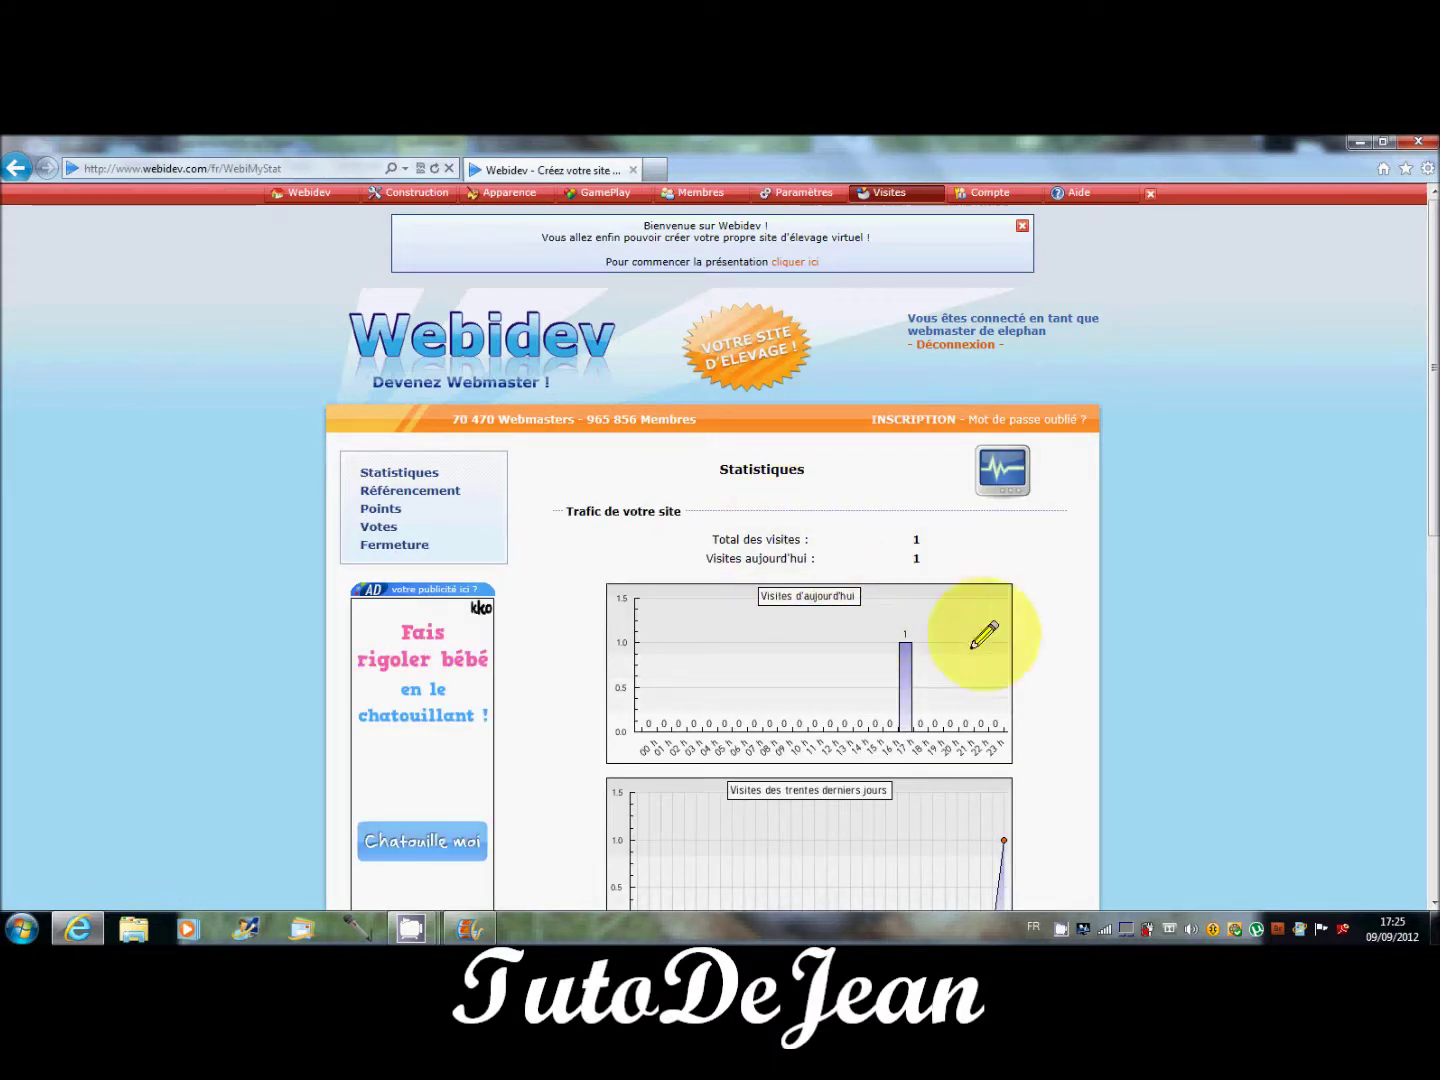
Check the account status page and mailbox, then return to the Elephan appearance settings
click(995, 200)
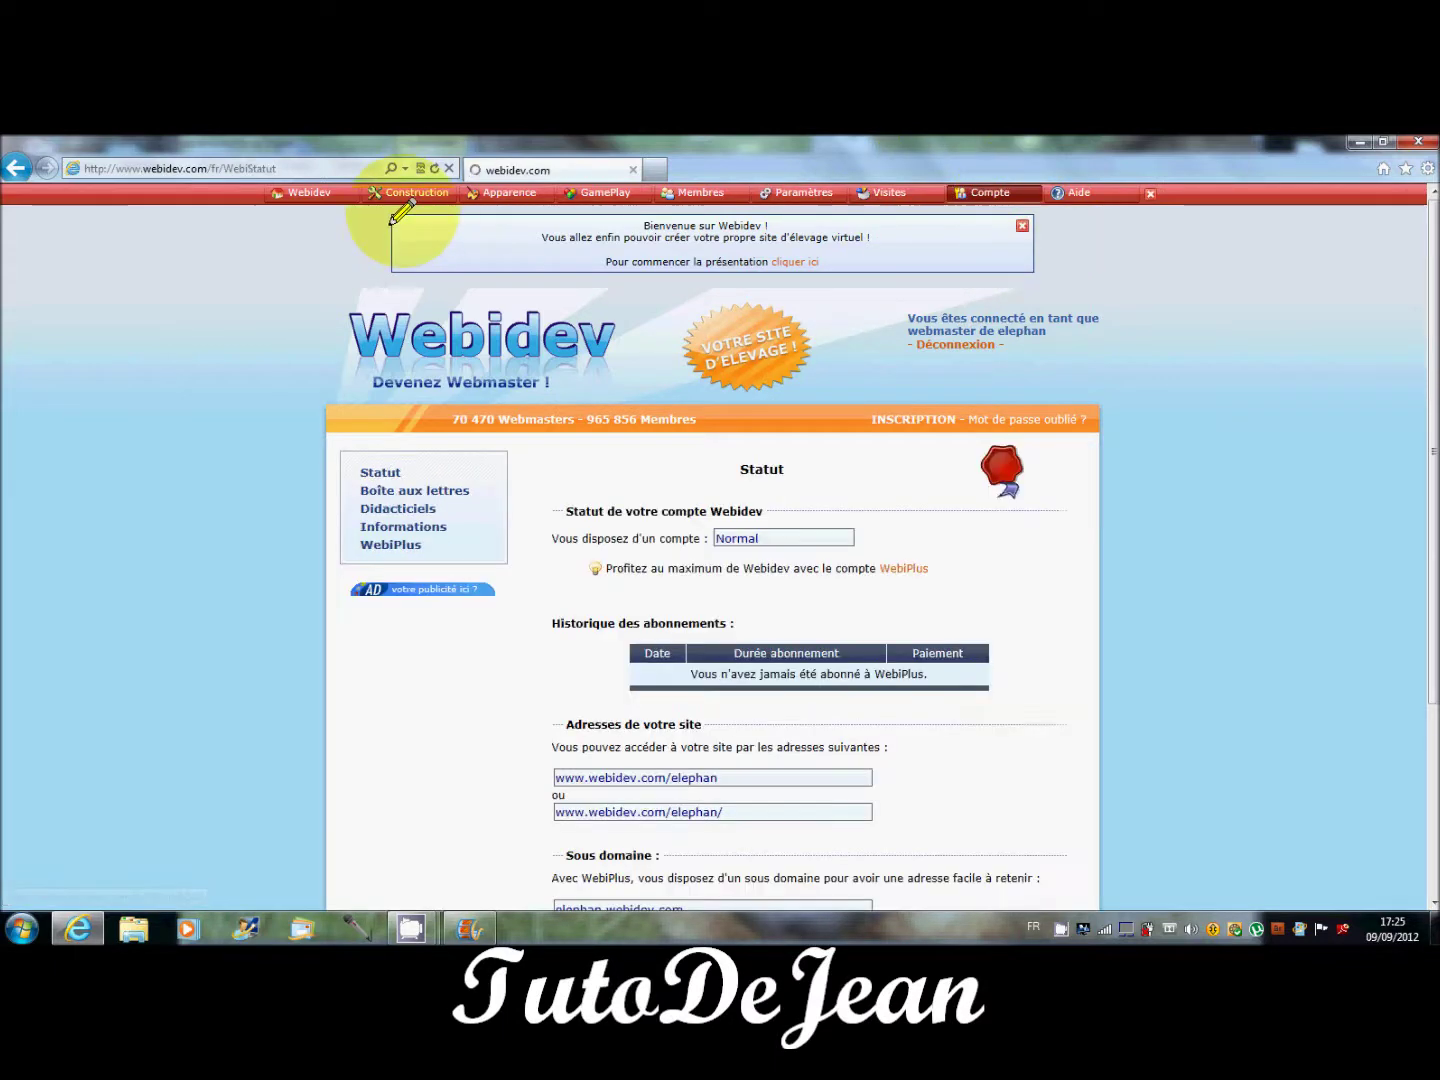
scroll(738, 647, down, 3)
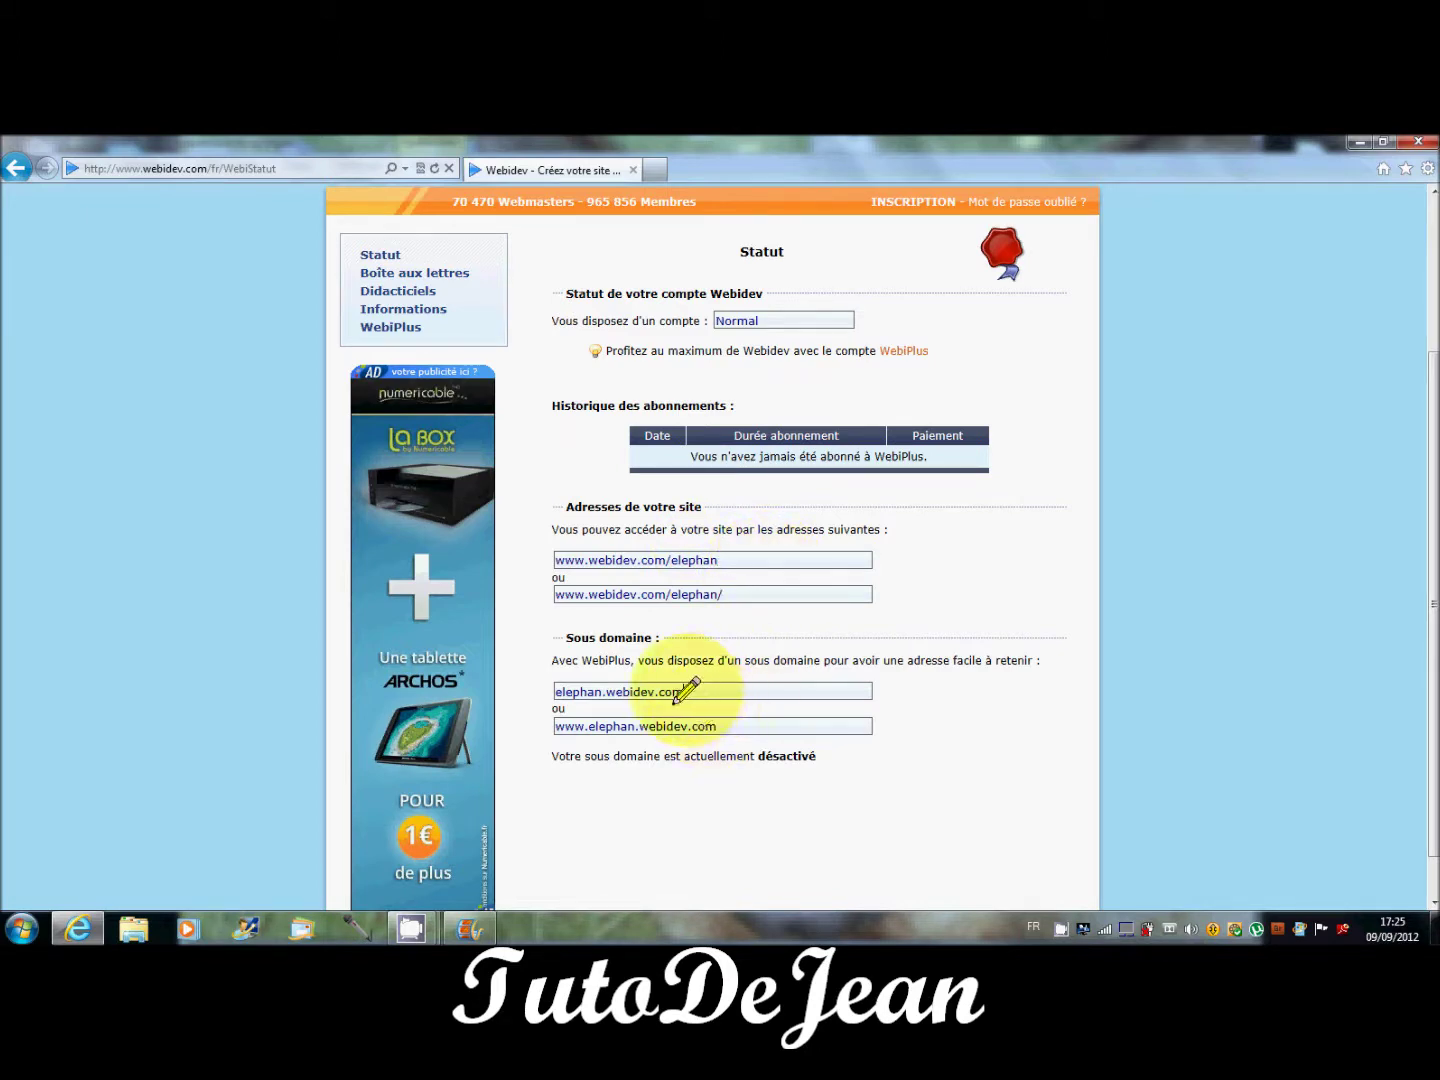
scroll(797, 749, up, 2)
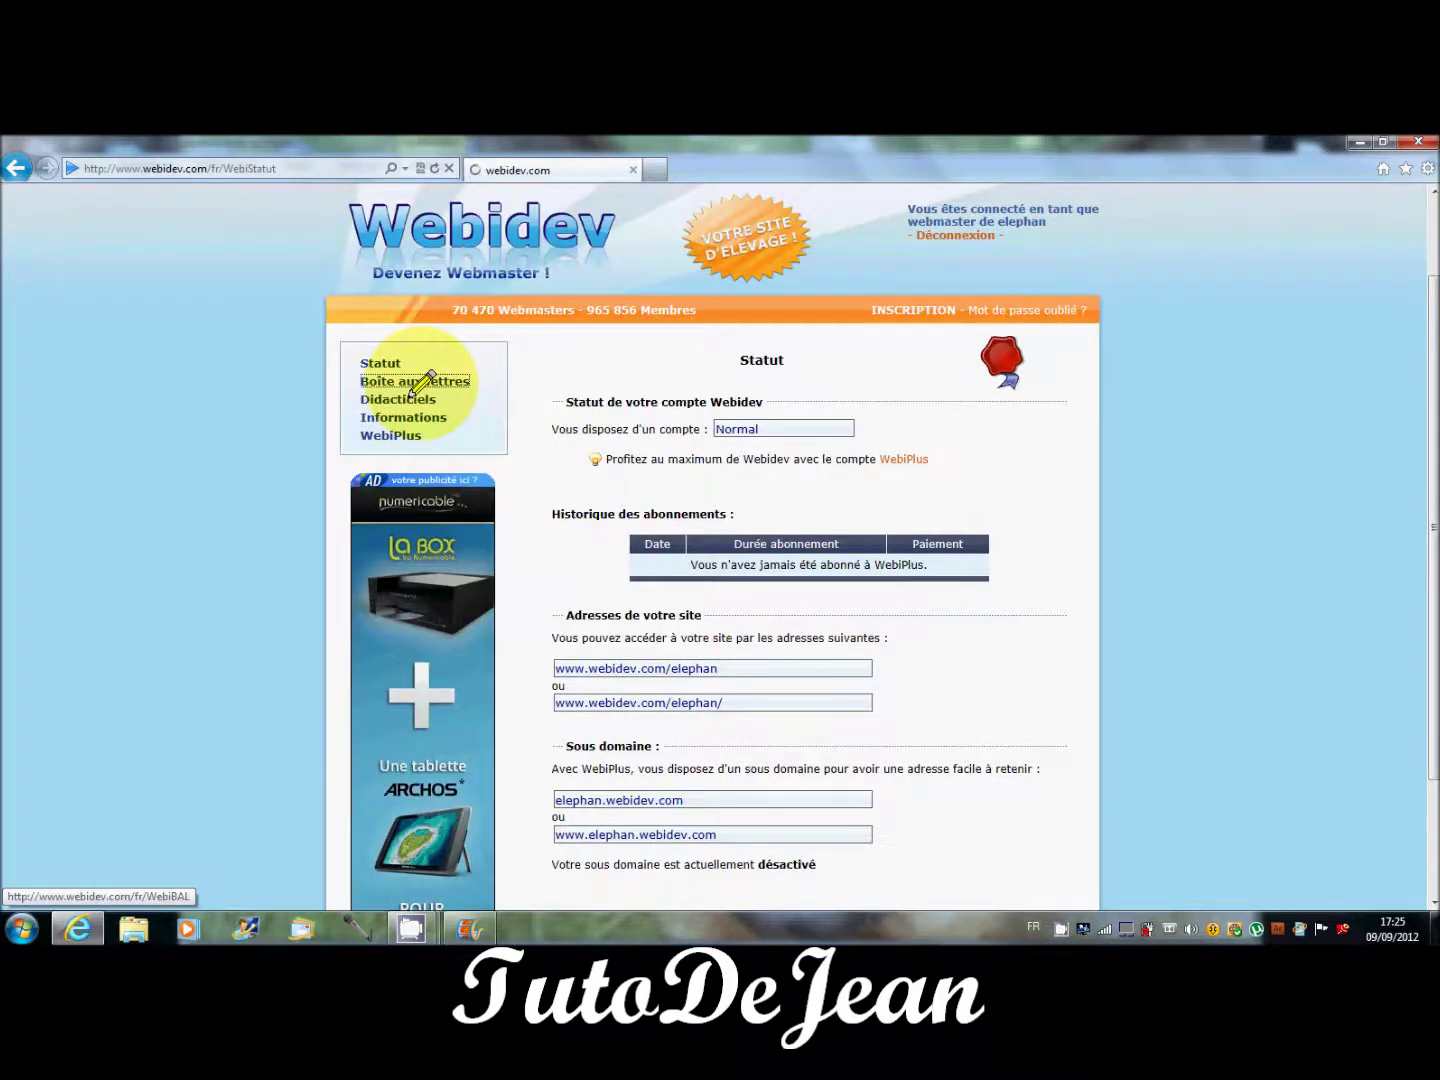
click(414, 382)
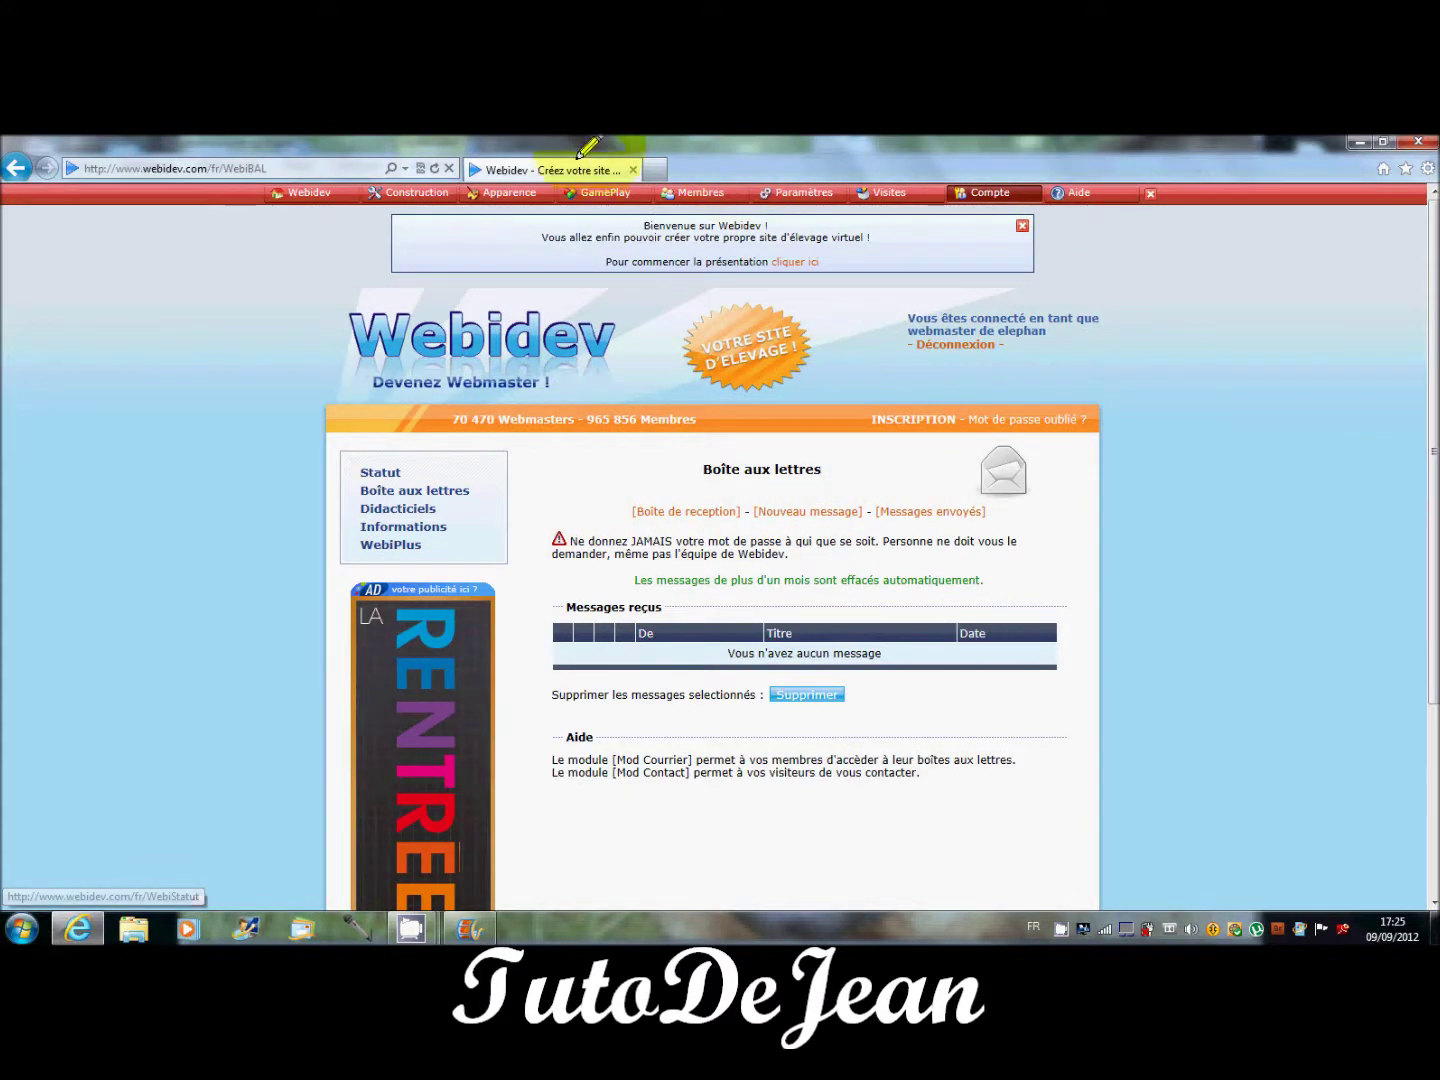
click(510, 192)
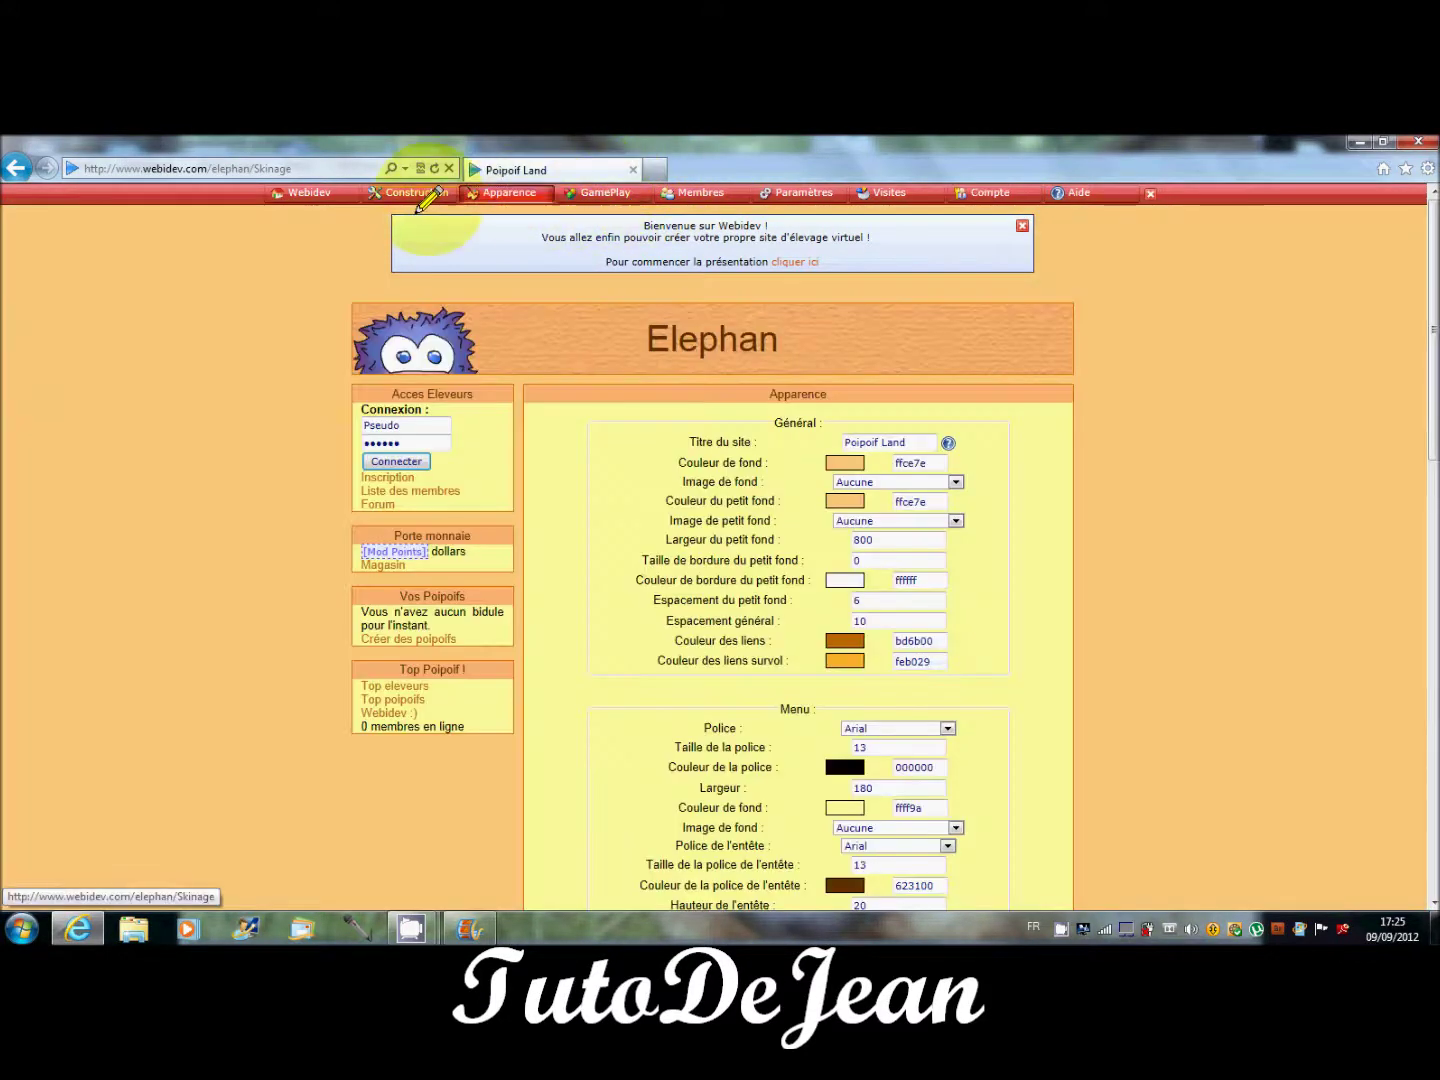
Add a members-only Boite a messages link under the Acces Eleveurs menu
click(417, 192)
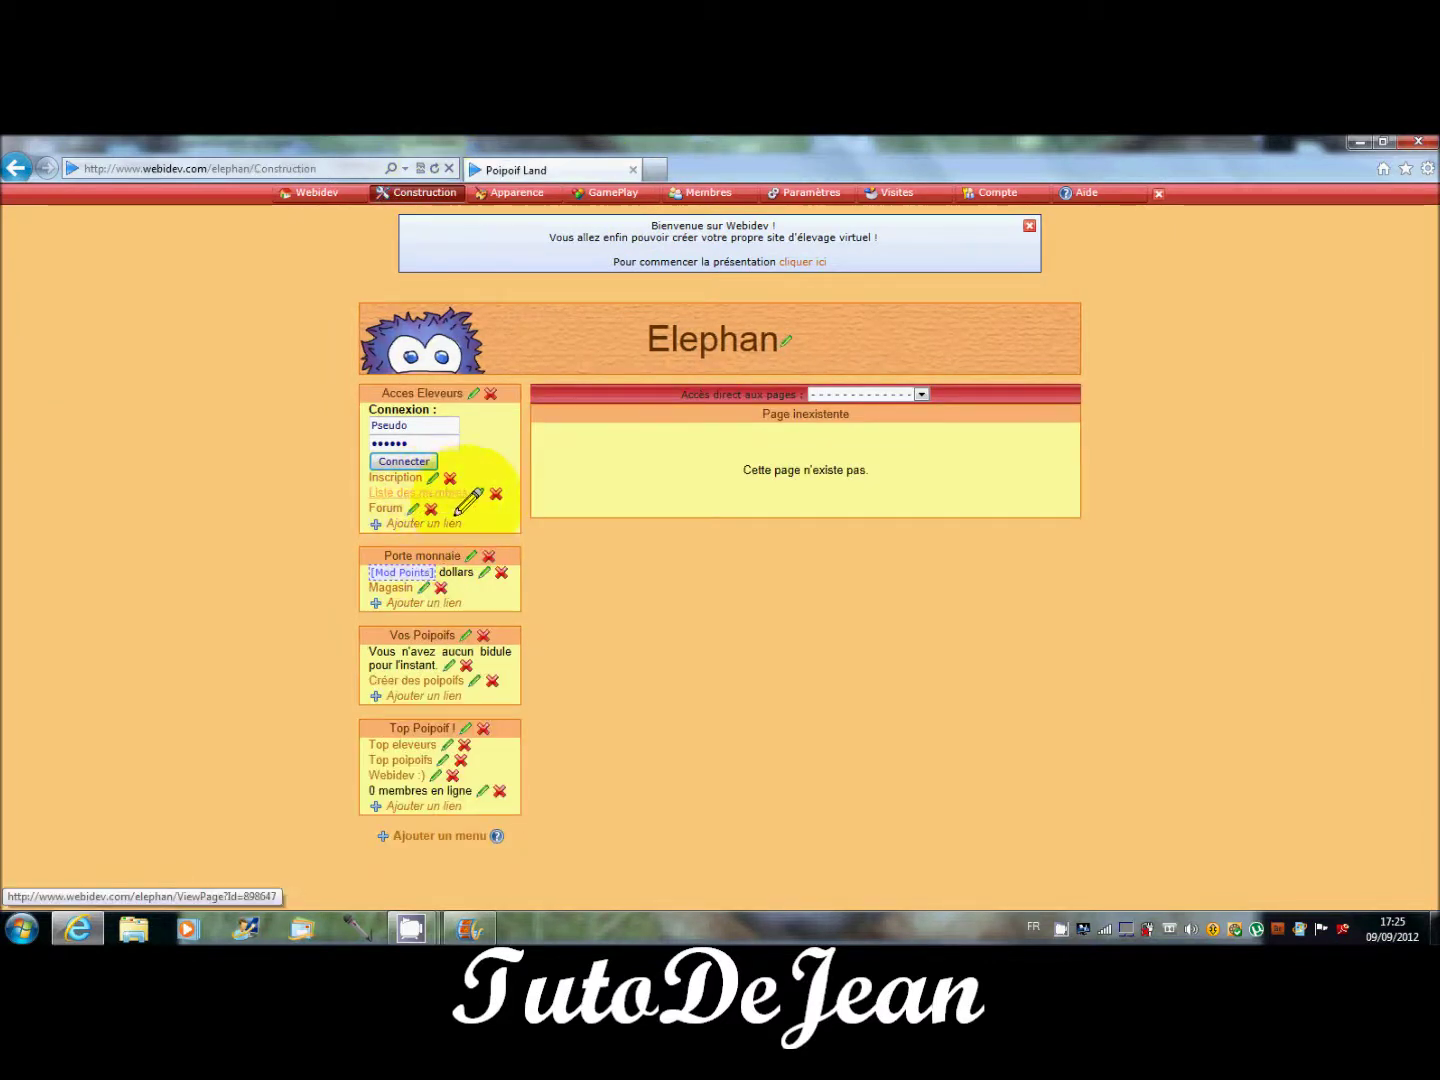
click(411, 524)
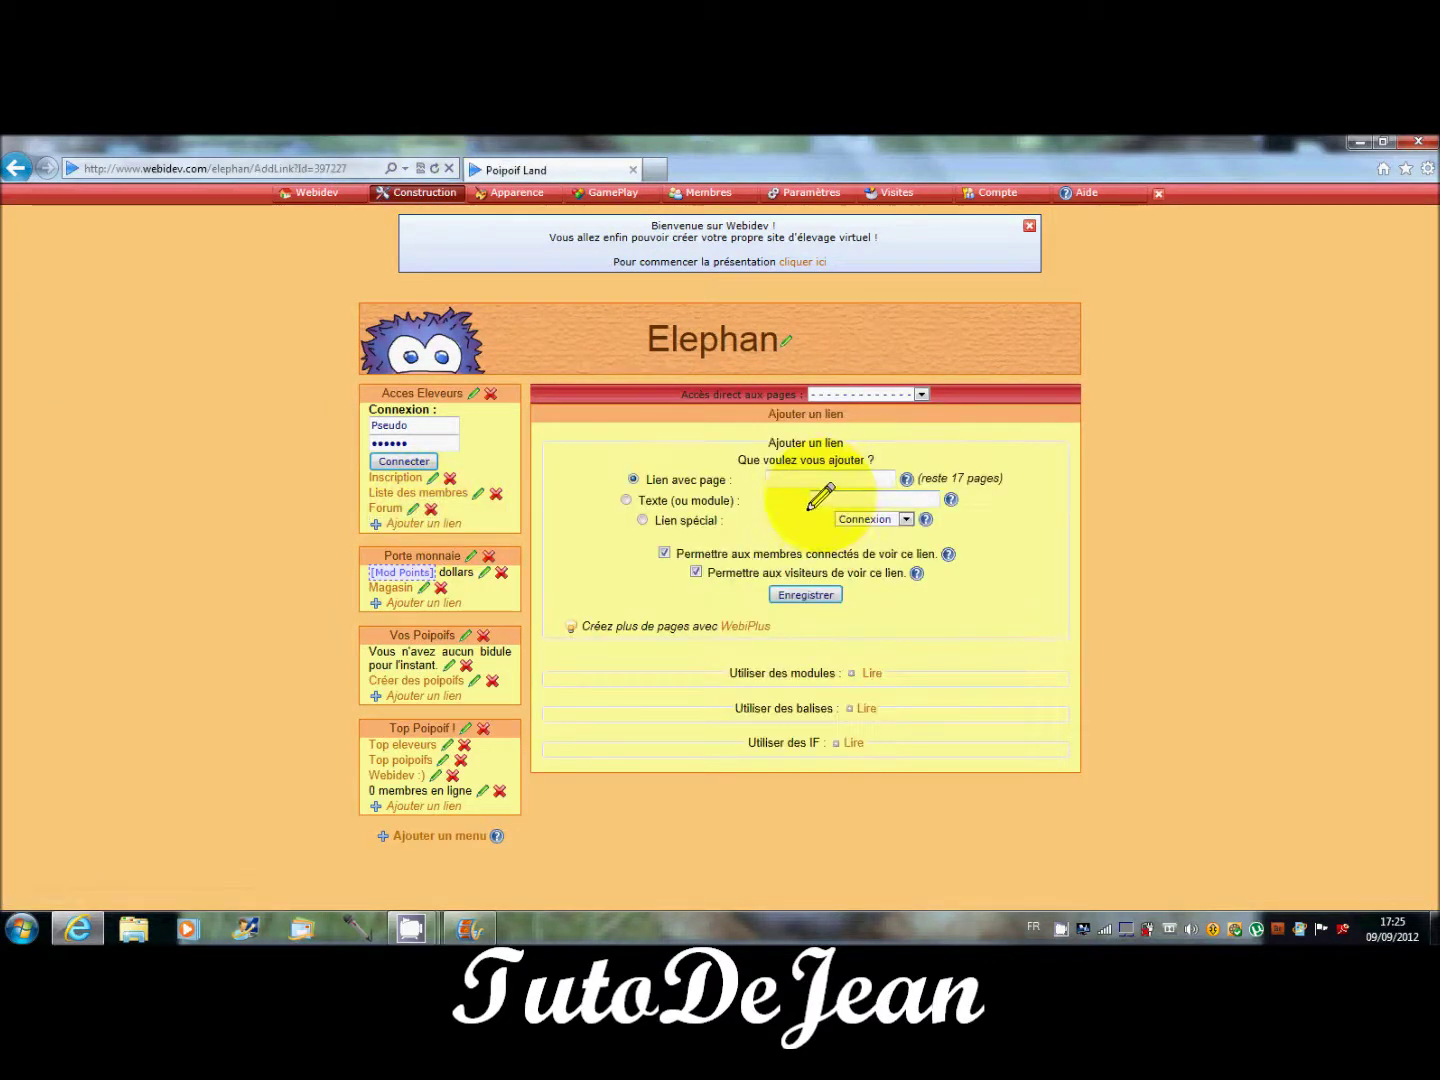
text(b)
key(Caps_Lock)
text(OIT)
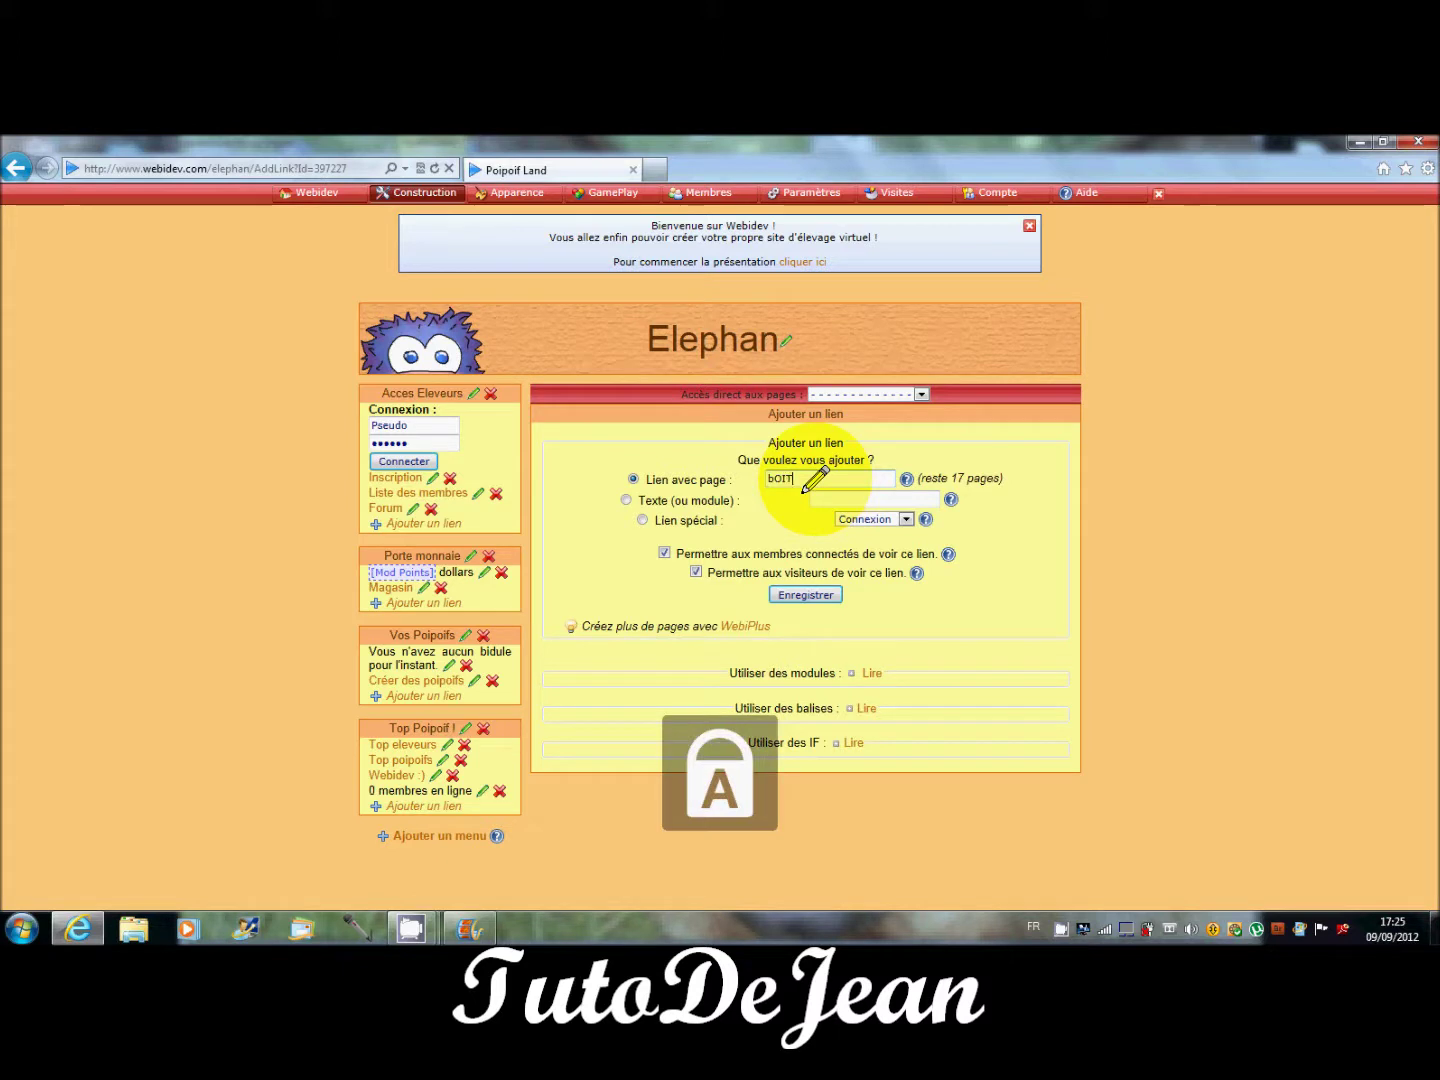
key(BackSpace)
key(BackSpace)
key(BackSpace)
text(B)
key(Caps_Lock)
text(oite)
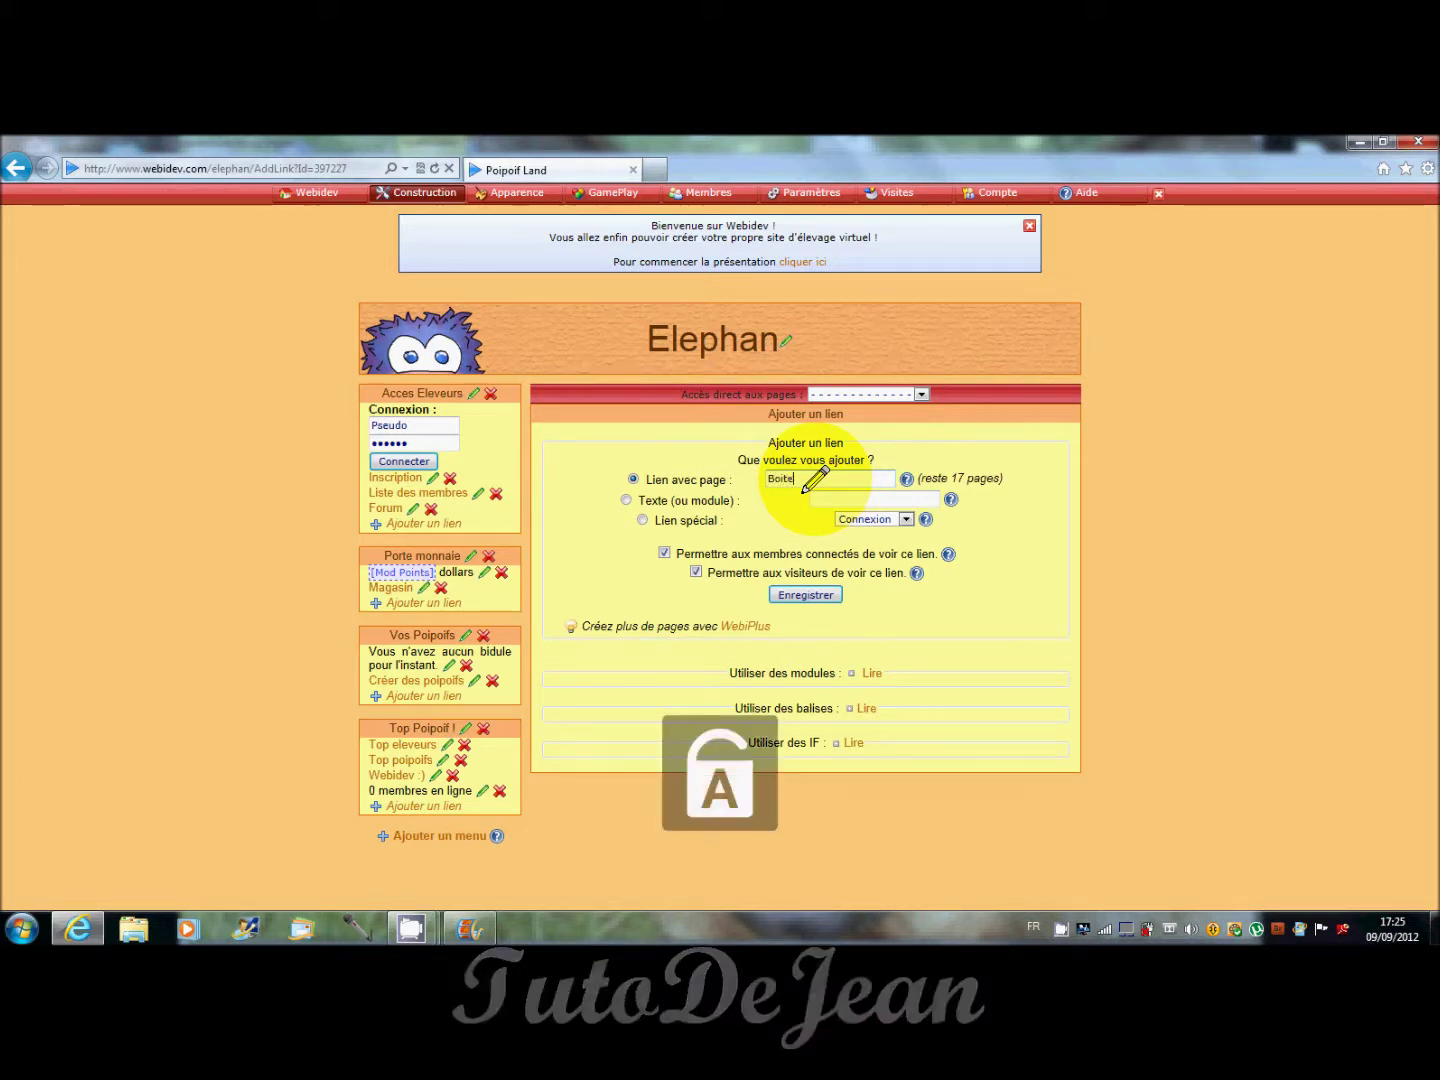
text( a idées)
click(696, 572)
click(805, 594)
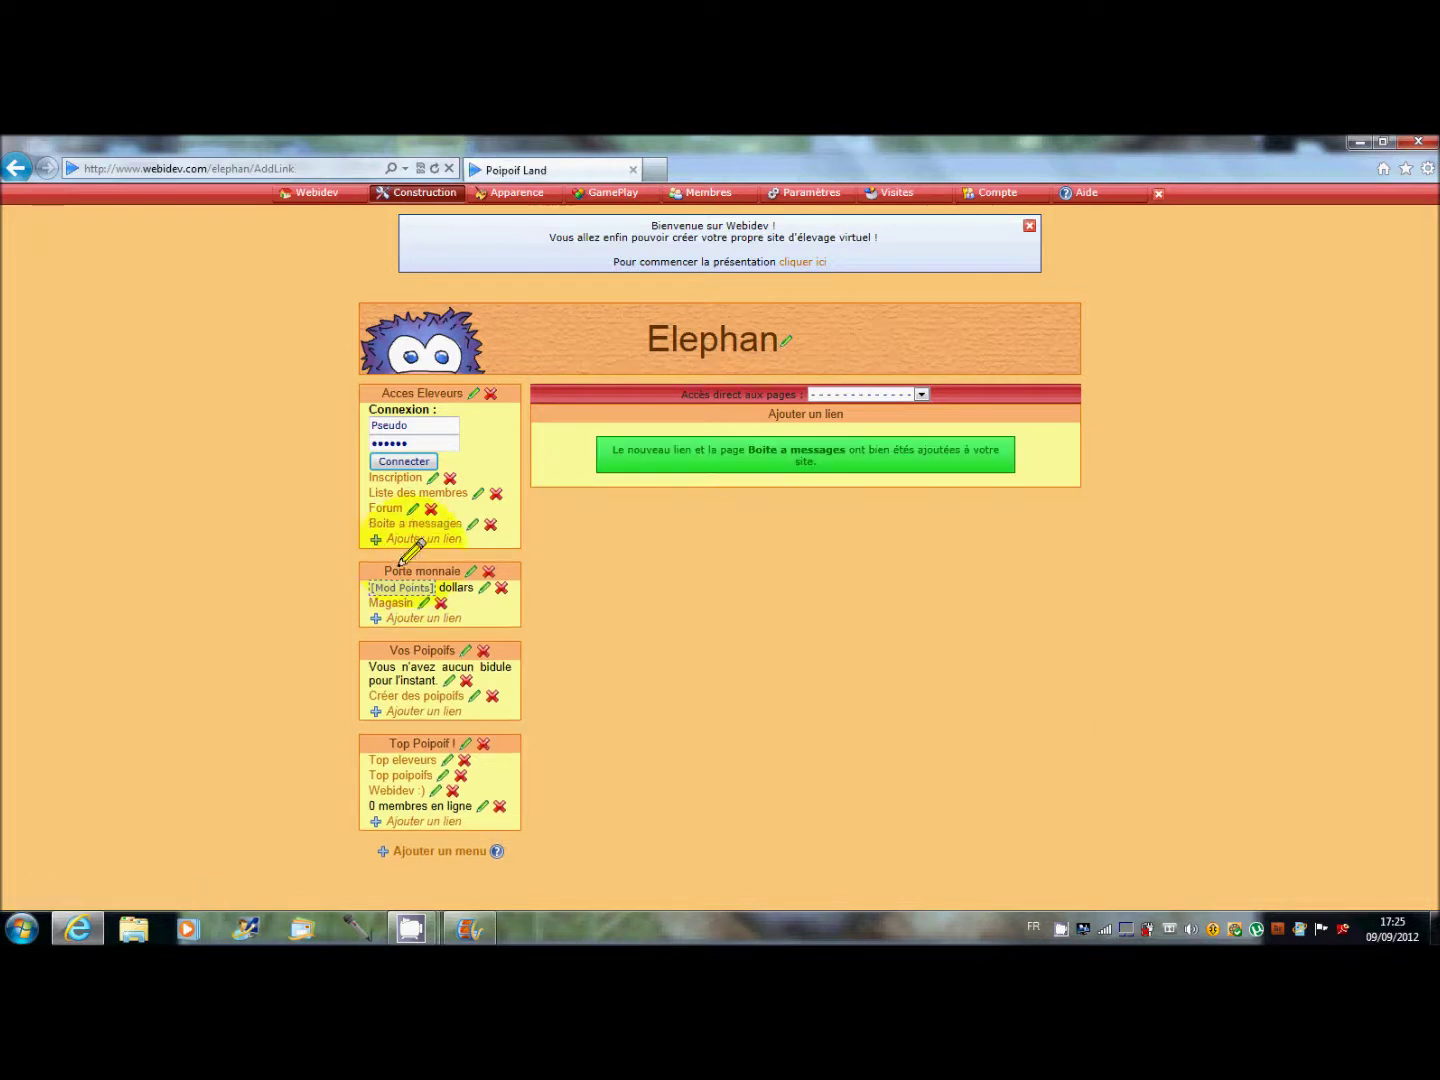
Replace the Boite a messages page's placeholder text with the [Mod Courrier] module and save
click(398, 527)
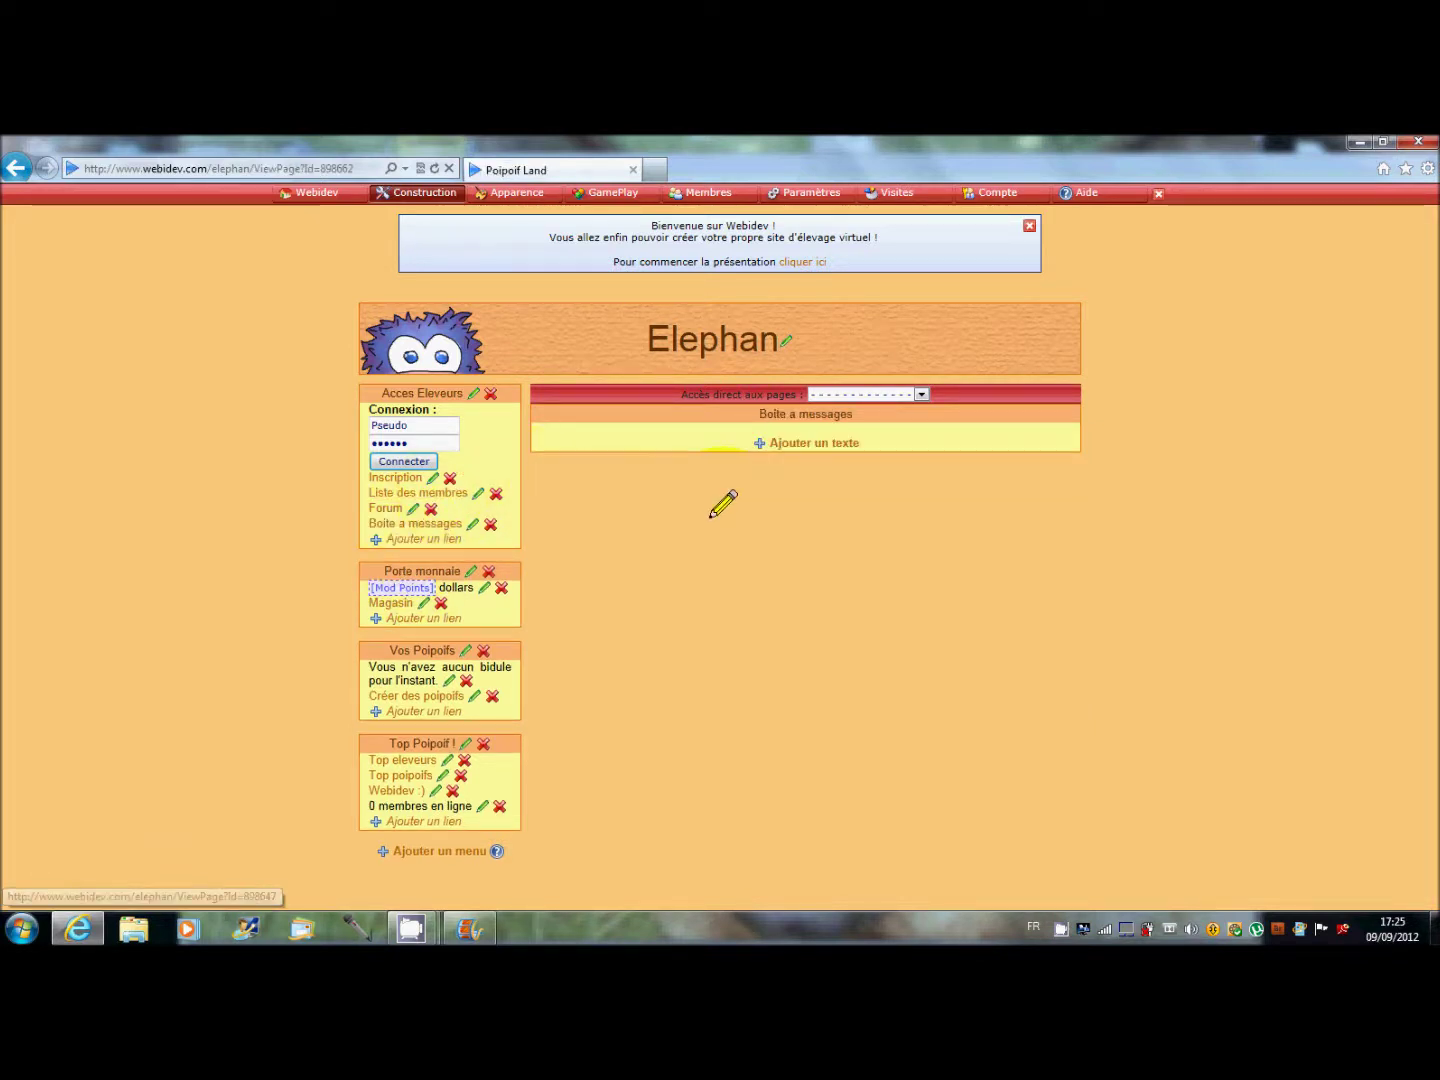
click(765, 440)
click(777, 488)
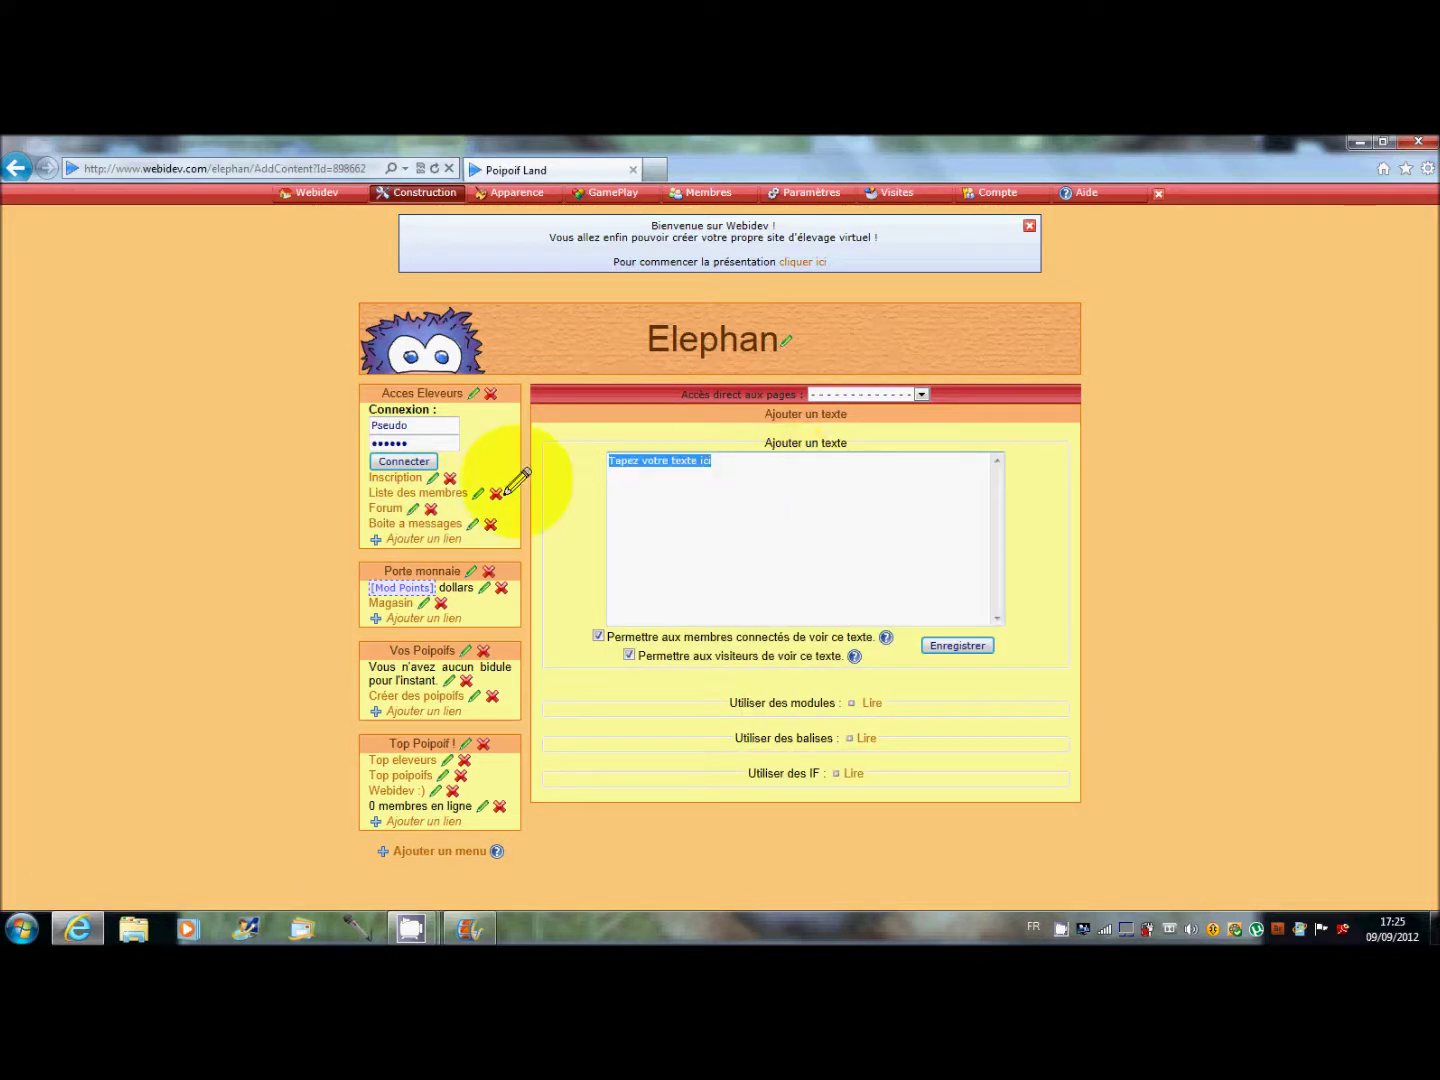
key(Delete)
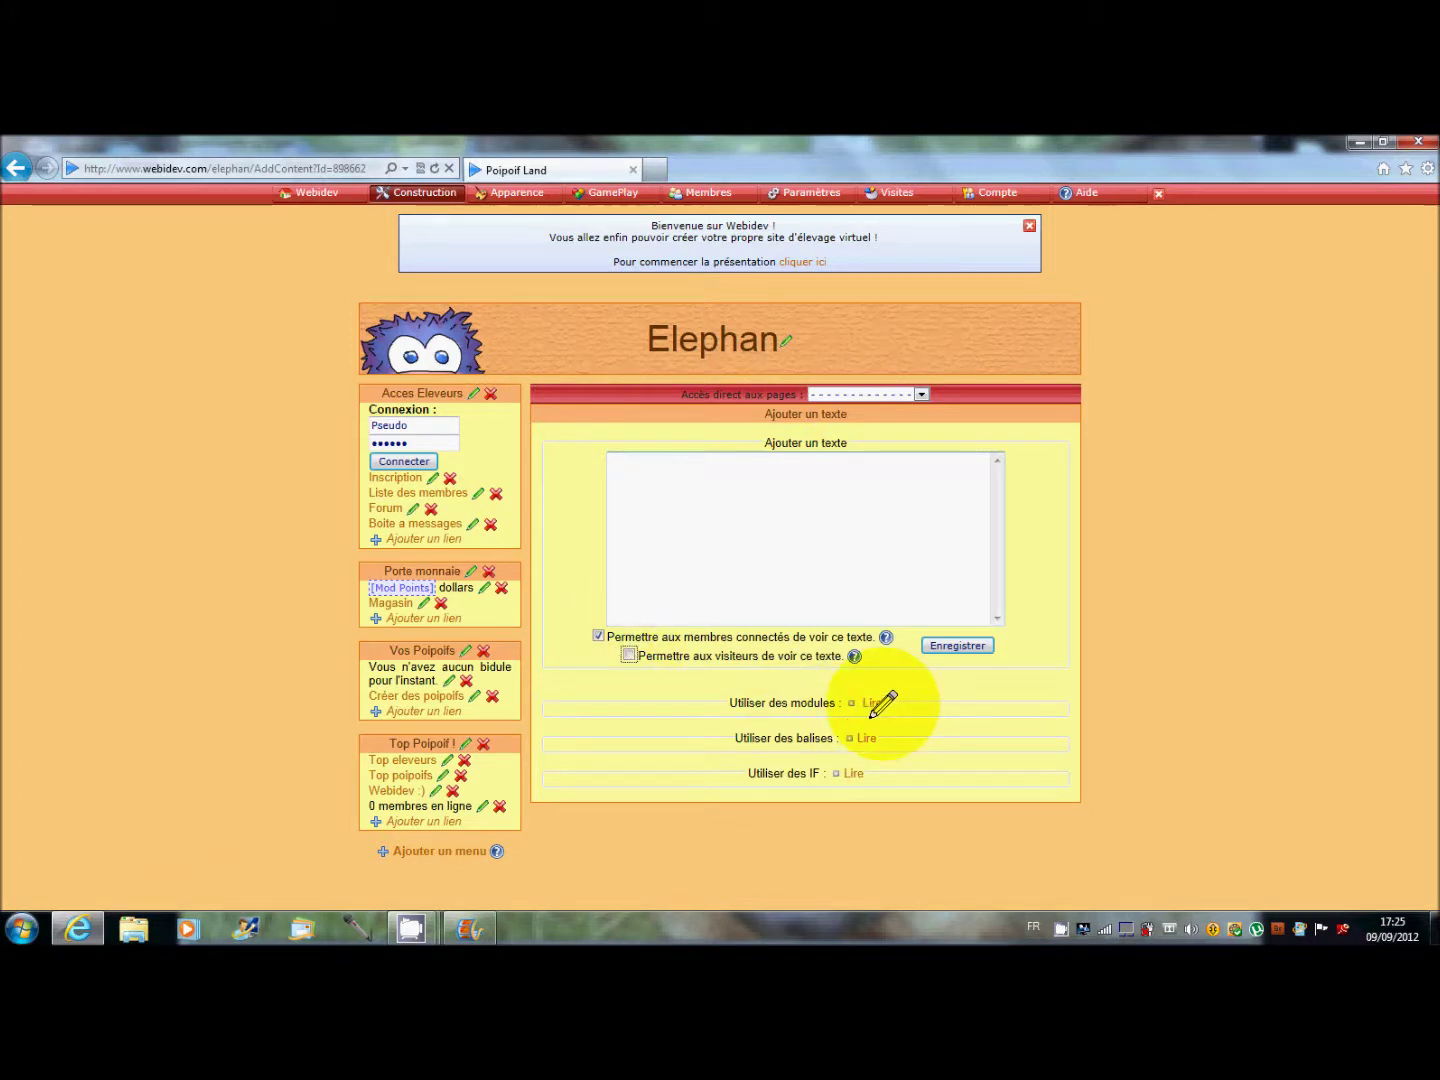
click(872, 703)
scroll(713, 733, down, 1)
scroll(688, 730, down, 3)
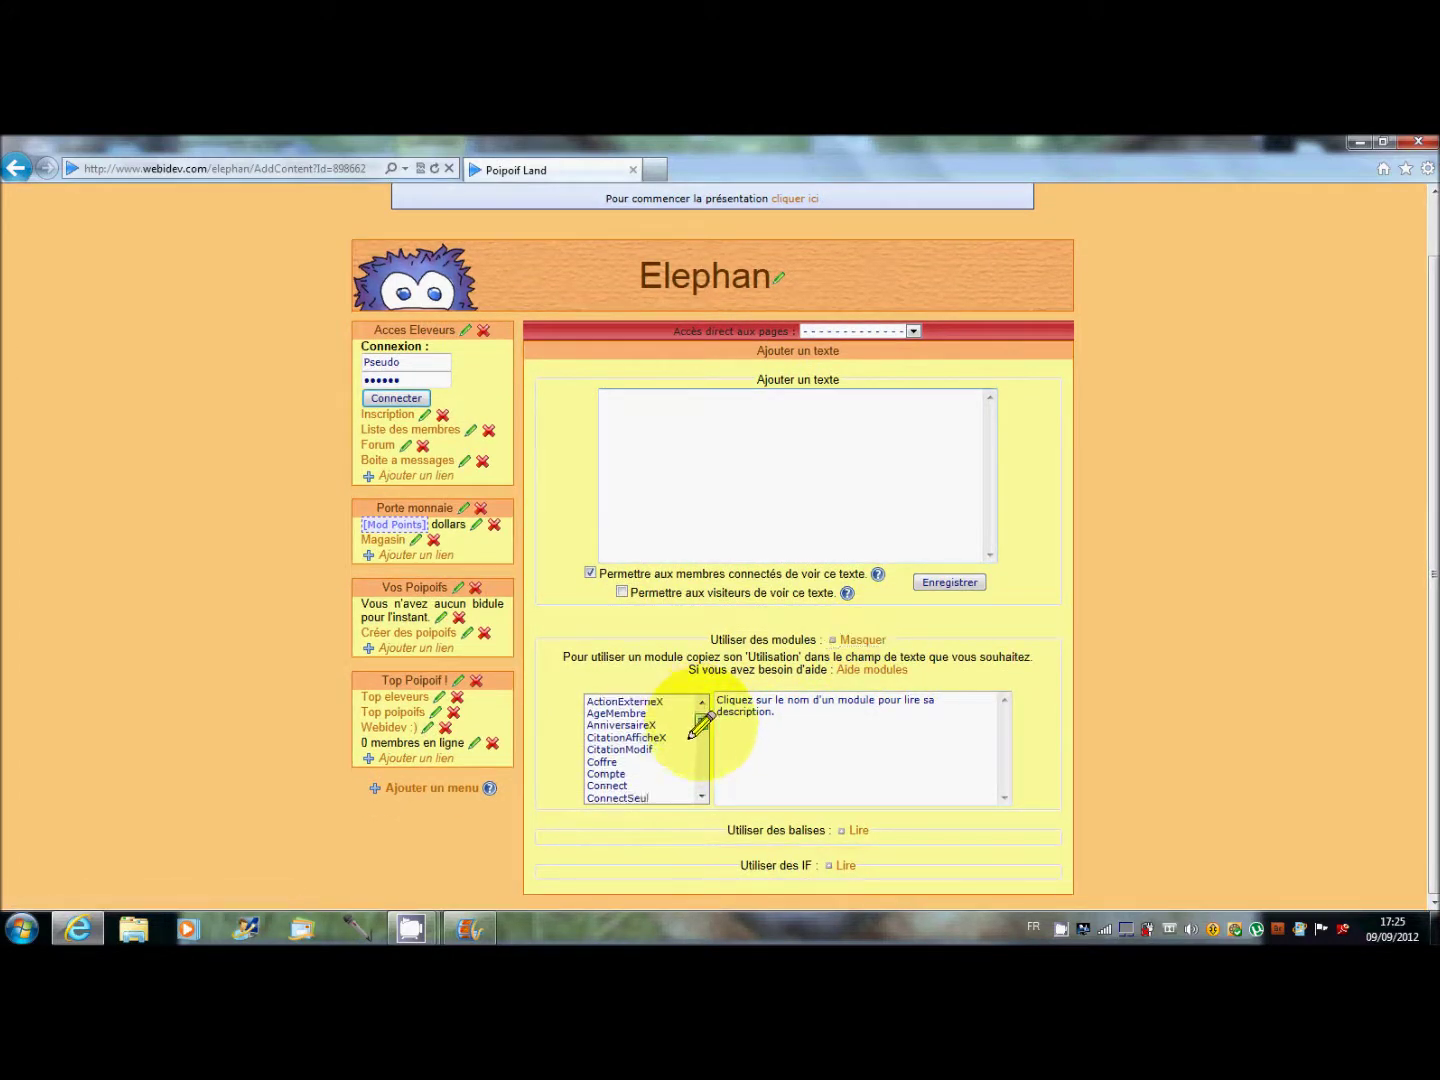
click(645, 762)
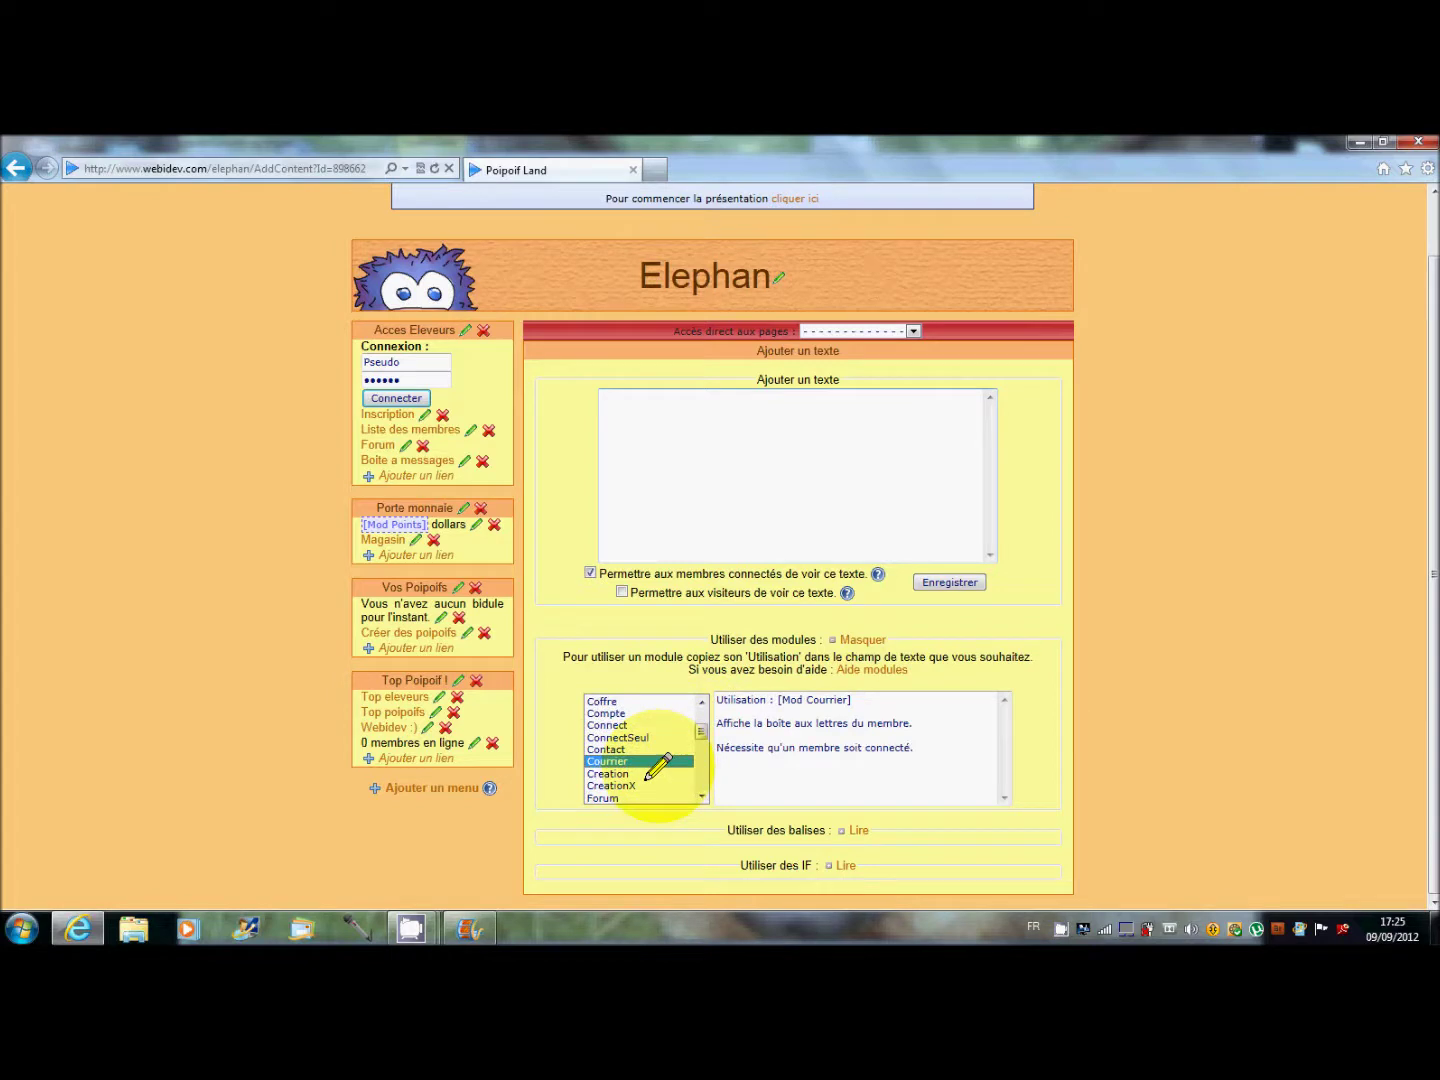
drag(885, 702, 781, 515)
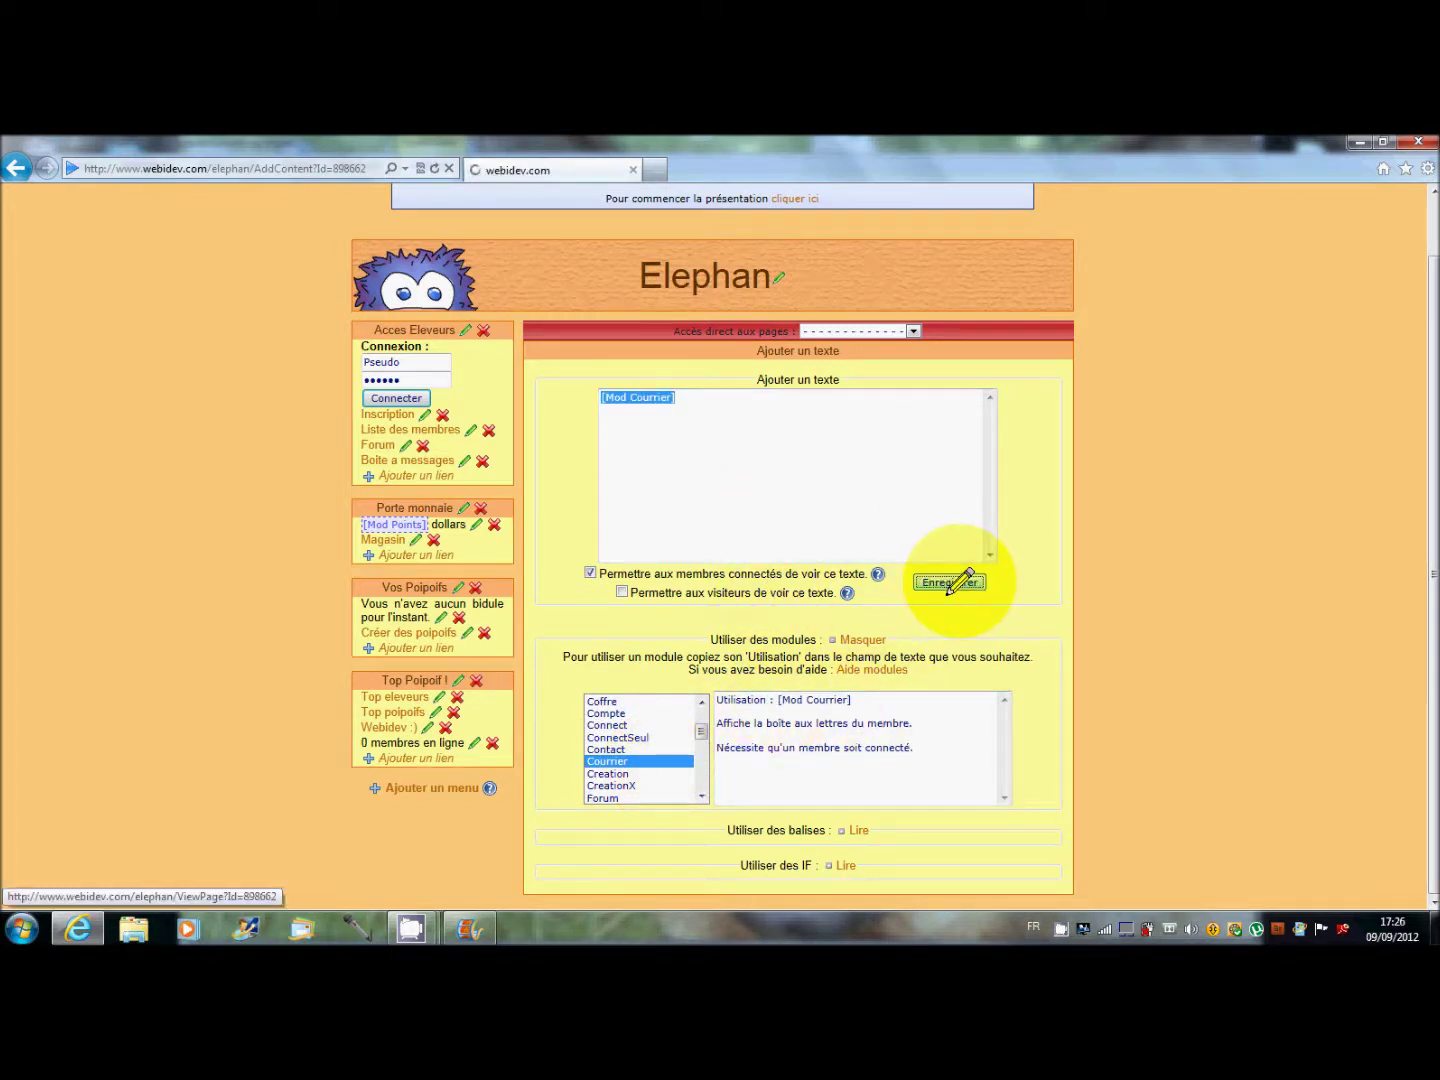
click(949, 582)
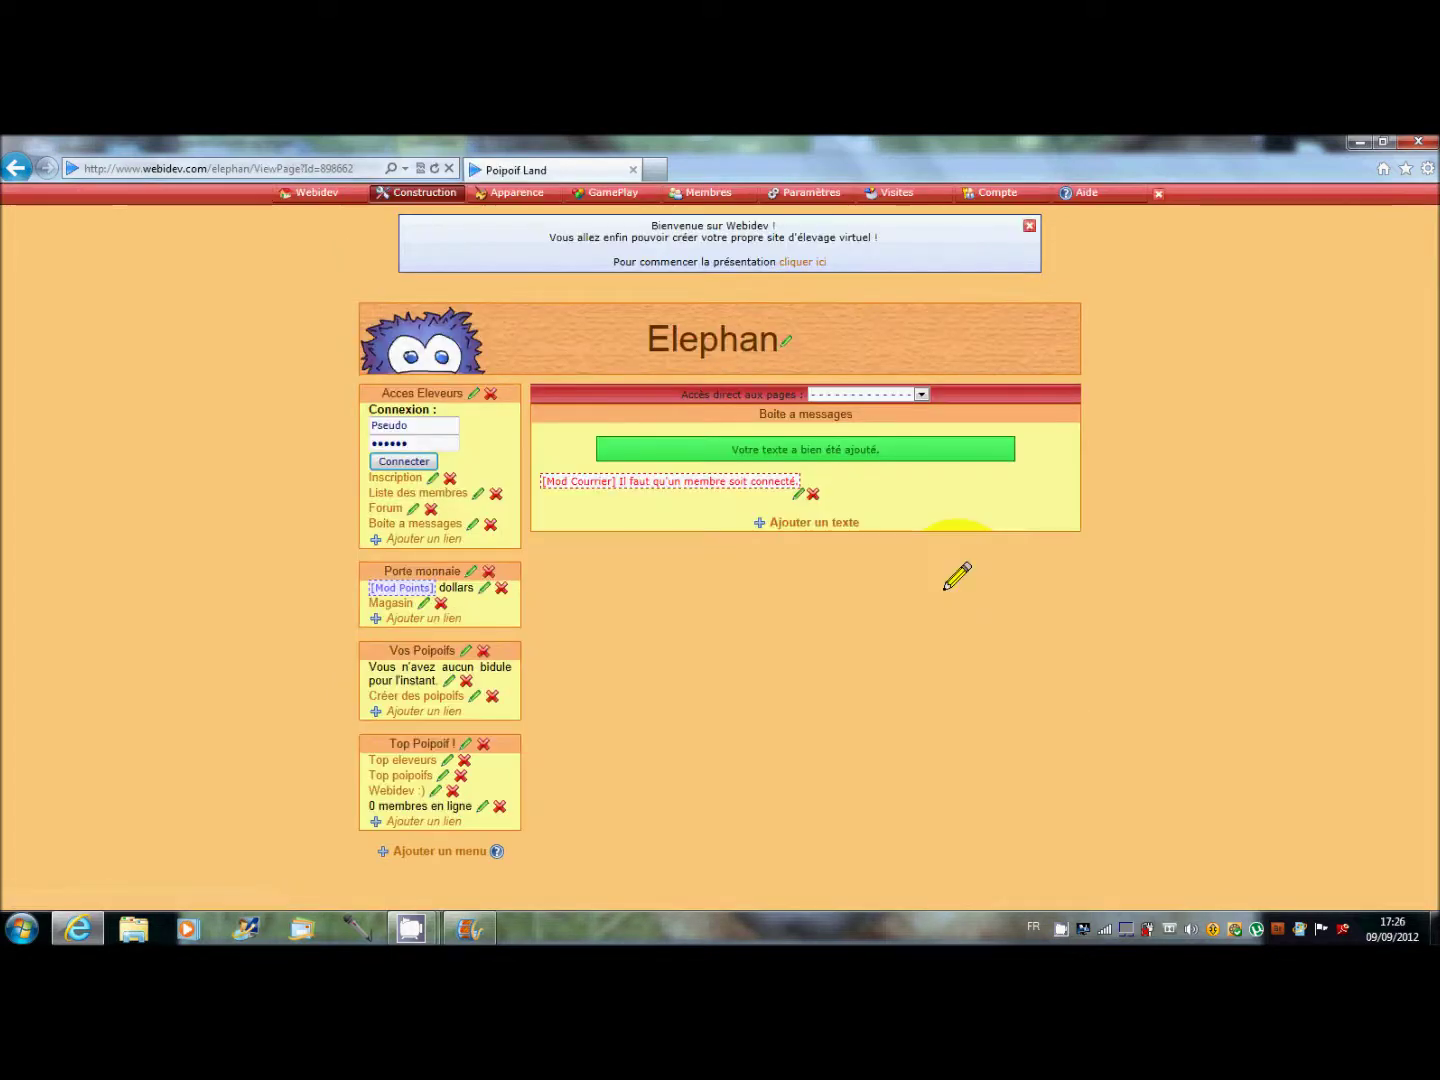
Add a text-or-module entry to the Acces Eleveurs menu and fill in its label
click(438, 543)
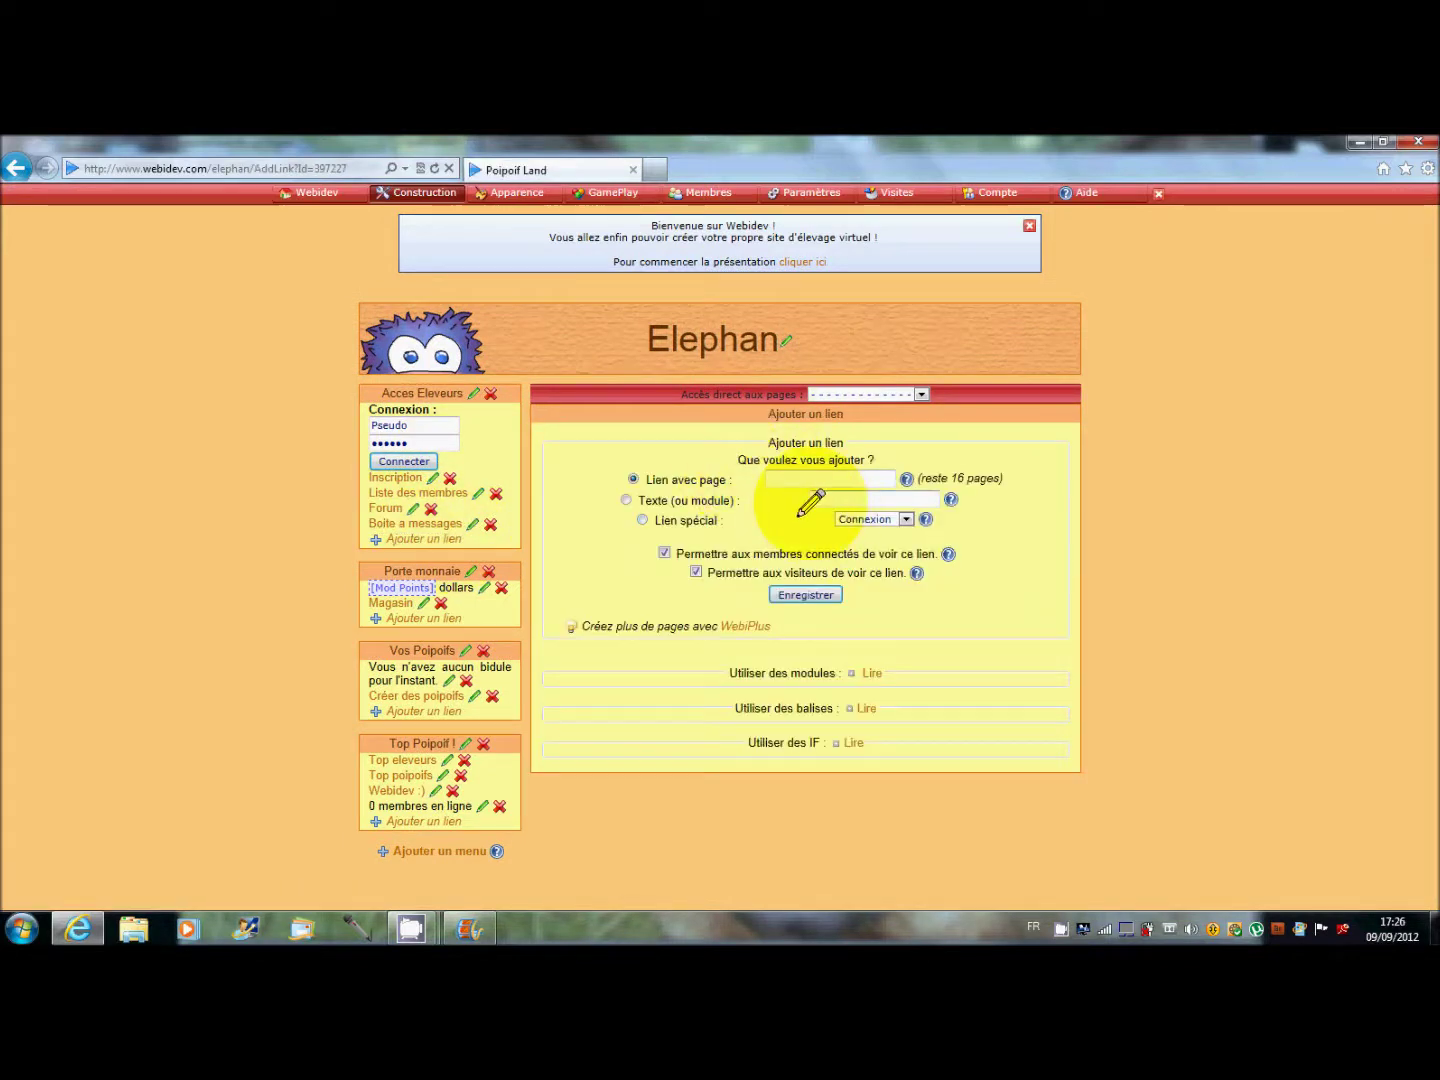
click(626, 500)
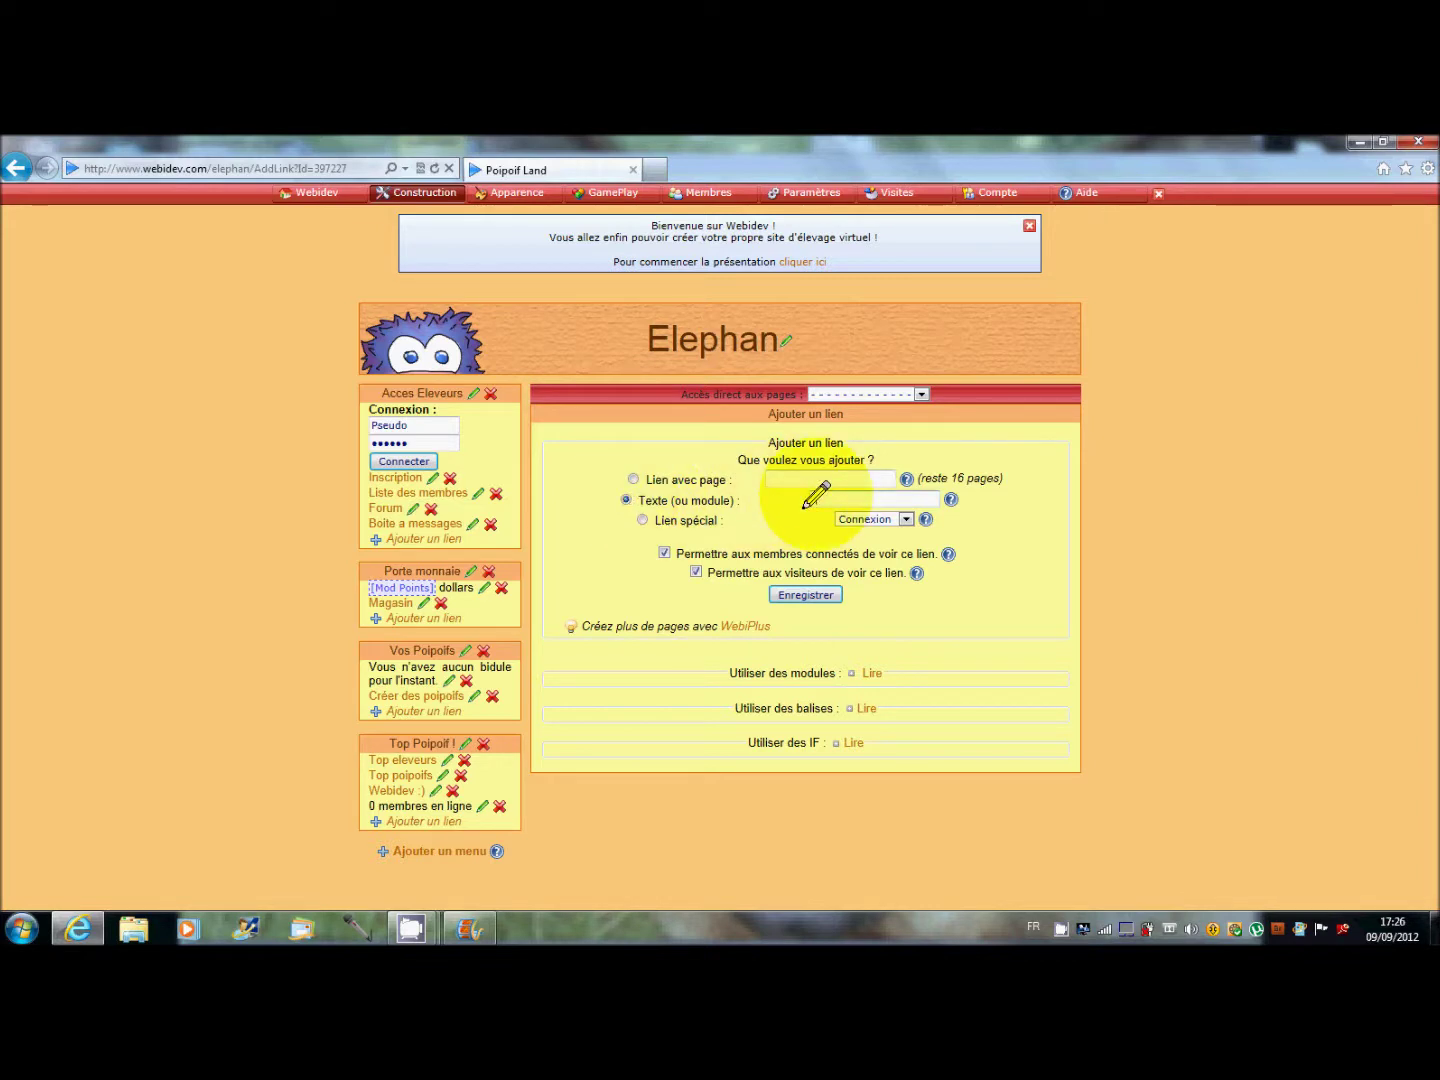
click(815, 499)
key(Caps_Lock)
text(lol)
key(BackSpace)
key(BackSpace)
key(BackSpace)
key(Caps_Lock)
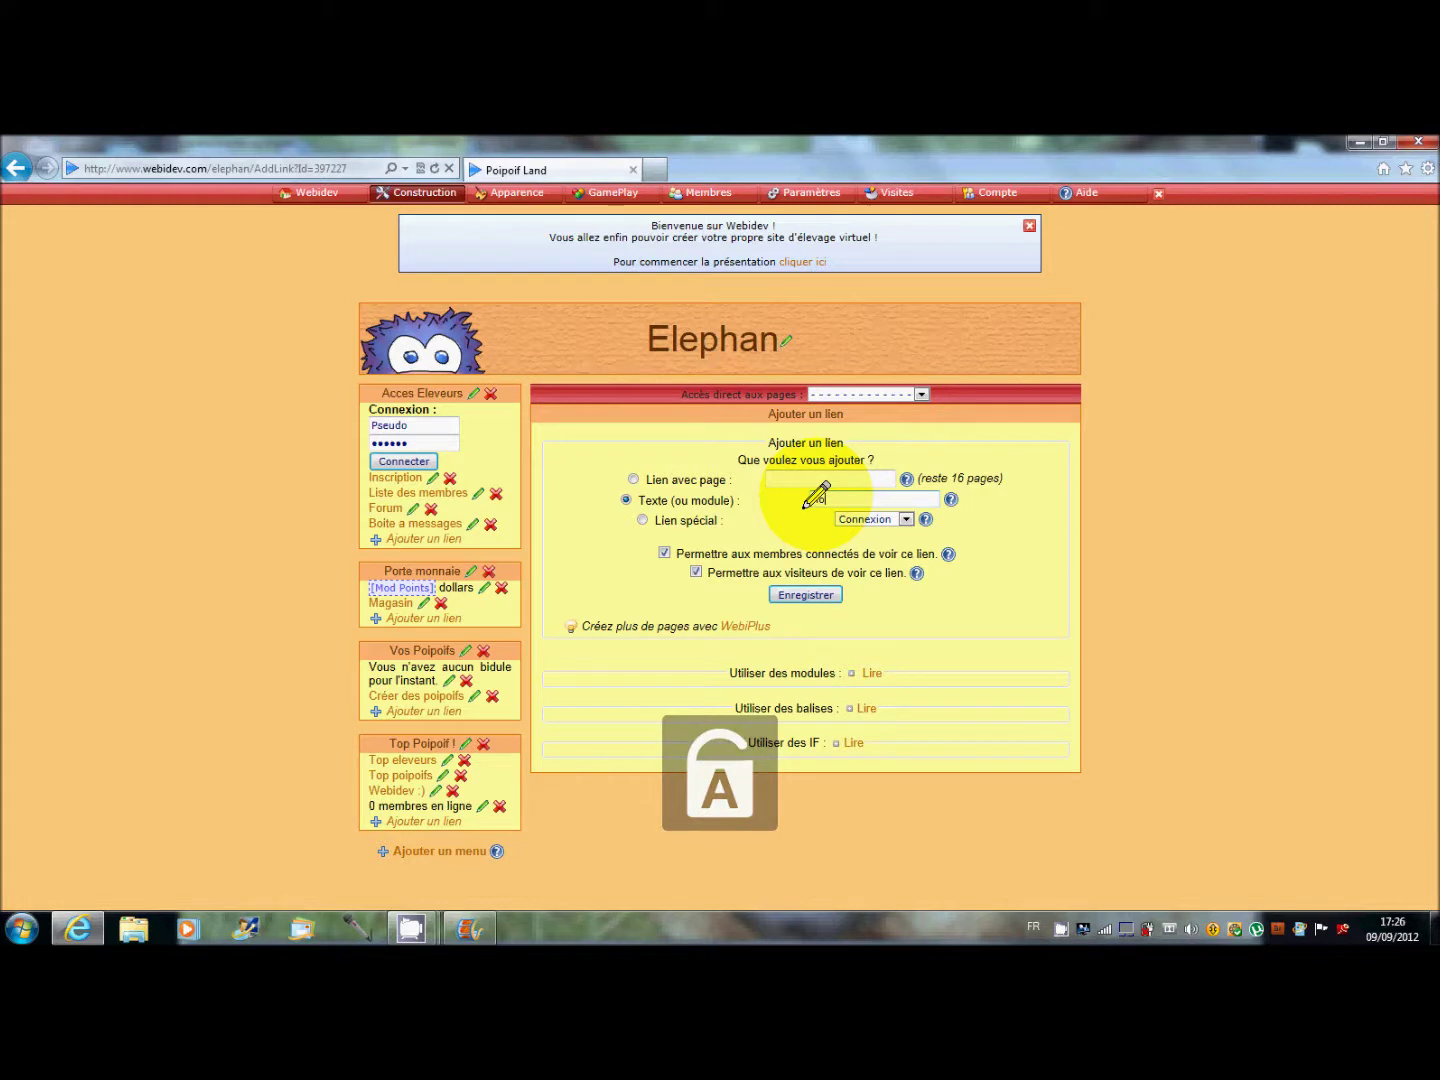
key(BackSpace)
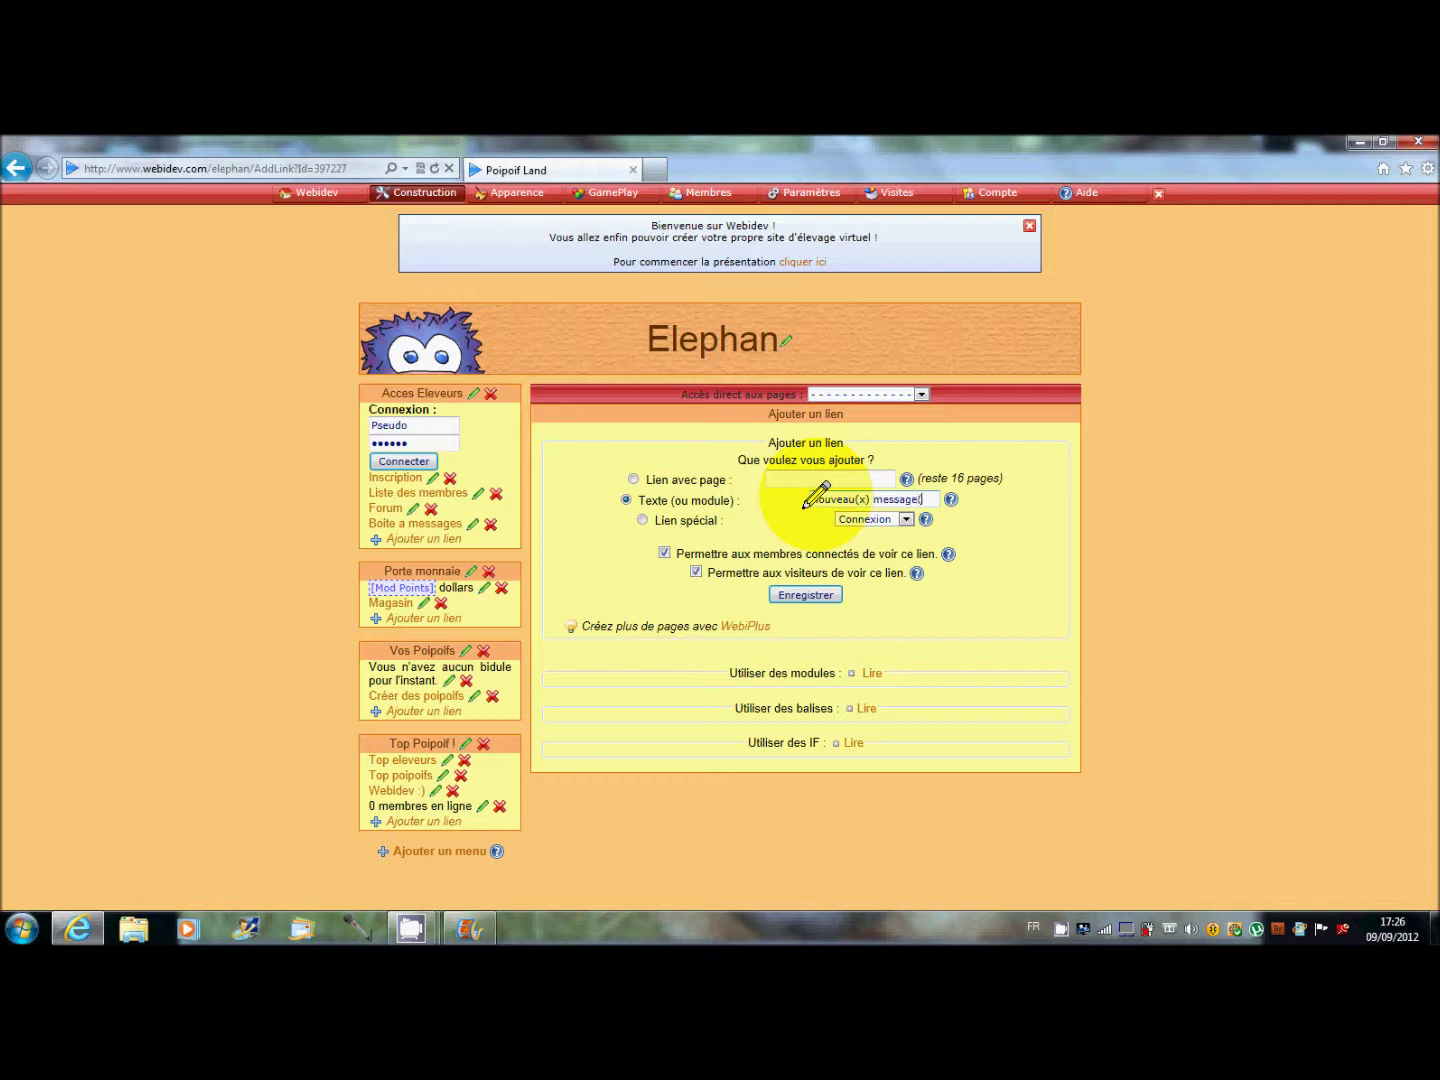
Put the [Mod NbMail] code before 'nouveau(x) message(s)' and save the entry
click(866, 673)
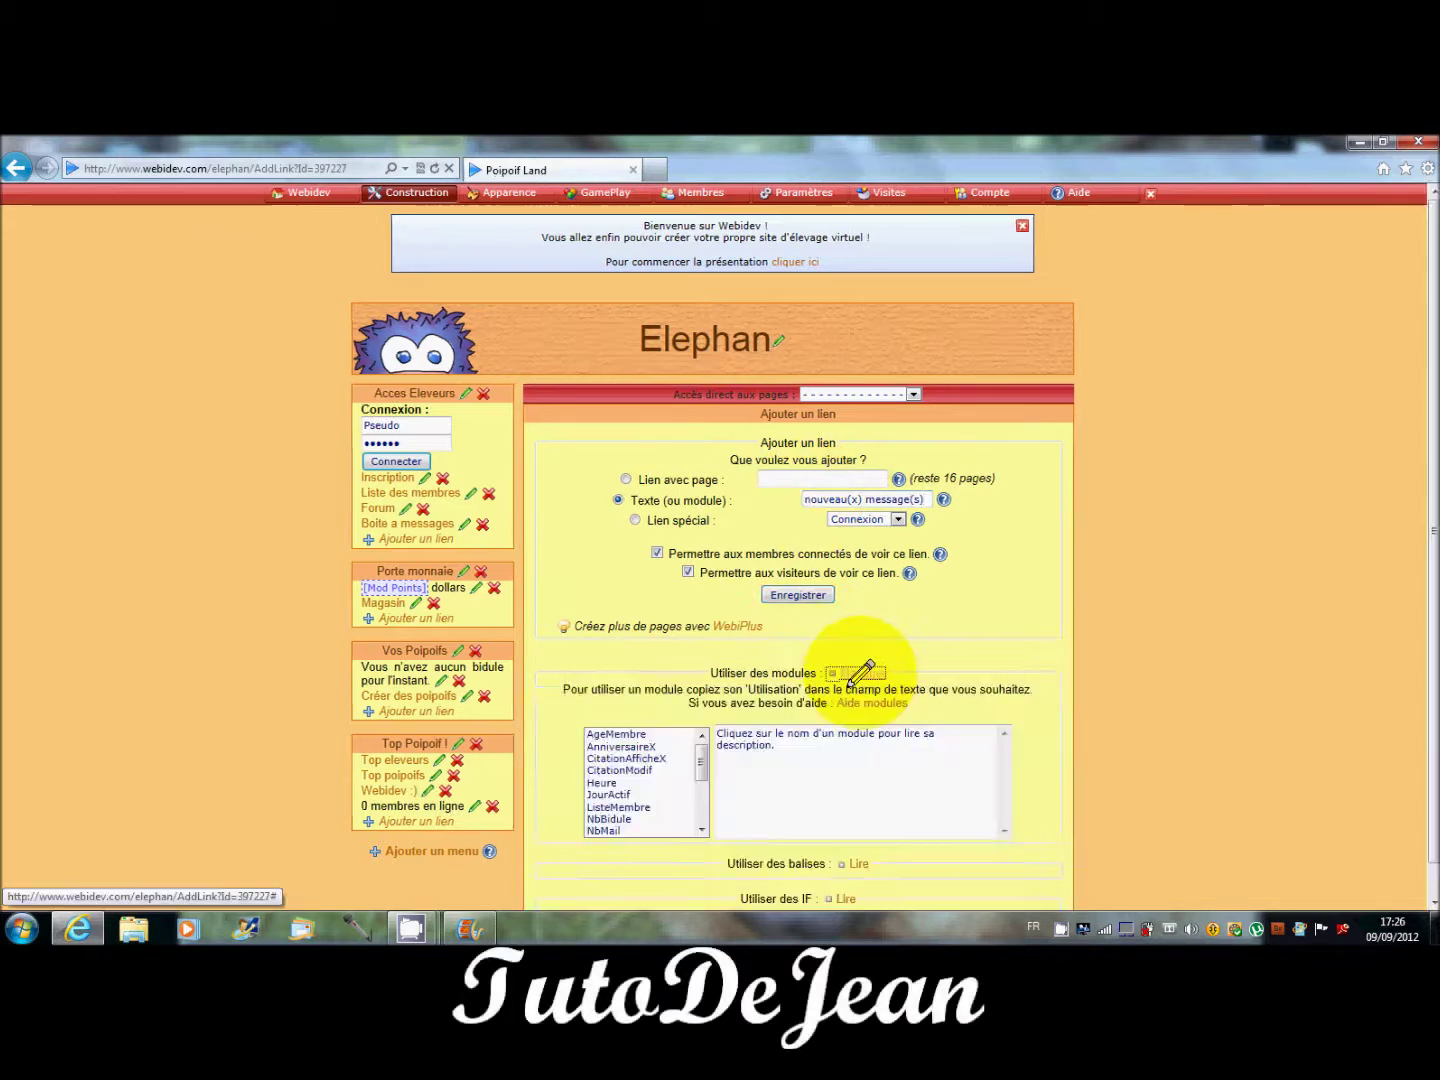
scroll(830, 680, down, 1)
scroll(691, 741, down, 2)
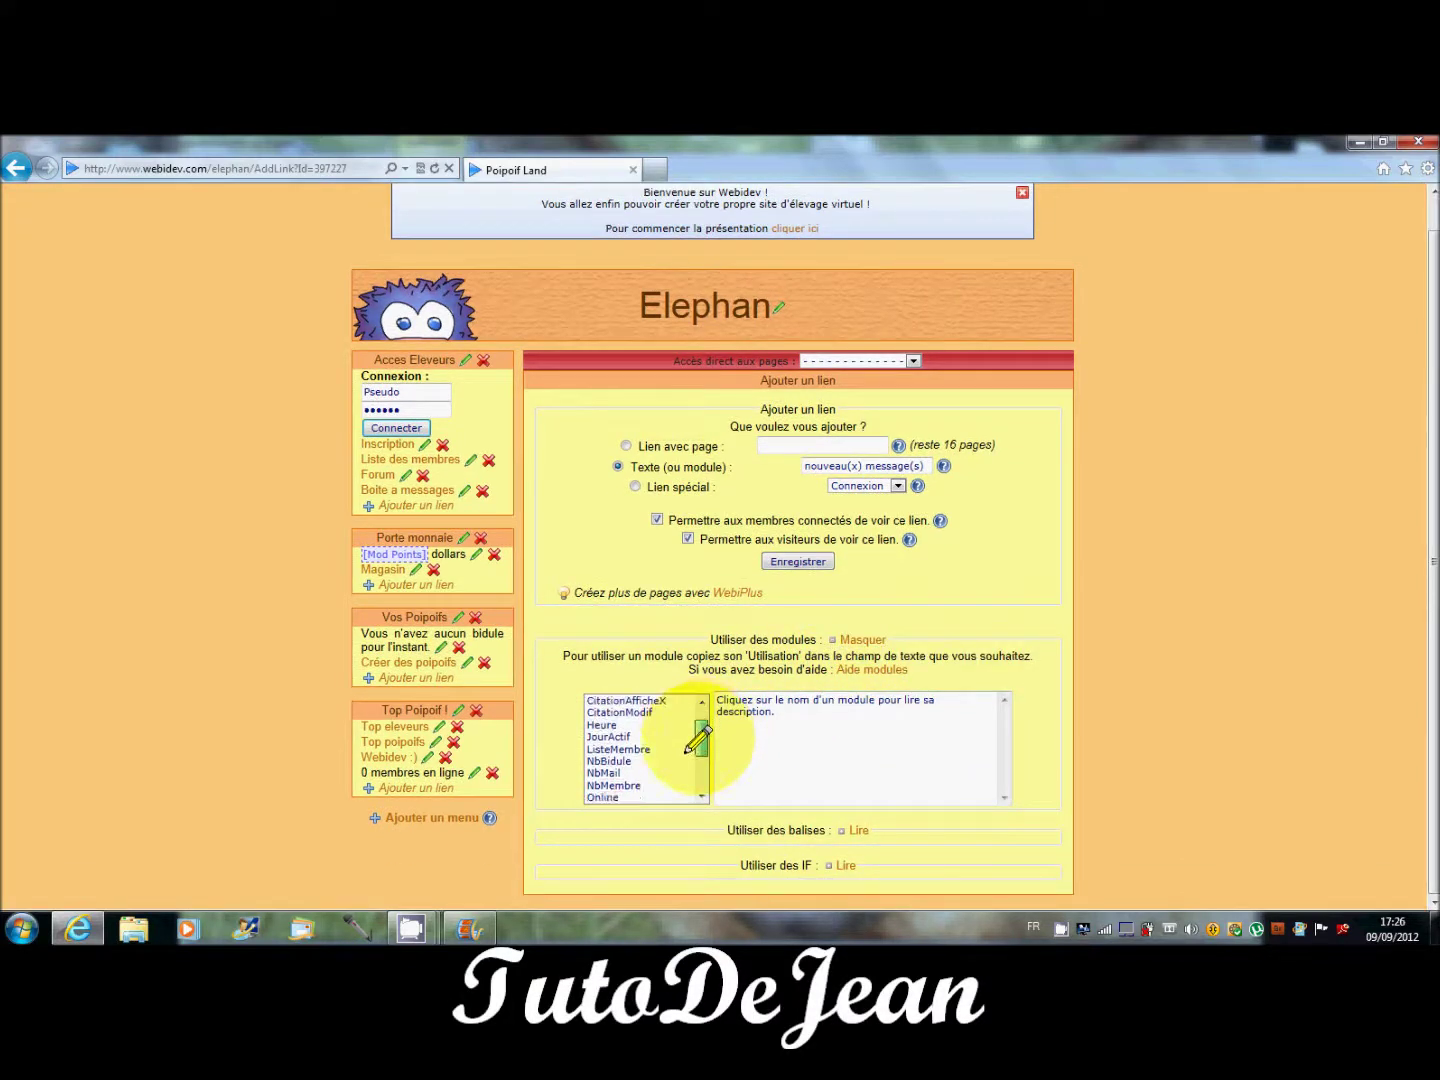
click(620, 773)
drag(845, 700, 812, 465)
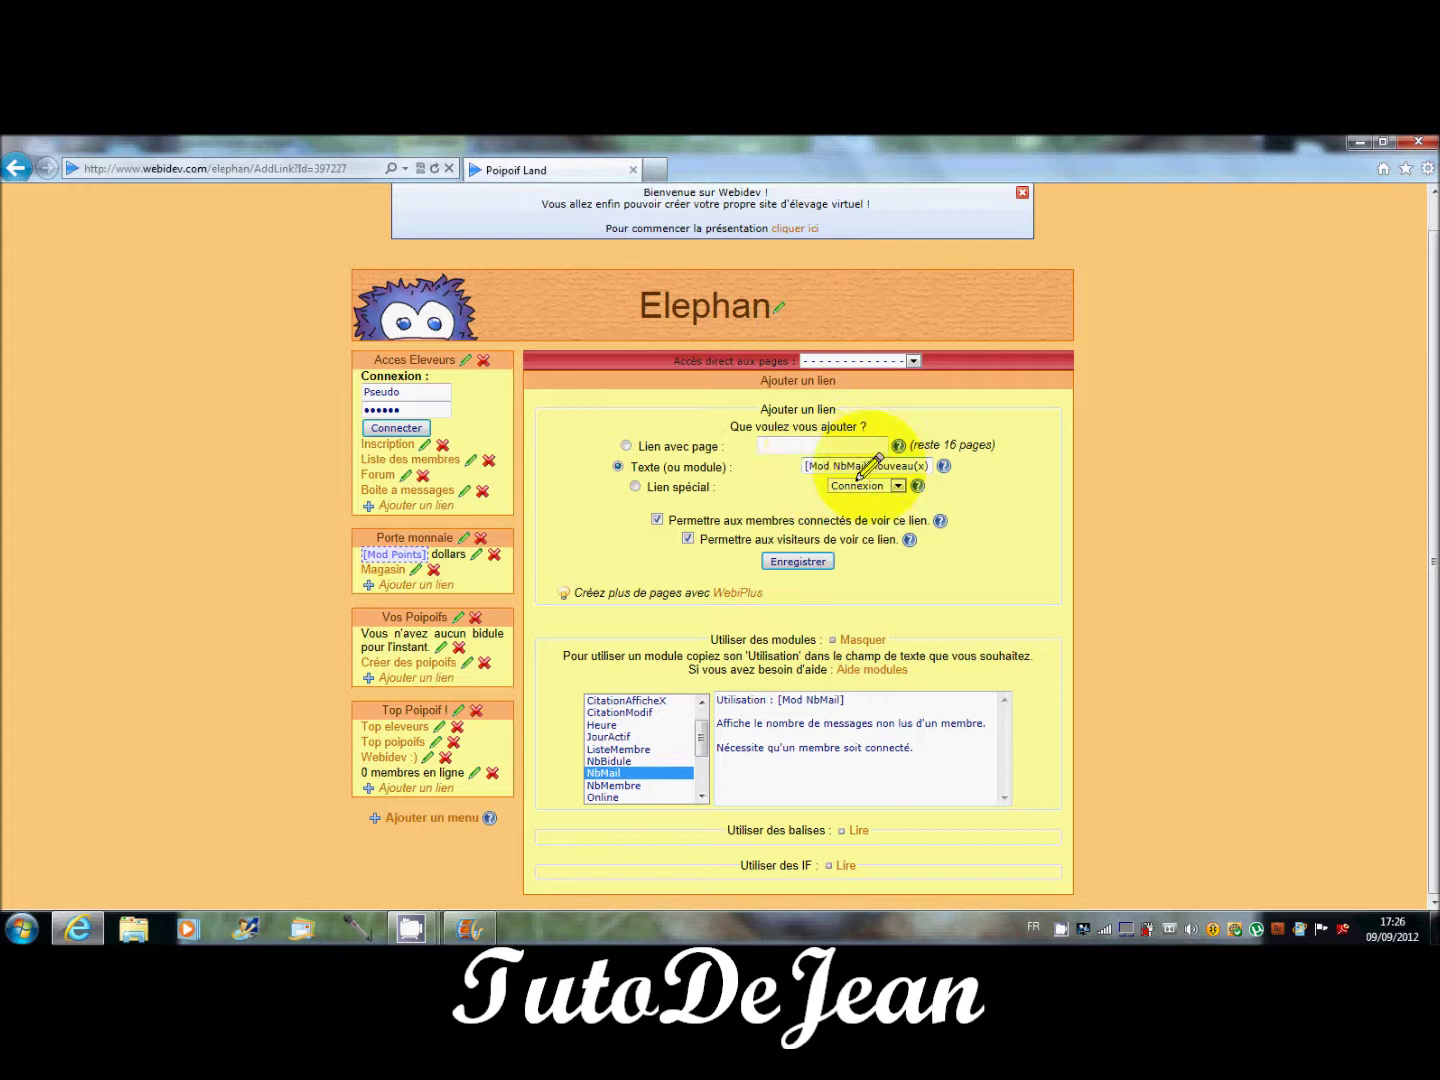
drag(688, 539, 800, 572)
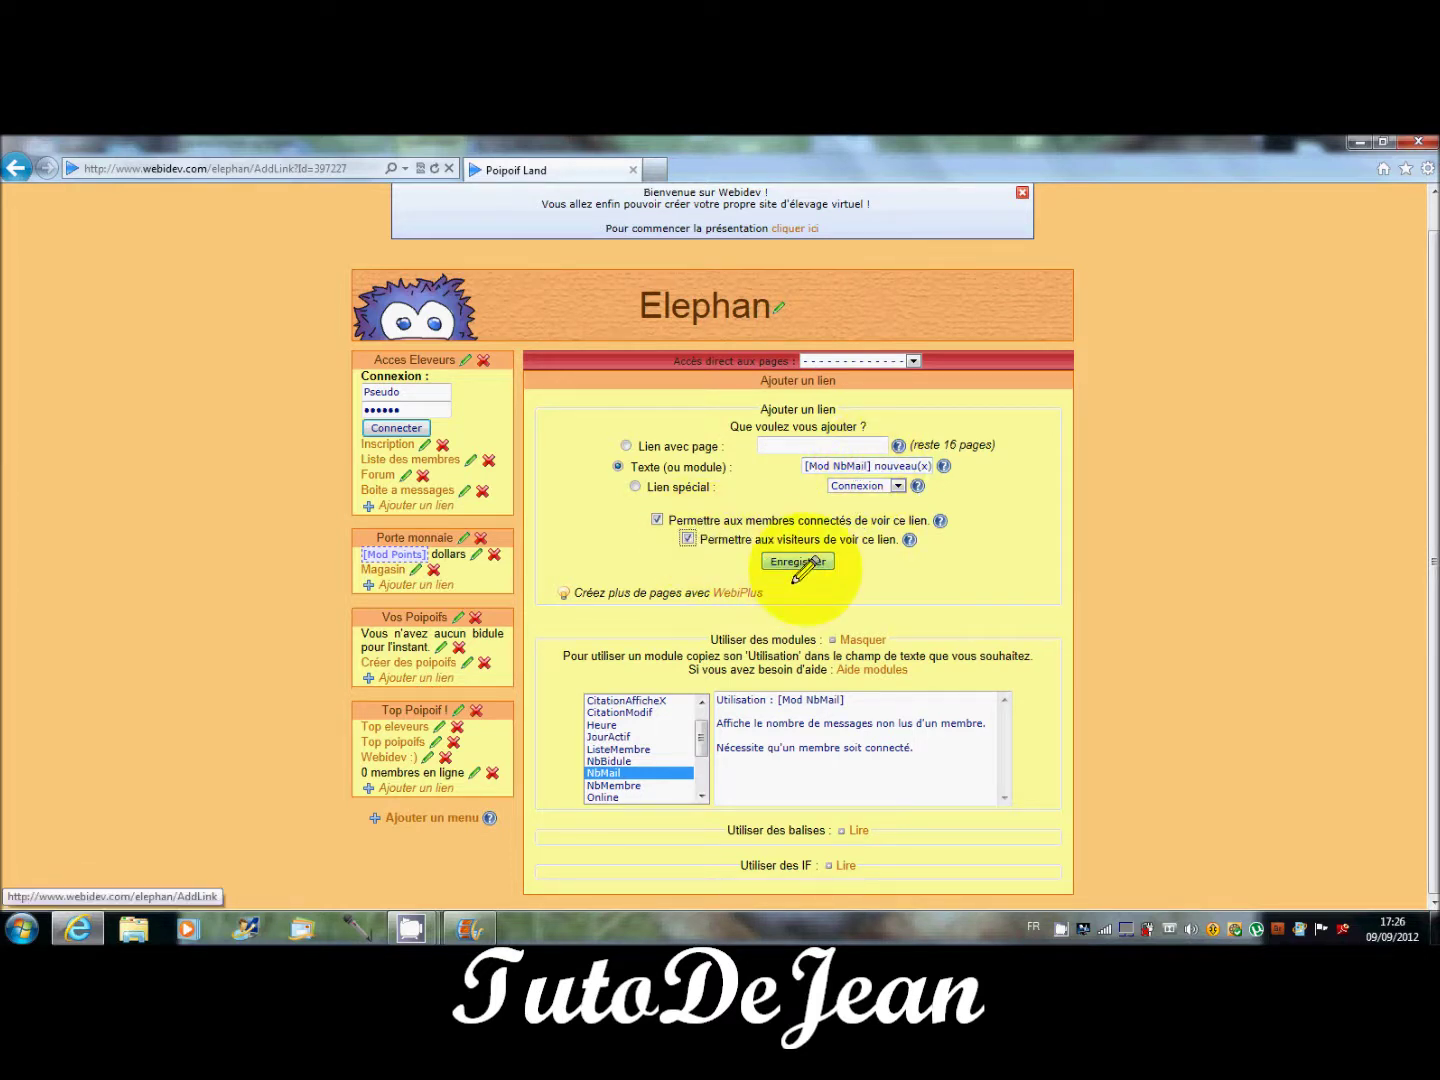
click(798, 563)
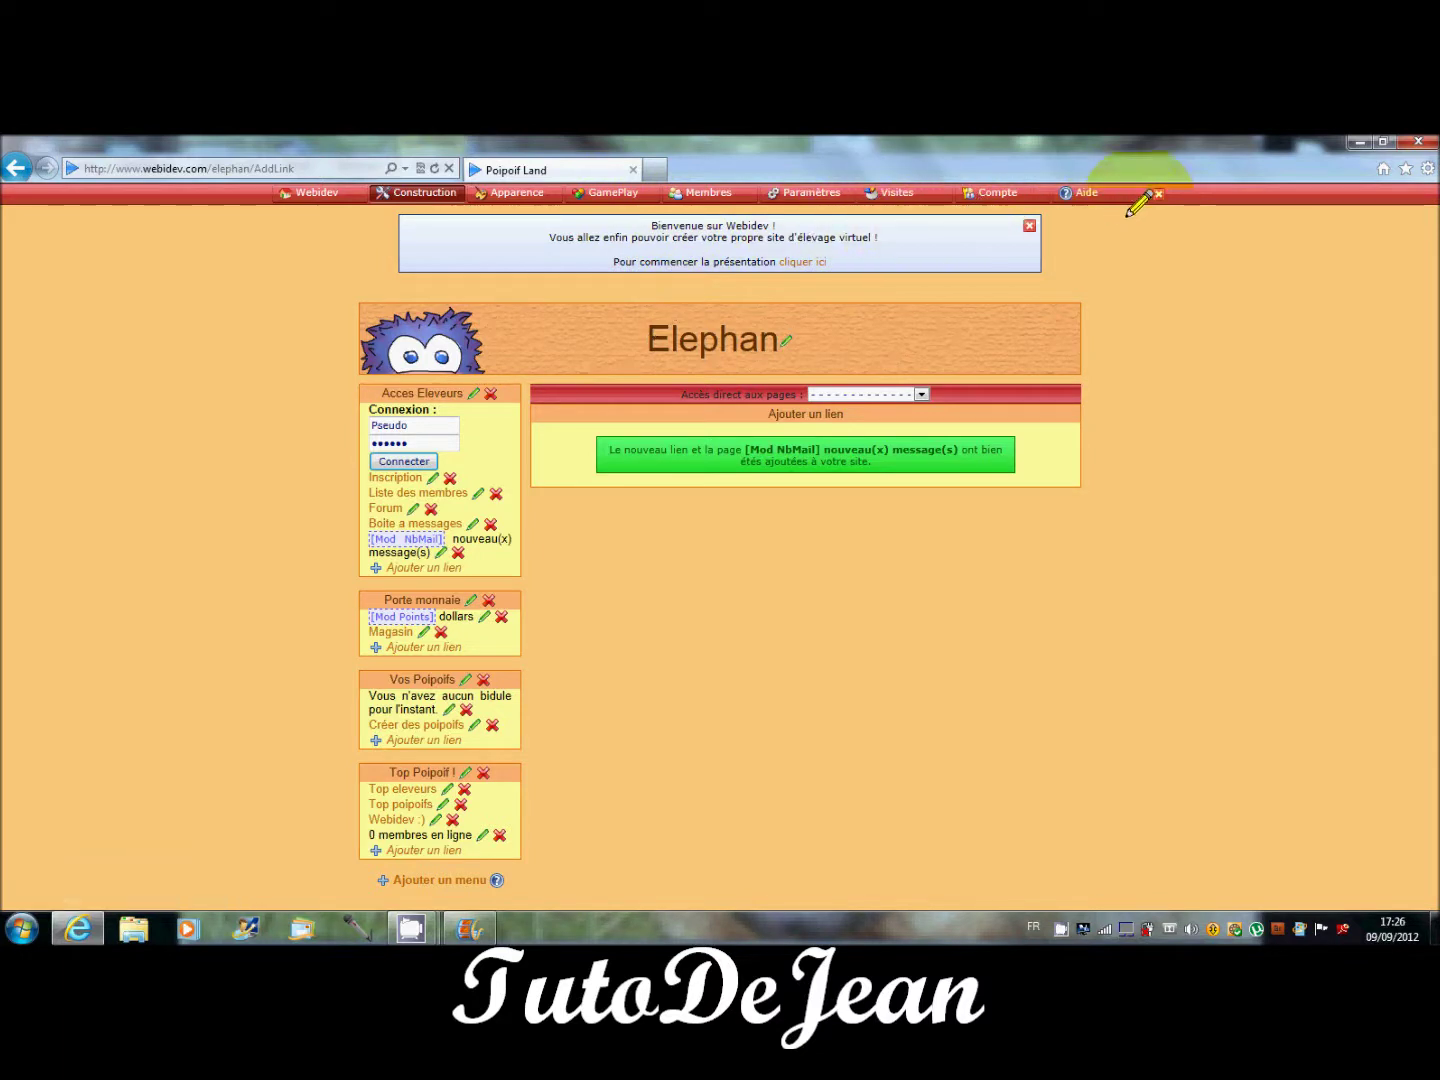
click(1152, 195)
drag(283, 168, 190, 168)
text(m/elep)
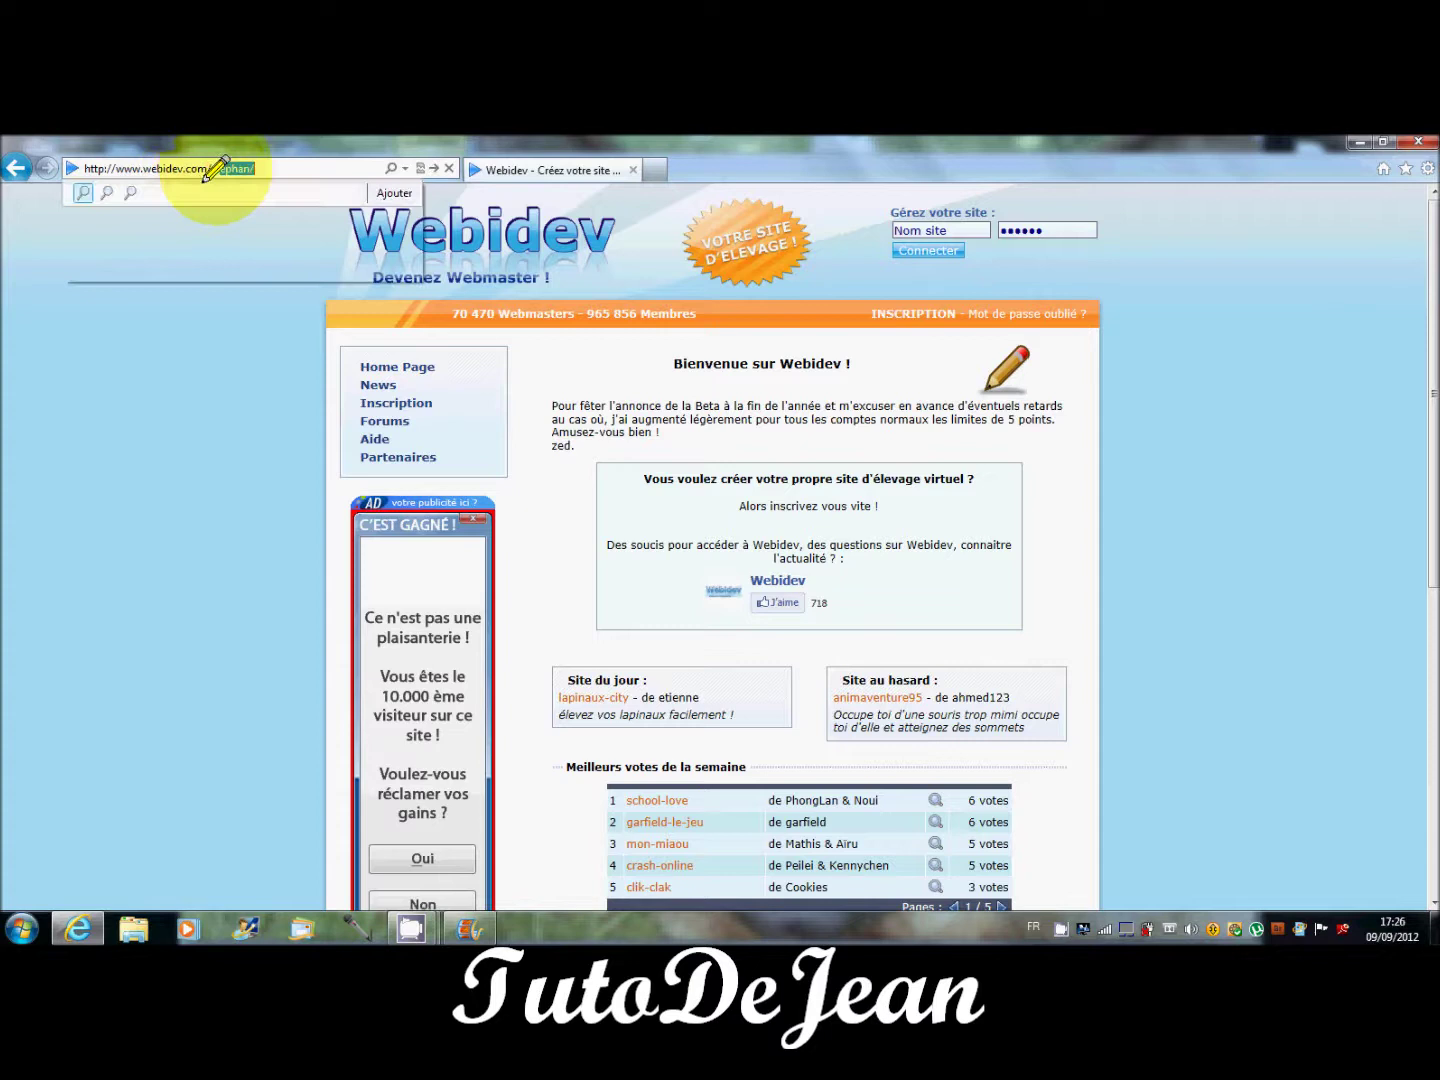
text(han)
key(Return)
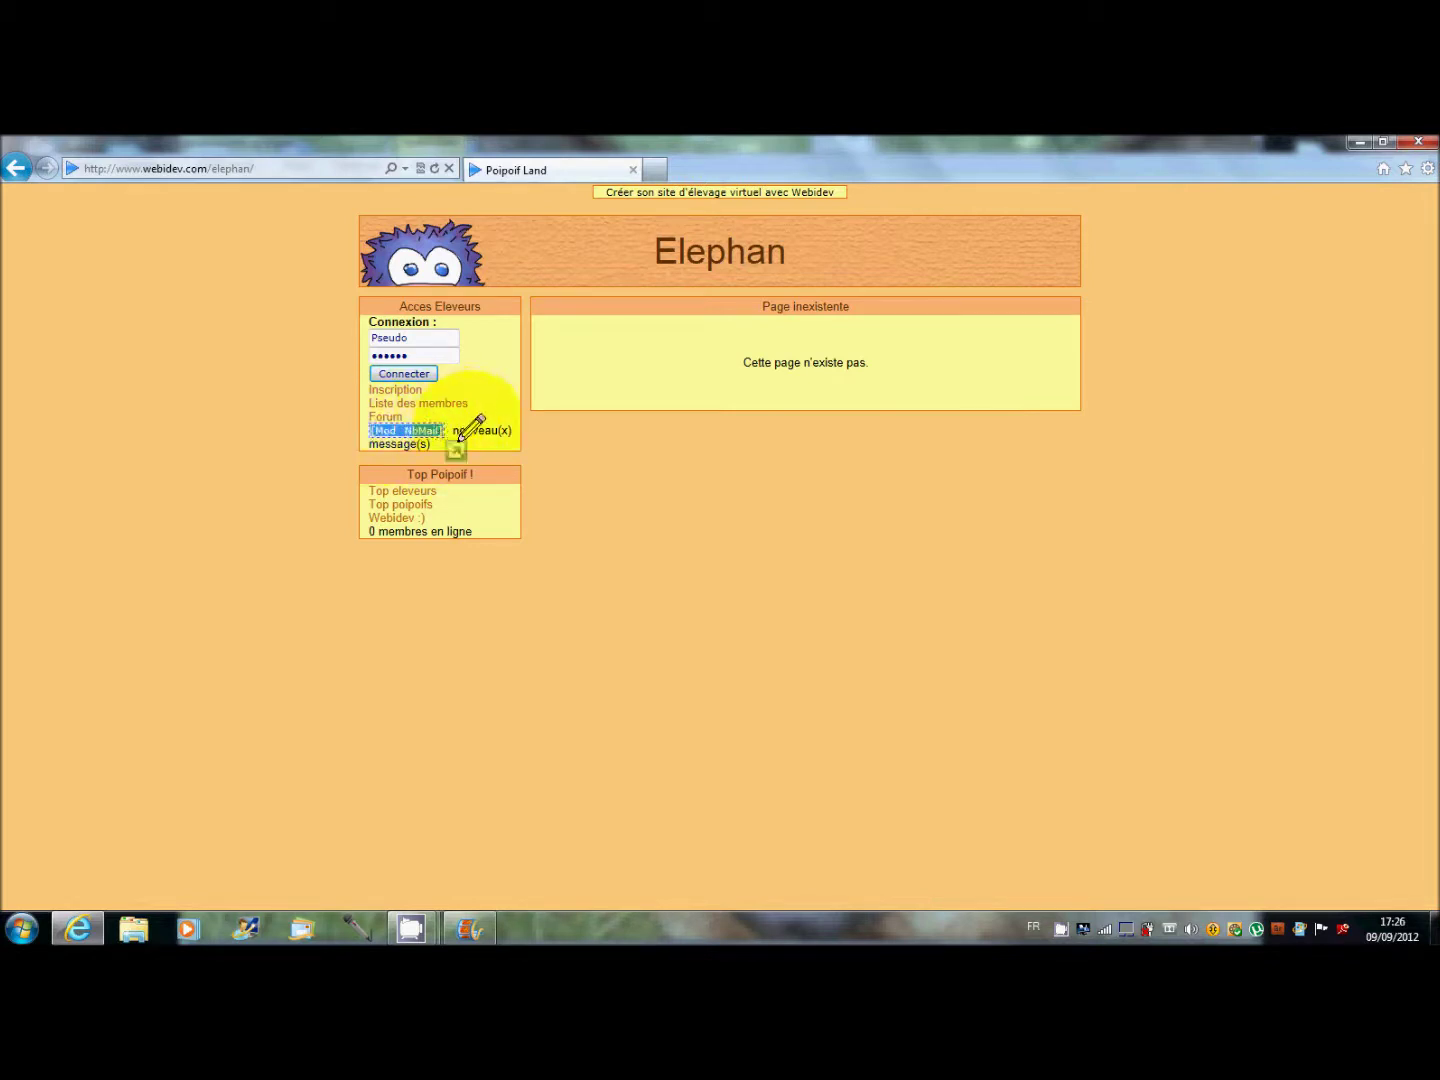
Open the registration form and enter the account password and e-mail address
click(396, 391)
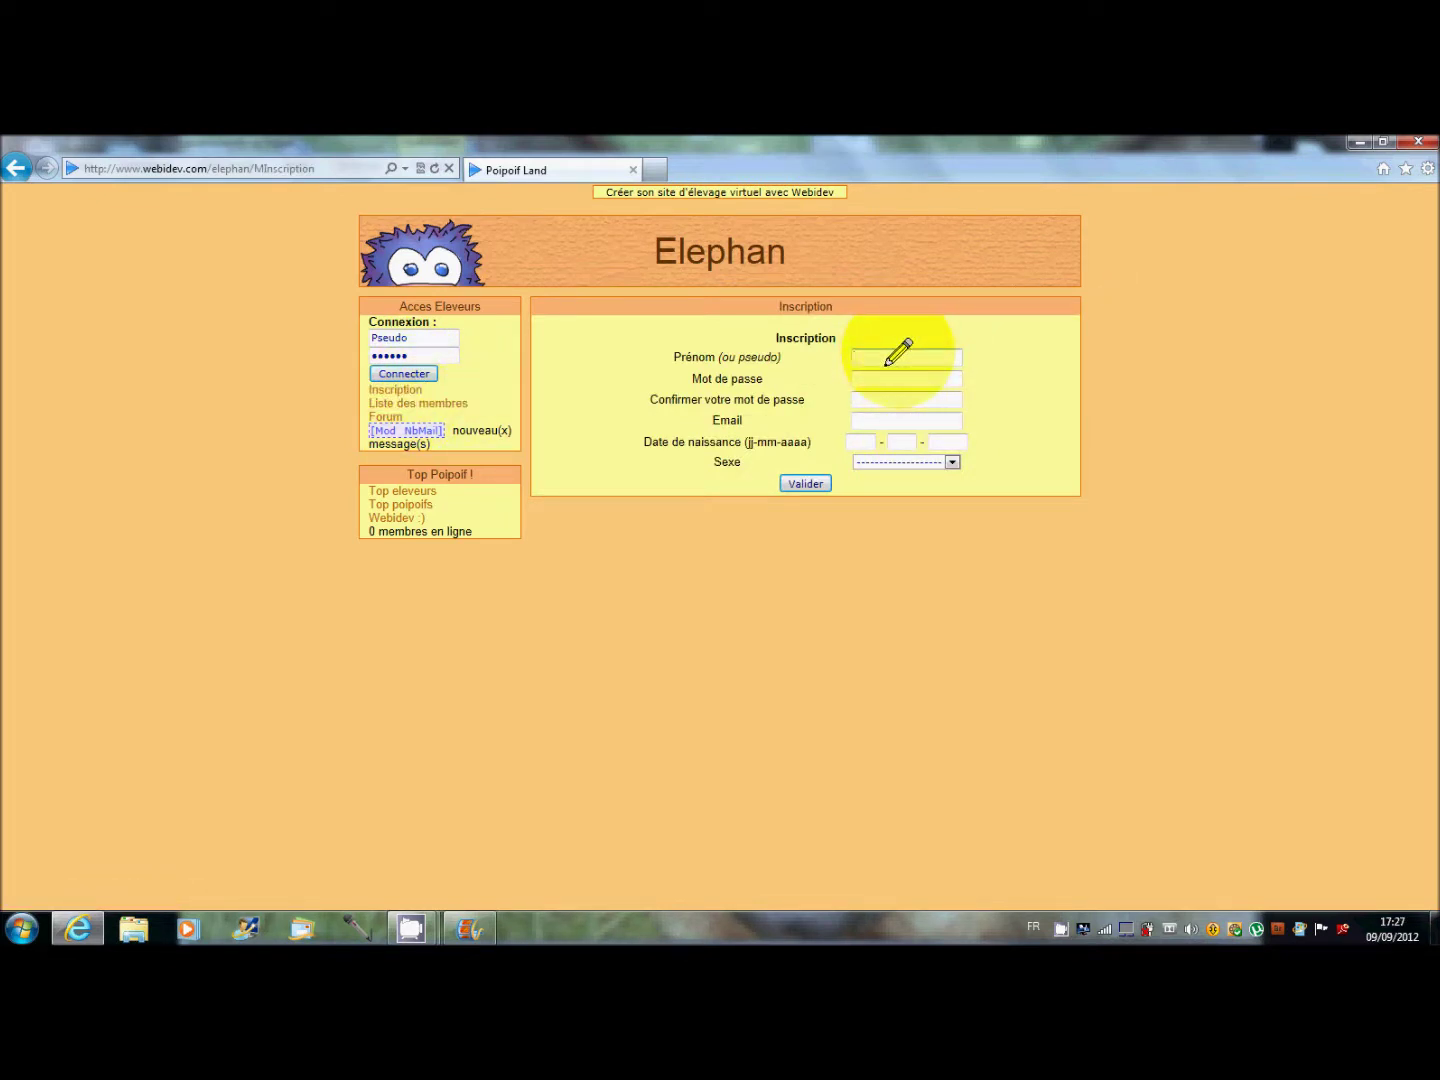
click(885, 363)
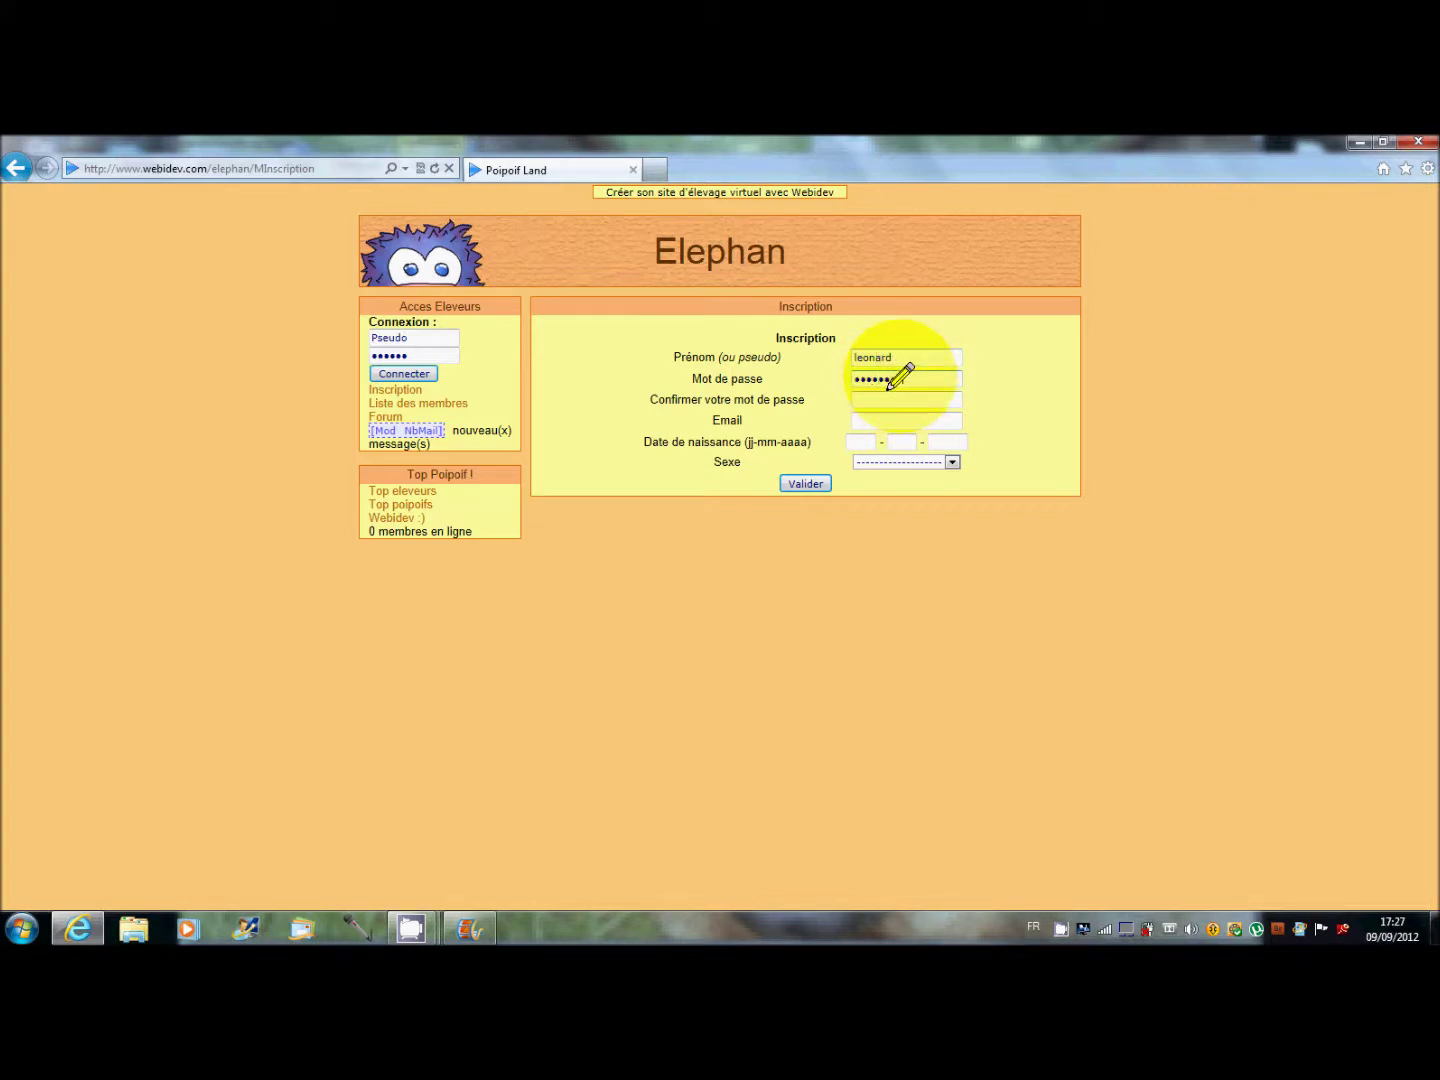
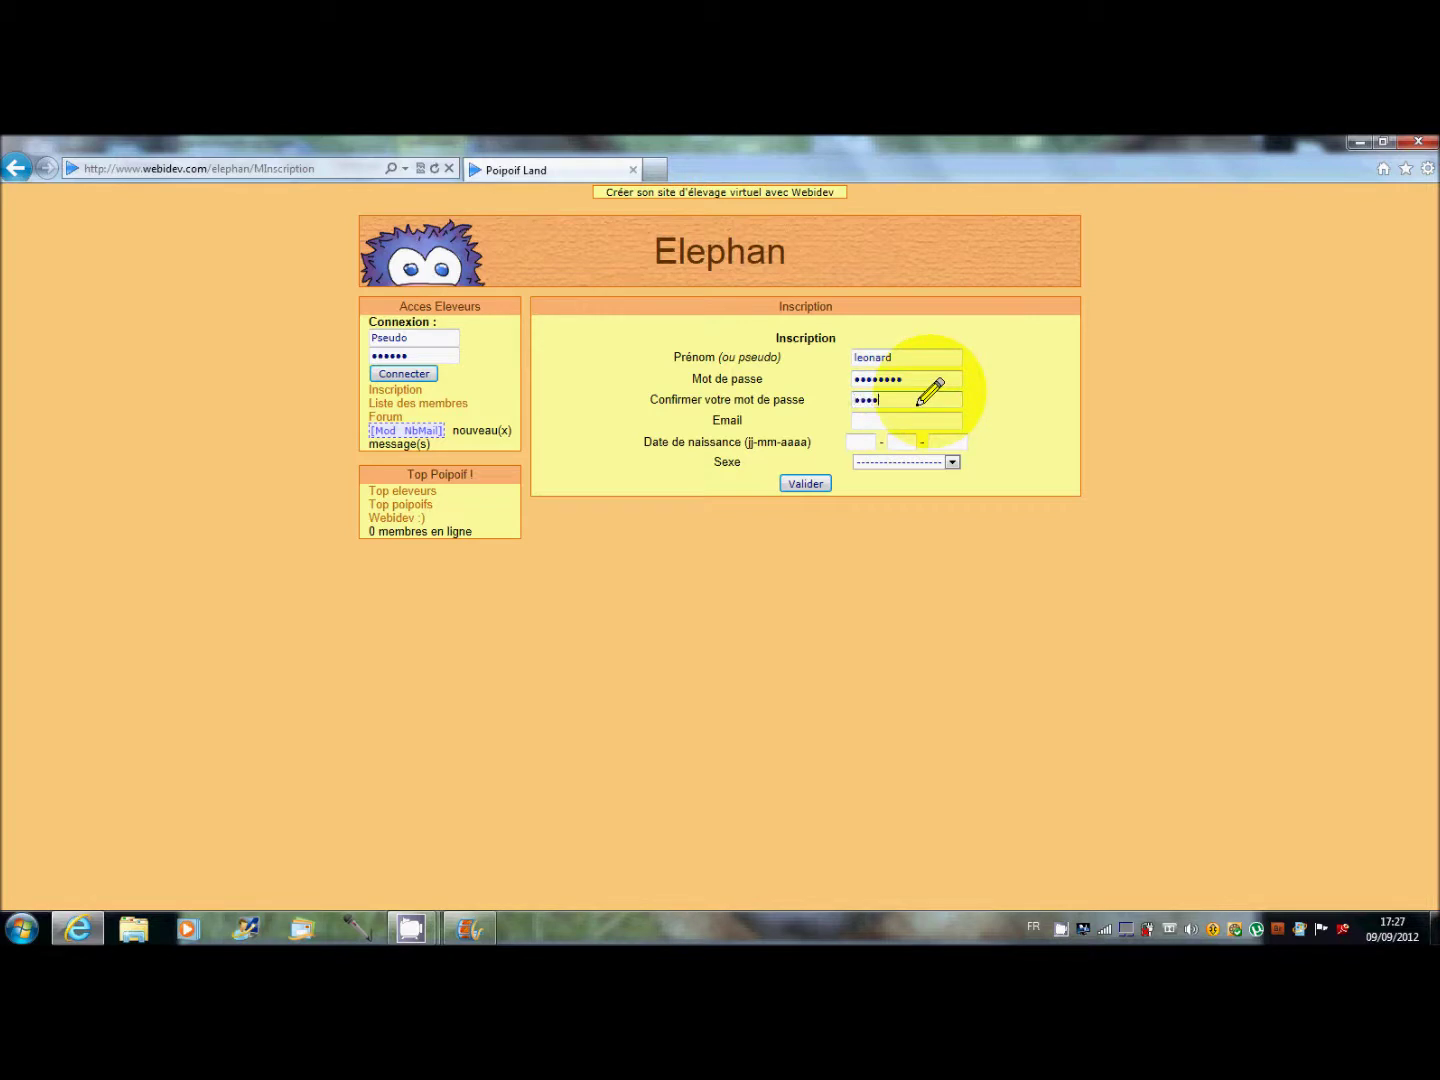
click(905, 424)
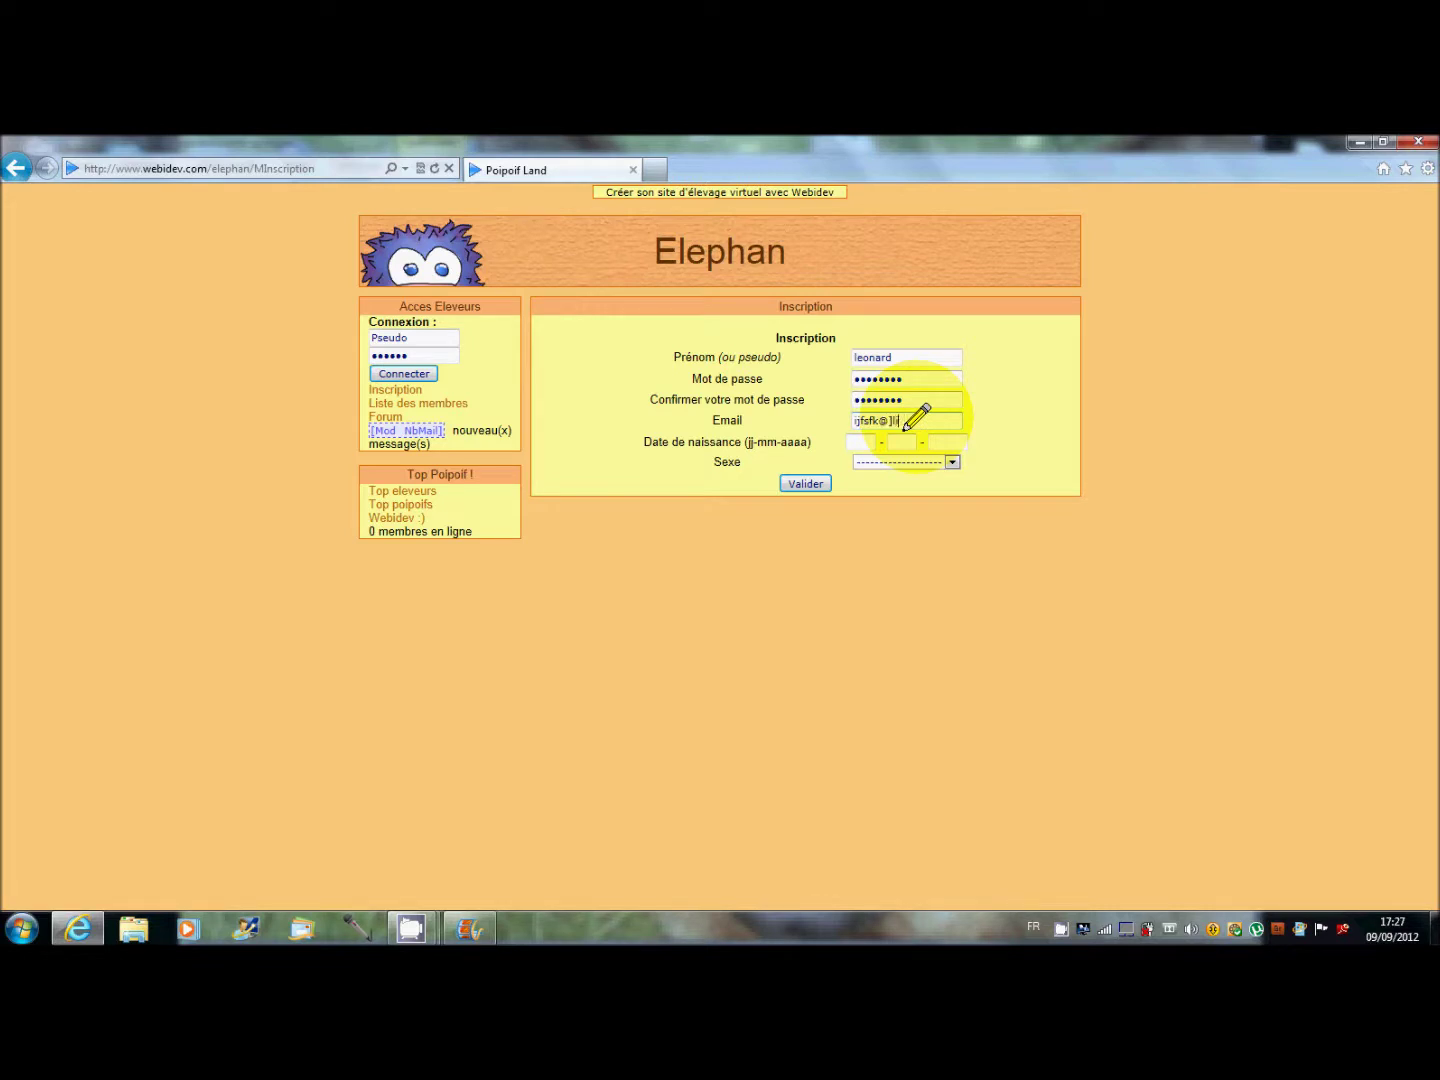
Set the birth date to 11-10-1990 and sex to Masculin, then submit the registration
key(Caps_Lock)
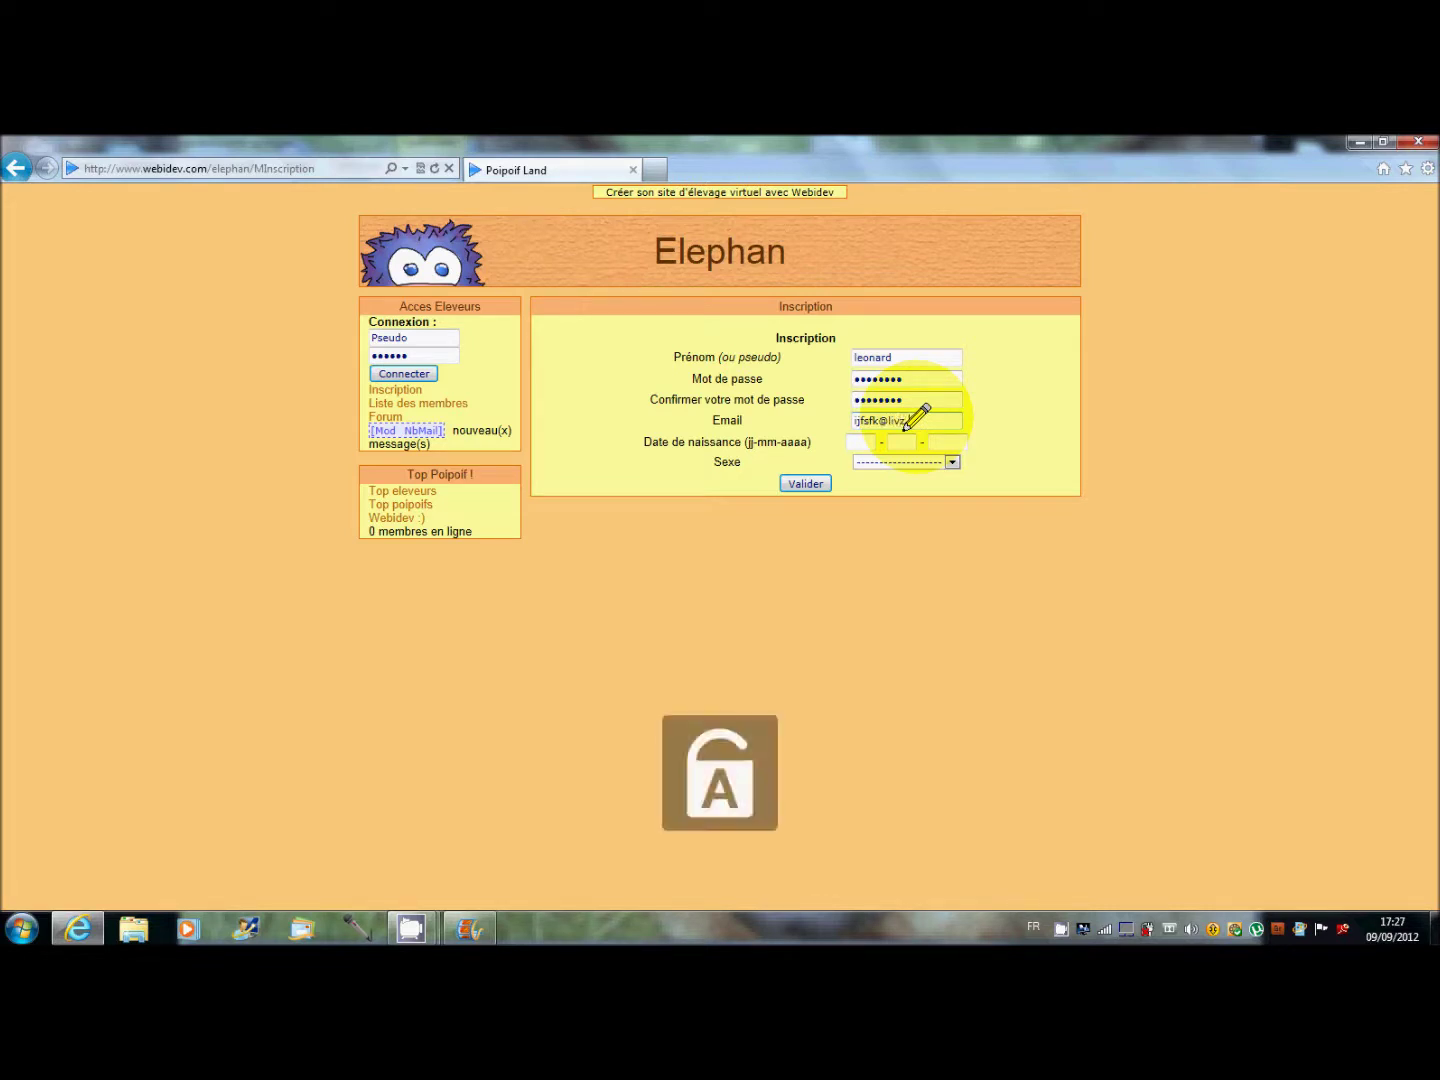
text(11)
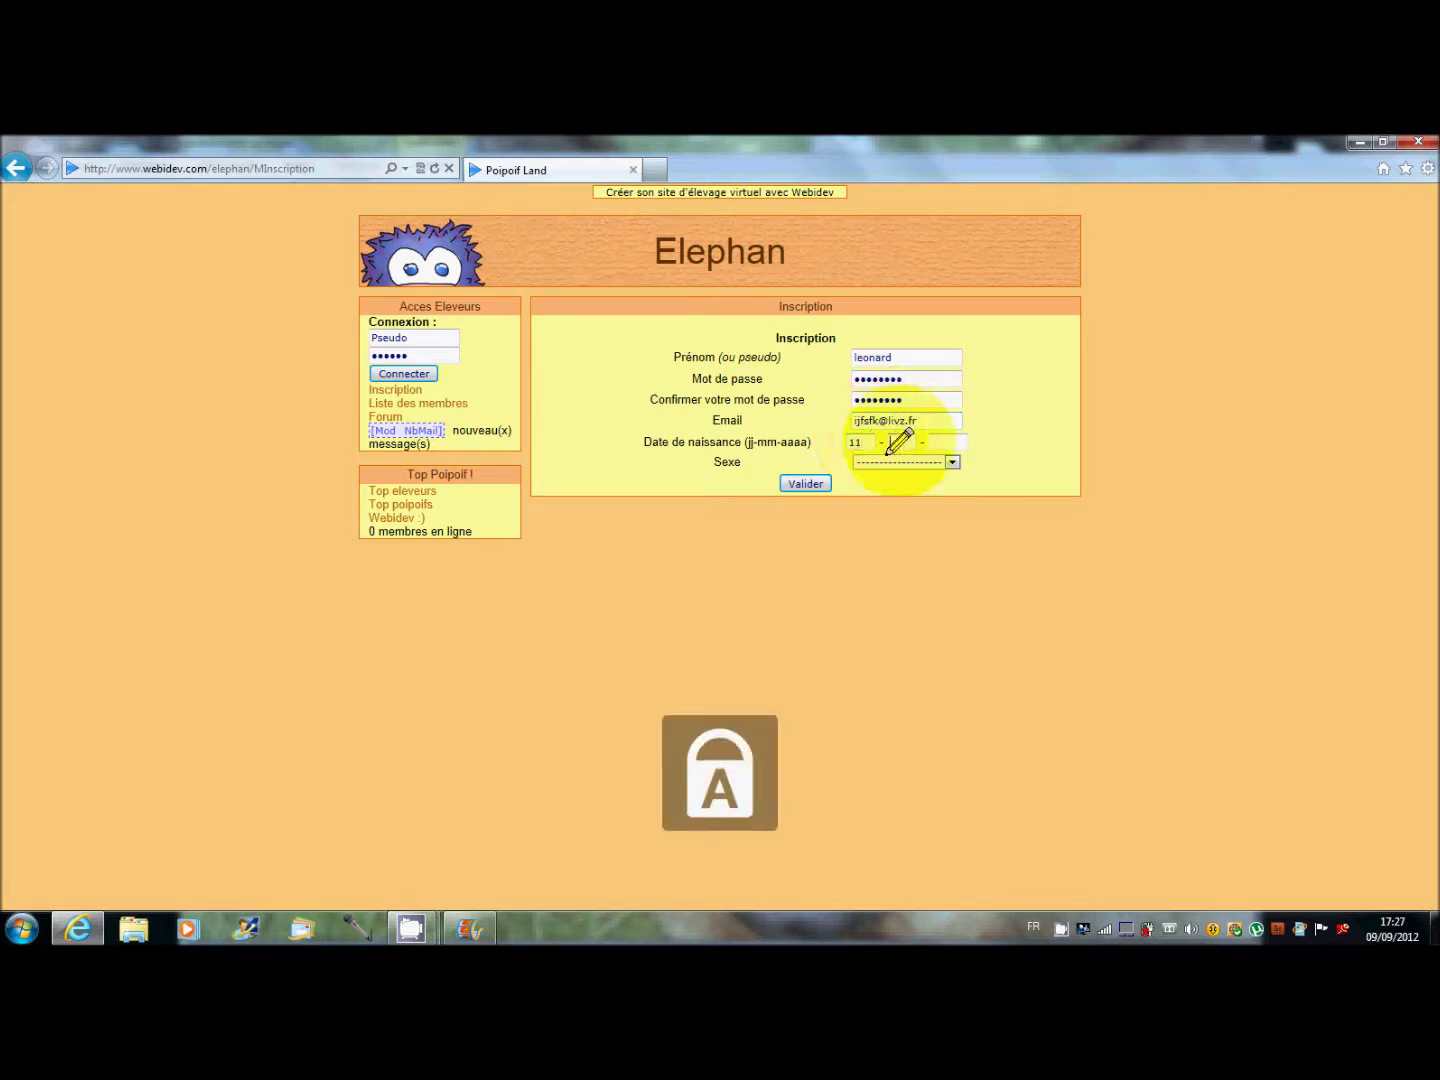
click(897, 445)
text(10)
click(931, 445)
text(1)
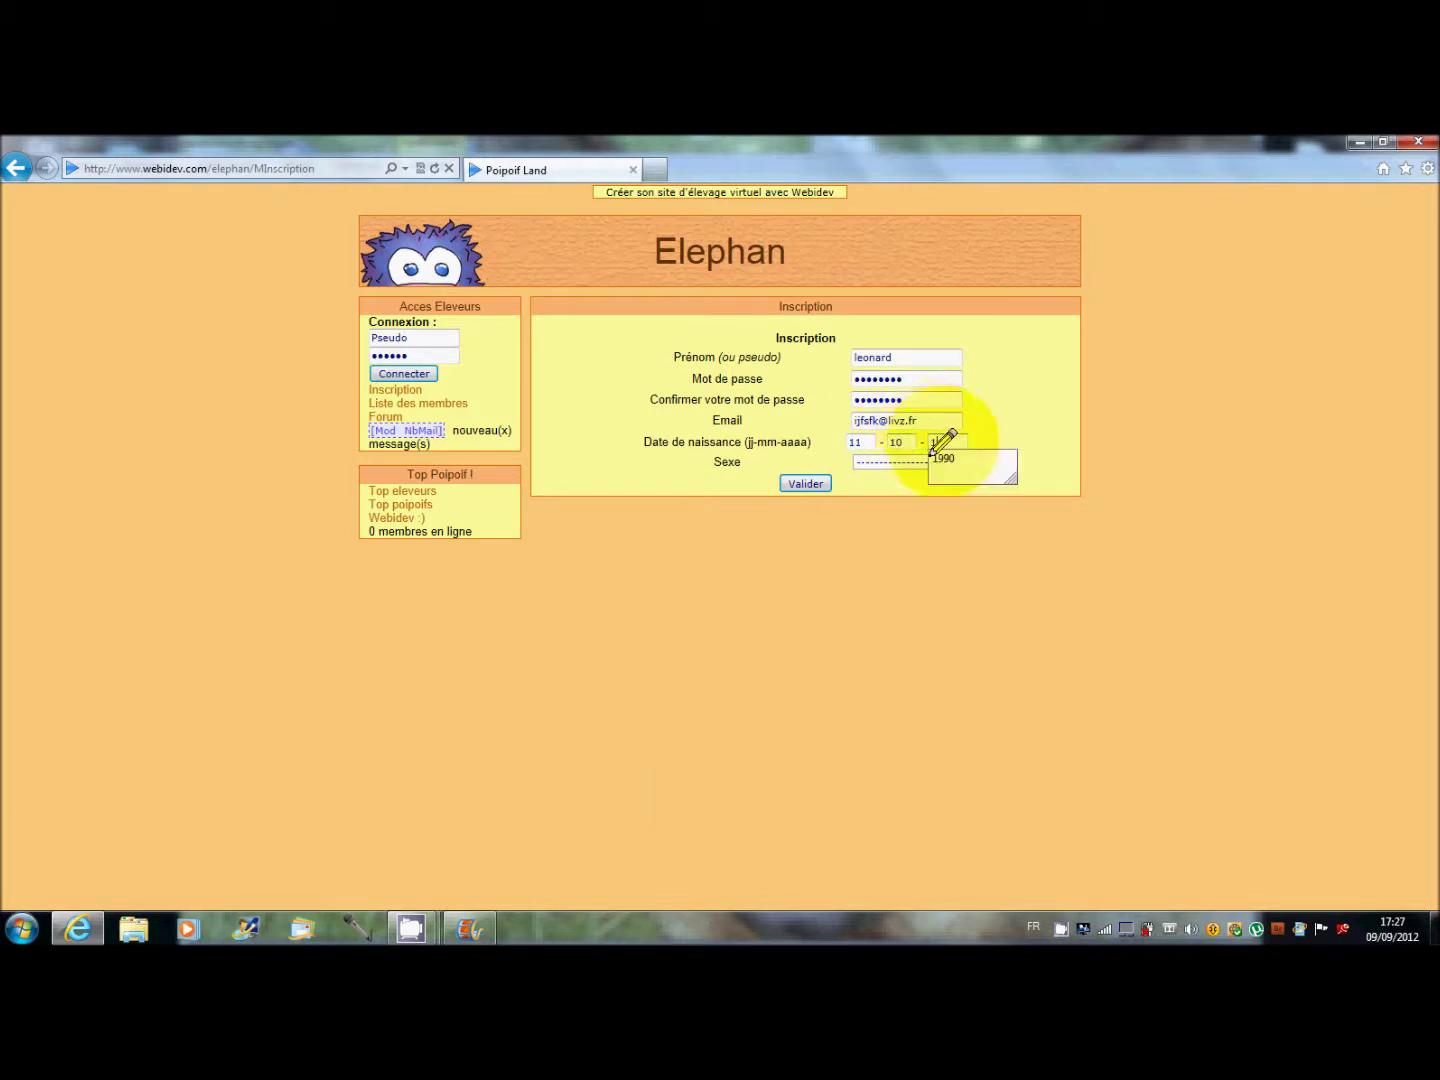
text(990)
click(940, 463)
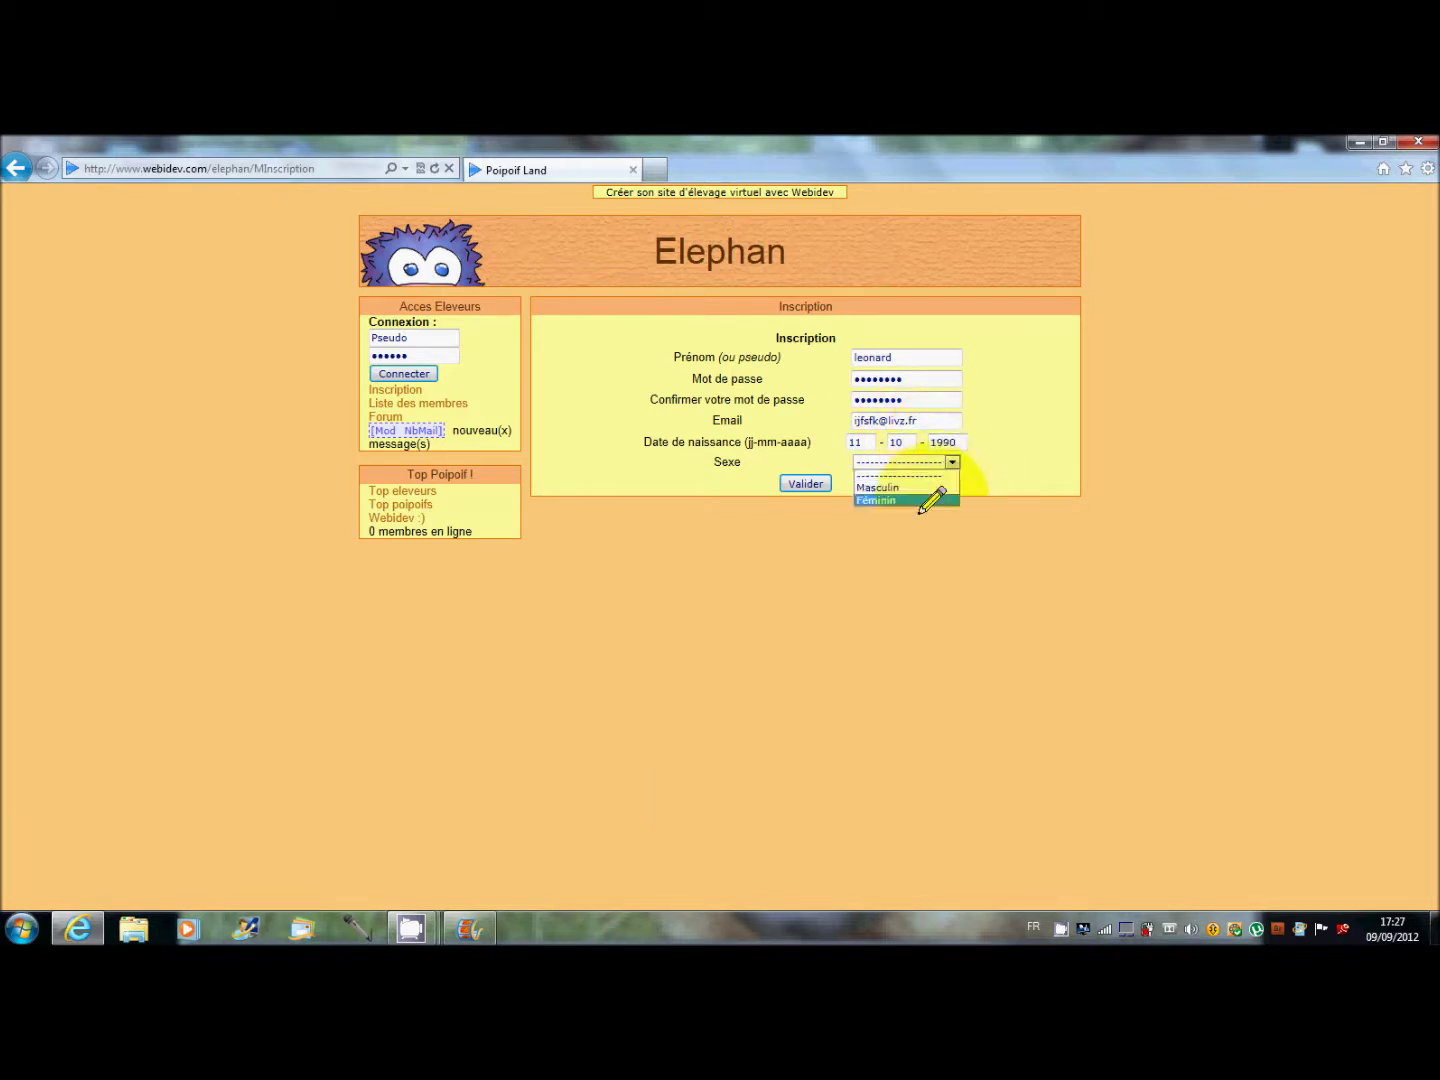
click(925, 484)
click(781, 485)
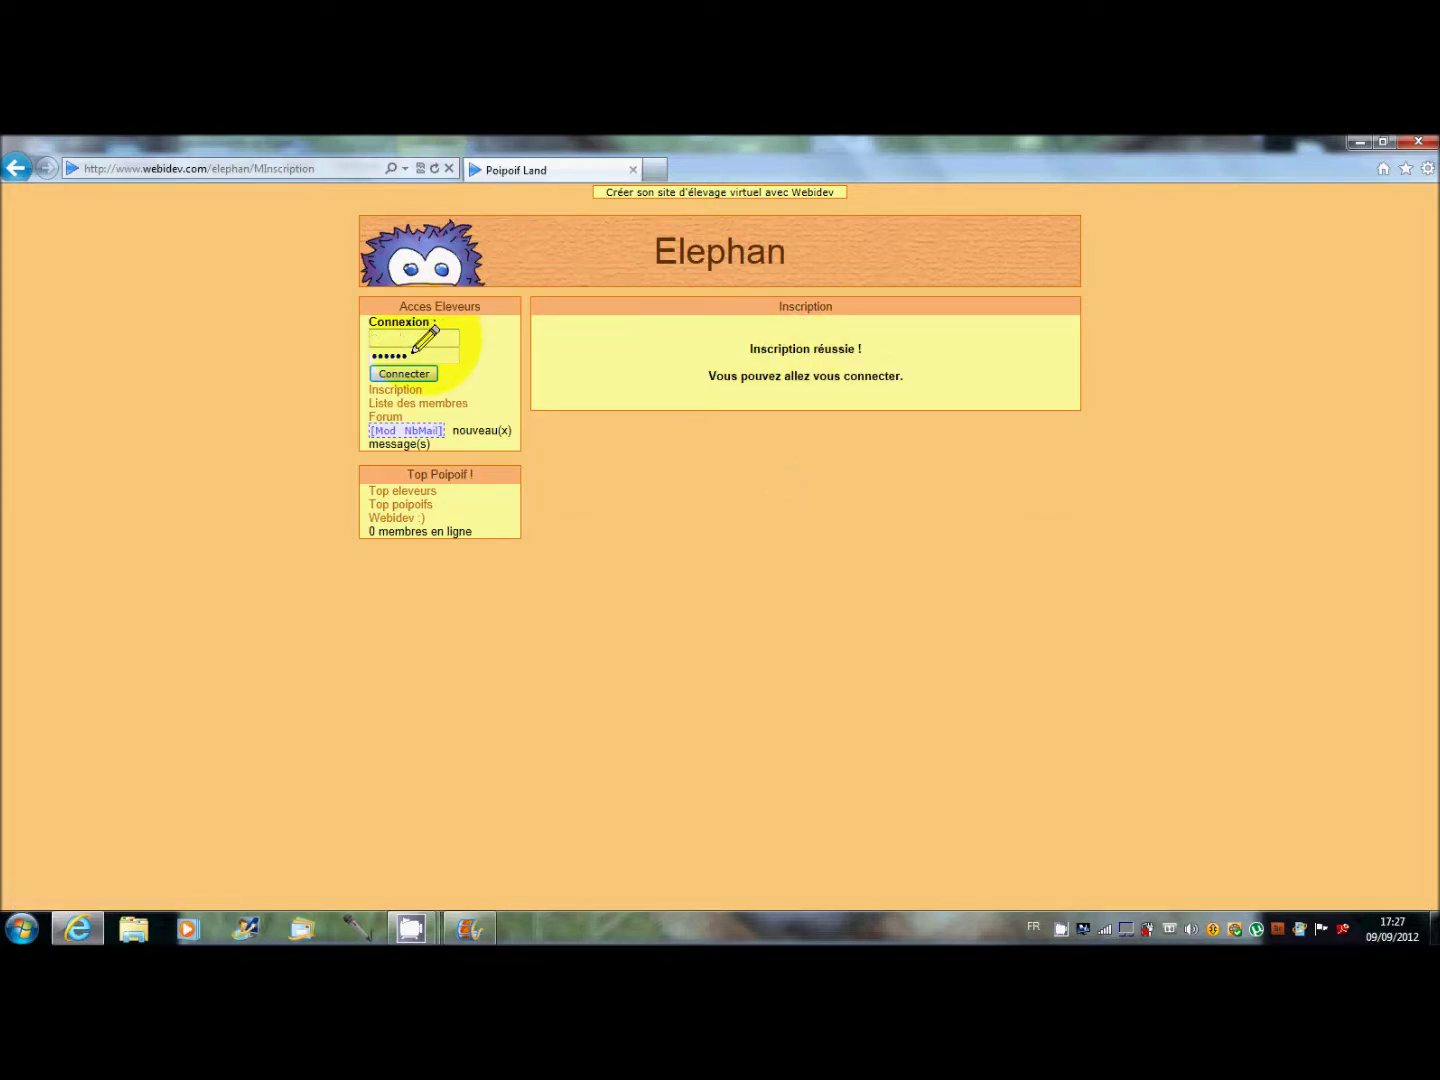
Sign in with the new account's pseudo and password
key(Caps_Lock)
text(pe)
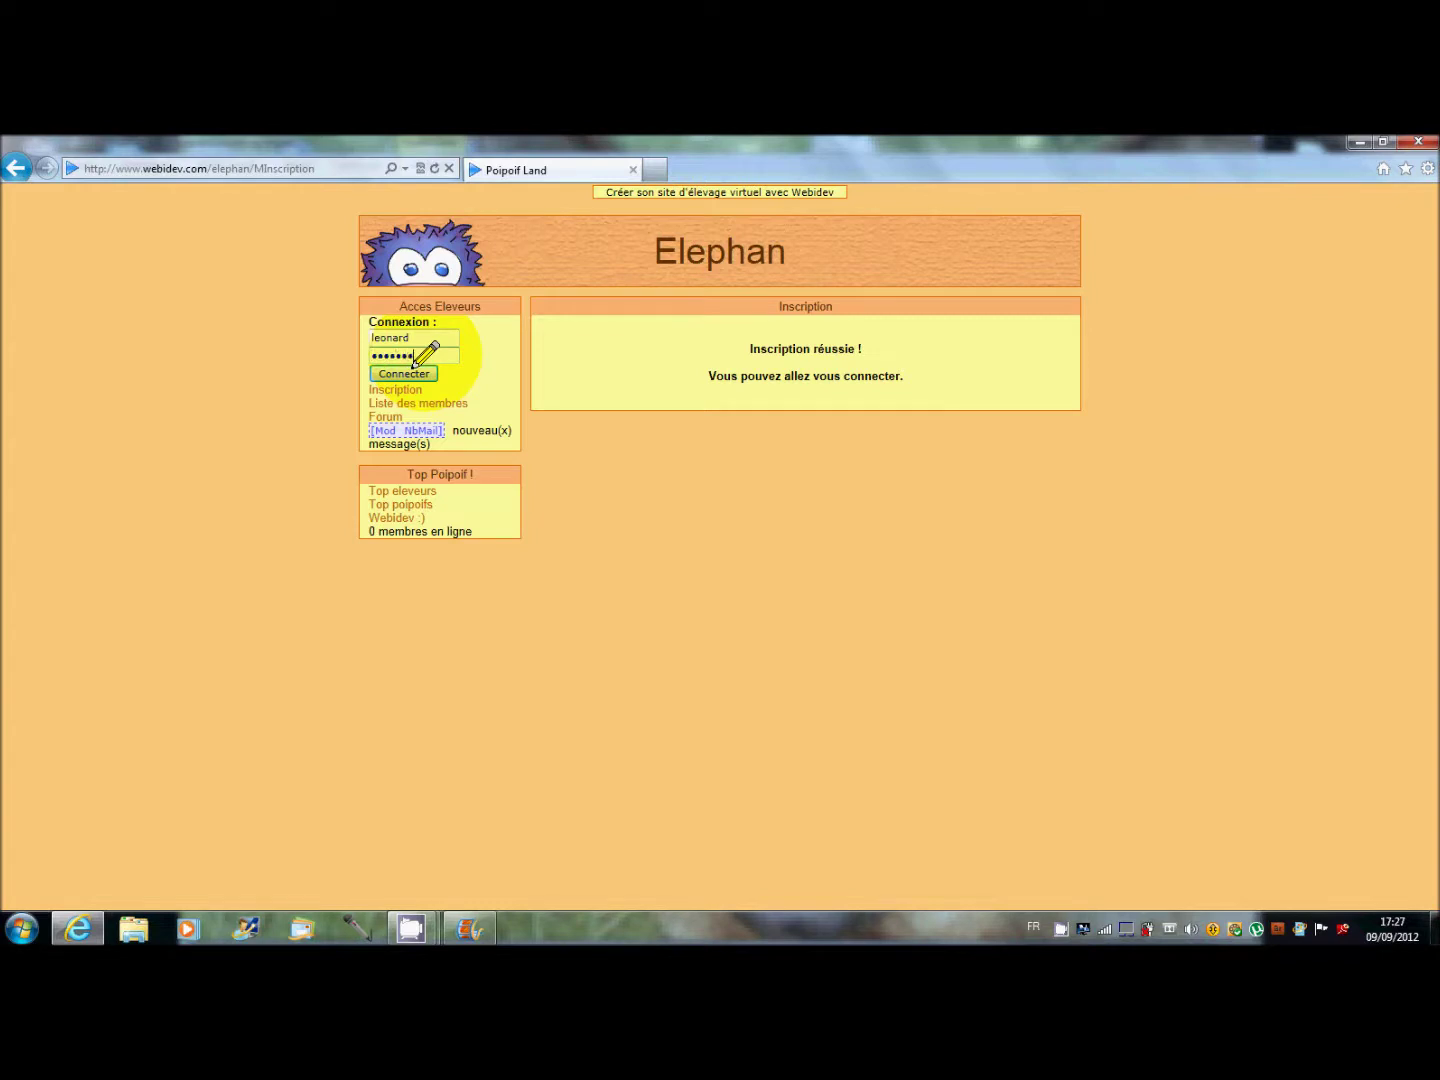
click(410, 372)
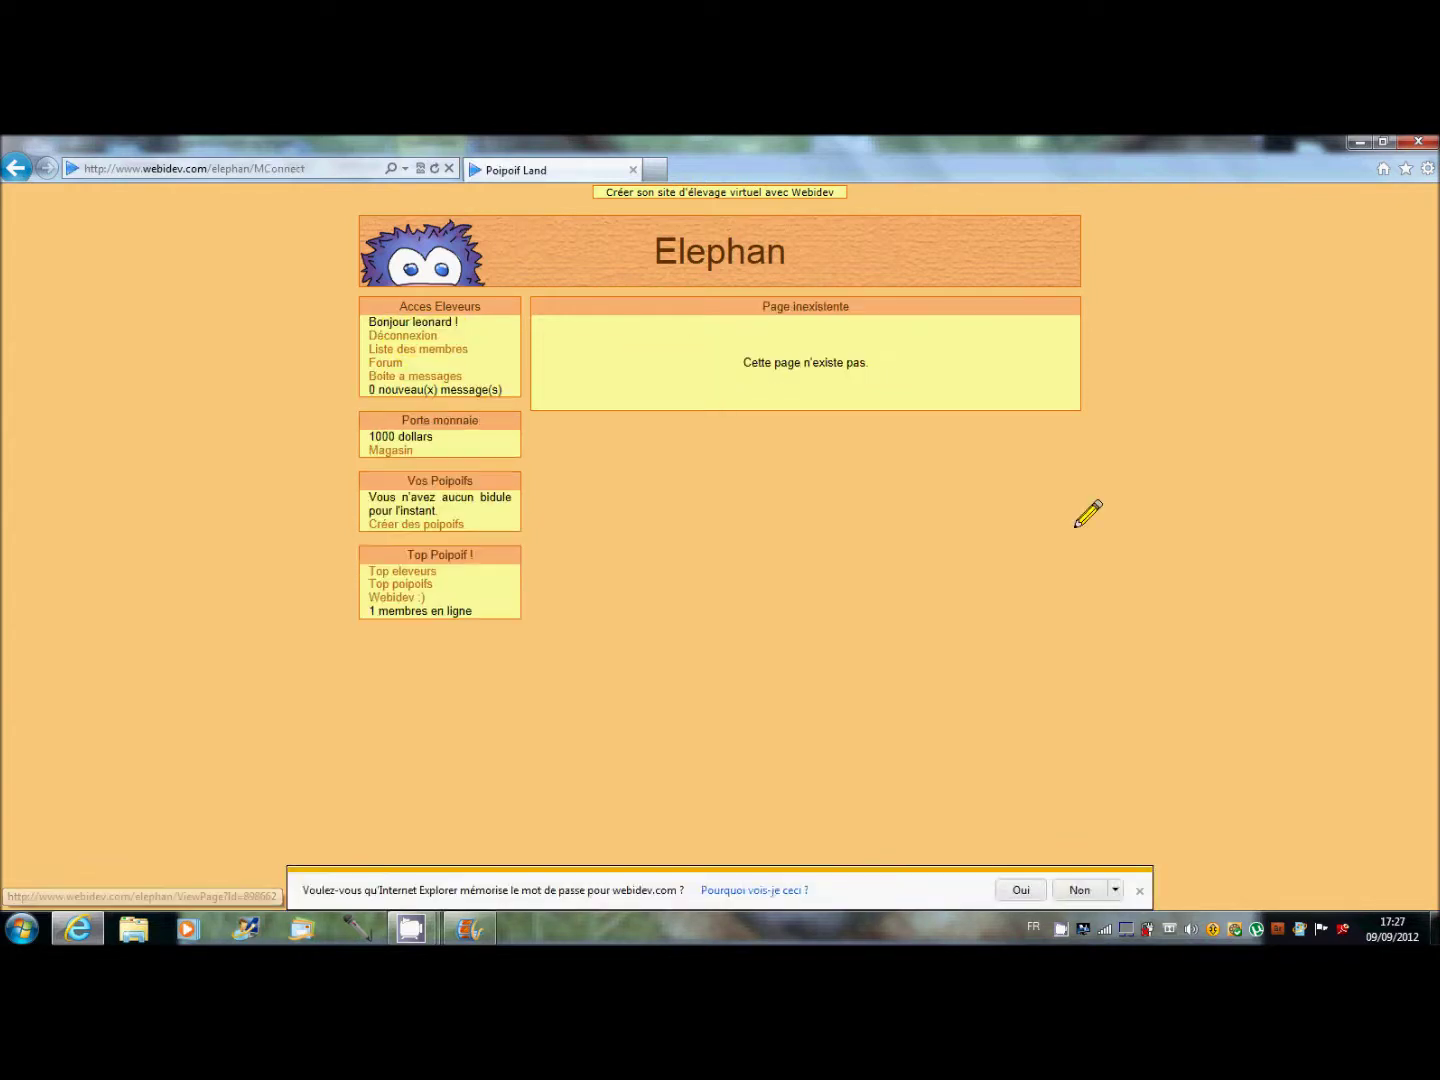
Decline saving the password, then view the profile, member list, forum and new-message count
click(1076, 890)
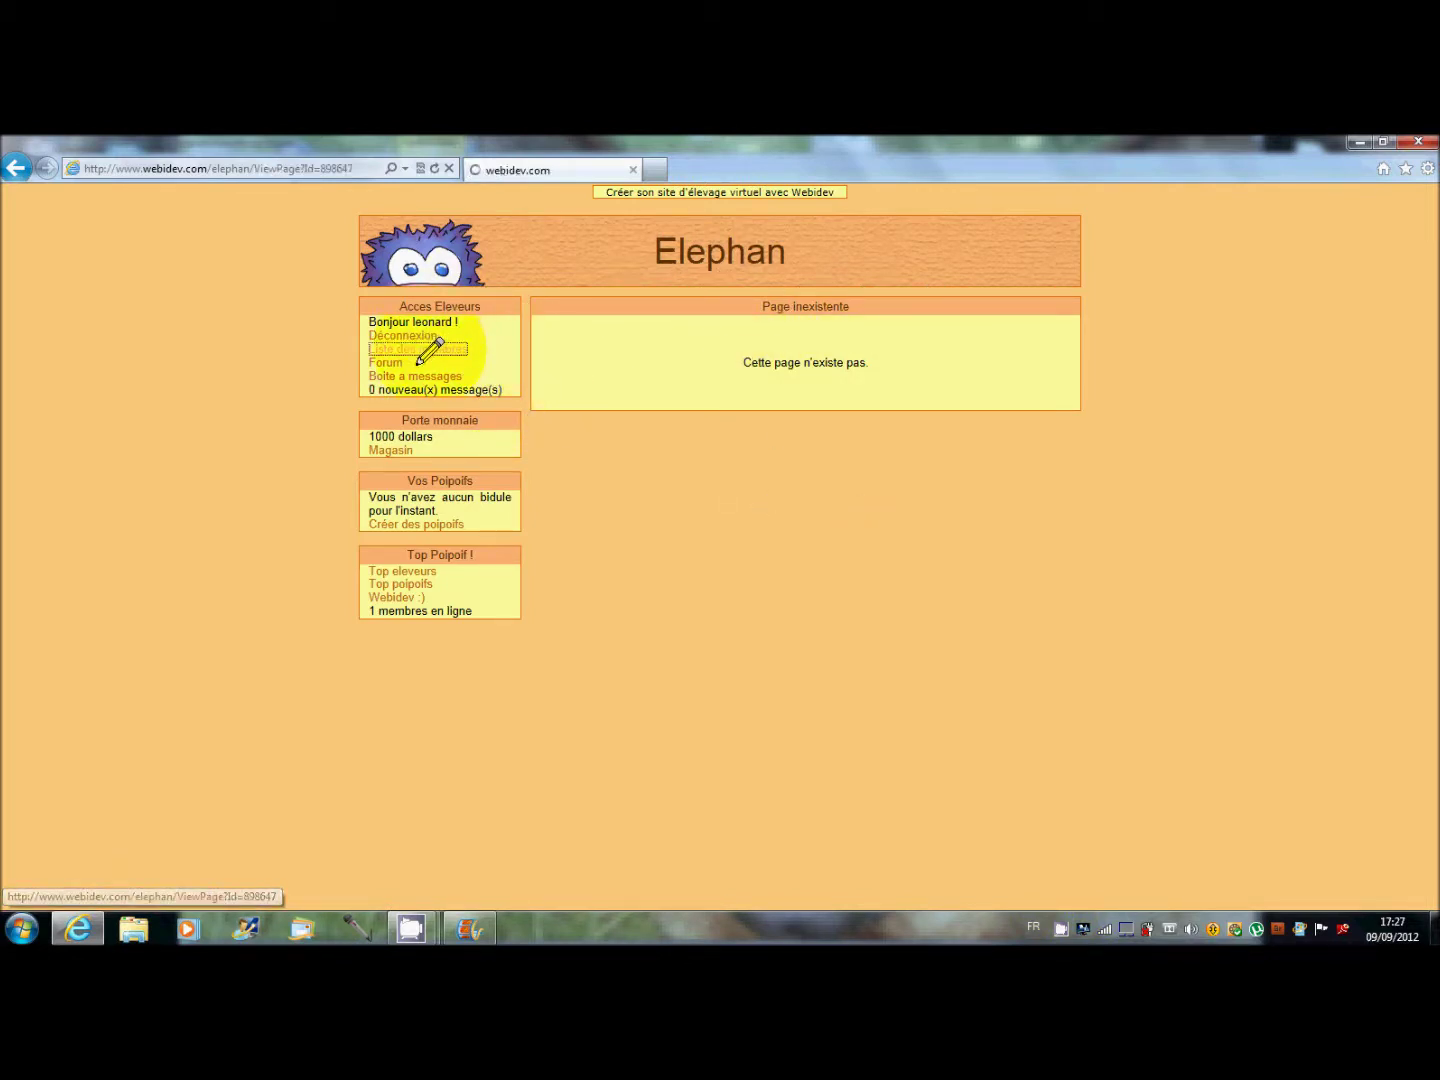
click(690, 366)
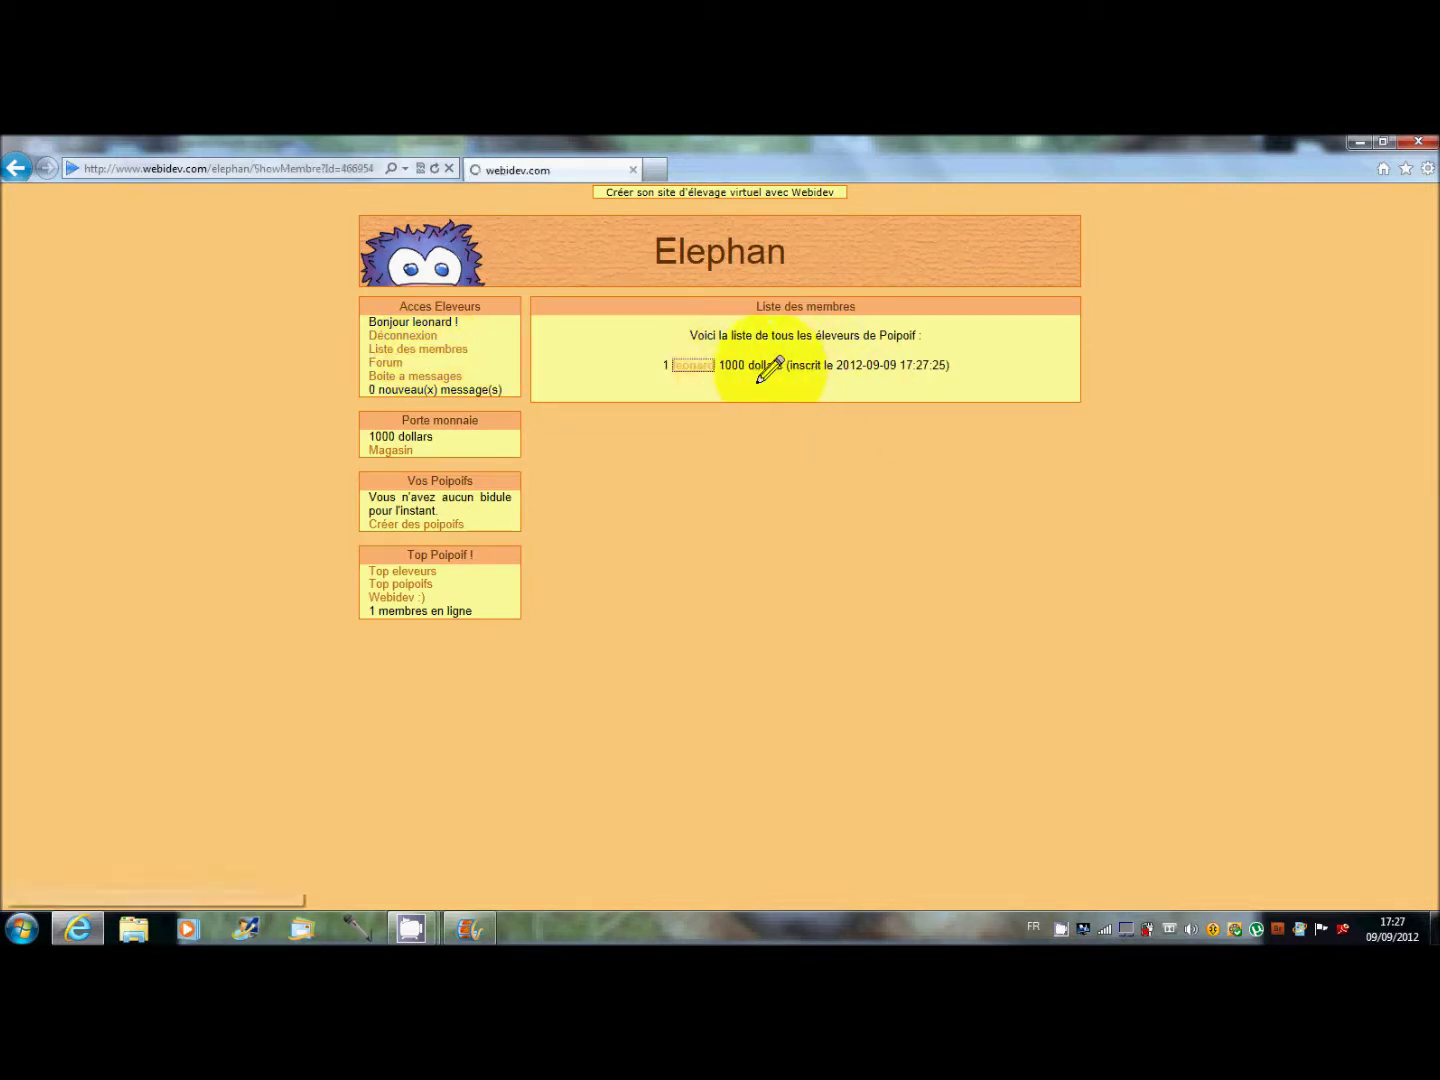
click(380, 348)
click(383, 362)
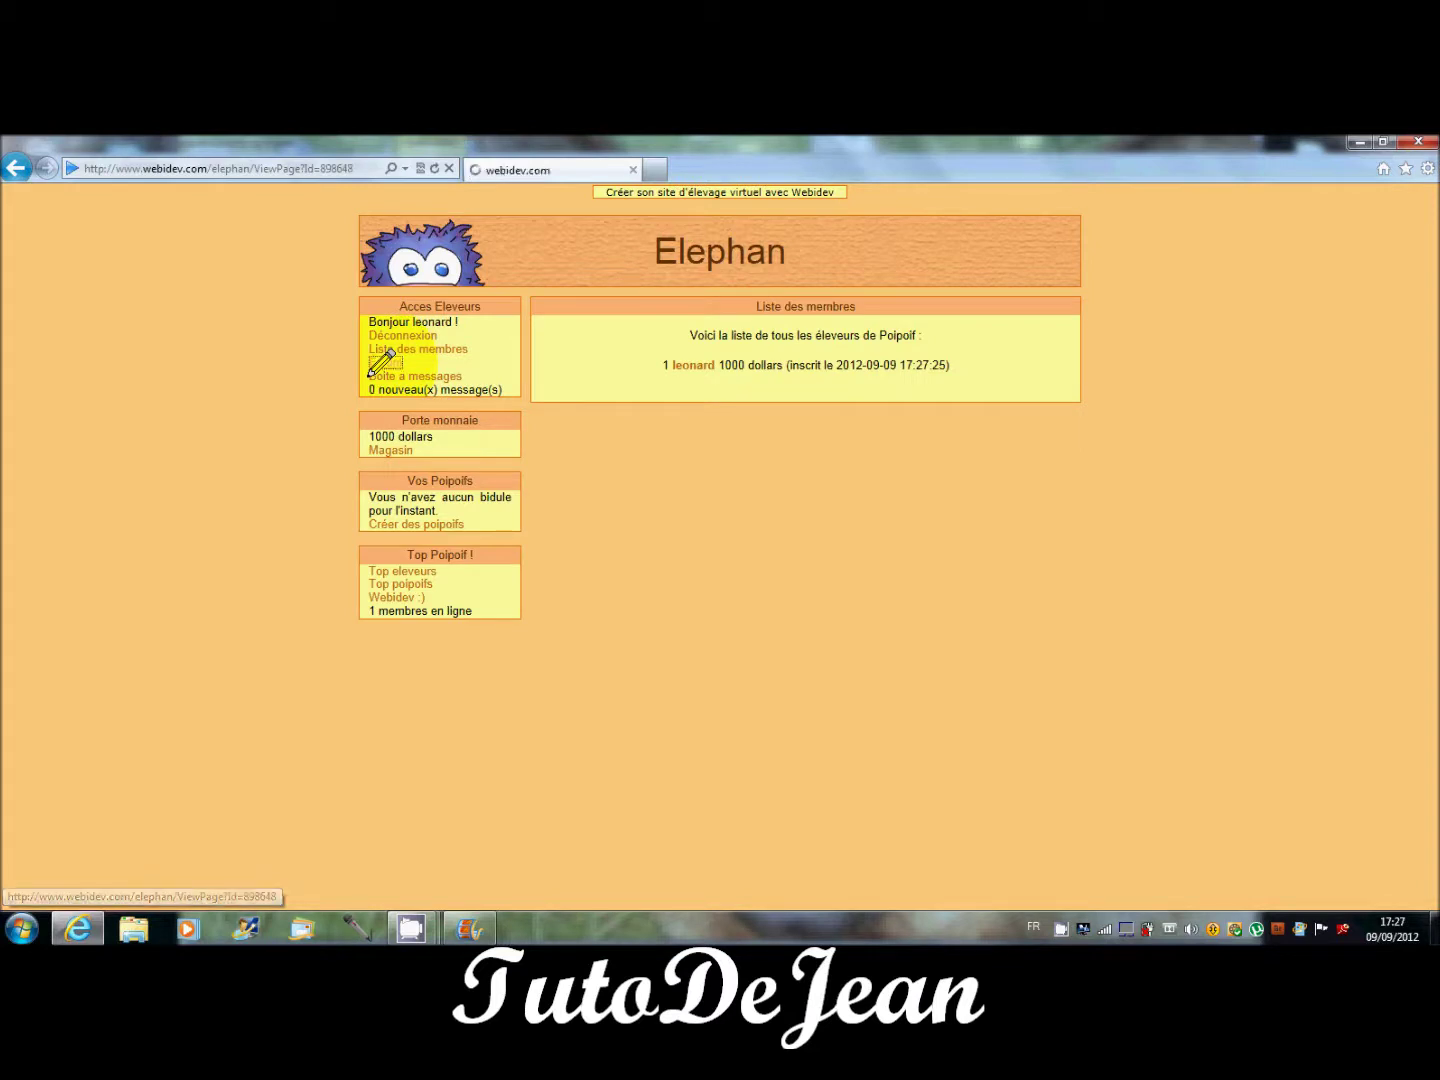
click(782, 362)
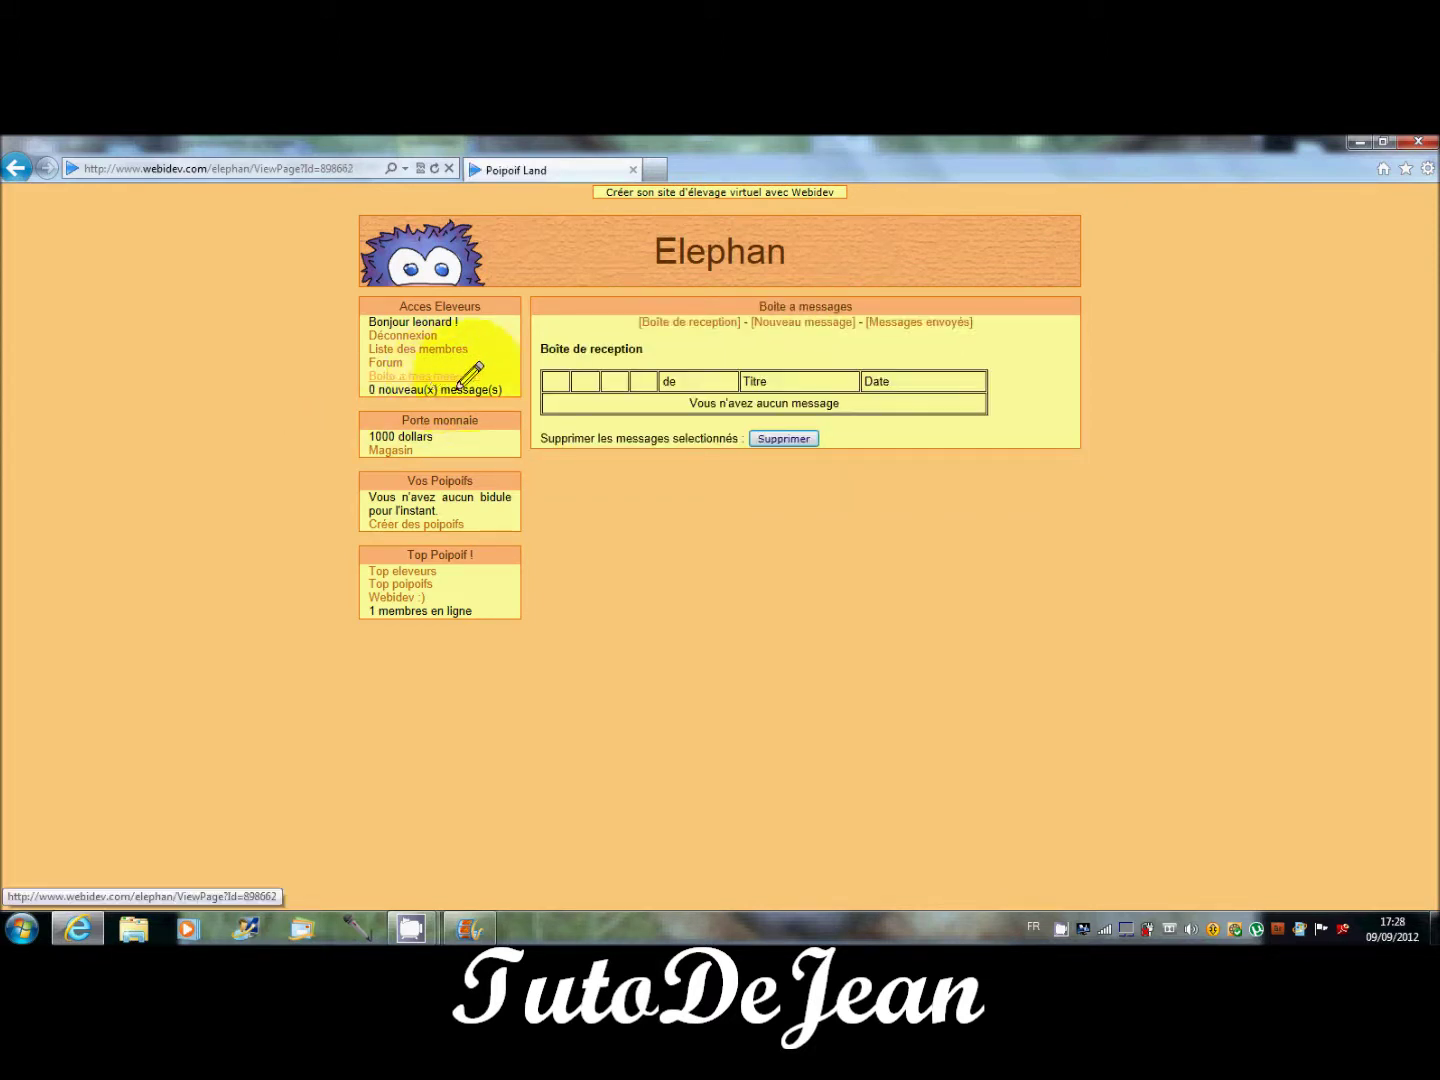
double_click(371, 390)
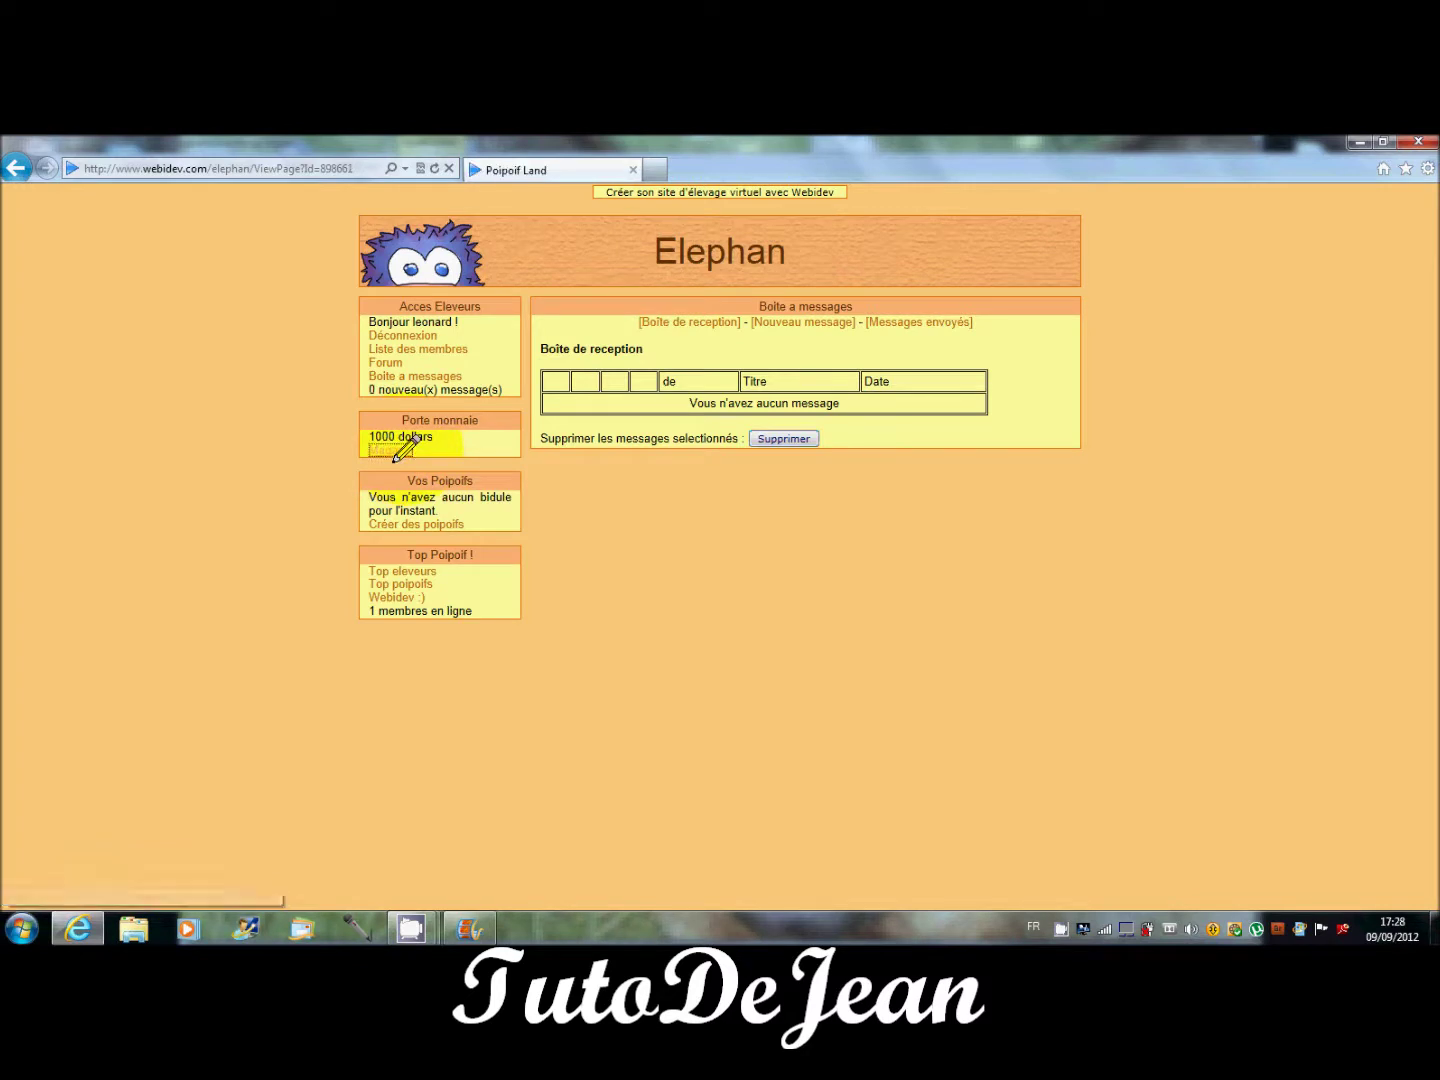
Inspect the shop's Télévision item and stock, then open the poipoif creation form
click(393, 452)
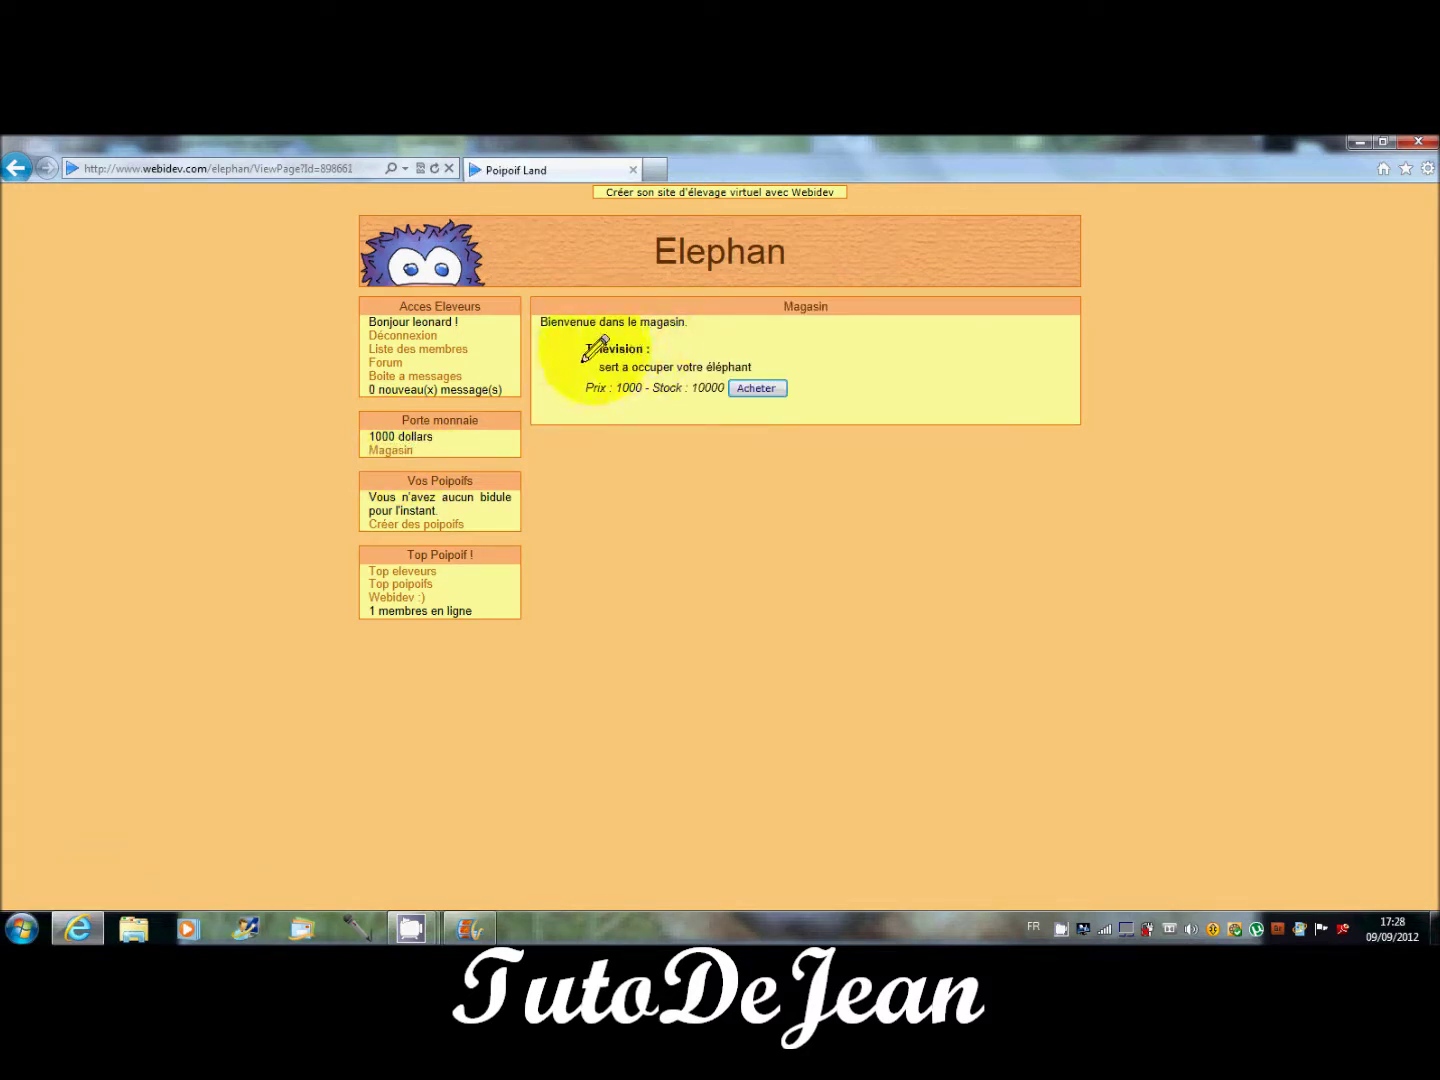
drag(573, 362, 664, 368)
click(664, 368)
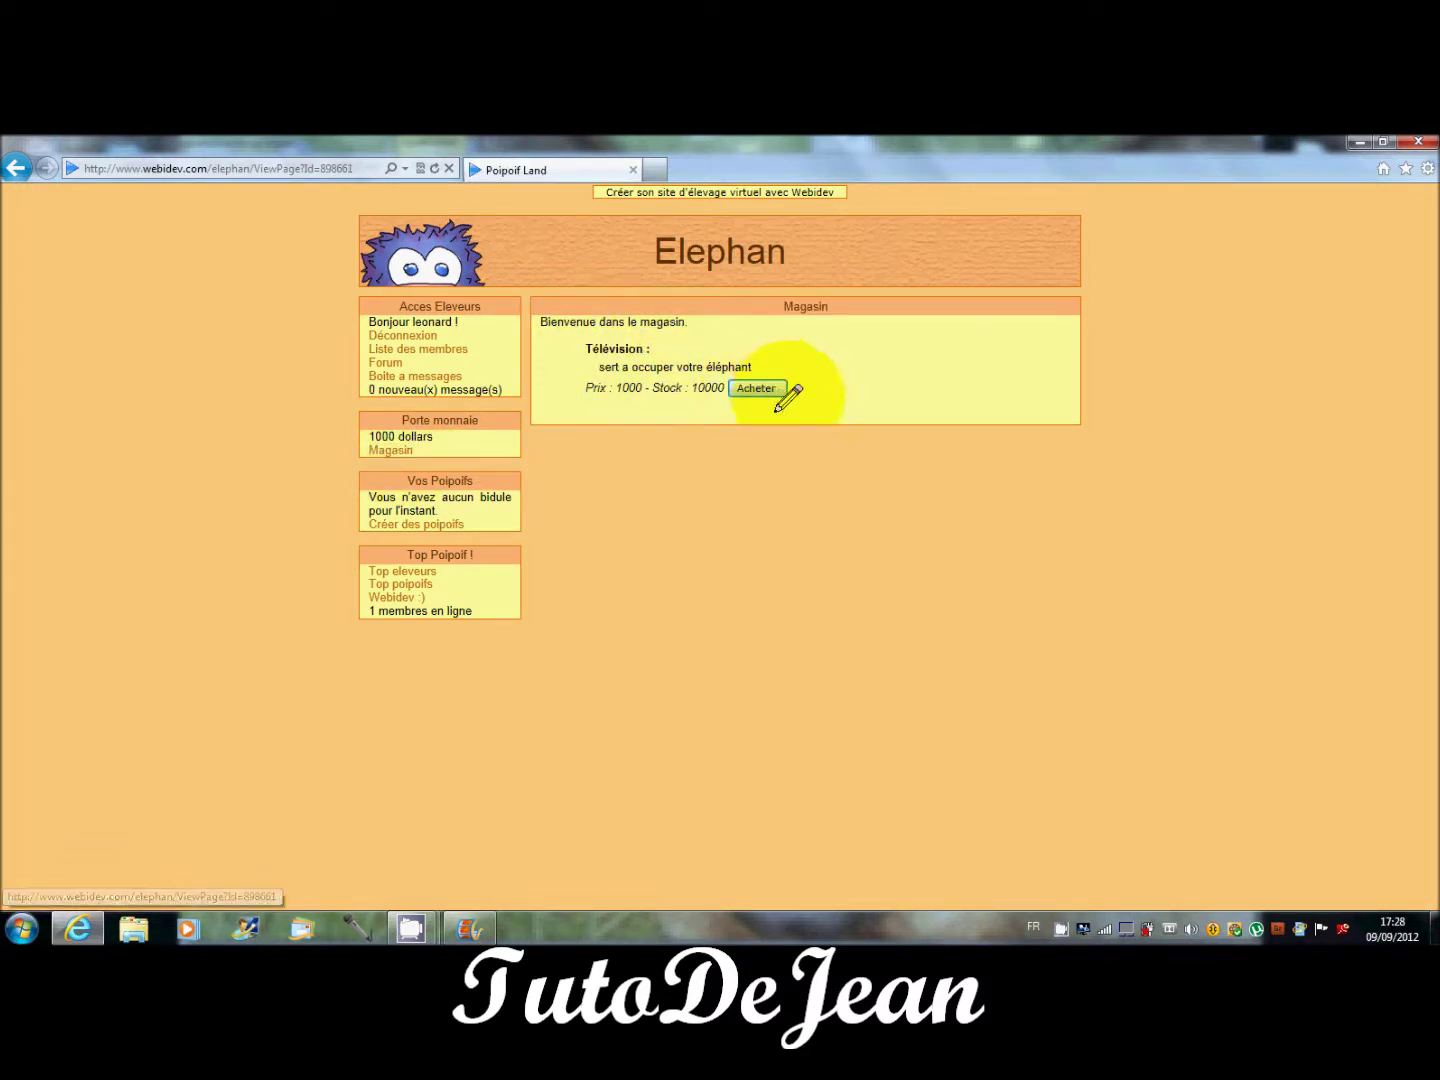
drag(692, 390, 724, 390)
click(430, 492)
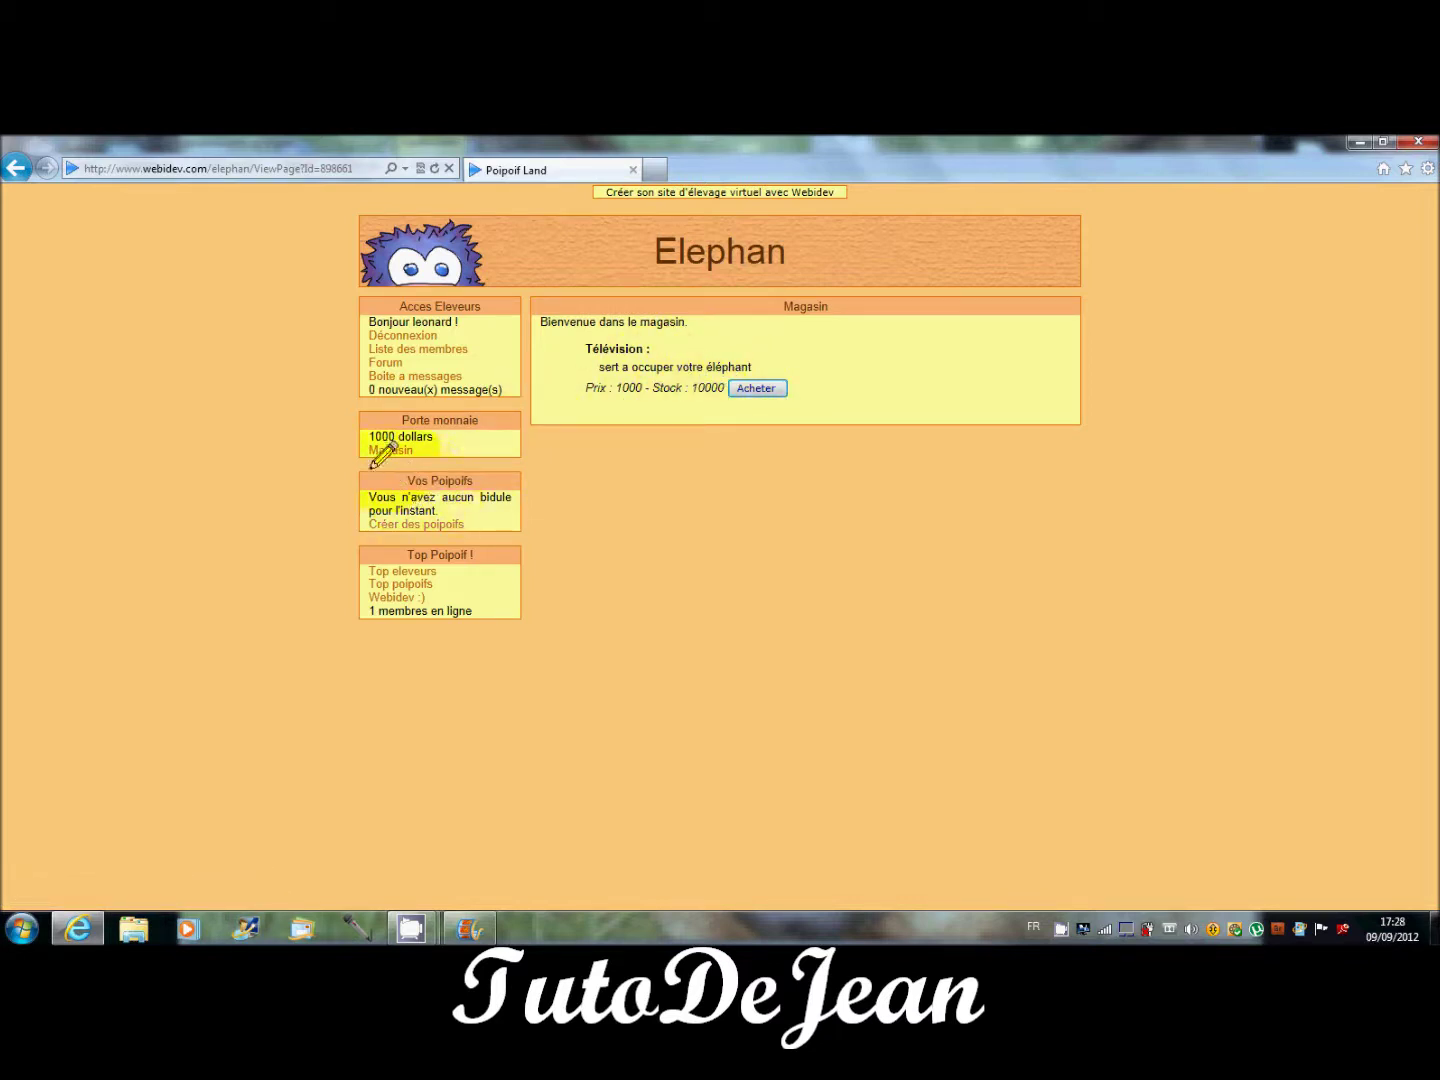
click(432, 525)
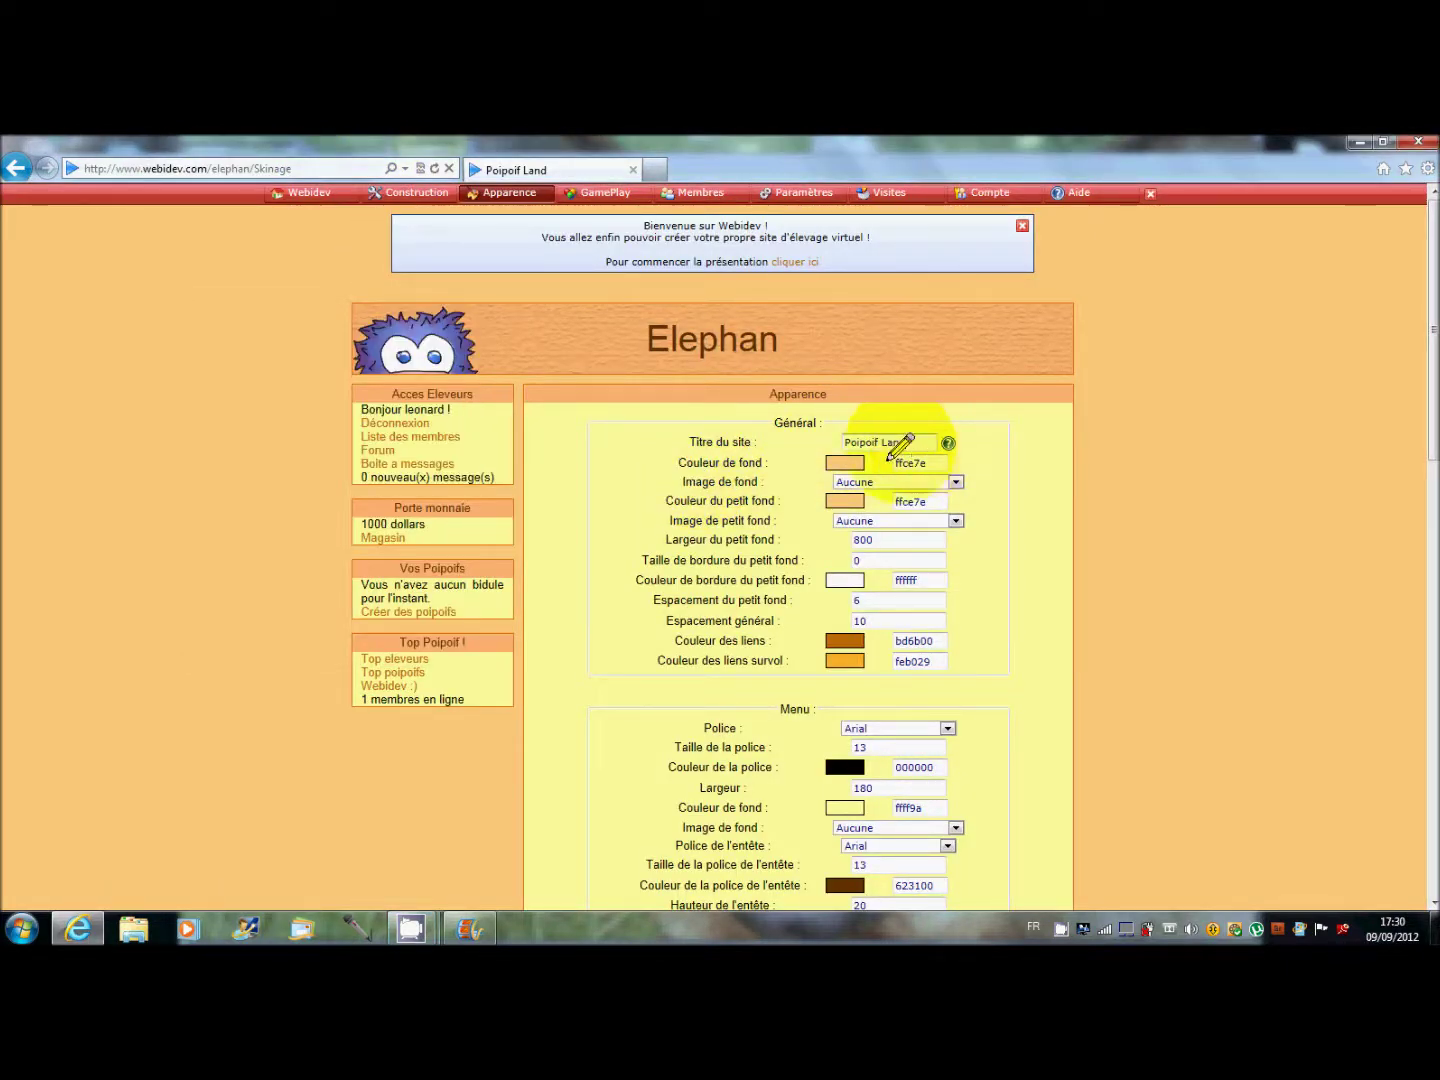
Rename the site title from Poipoif Land to Elephan
drag(904, 442, 812, 448)
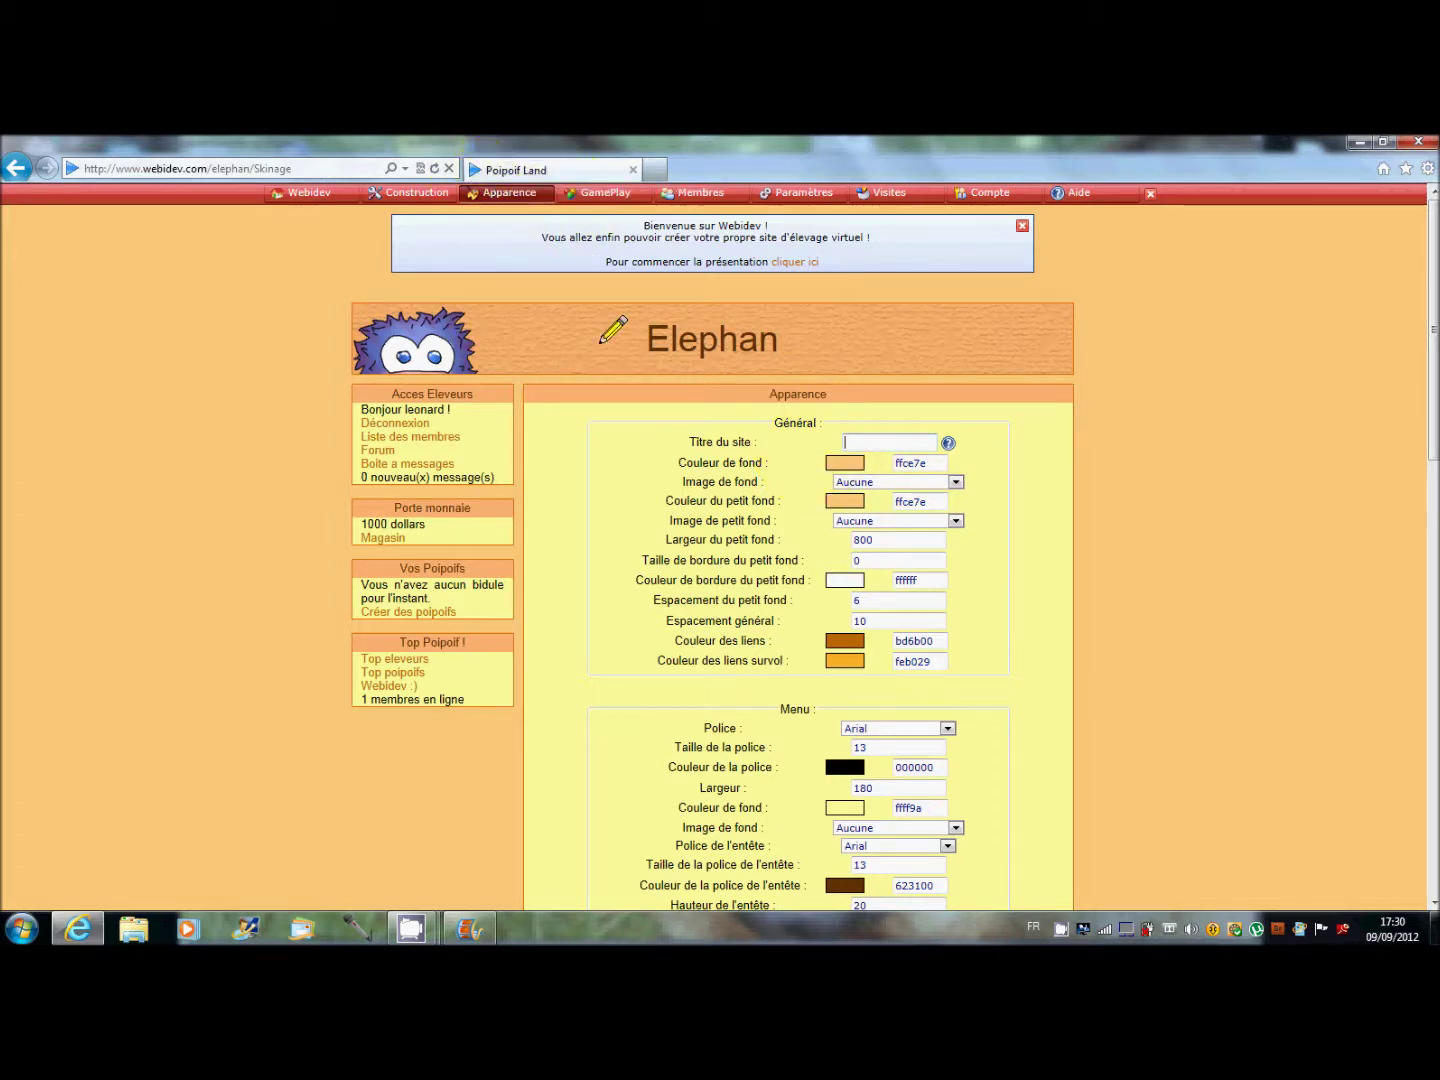
key(Caps_Lock)
text(Elephan)
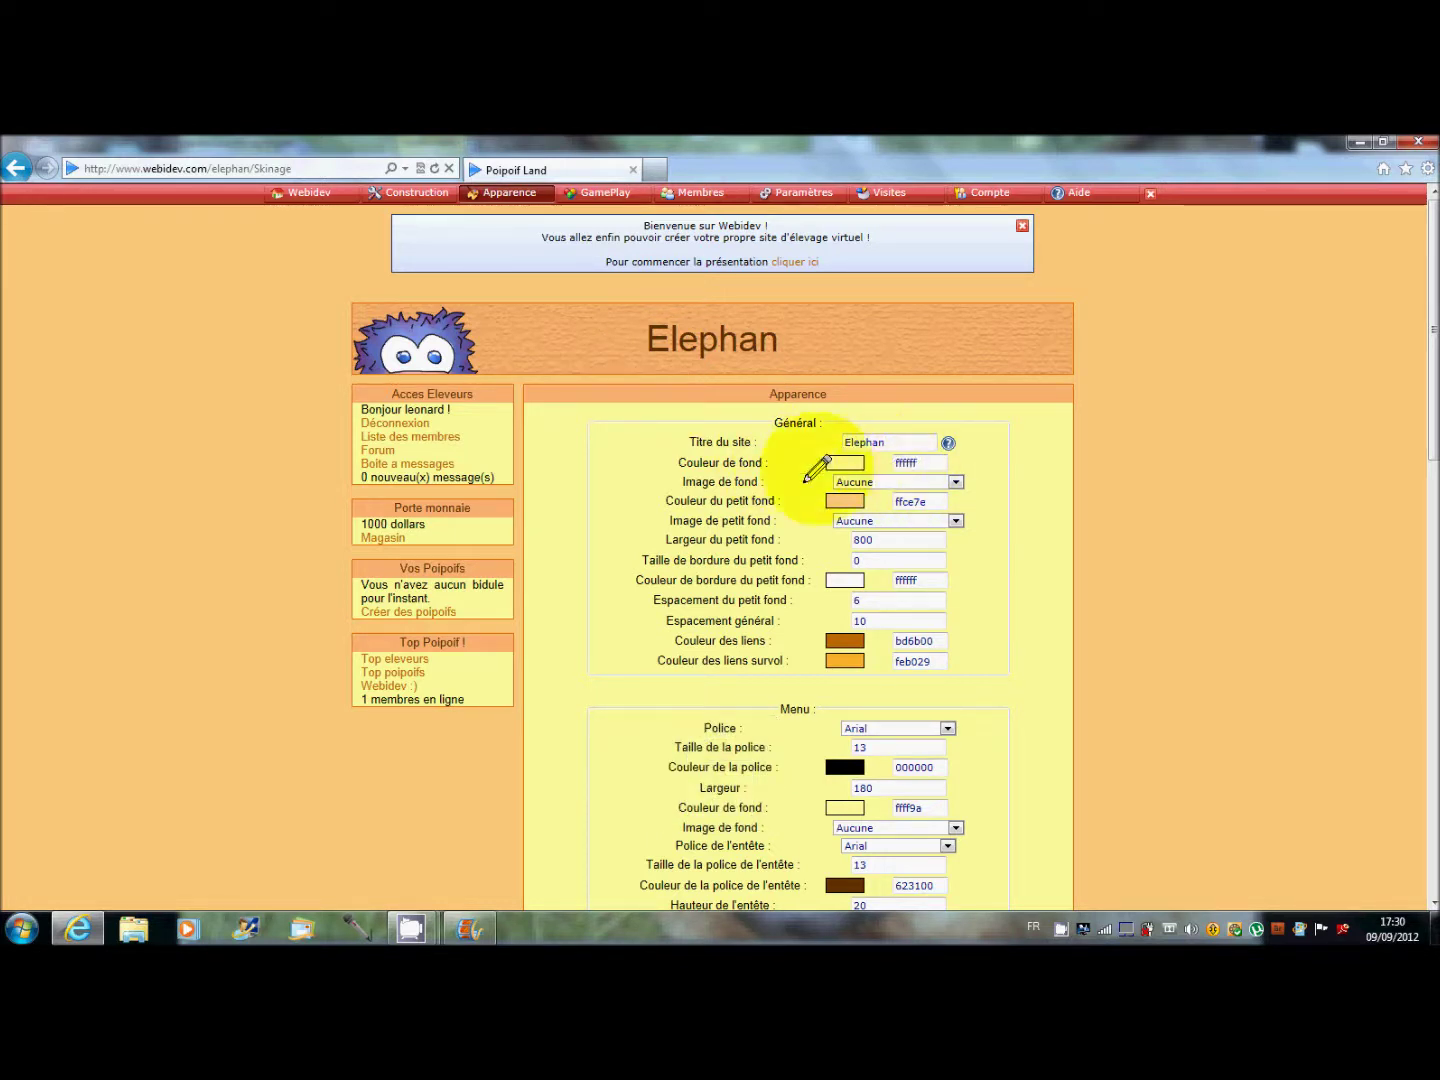
Set the page background colour to the teal code 00d2b7
scroll(600, 650, down, 10)
scroll(590, 674, down, 4)
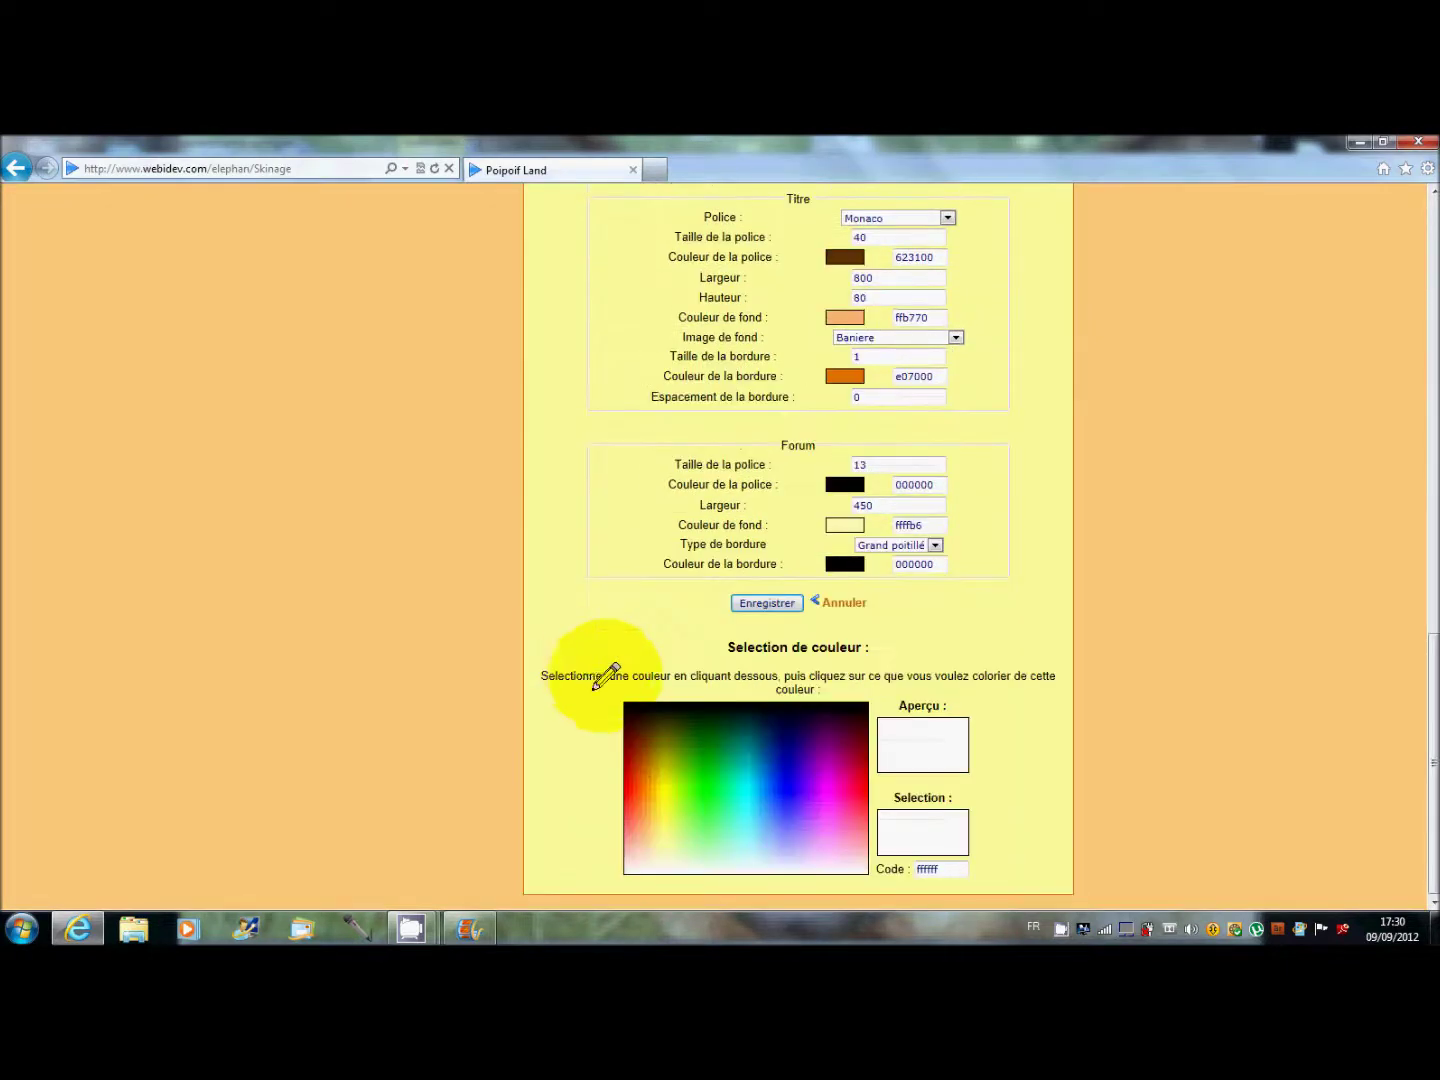
click(738, 786)
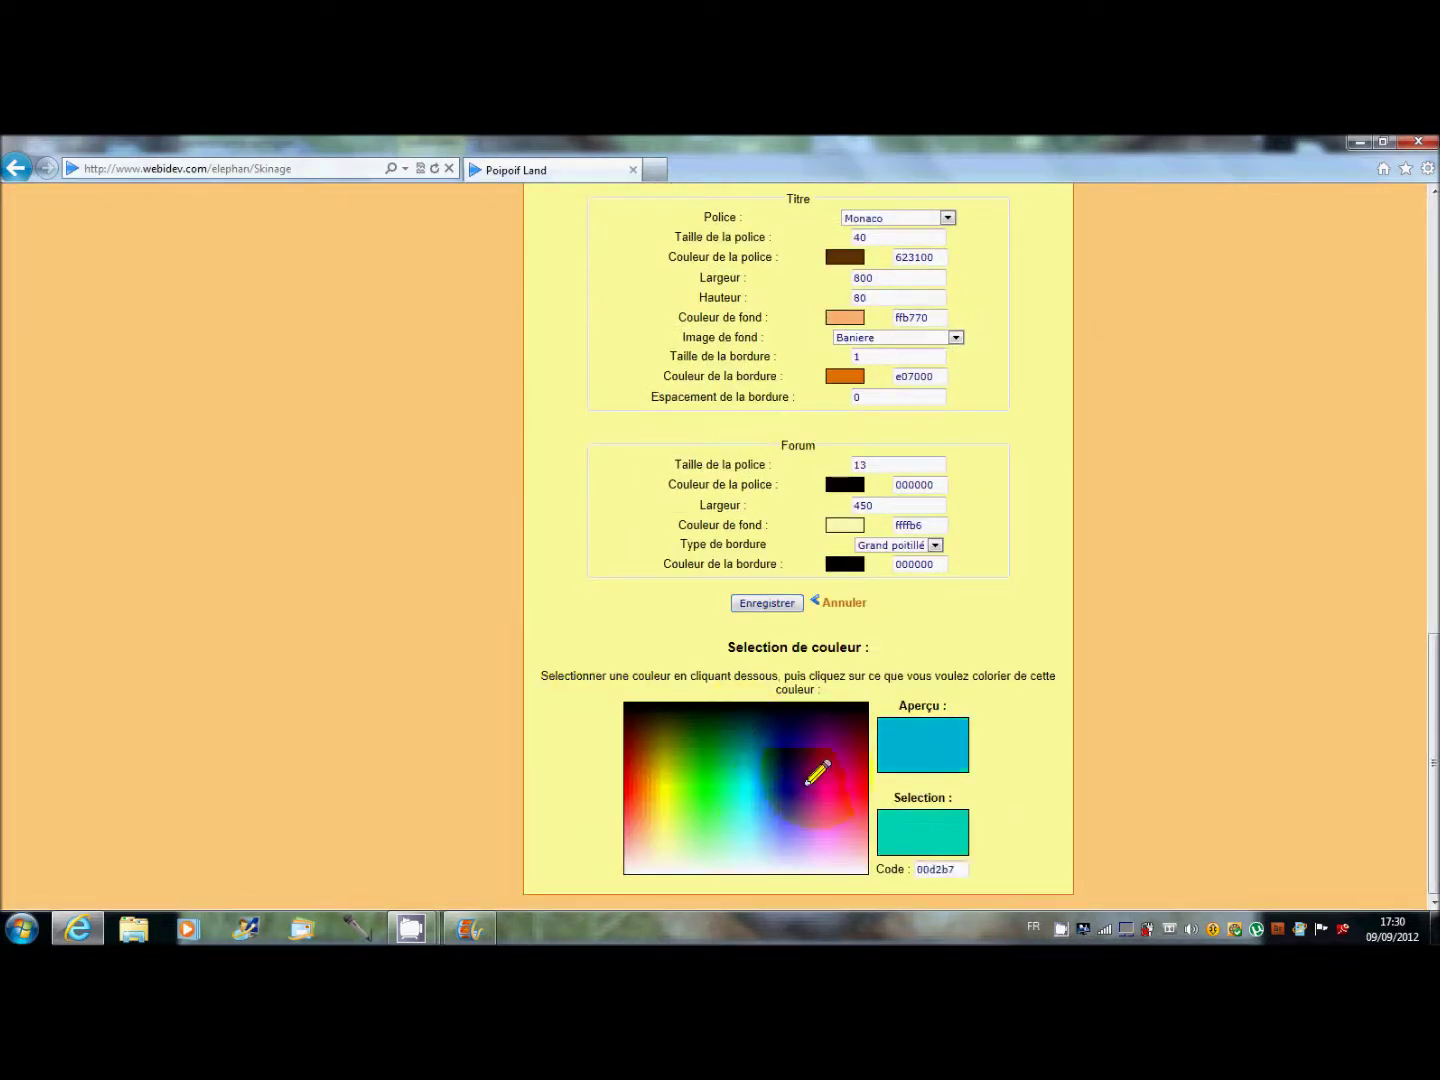
drag(955, 869, 914, 872)
right_click(929, 867)
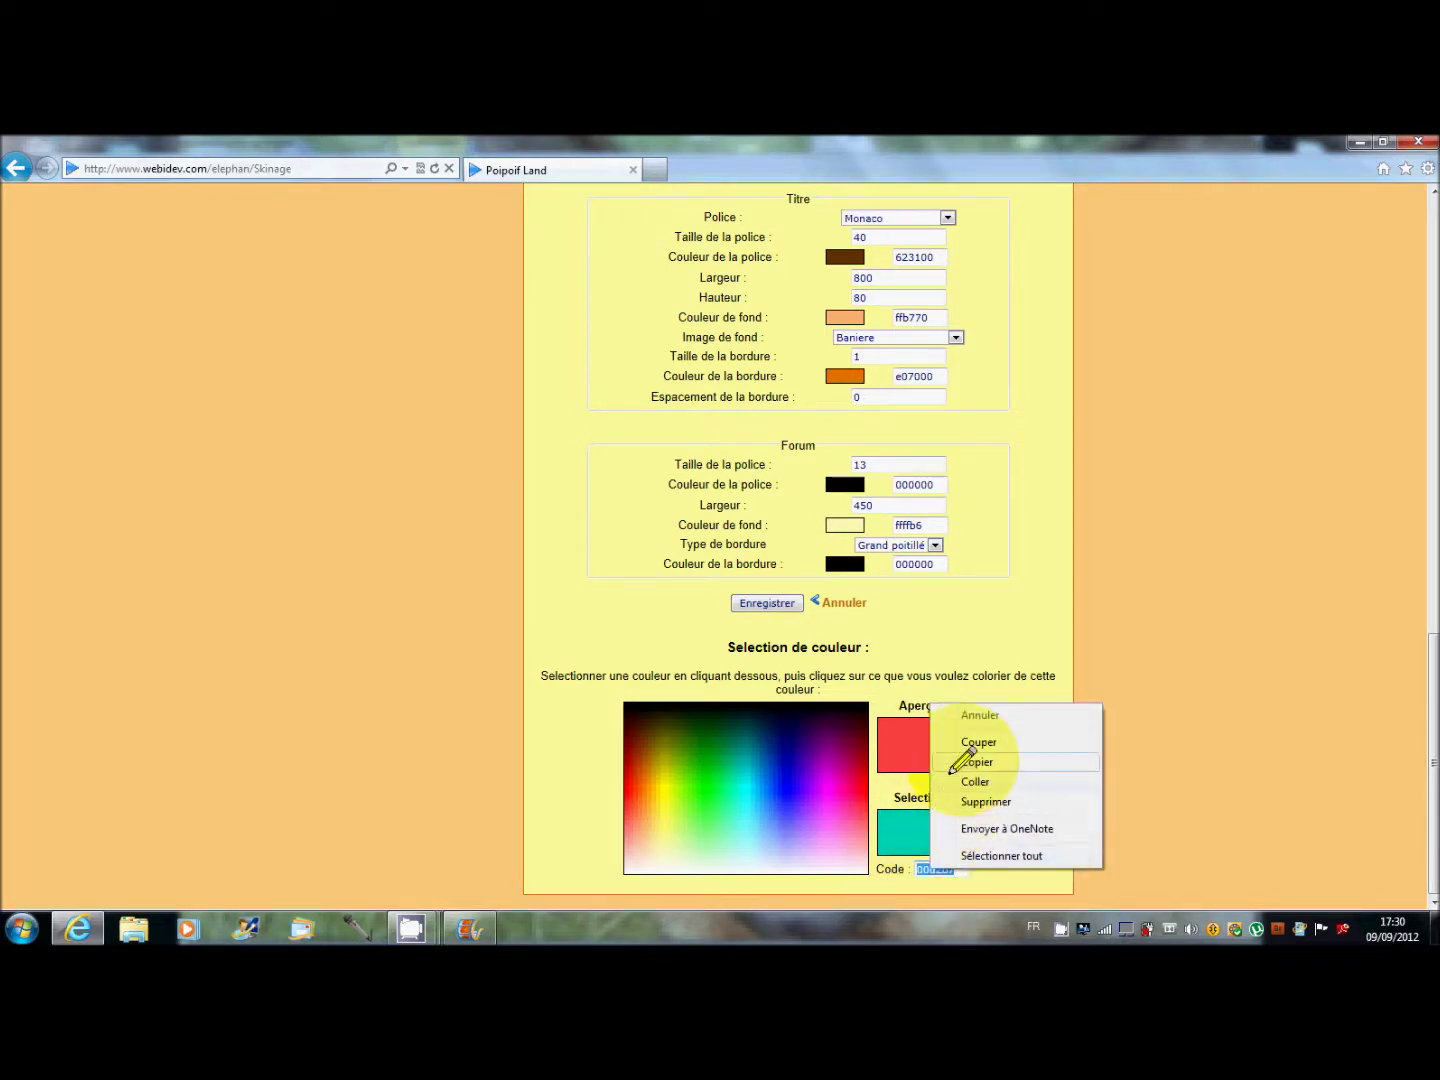
click(970, 762)
scroll(1029, 746, up, 10)
drag(908, 466, 855, 464)
key(BackSpace)
right_click(930, 466)
click(958, 543)
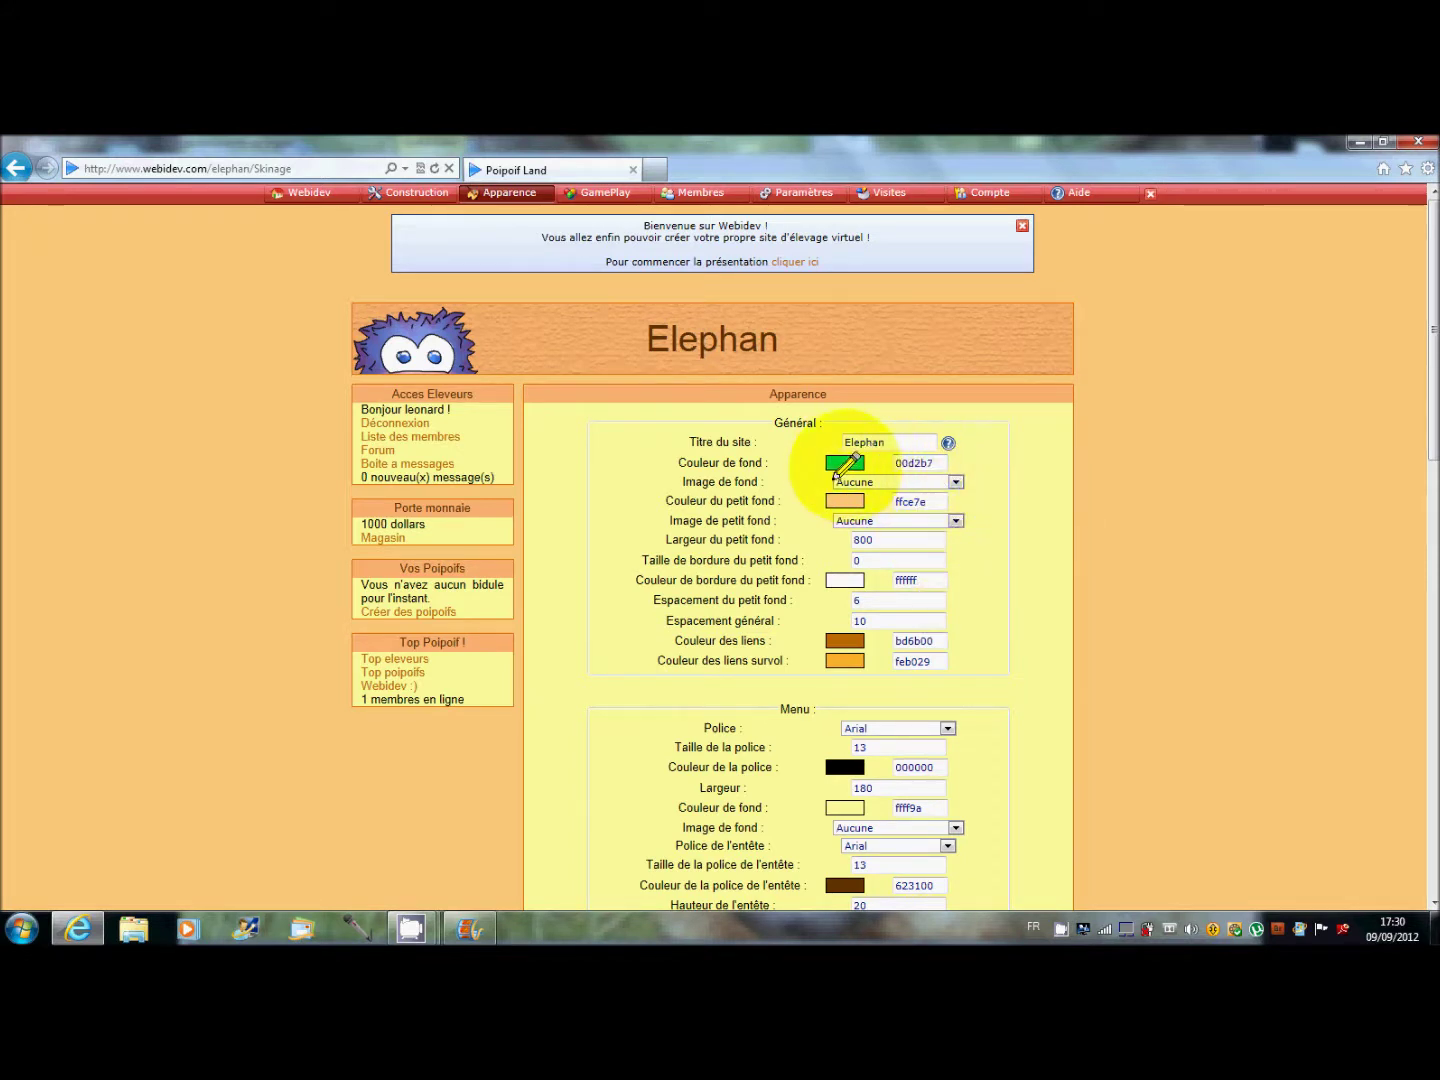
Choose Comic Sans MS as the Page font and save the appearance
click(922, 487)
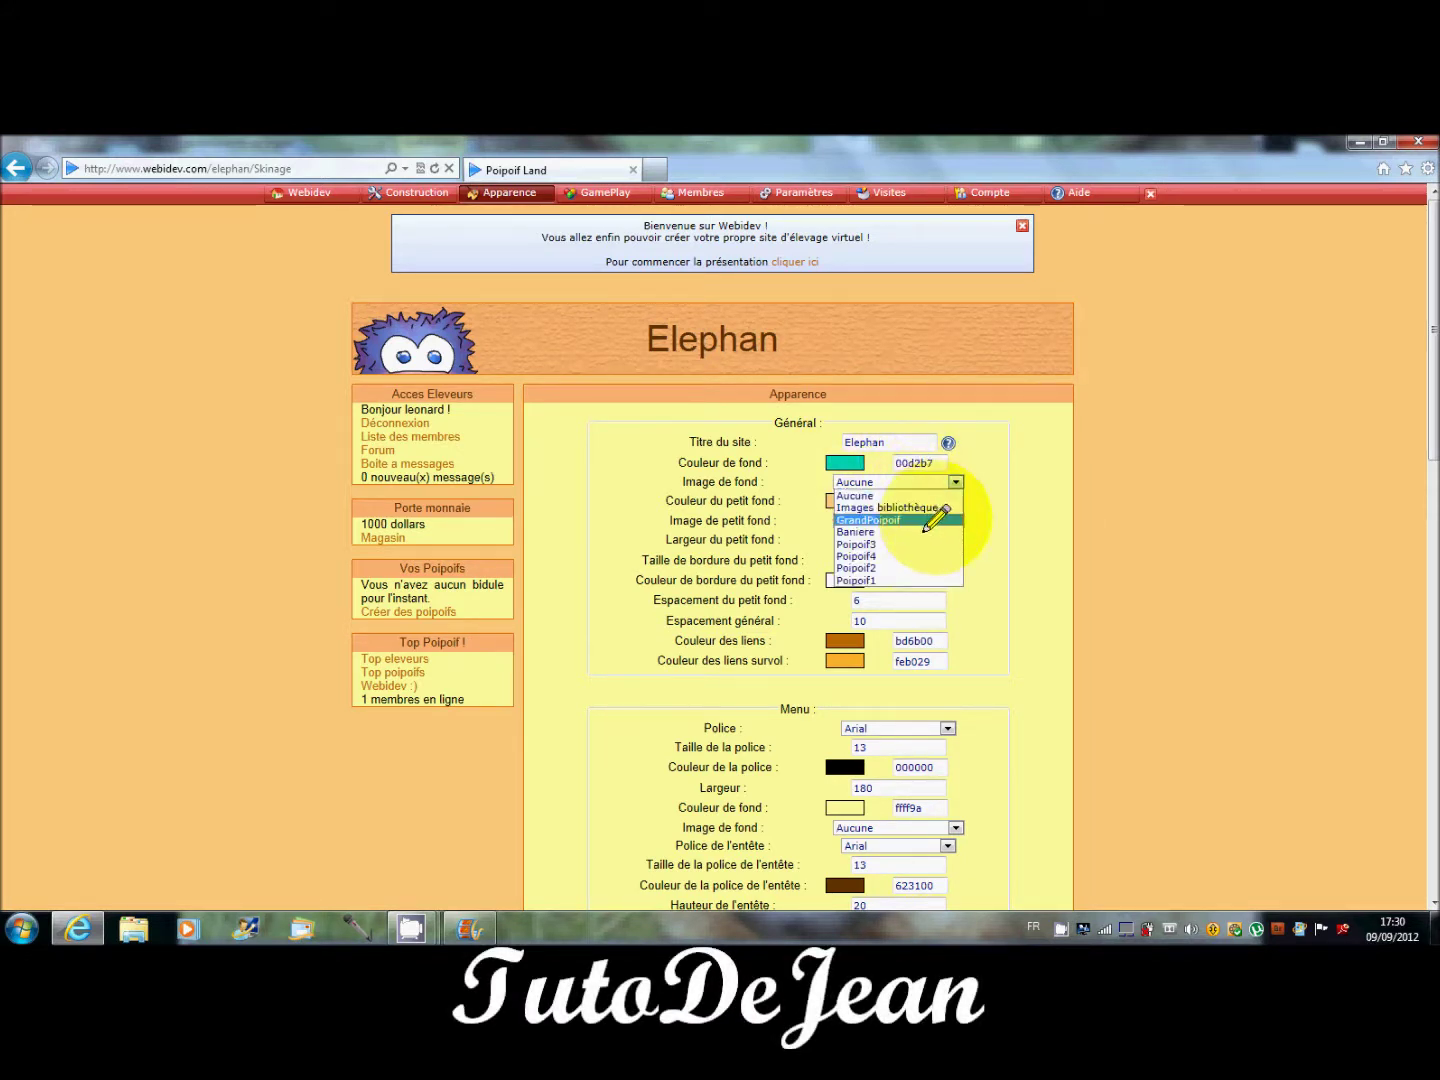
click(1025, 528)
click(925, 485)
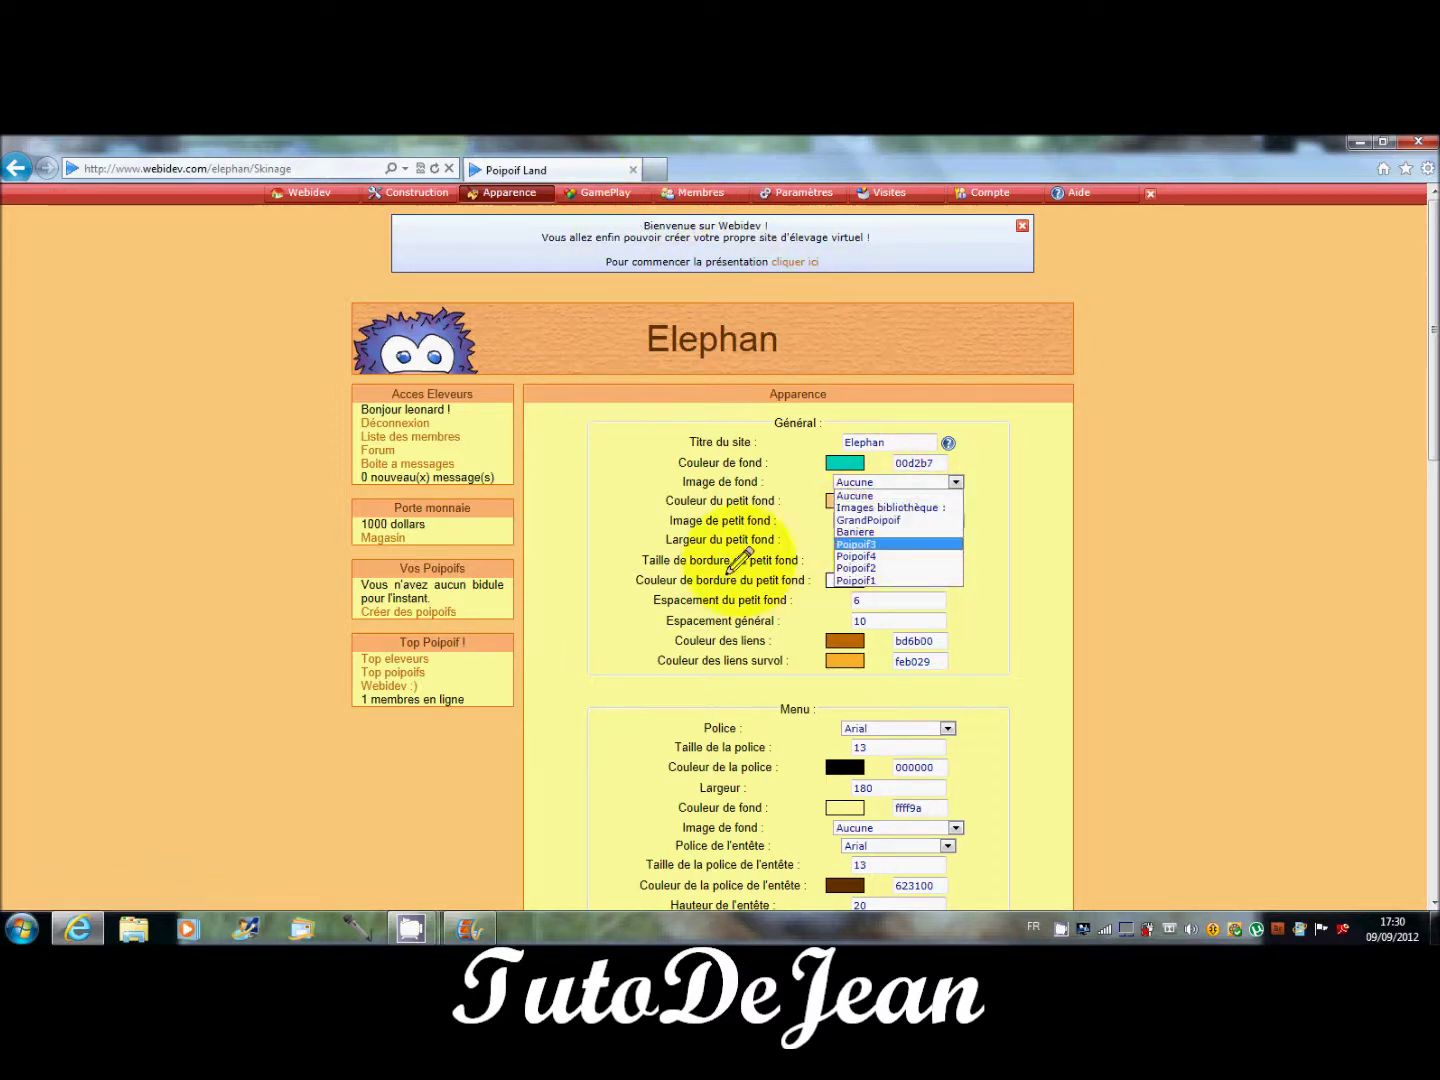
scroll(733, 556, down, 15)
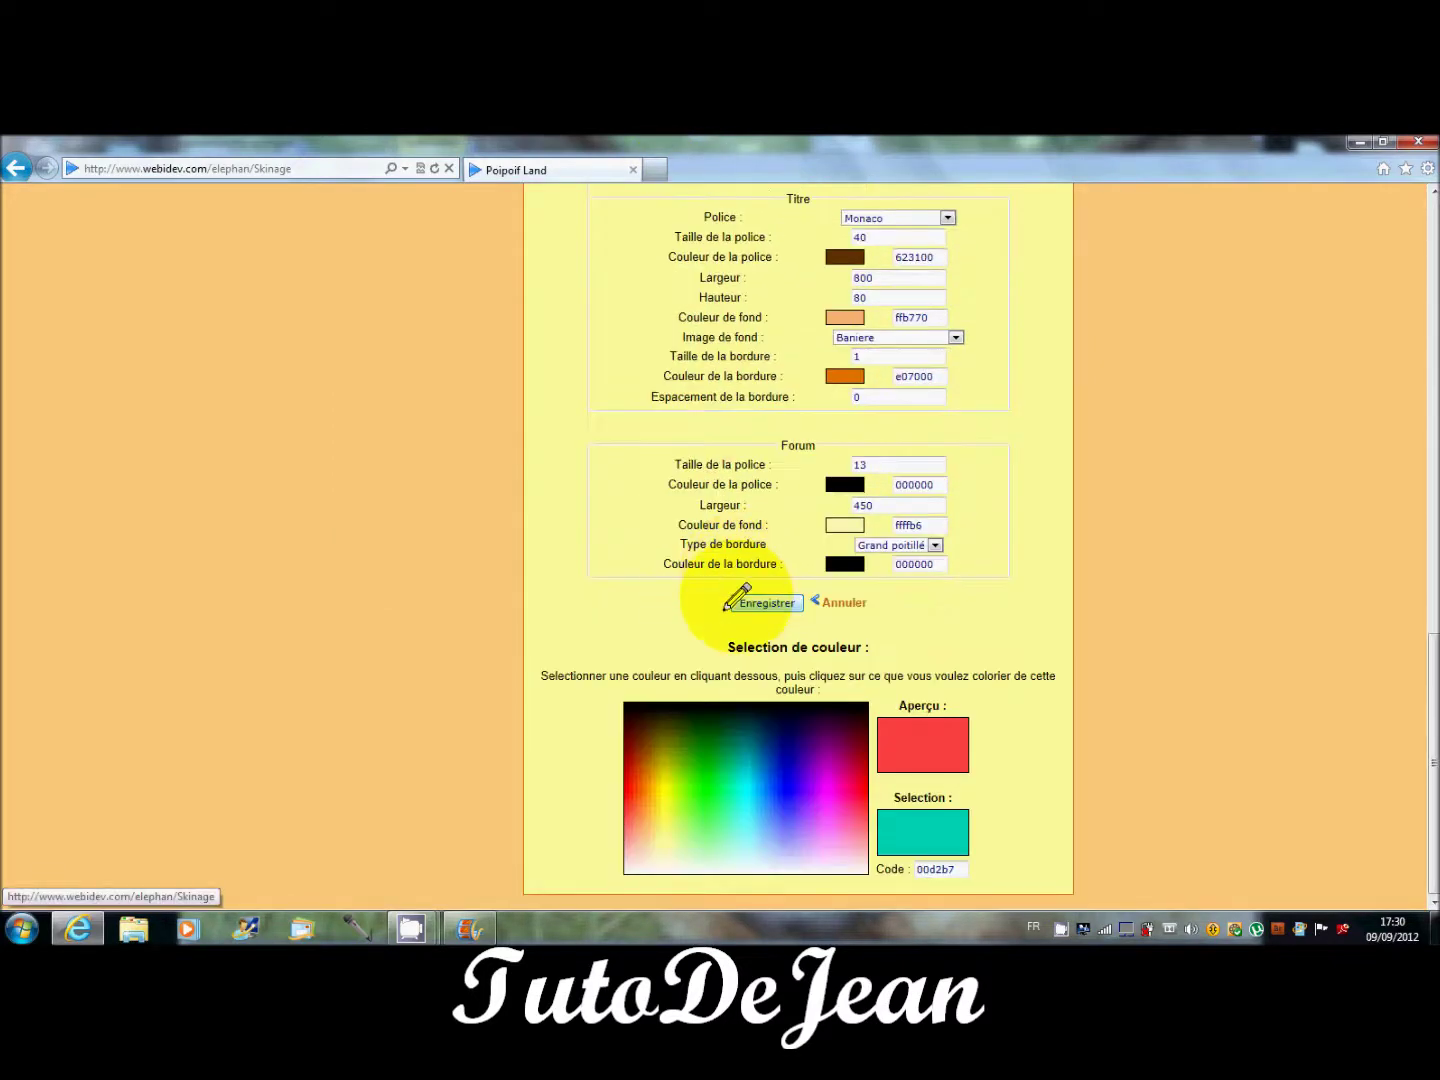
scroll(737, 580, up, 7)
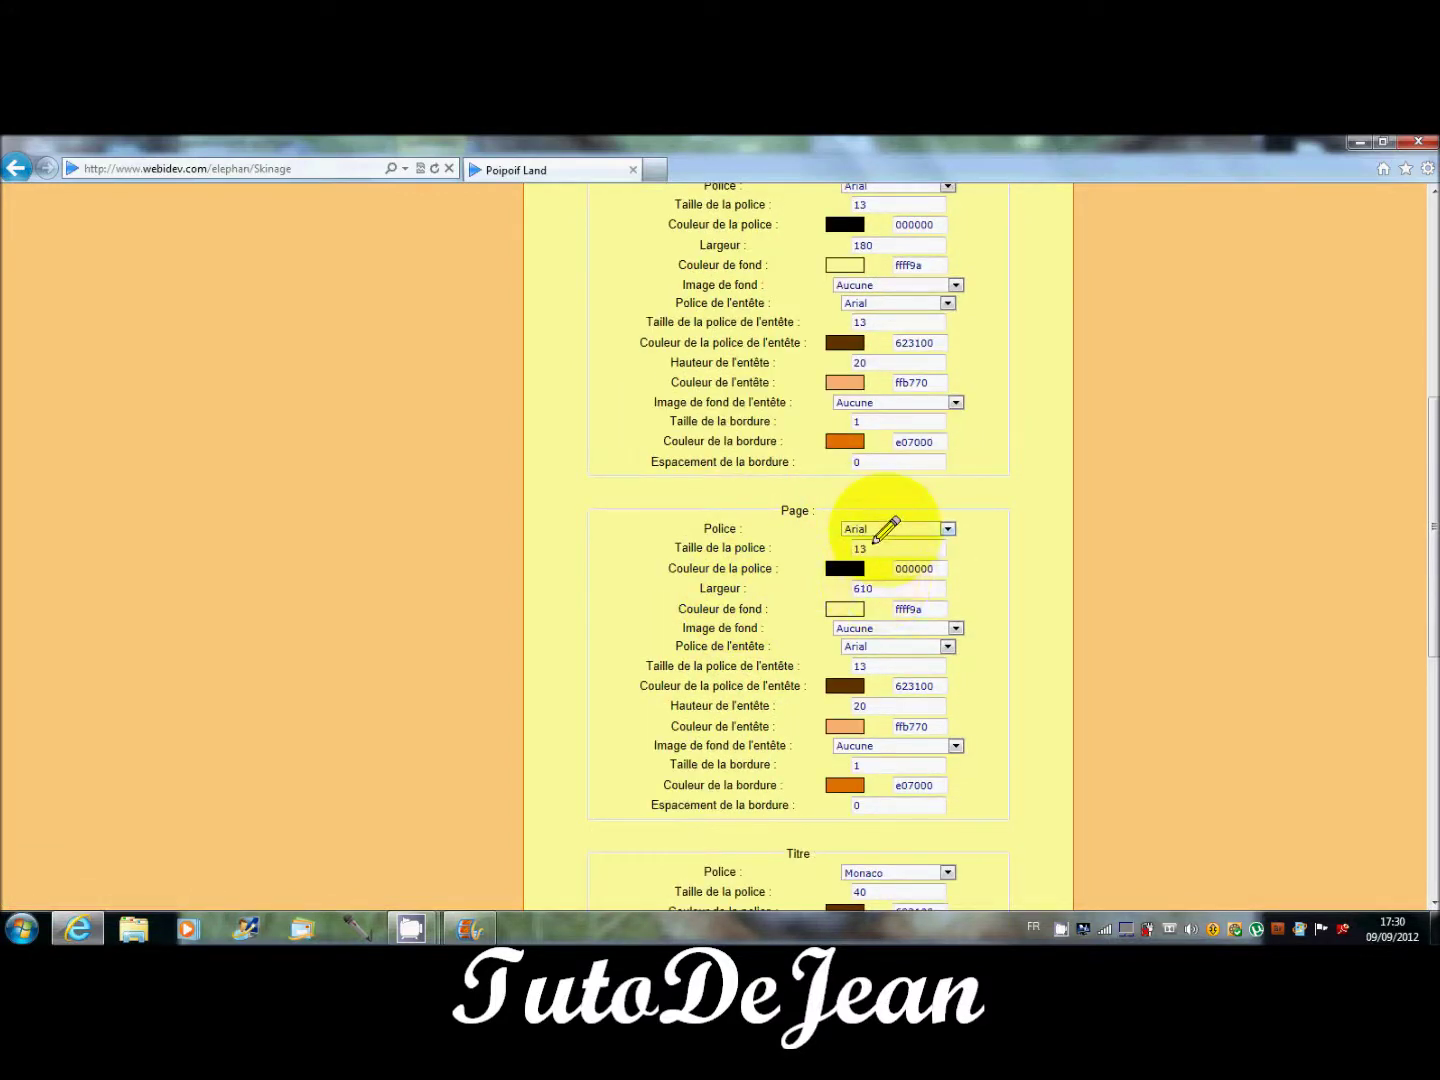
click(882, 529)
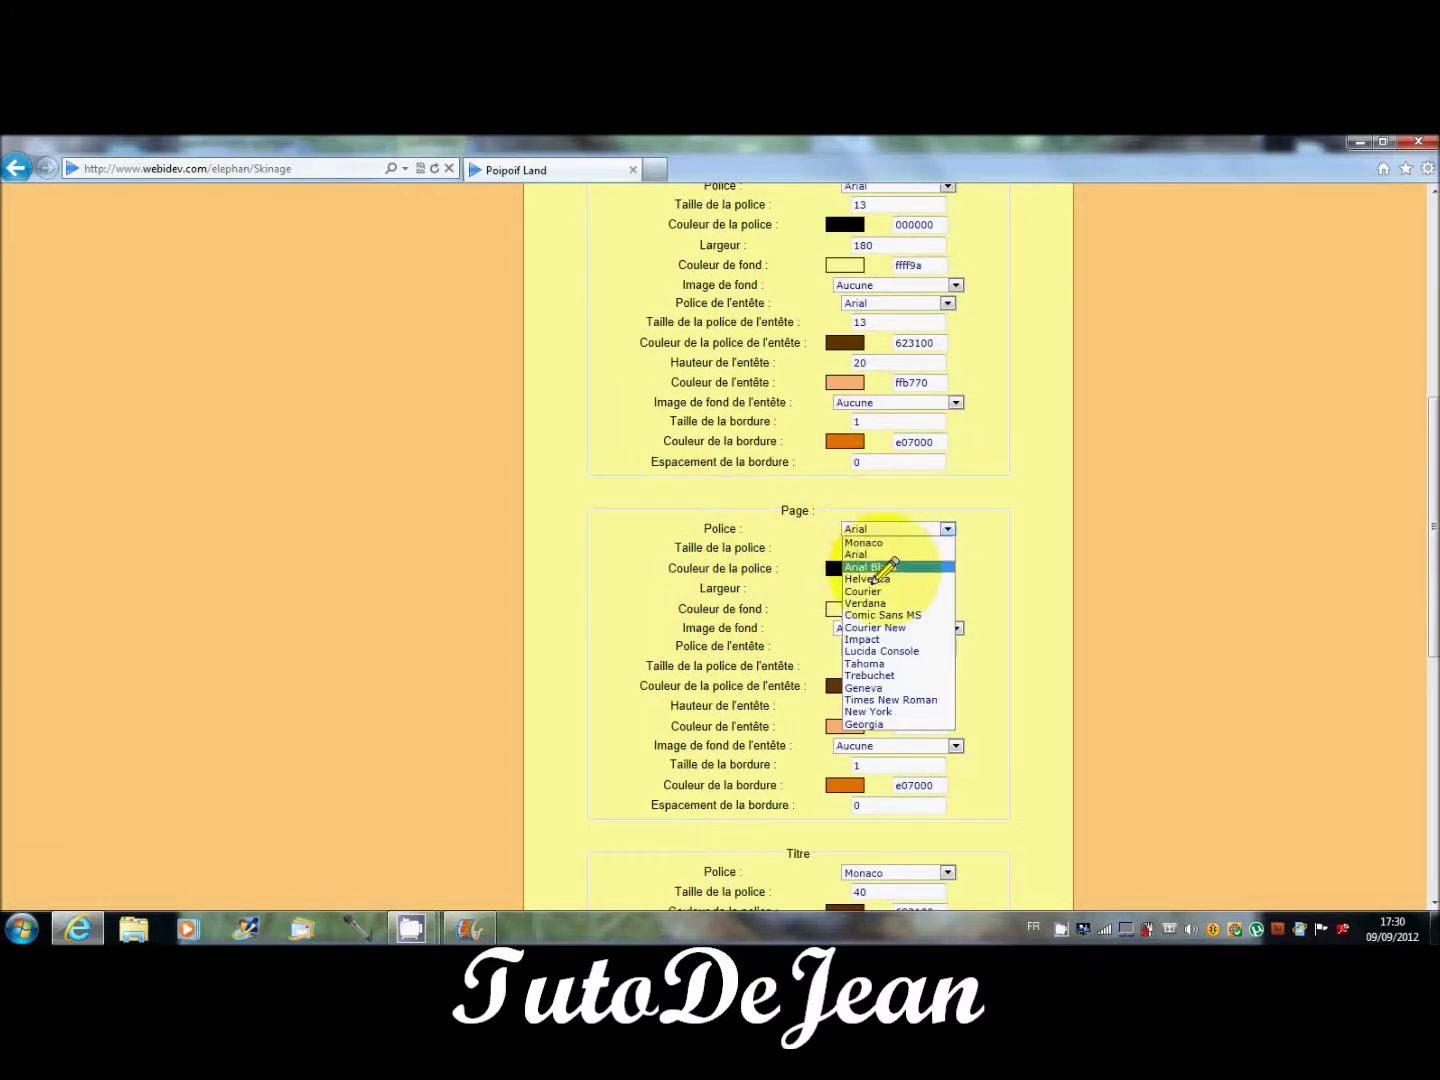
click(912, 615)
scroll(760, 660, down, 7)
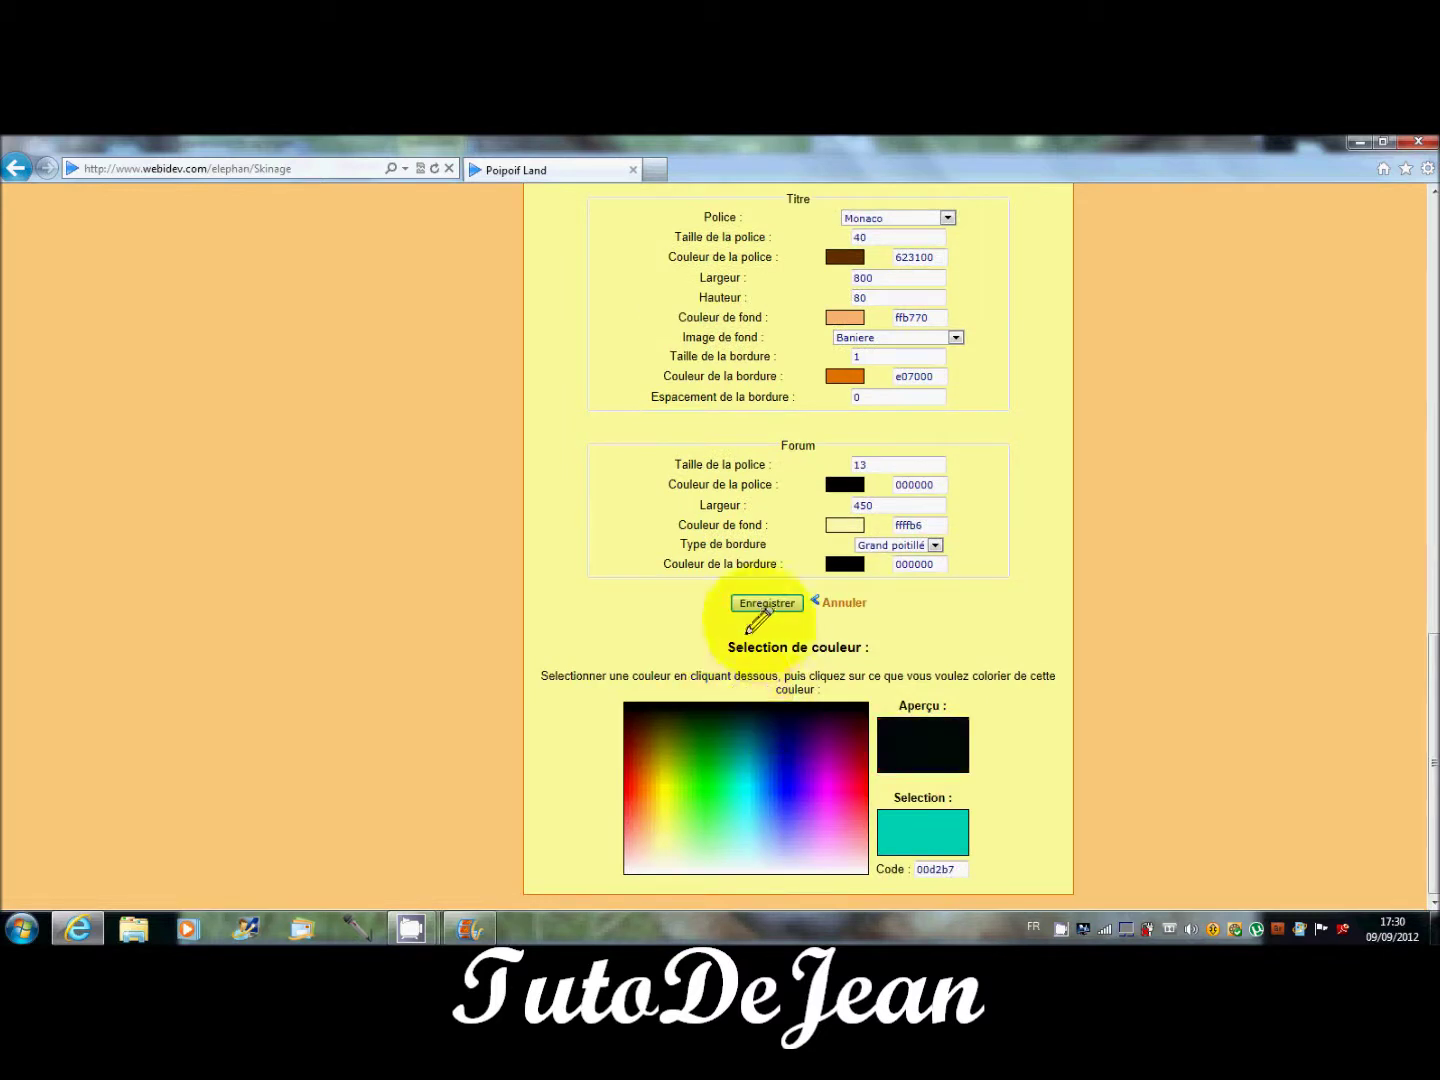
click(766, 603)
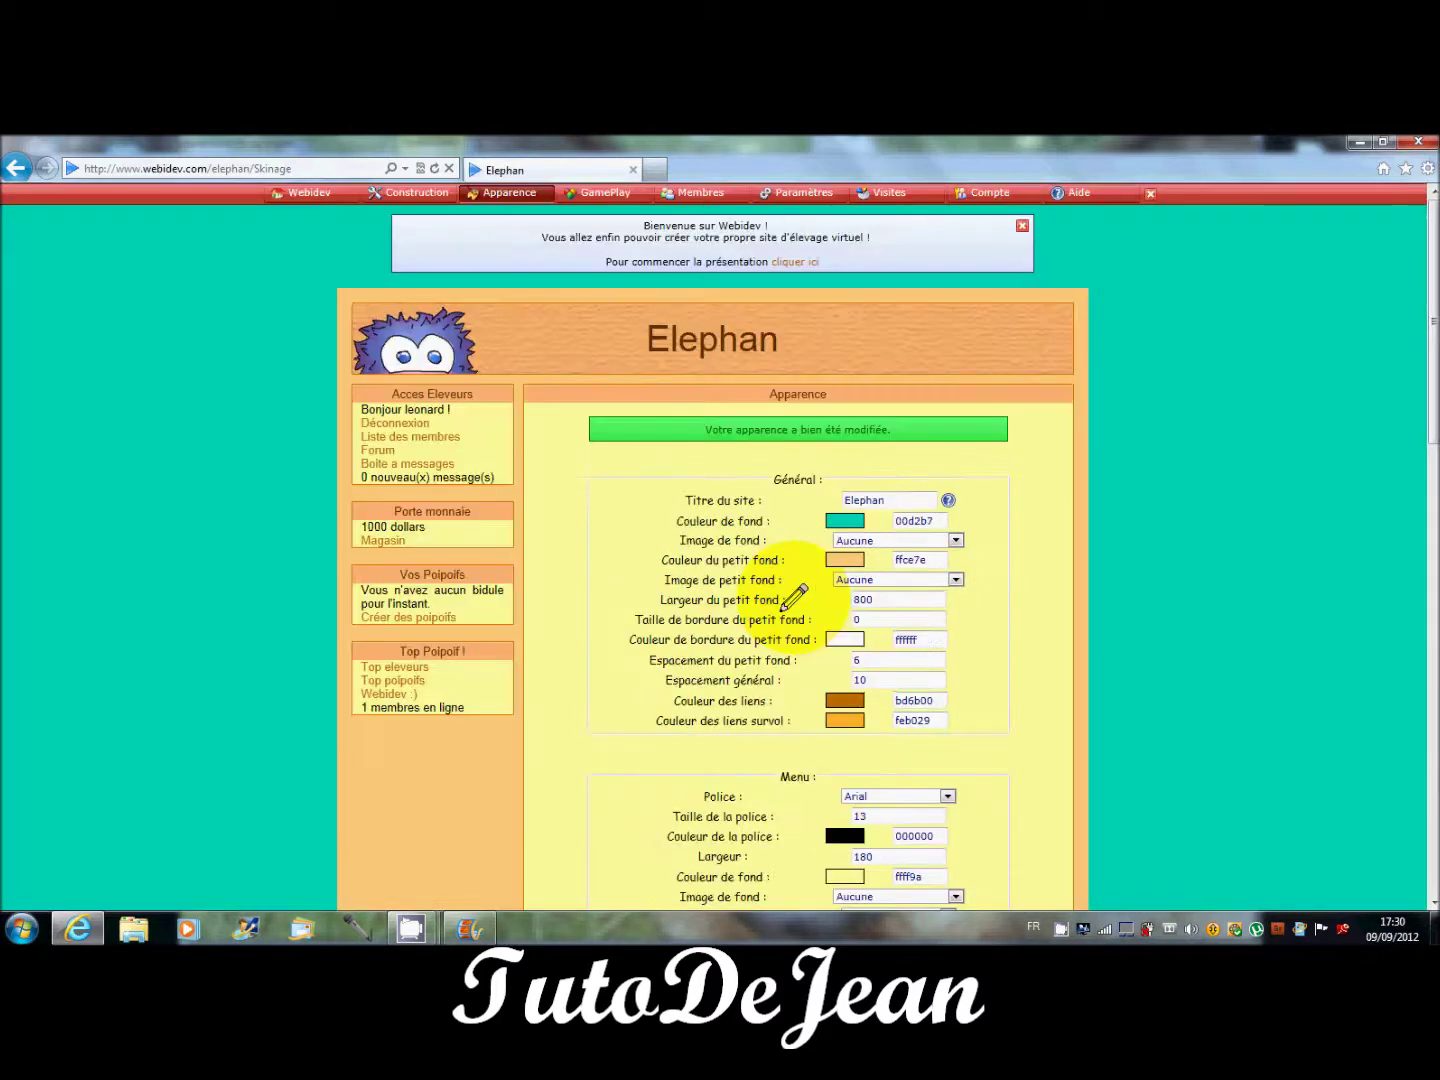
Switch to the Elephan site's Construction editor from the red toolbar
drag(685, 502, 735, 507)
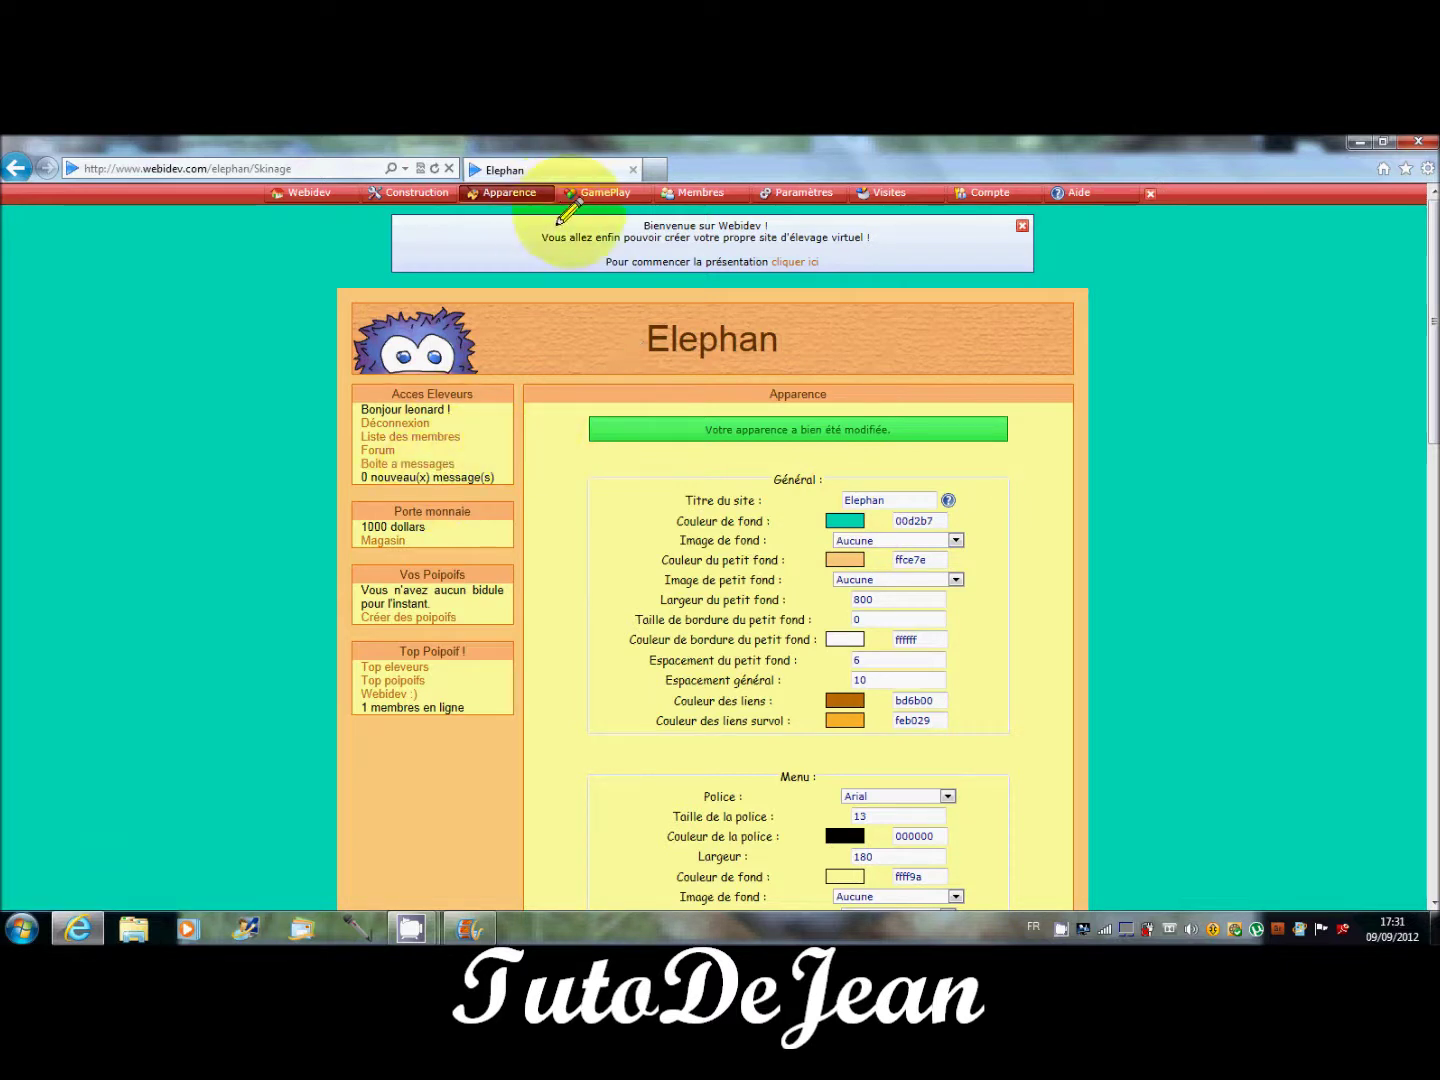
click(394, 199)
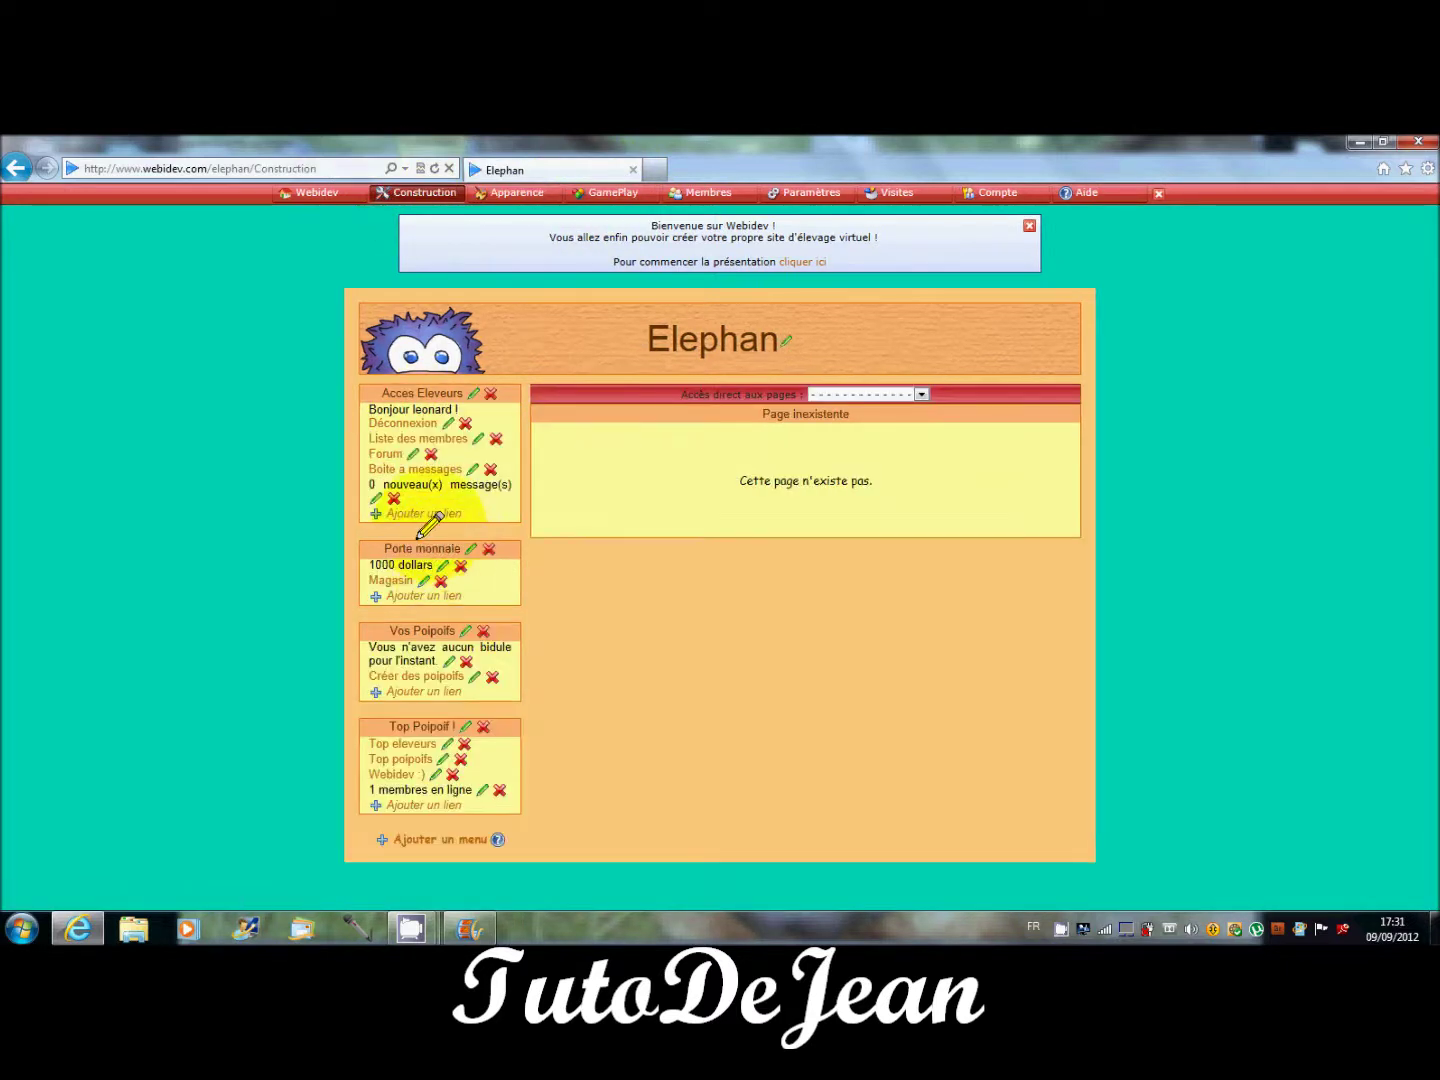
Start adding a new menu link and bring up the list of available modules
click(415, 522)
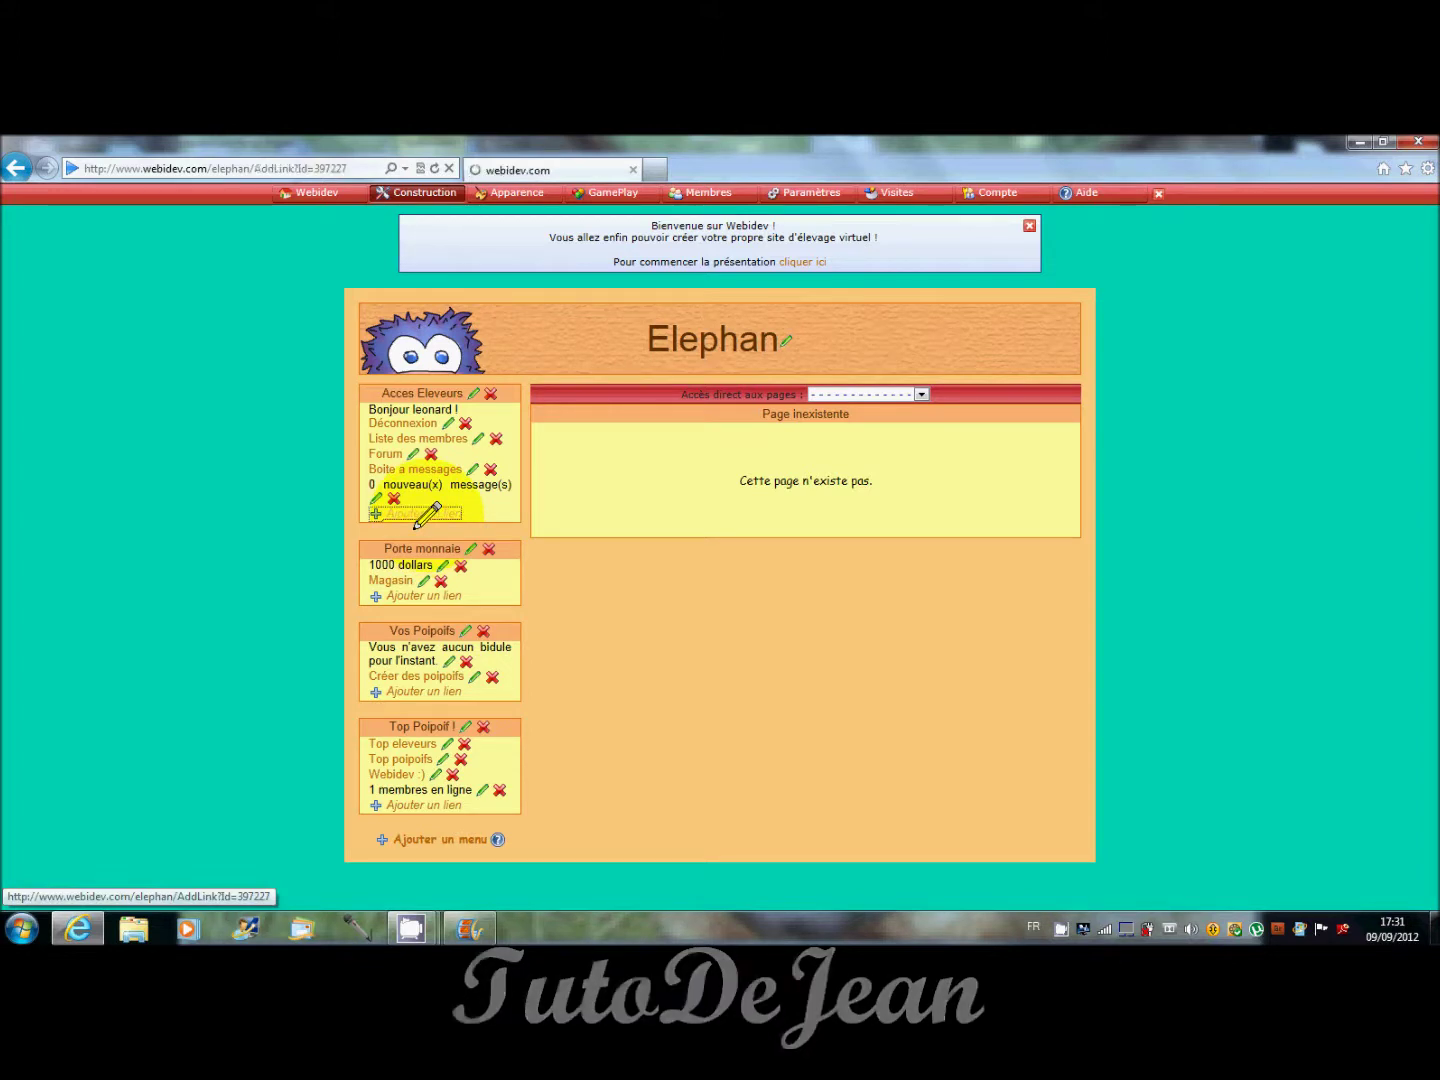
click(862, 700)
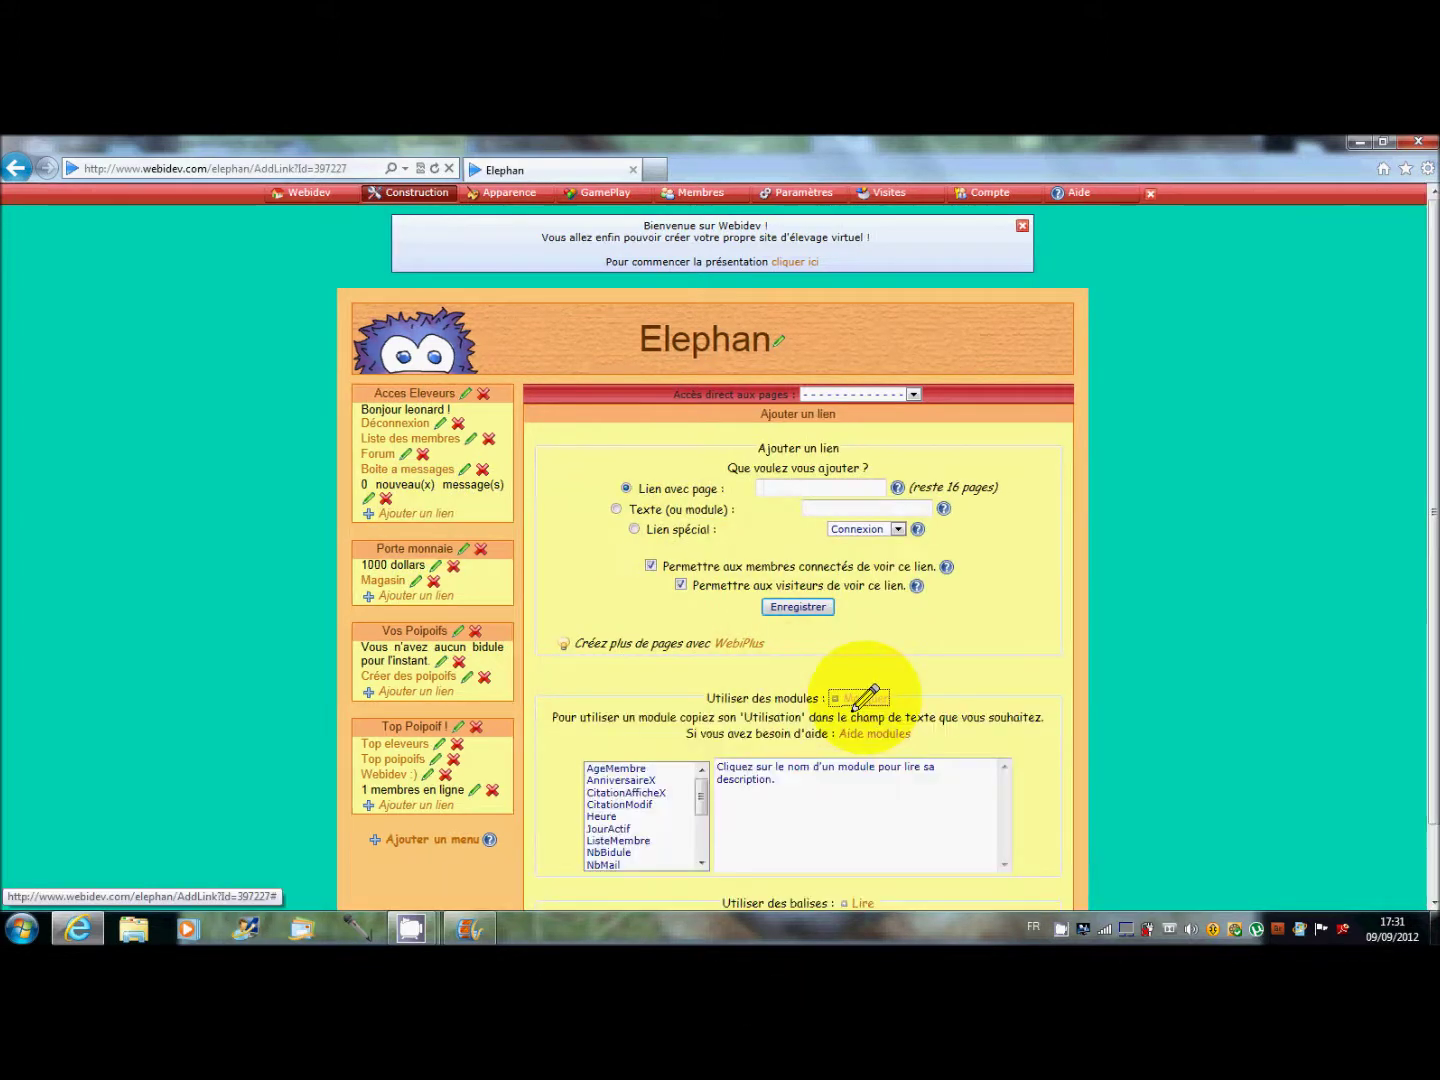
scroll(852, 691, down, 1)
scroll(690, 720, down, 3)
scroll(688, 745, down, 1)
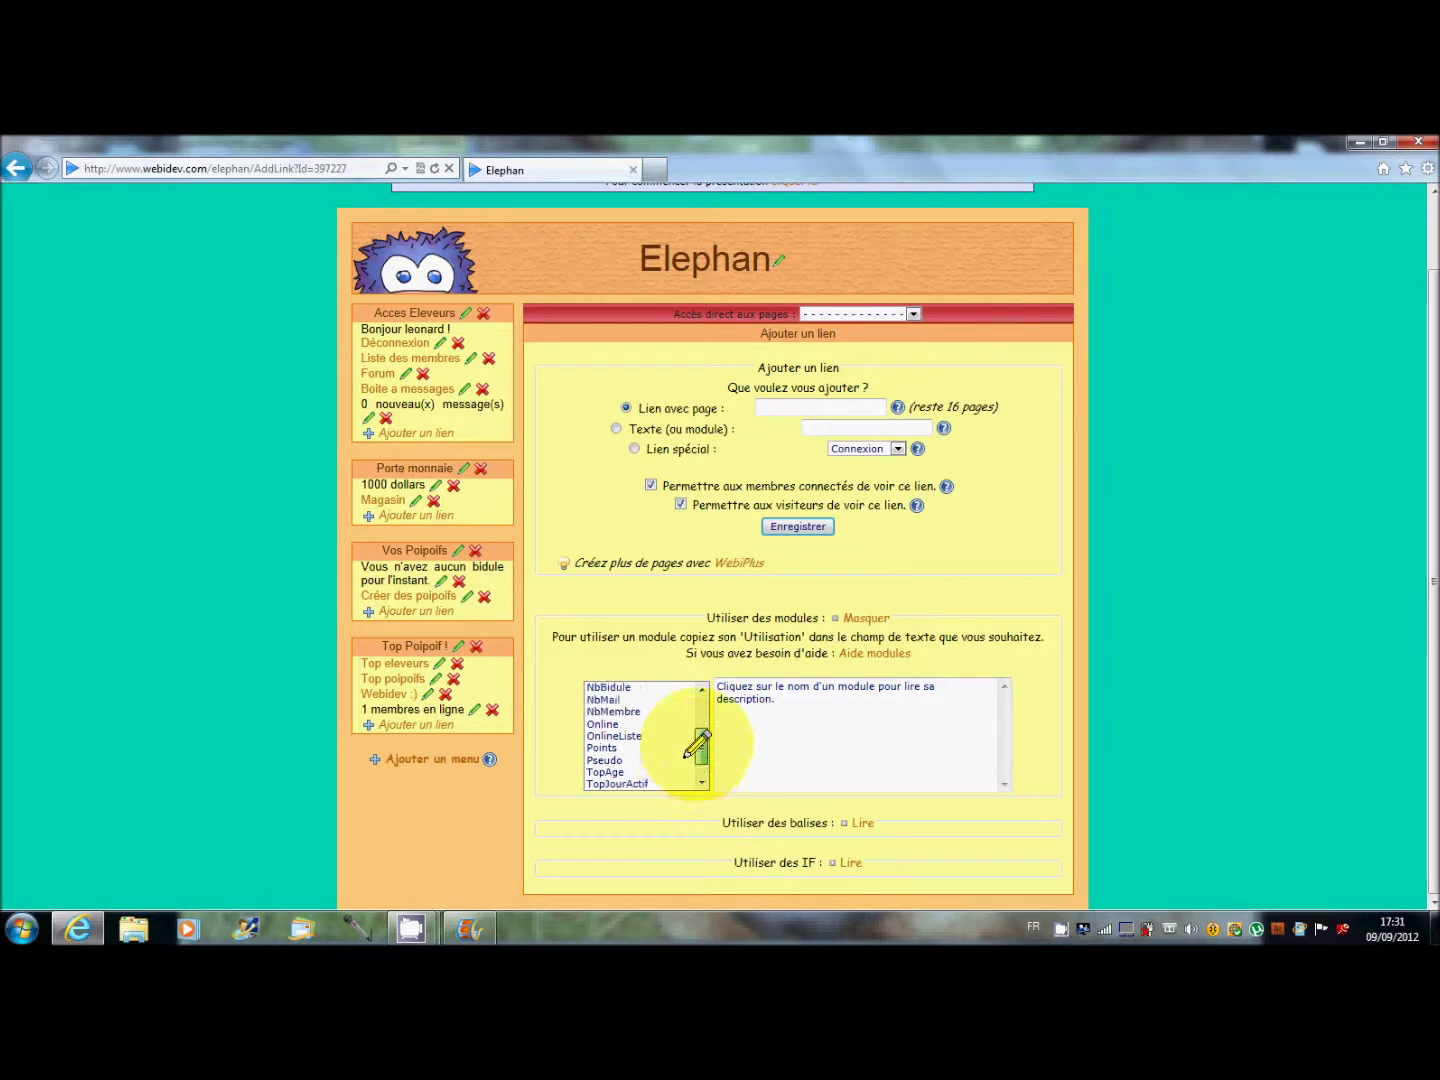
Read the Online, NbMail and TopJourActif module descriptions and select TopJourActif's usage code
click(655, 724)
scroll(690, 738, up, 1)
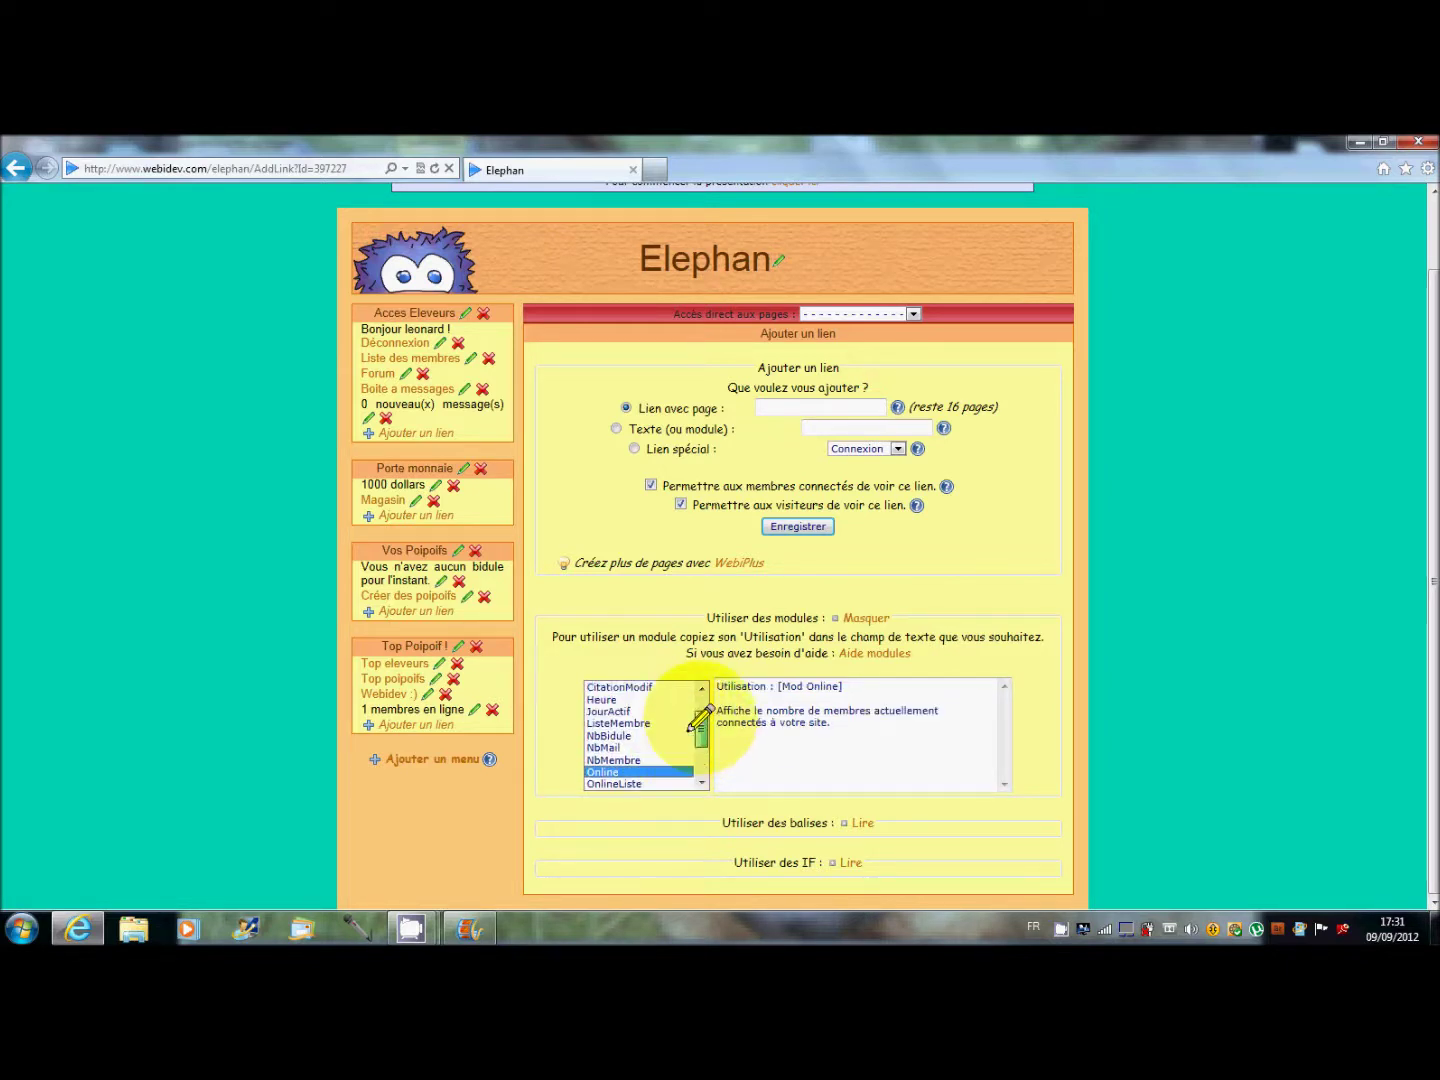
click(640, 748)
scroll(691, 705, up, 1)
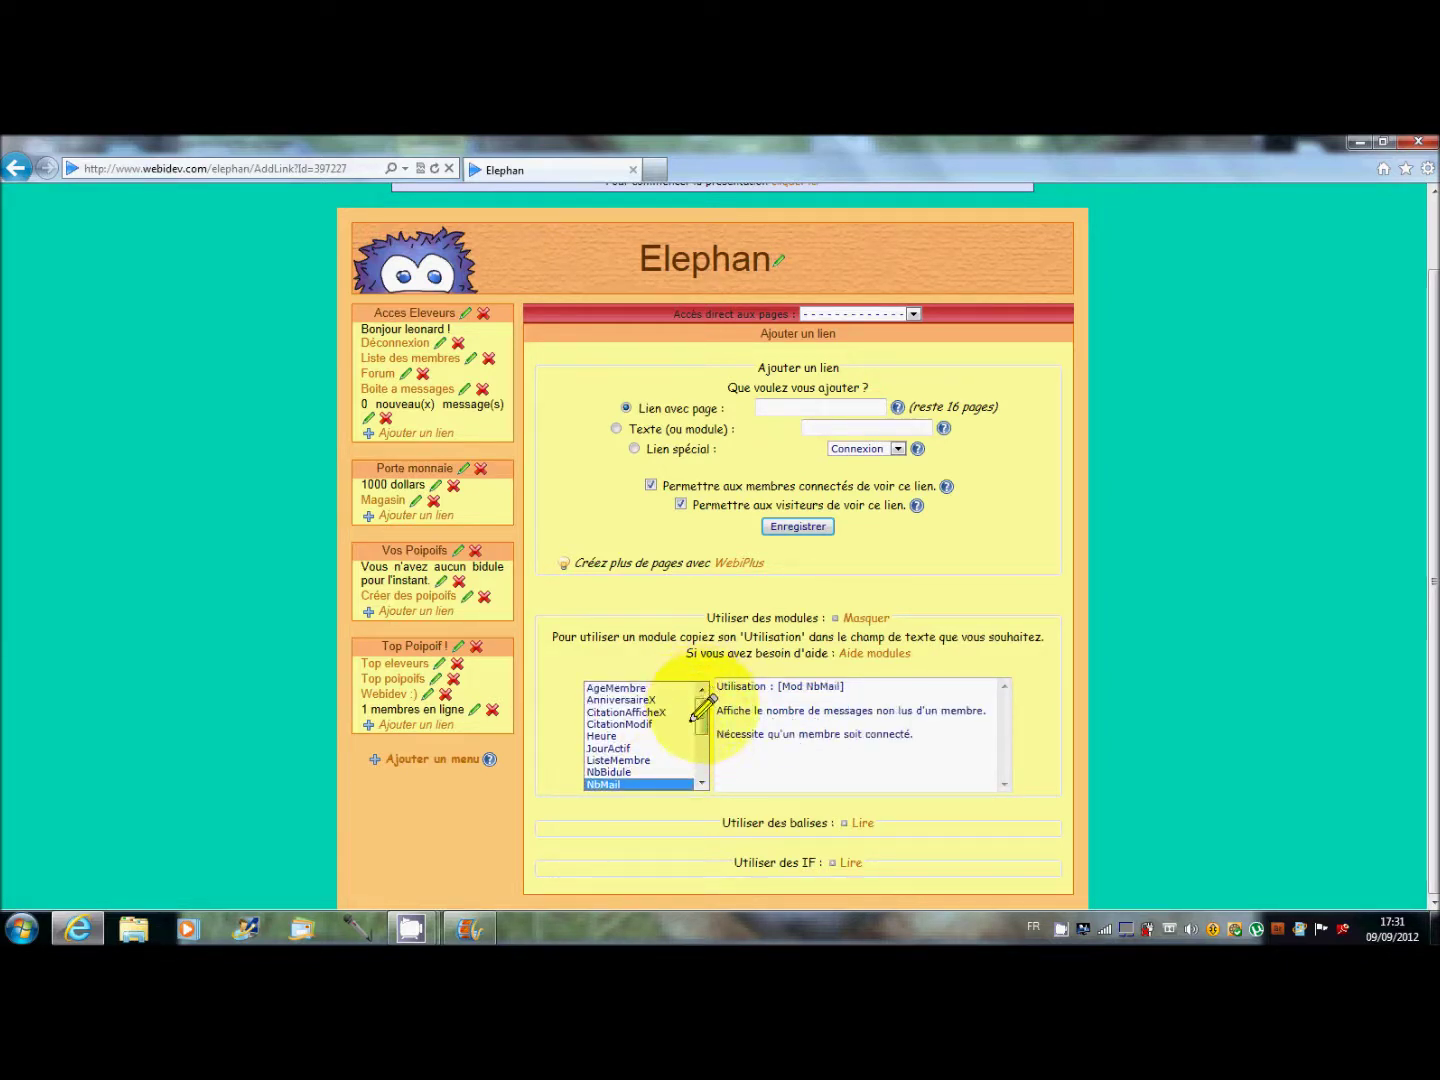
scroll(690, 730, down, 3)
click(655, 761)
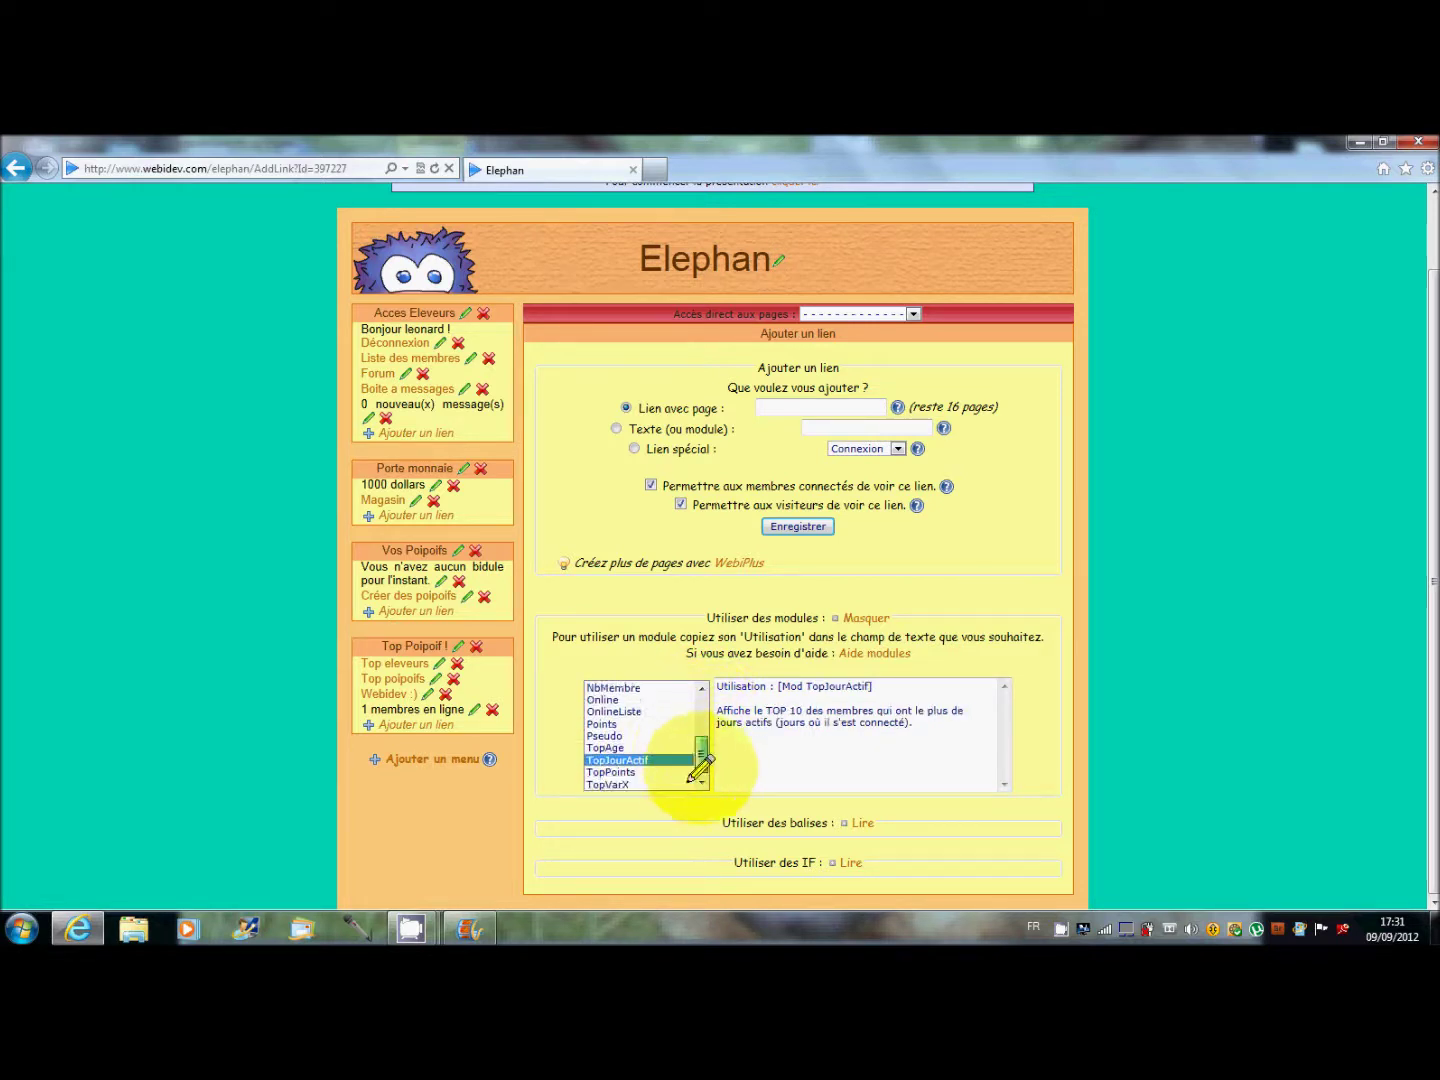
drag(697, 765, 694, 712)
drag(872, 686, 782, 687)
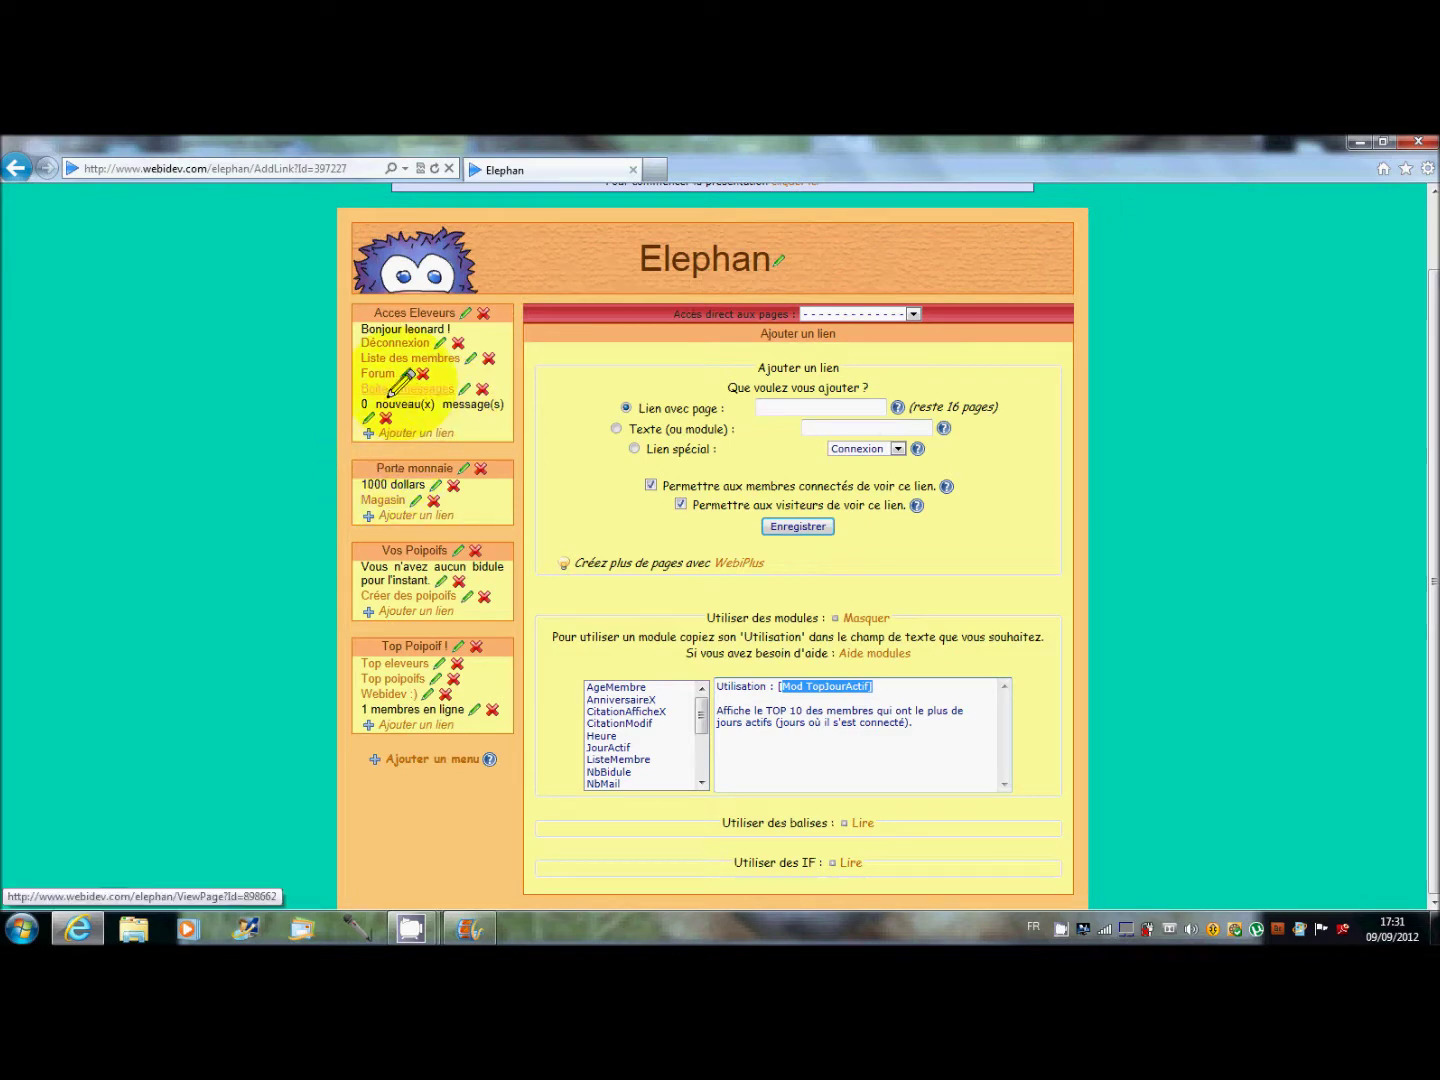
Go to the members management page, then the site's image management page
scroll(500, 650, up, 2)
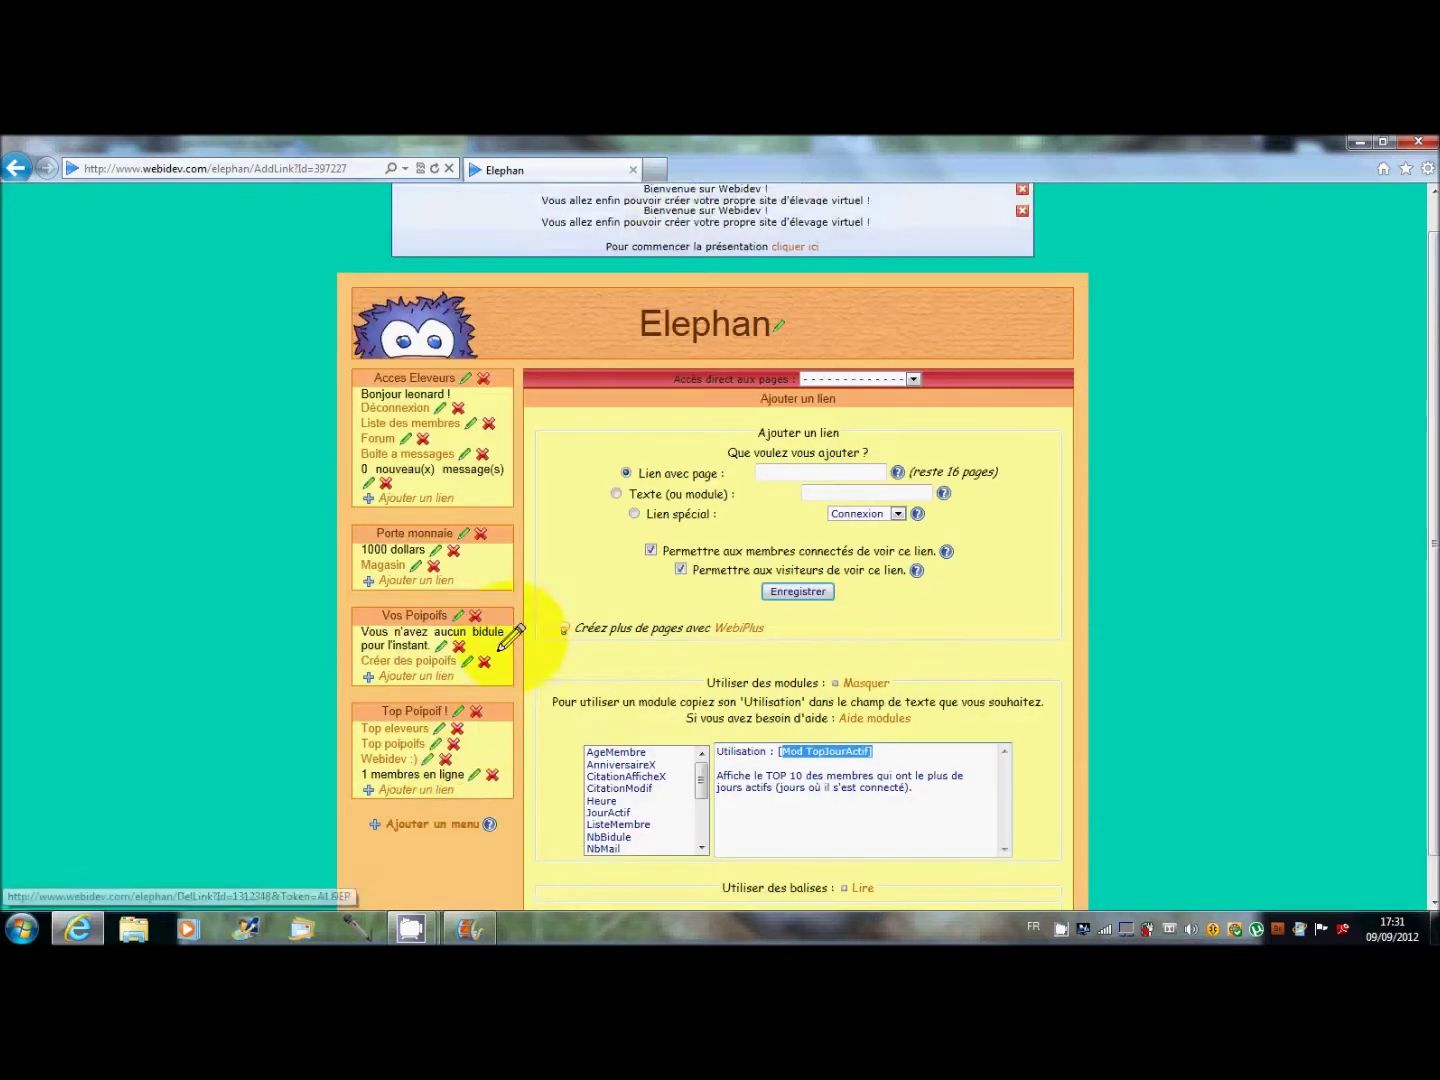
click(688, 193)
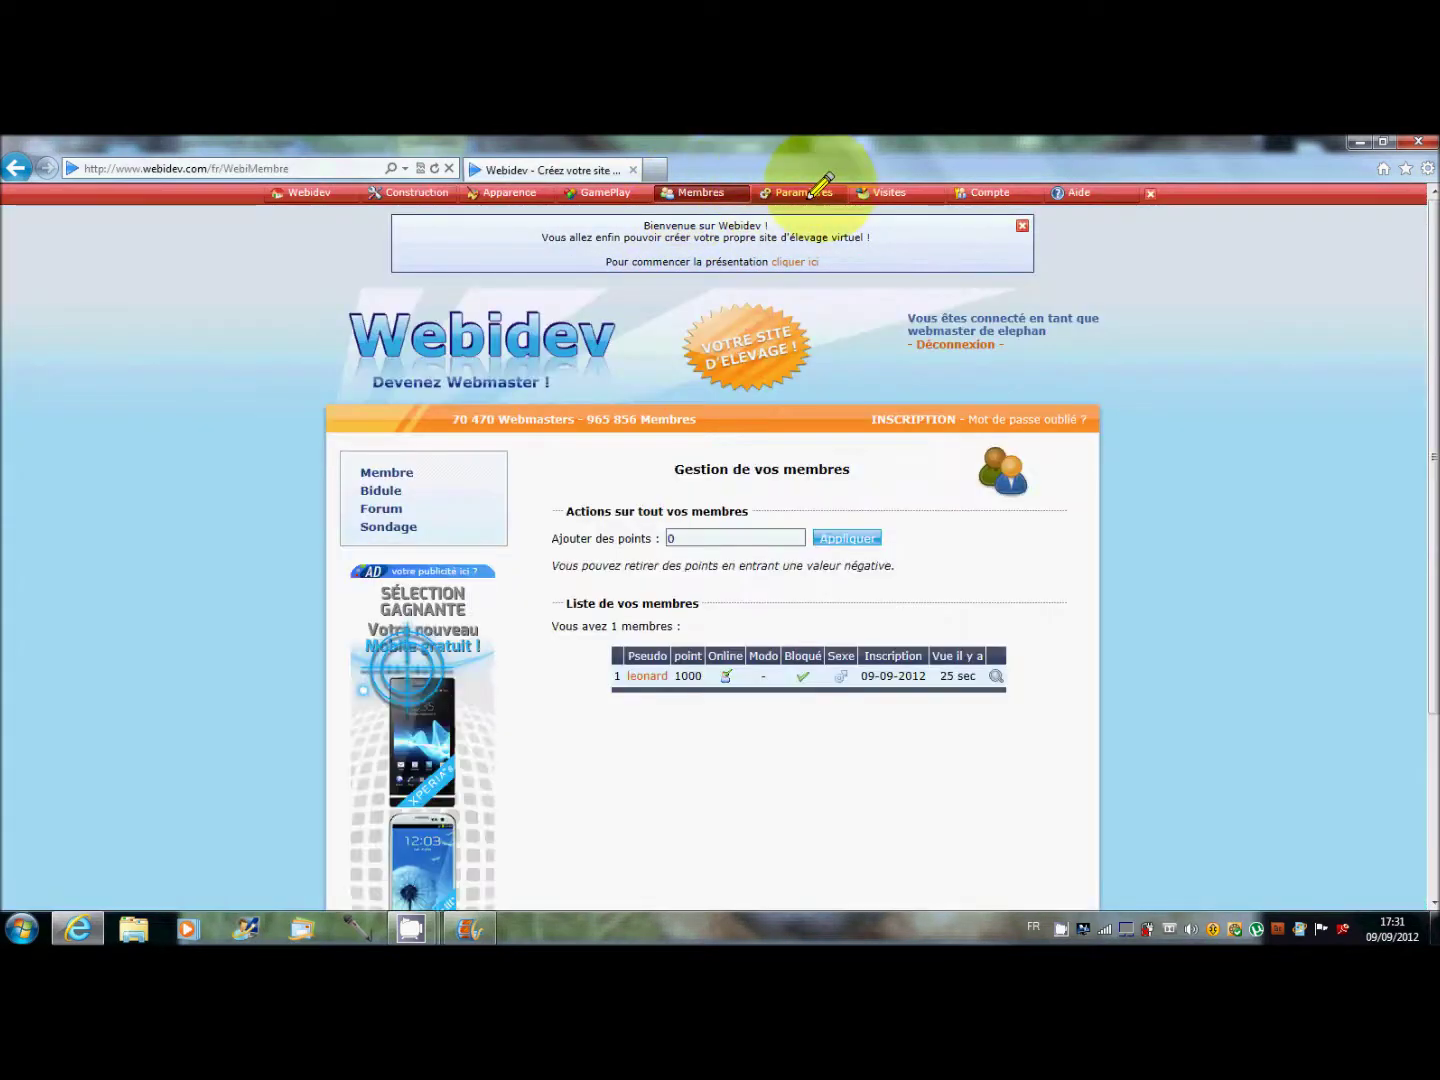
click(815, 192)
Show the Créer des poipoifs page, select some of its text, and open a new browser tab
click(892, 192)
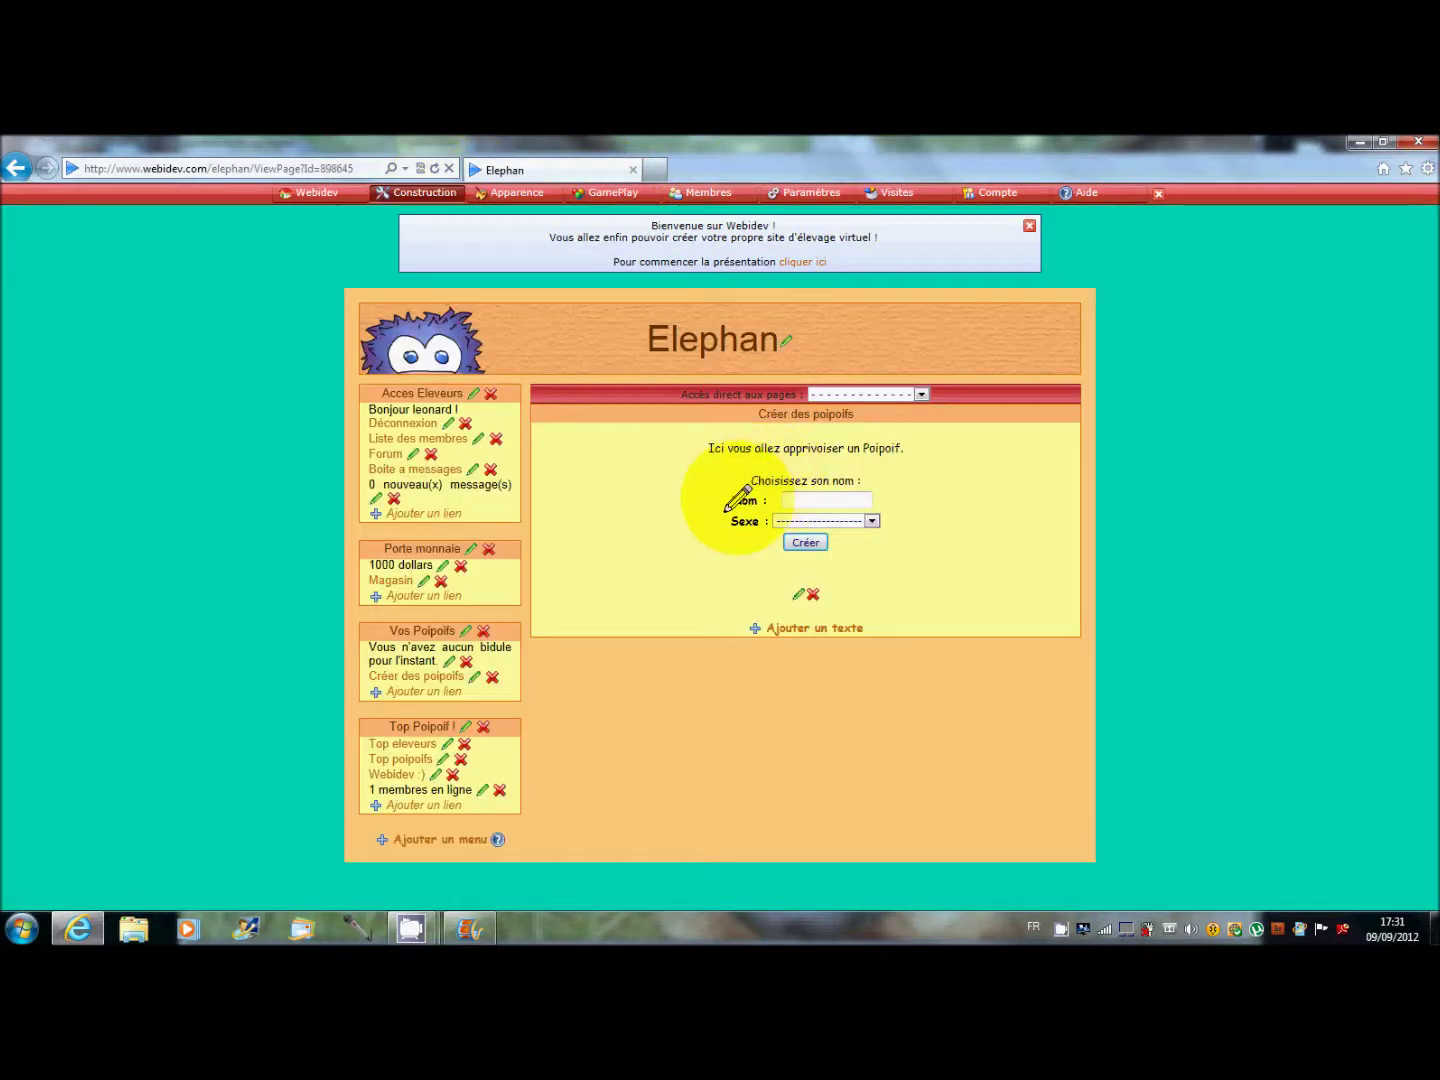
drag(740, 492, 884, 498)
click(792, 497)
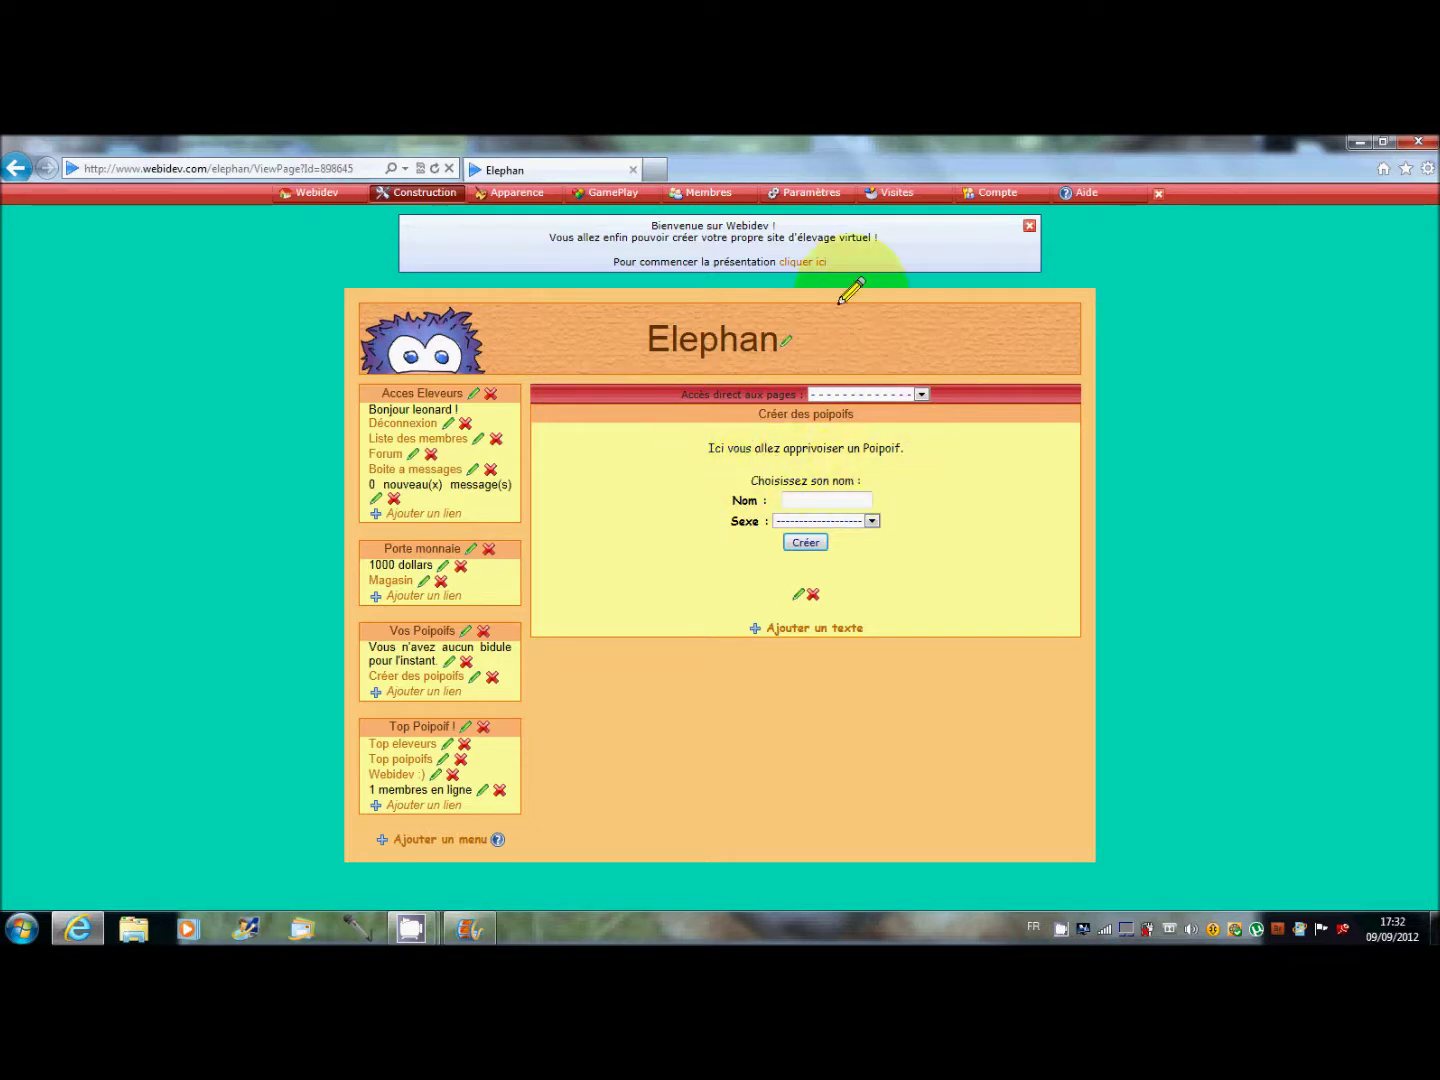
click(652, 166)
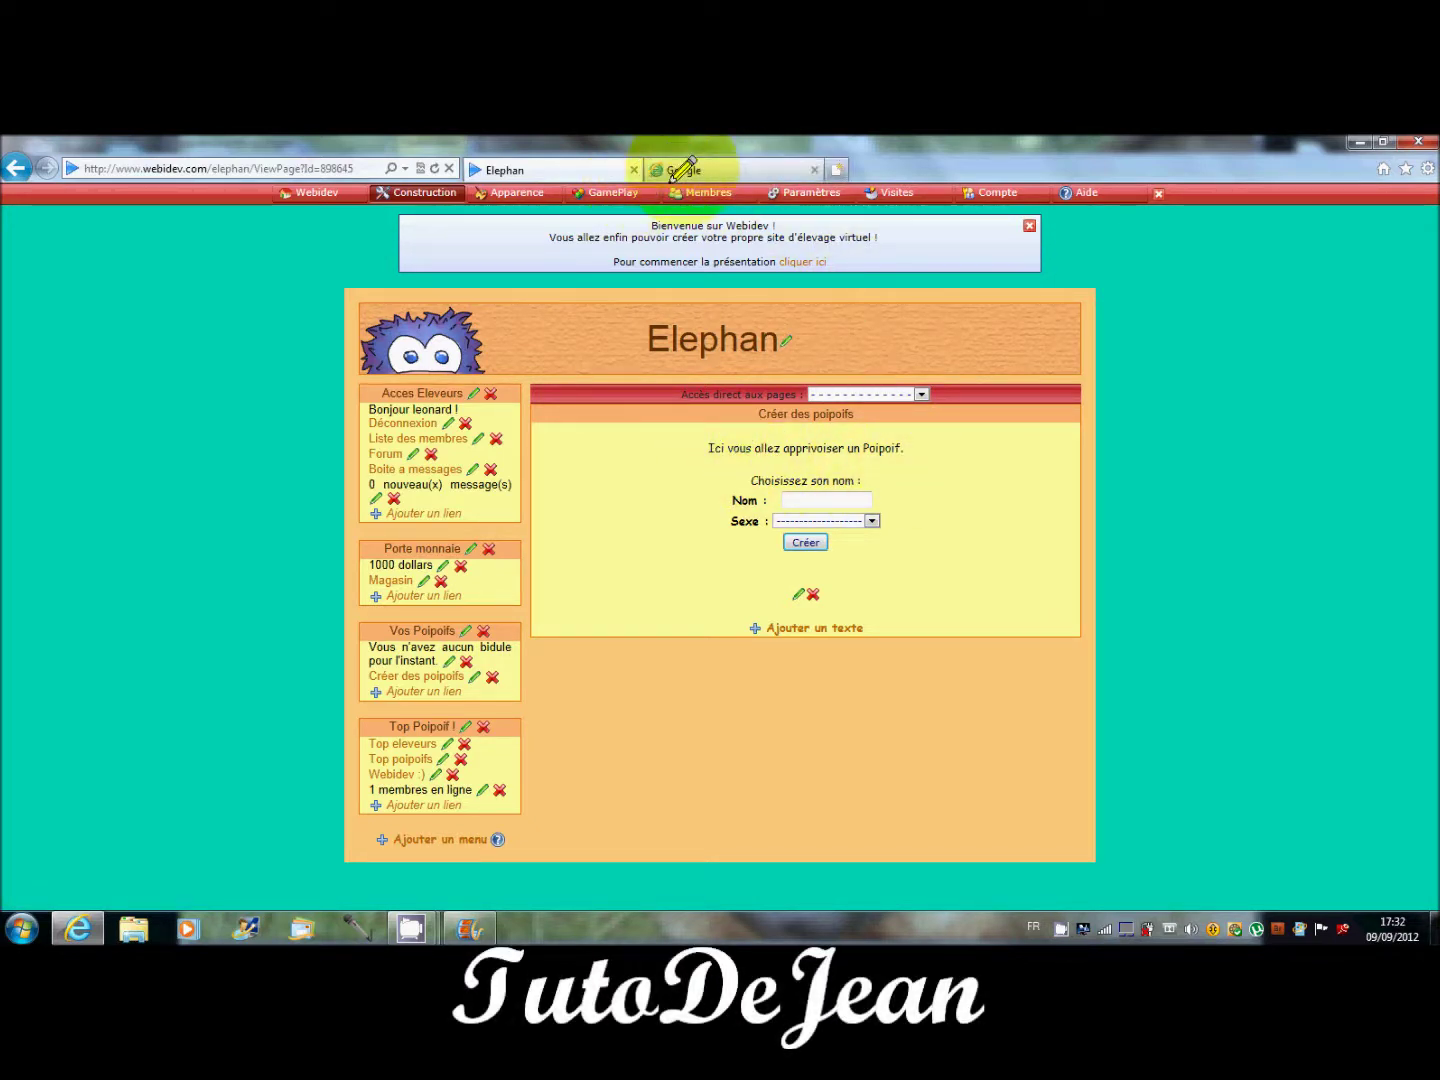
Search Google Images for elephant
click(672, 176)
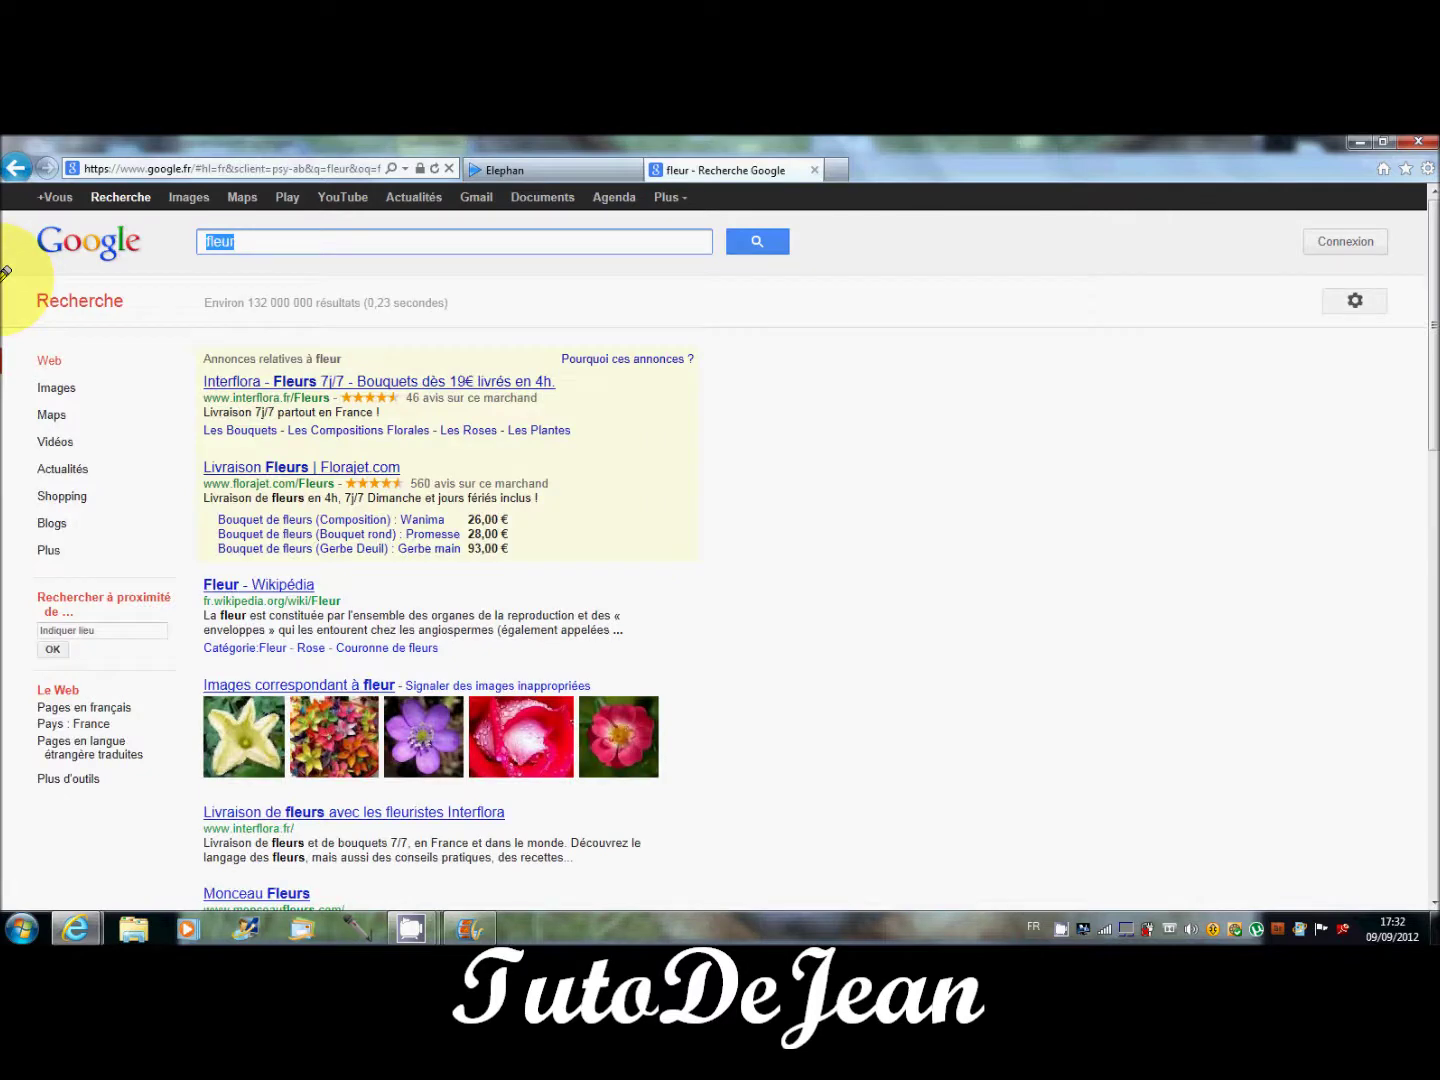
text(elephant)
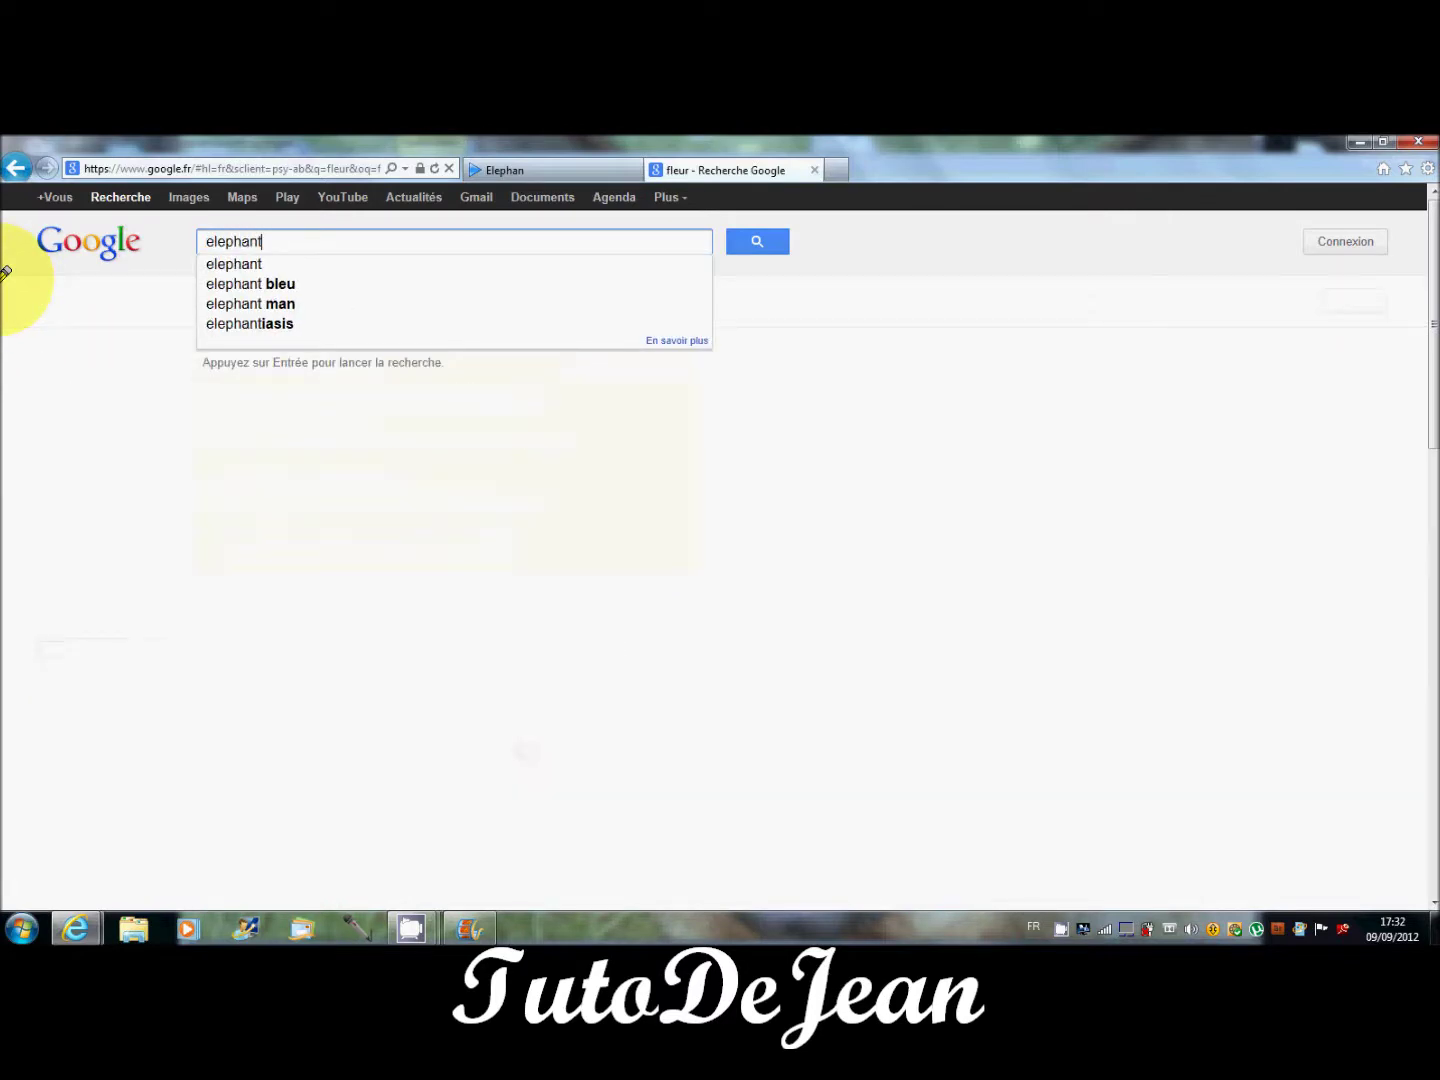
key(Return)
click(188, 197)
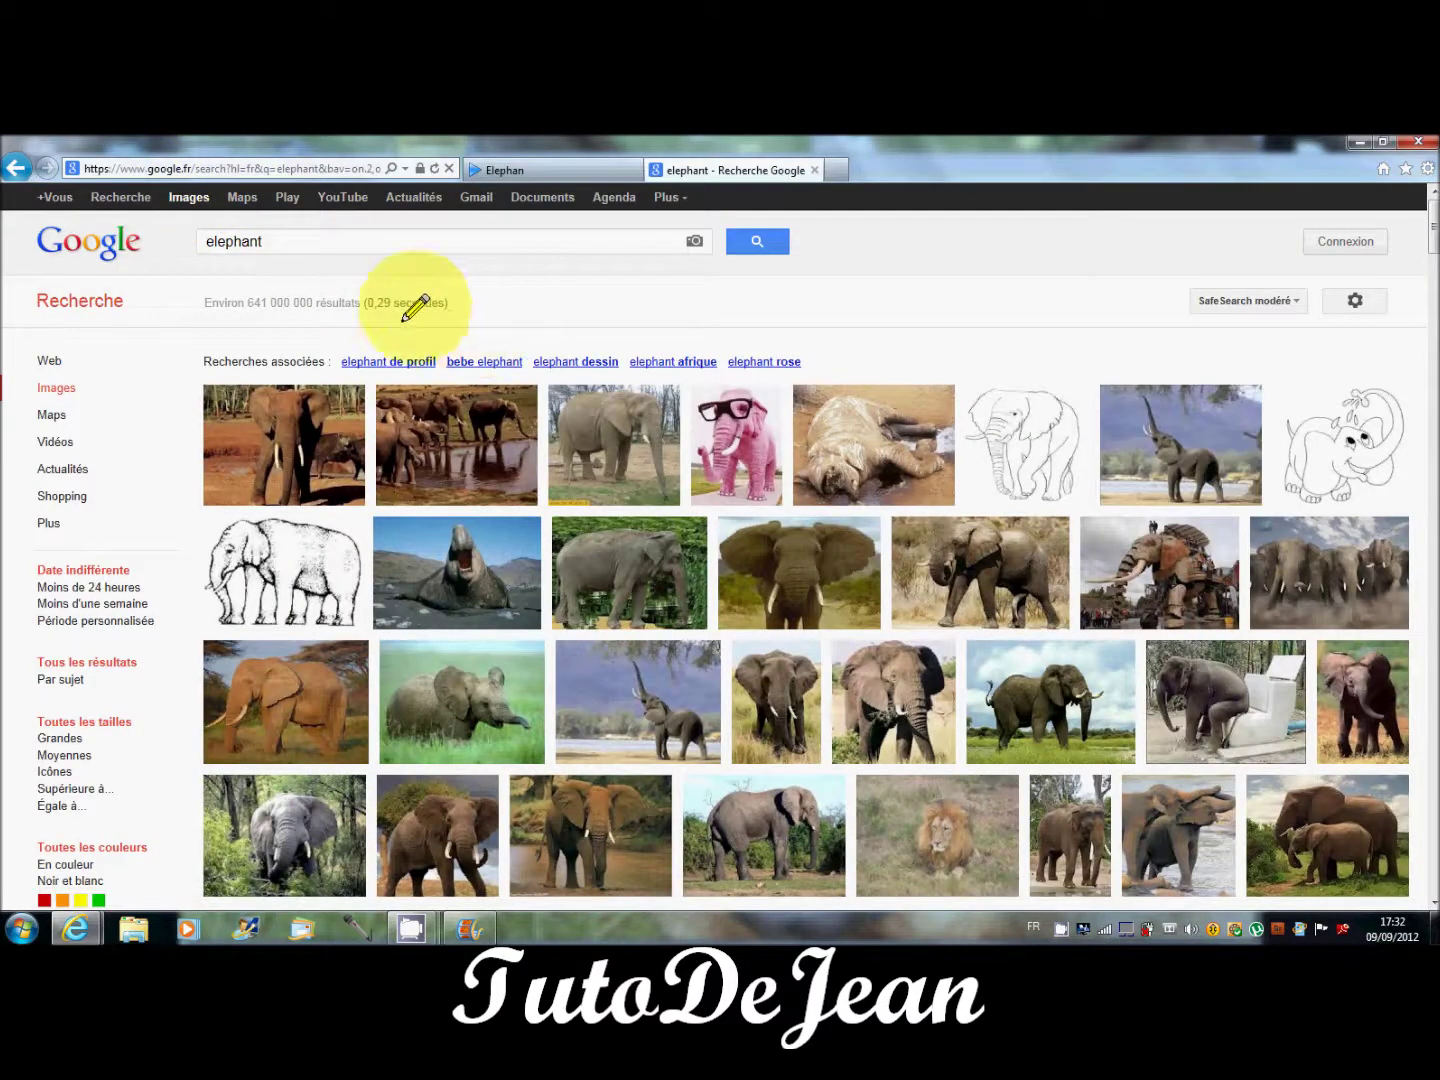
Open the young elephant in grass picture, check its options, then return to the Elephan tab
click(416, 675)
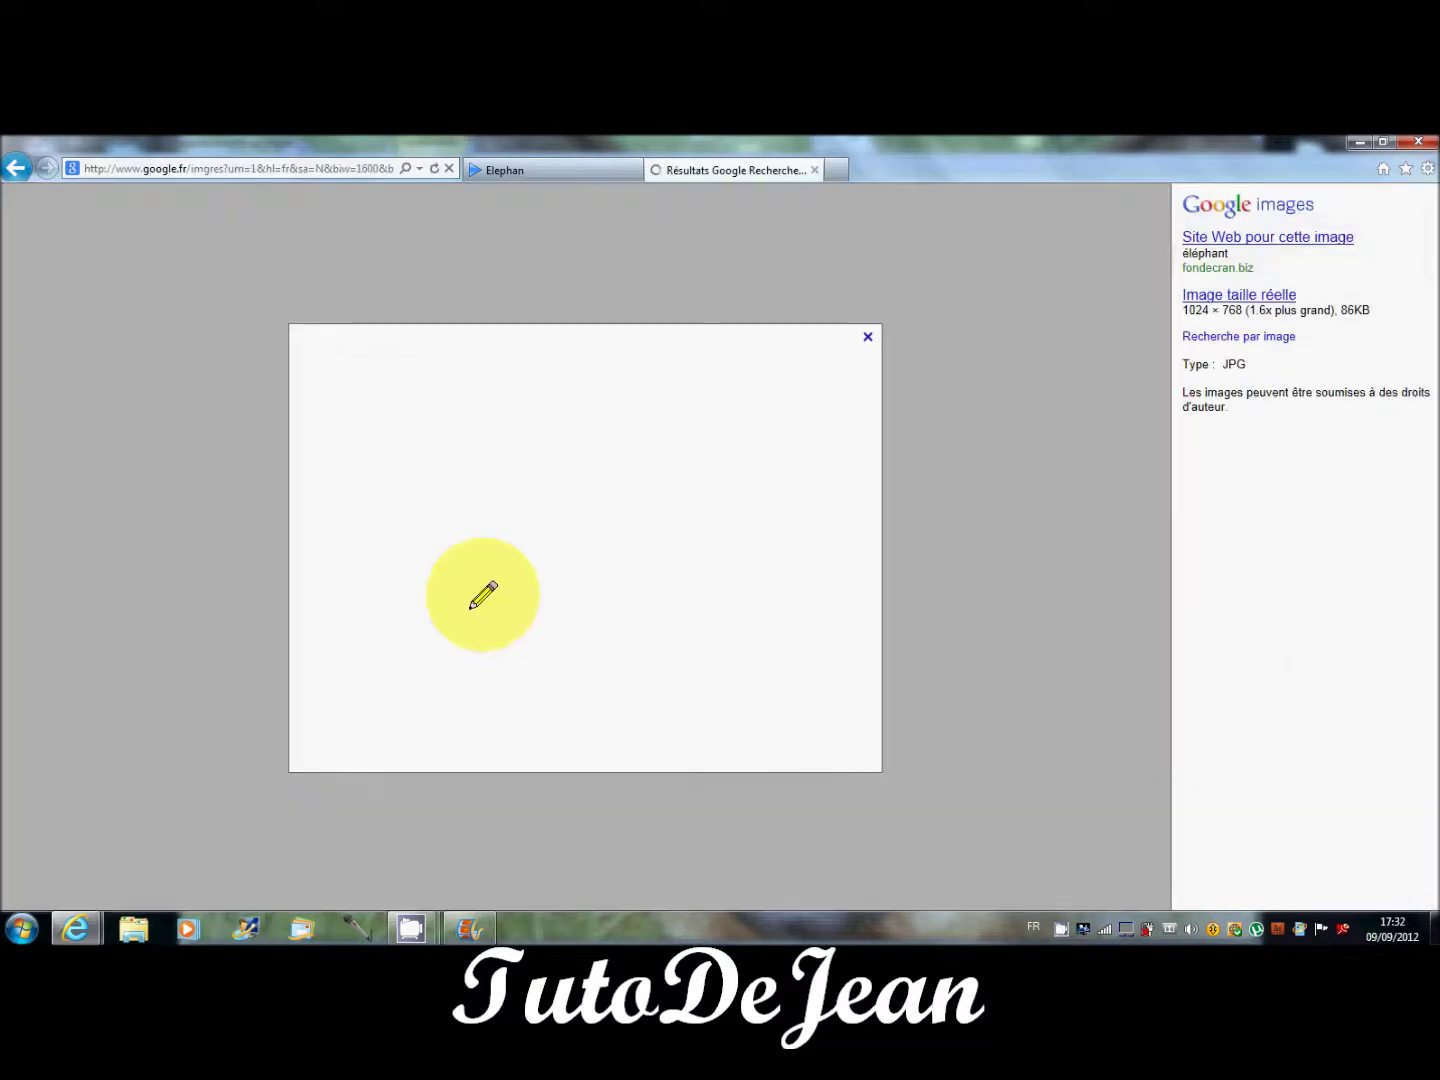
right_click(524, 545)
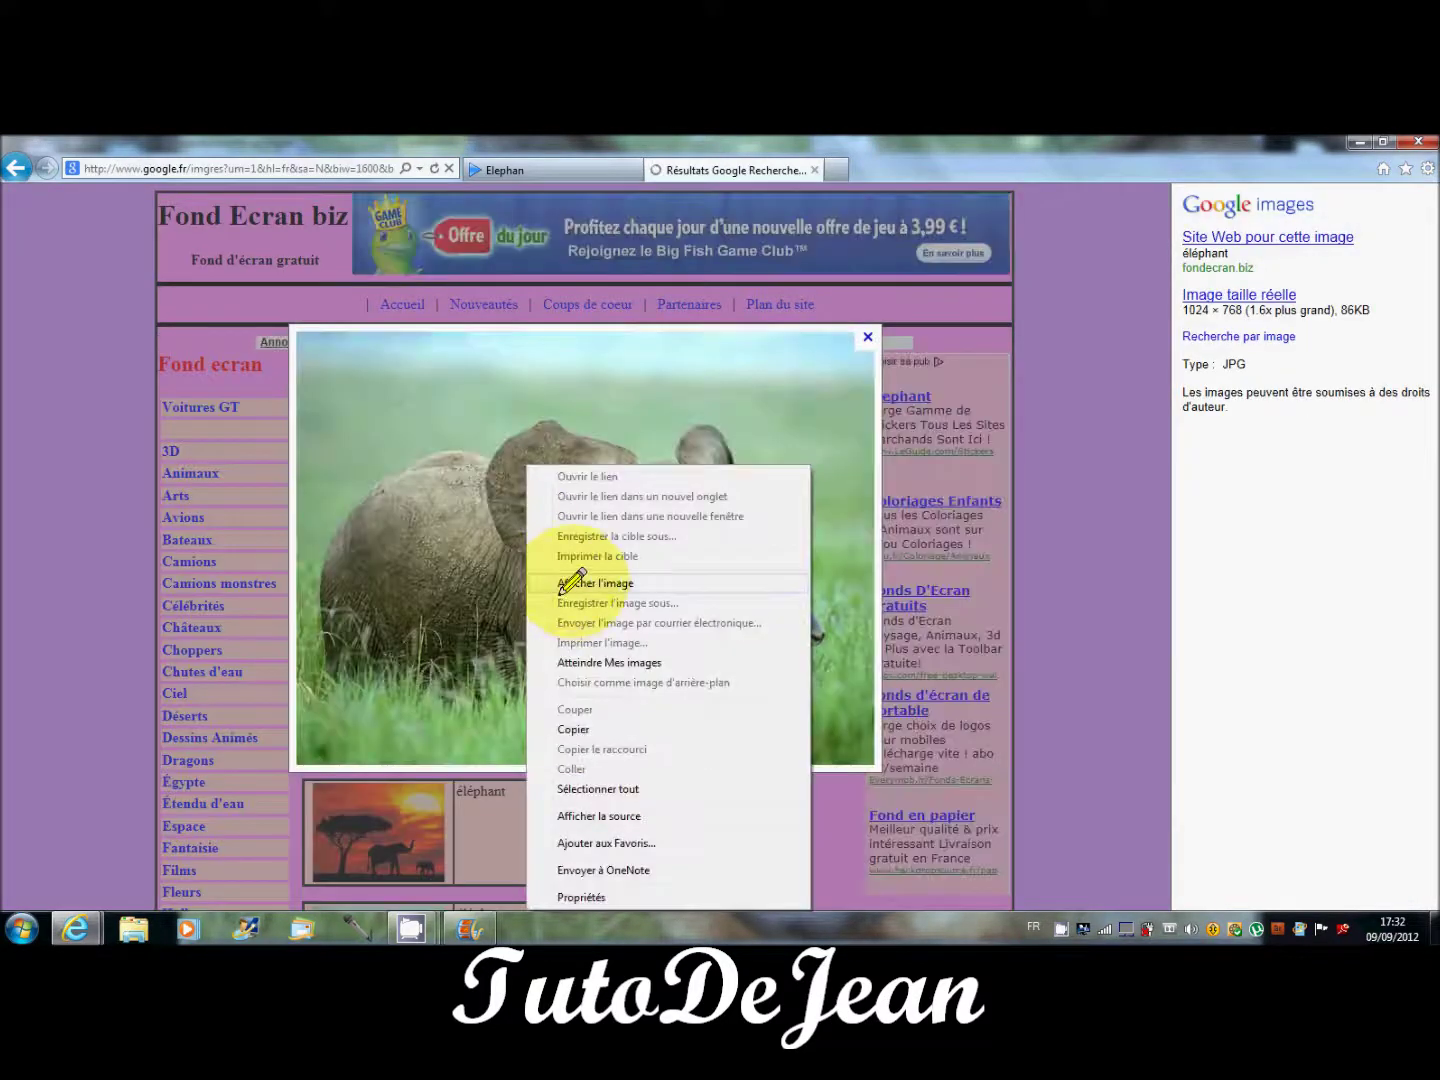
right_click(458, 488)
key(Escape)
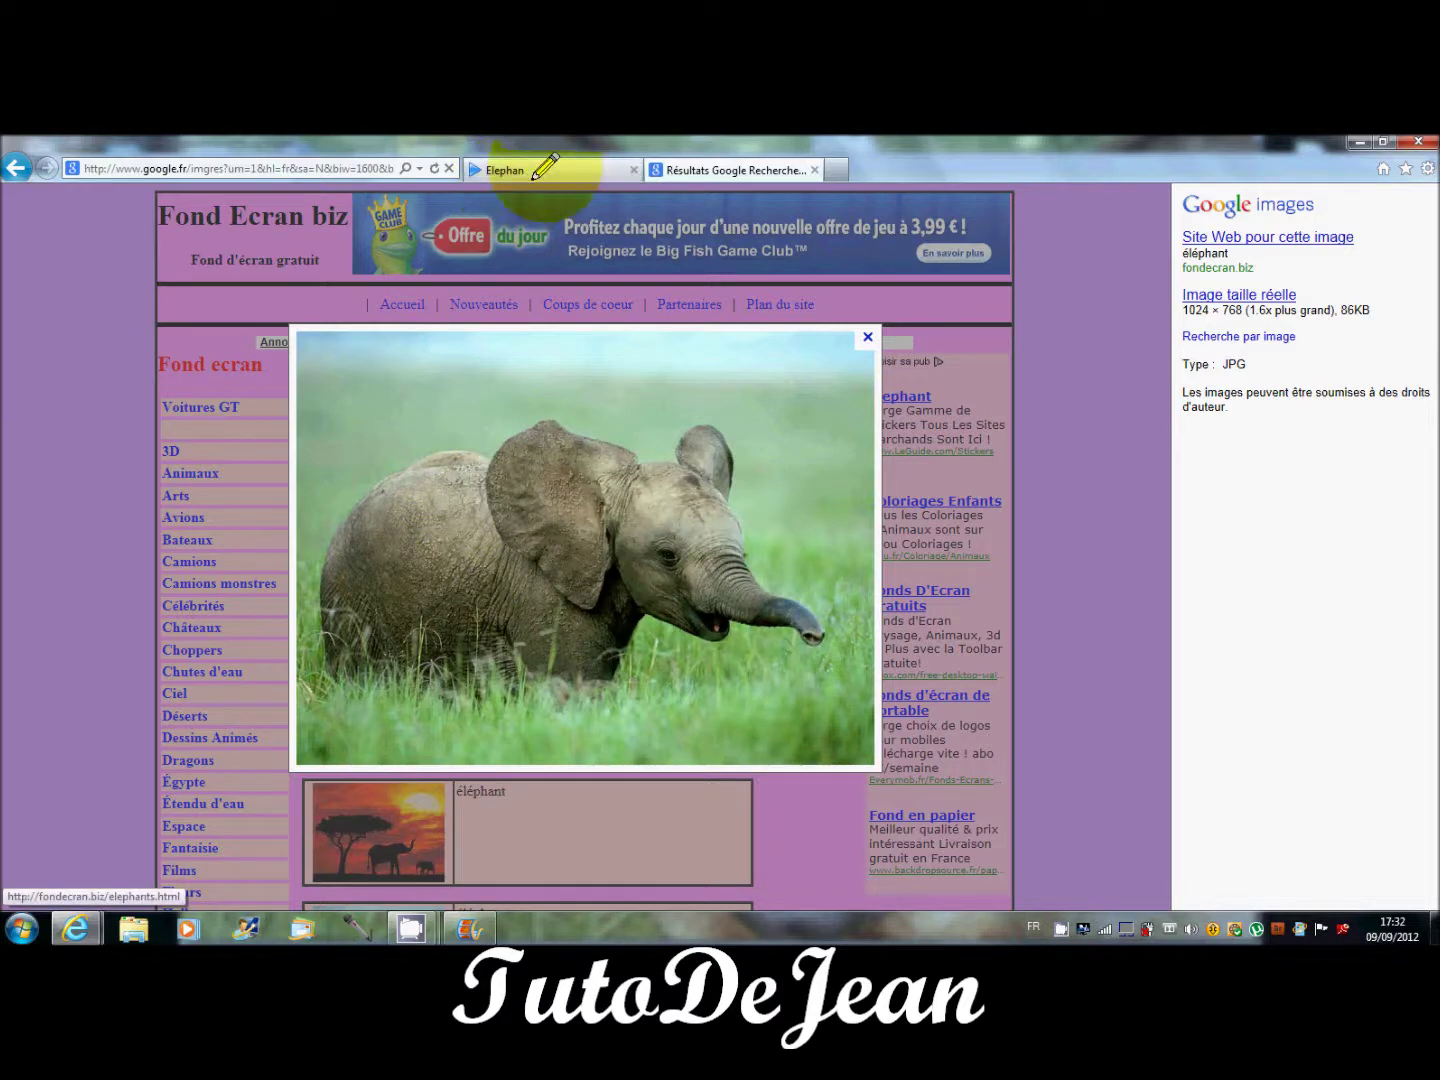
click(545, 168)
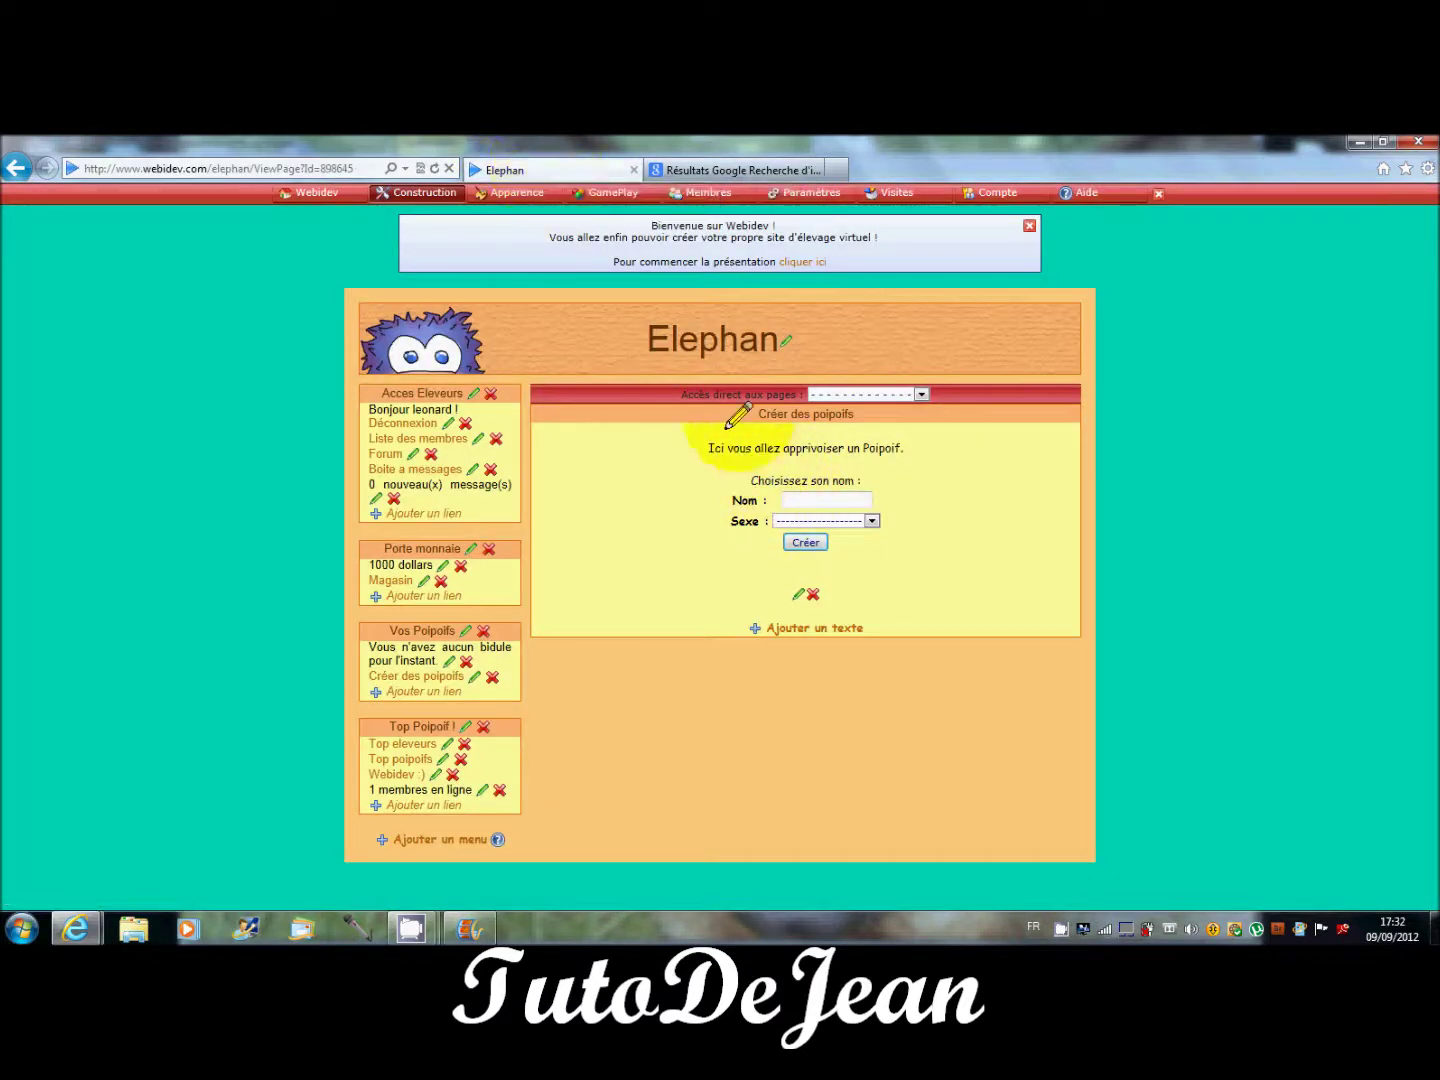
Pass through the members, gameplay and appearance pages to reach image management
click(688, 192)
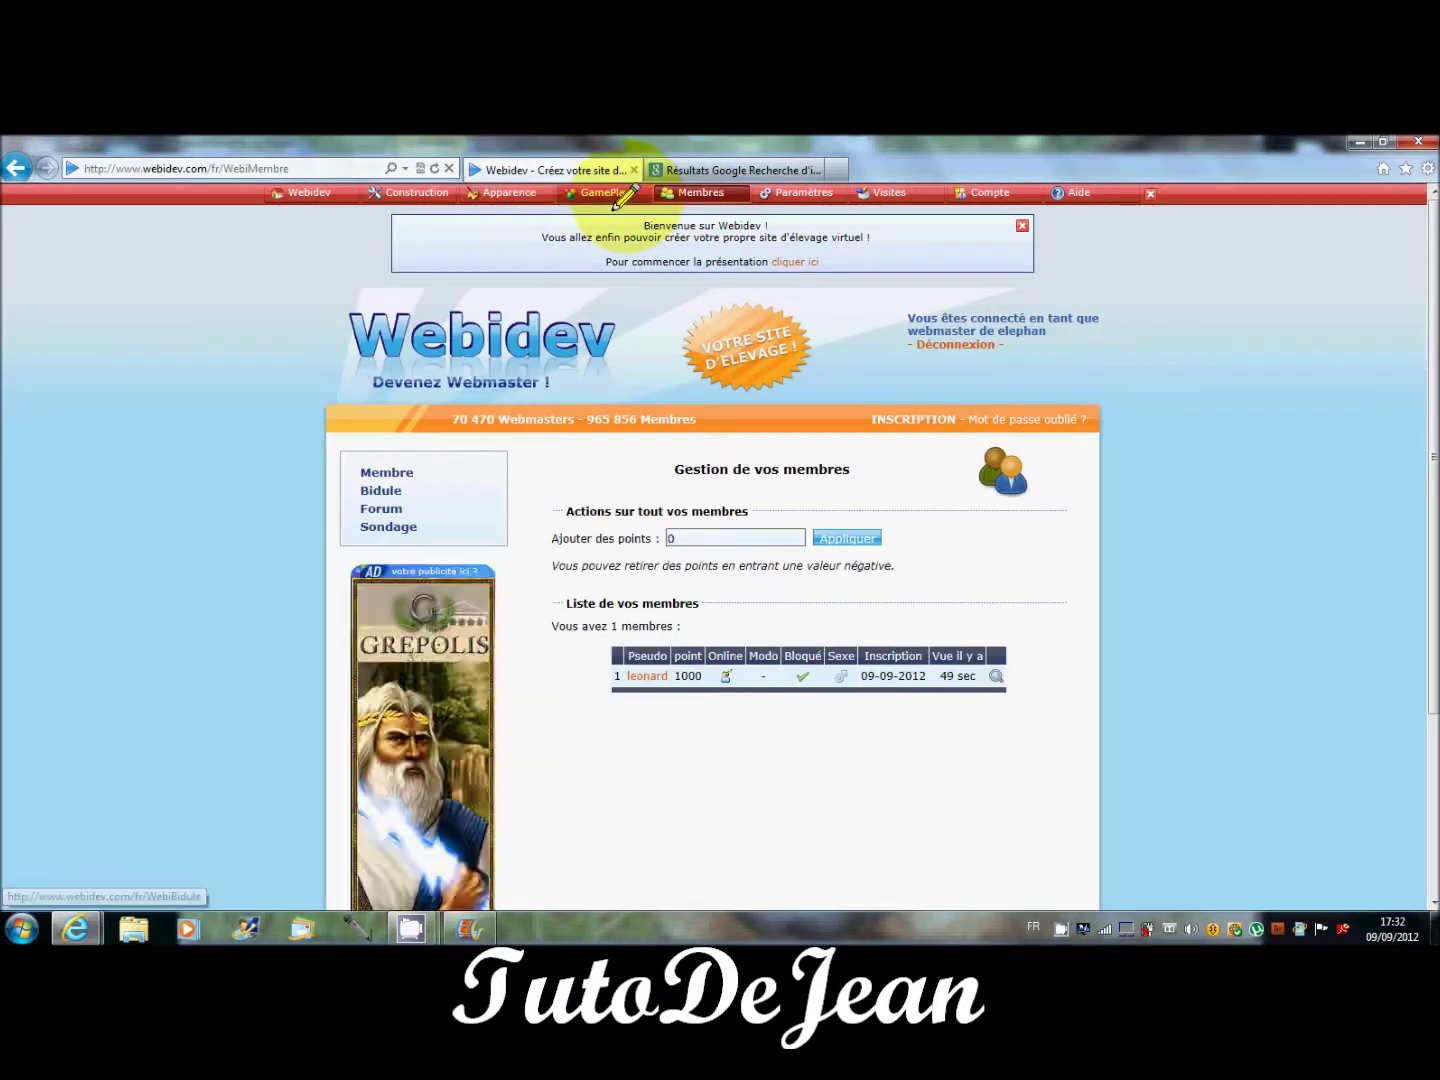
click(618, 193)
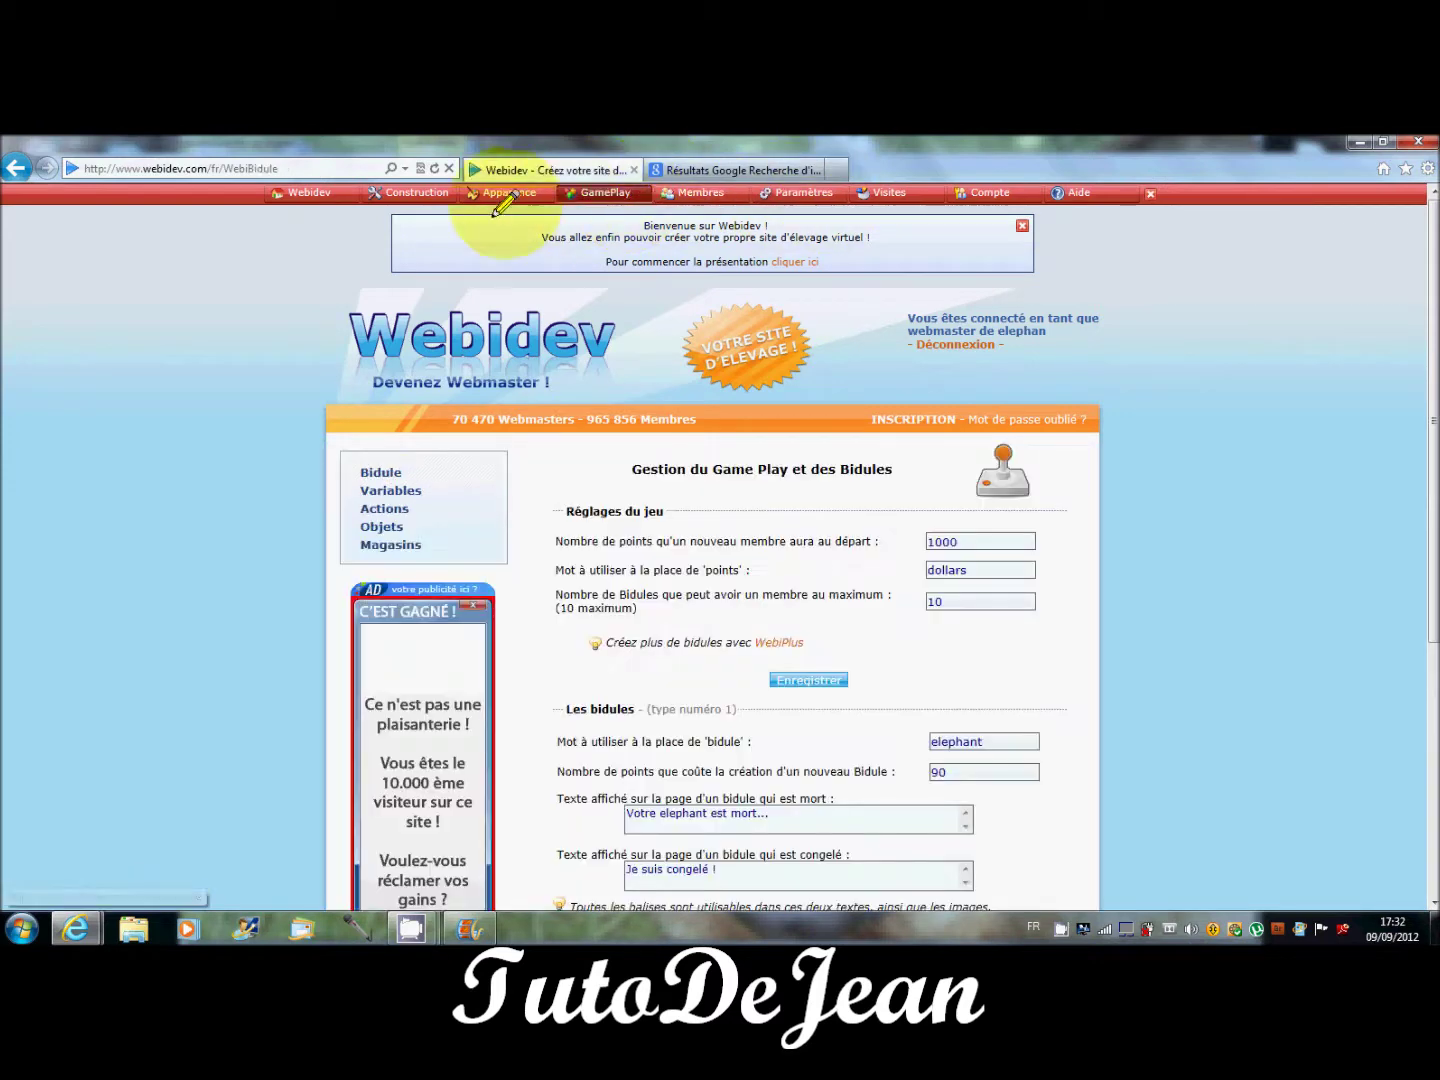
click(505, 194)
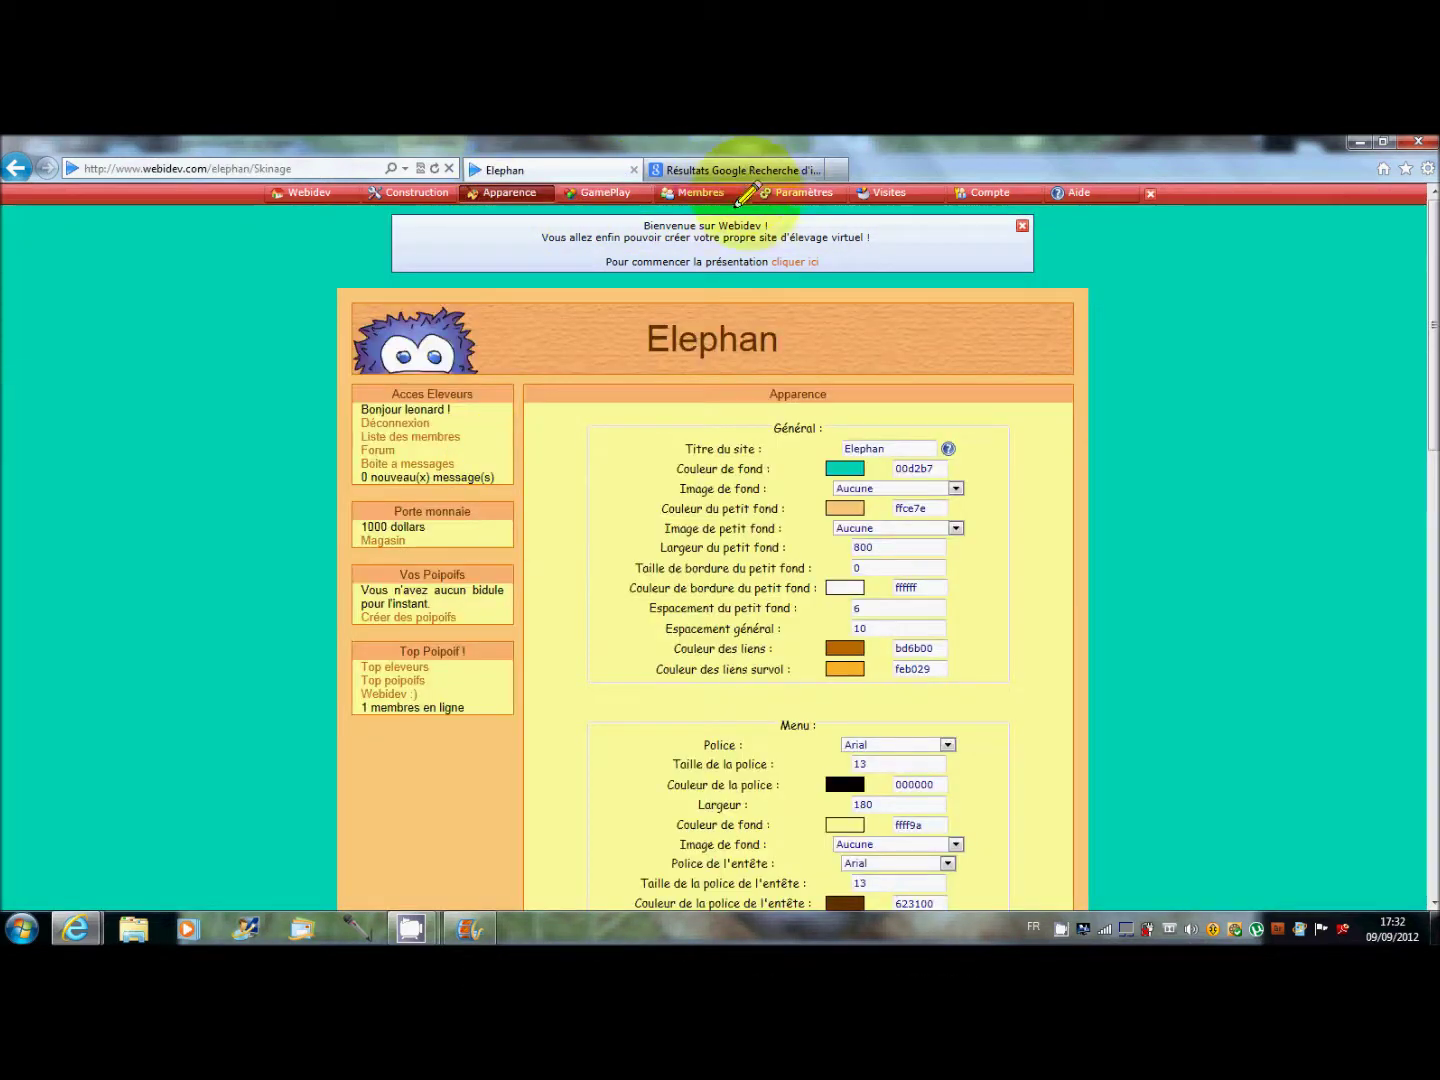
click(798, 192)
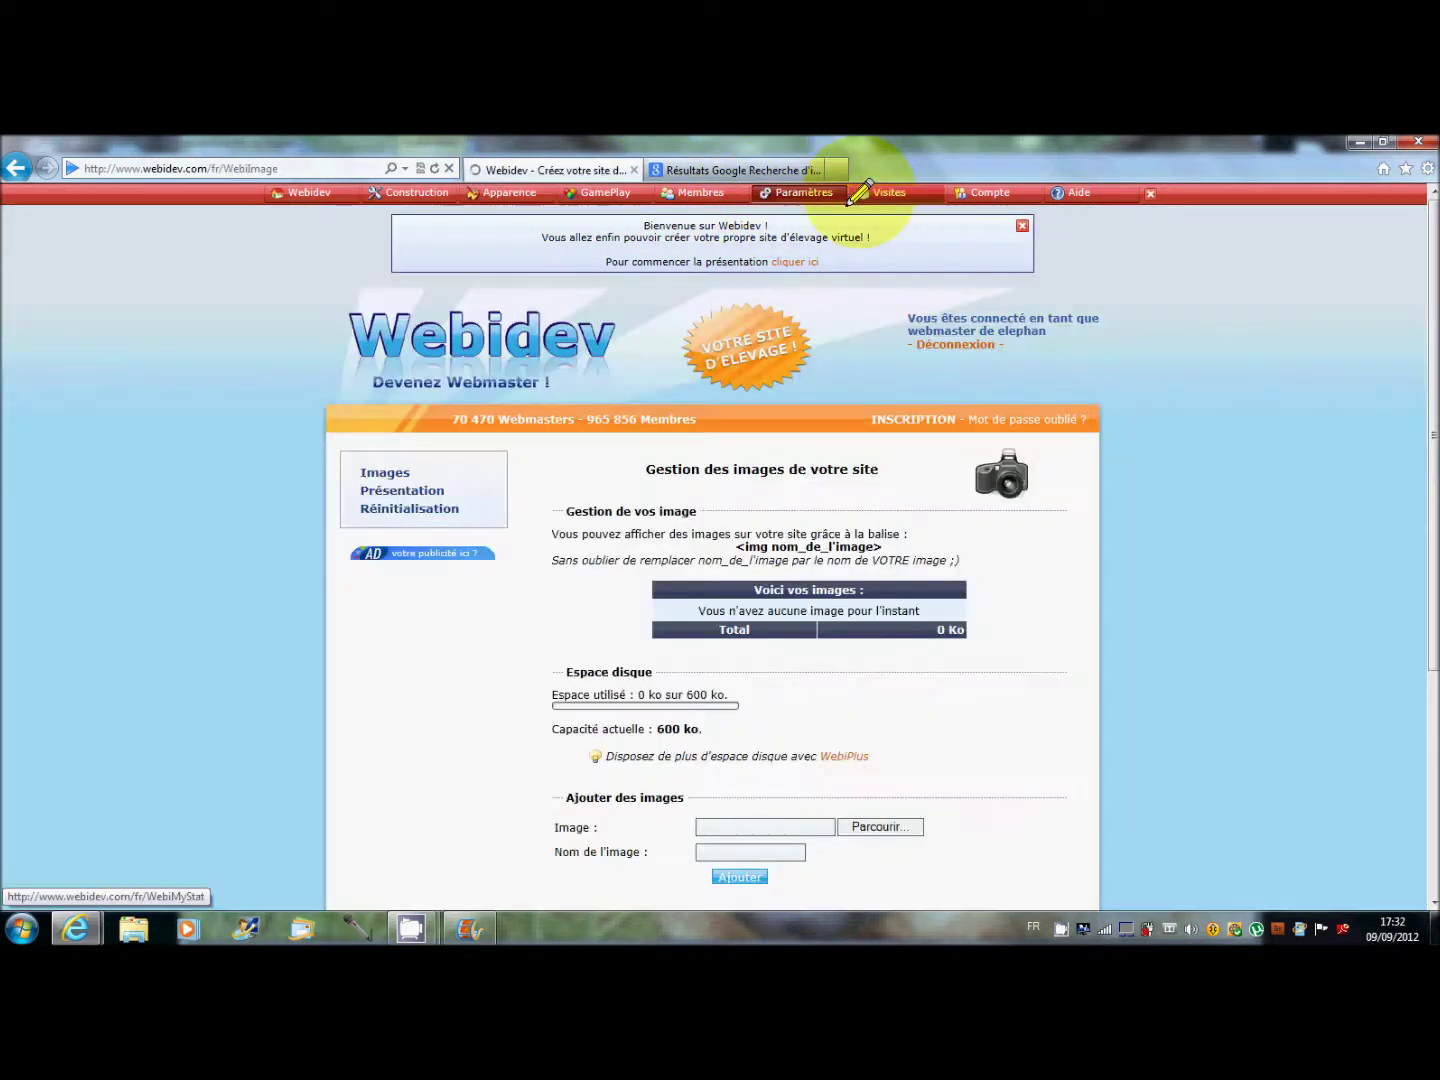
Upload the chosen picture under the name Poipoif1
scroll(845, 450, down, 1)
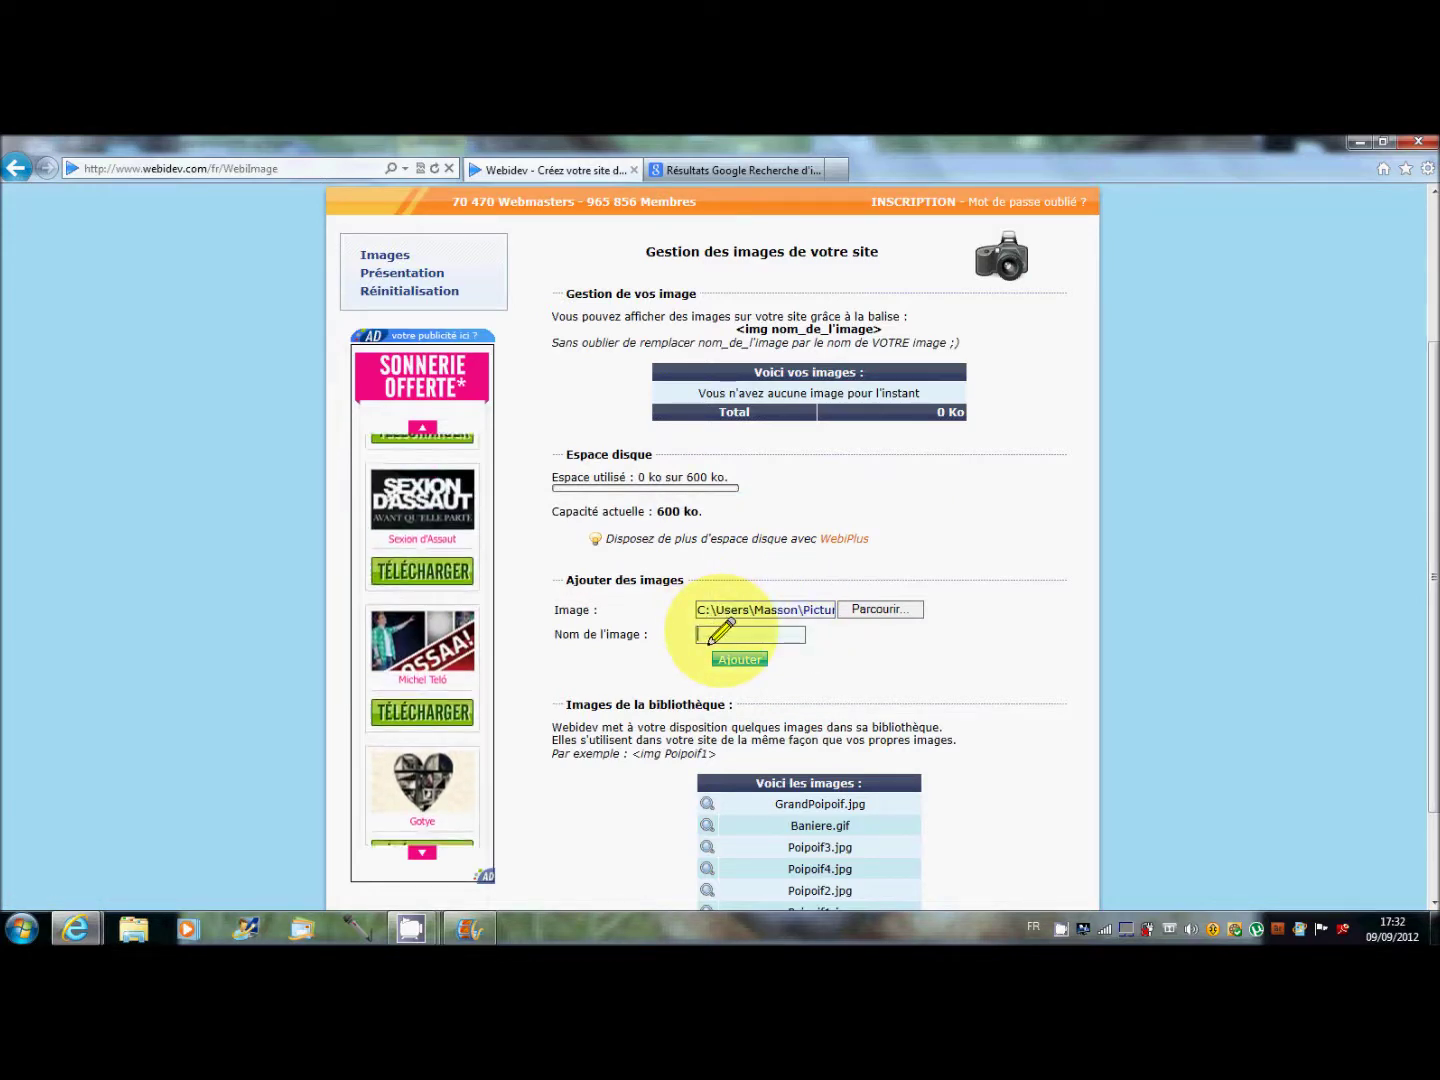
scroll(720, 635, down, 2)
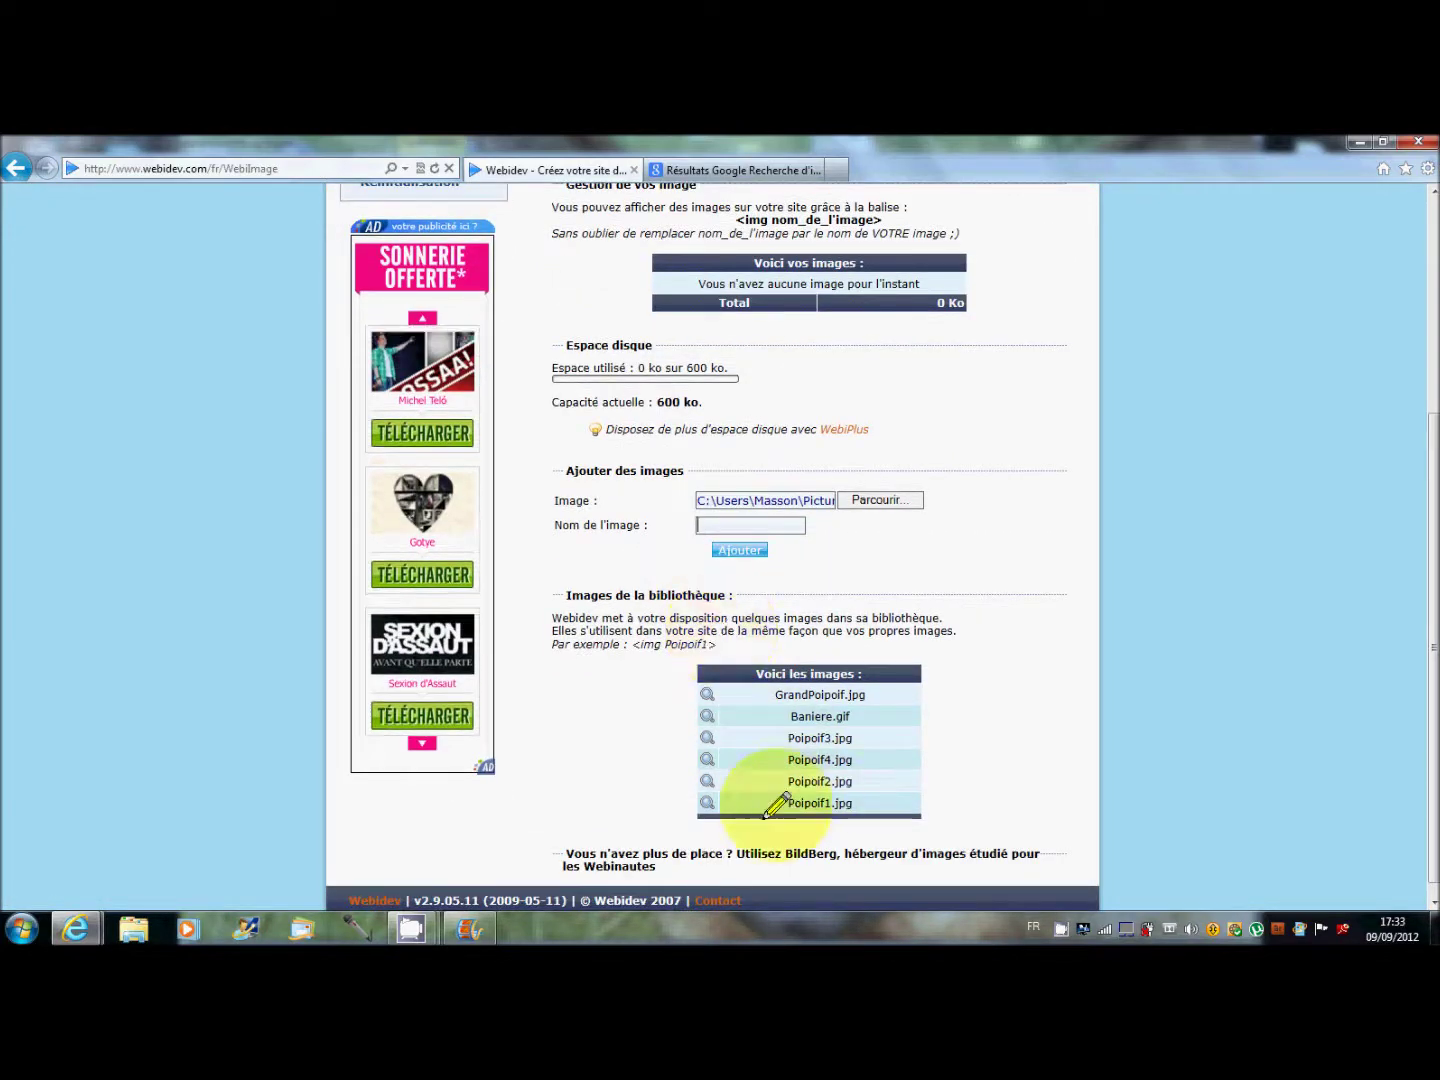
text(Poipoif)
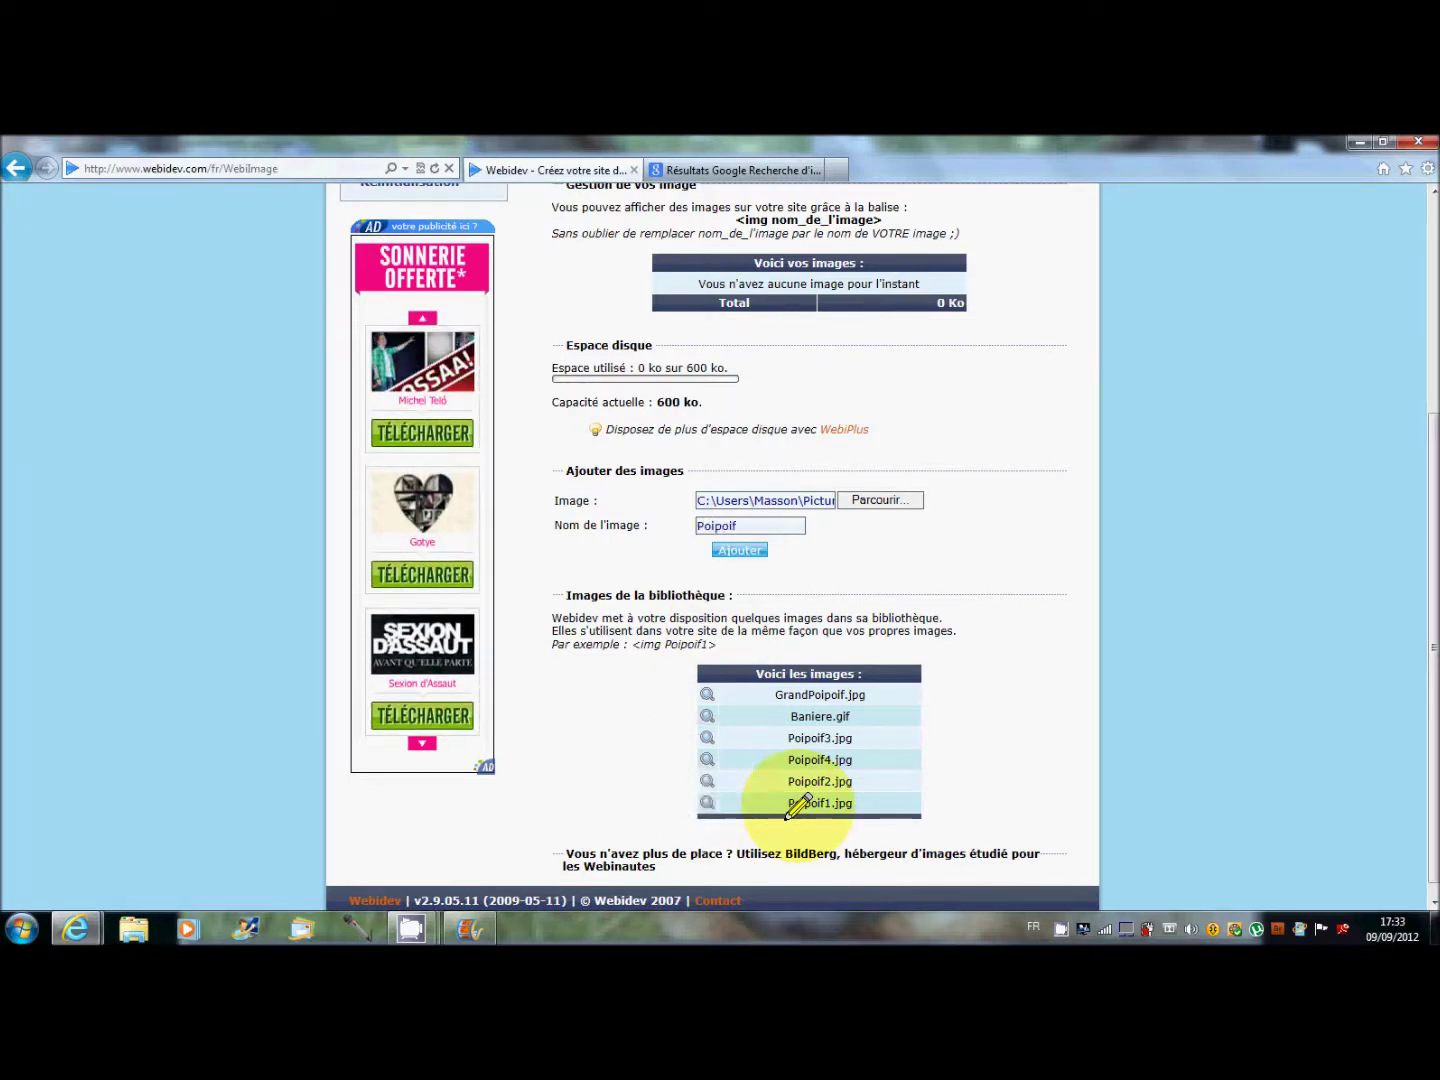
key(Caps_Lock)
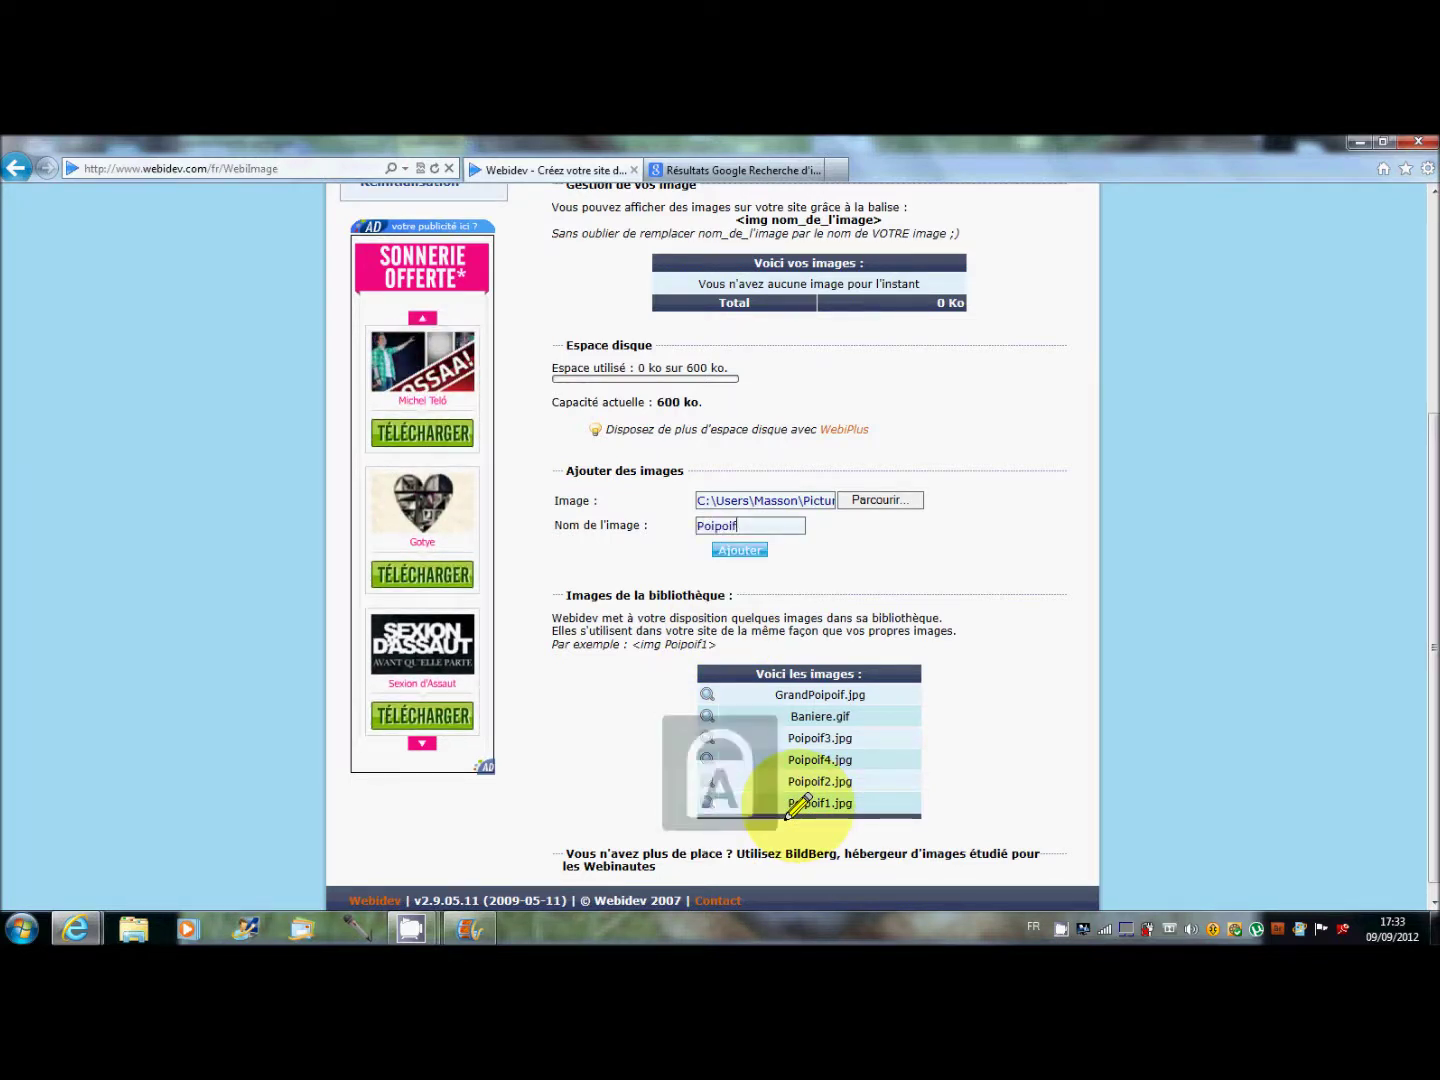
text(1)
click(726, 546)
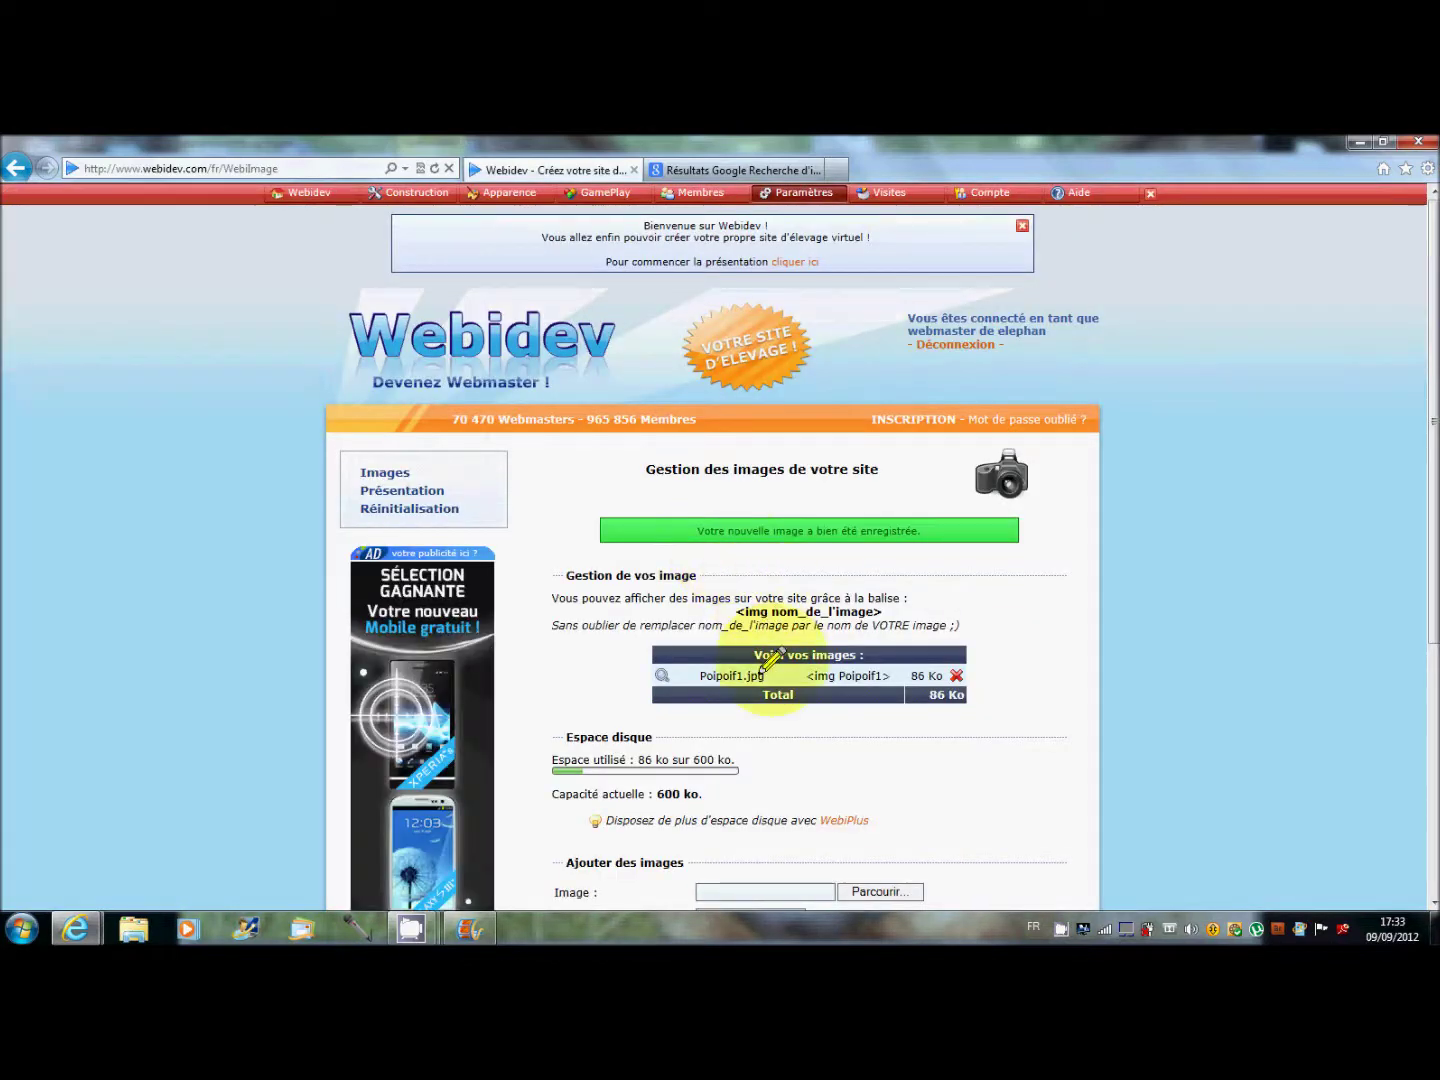
Copy the <img nom_de_l'image> tag template and go back to the Construction editor
mouse_move(651, 683)
scroll(640, 678, down, 2)
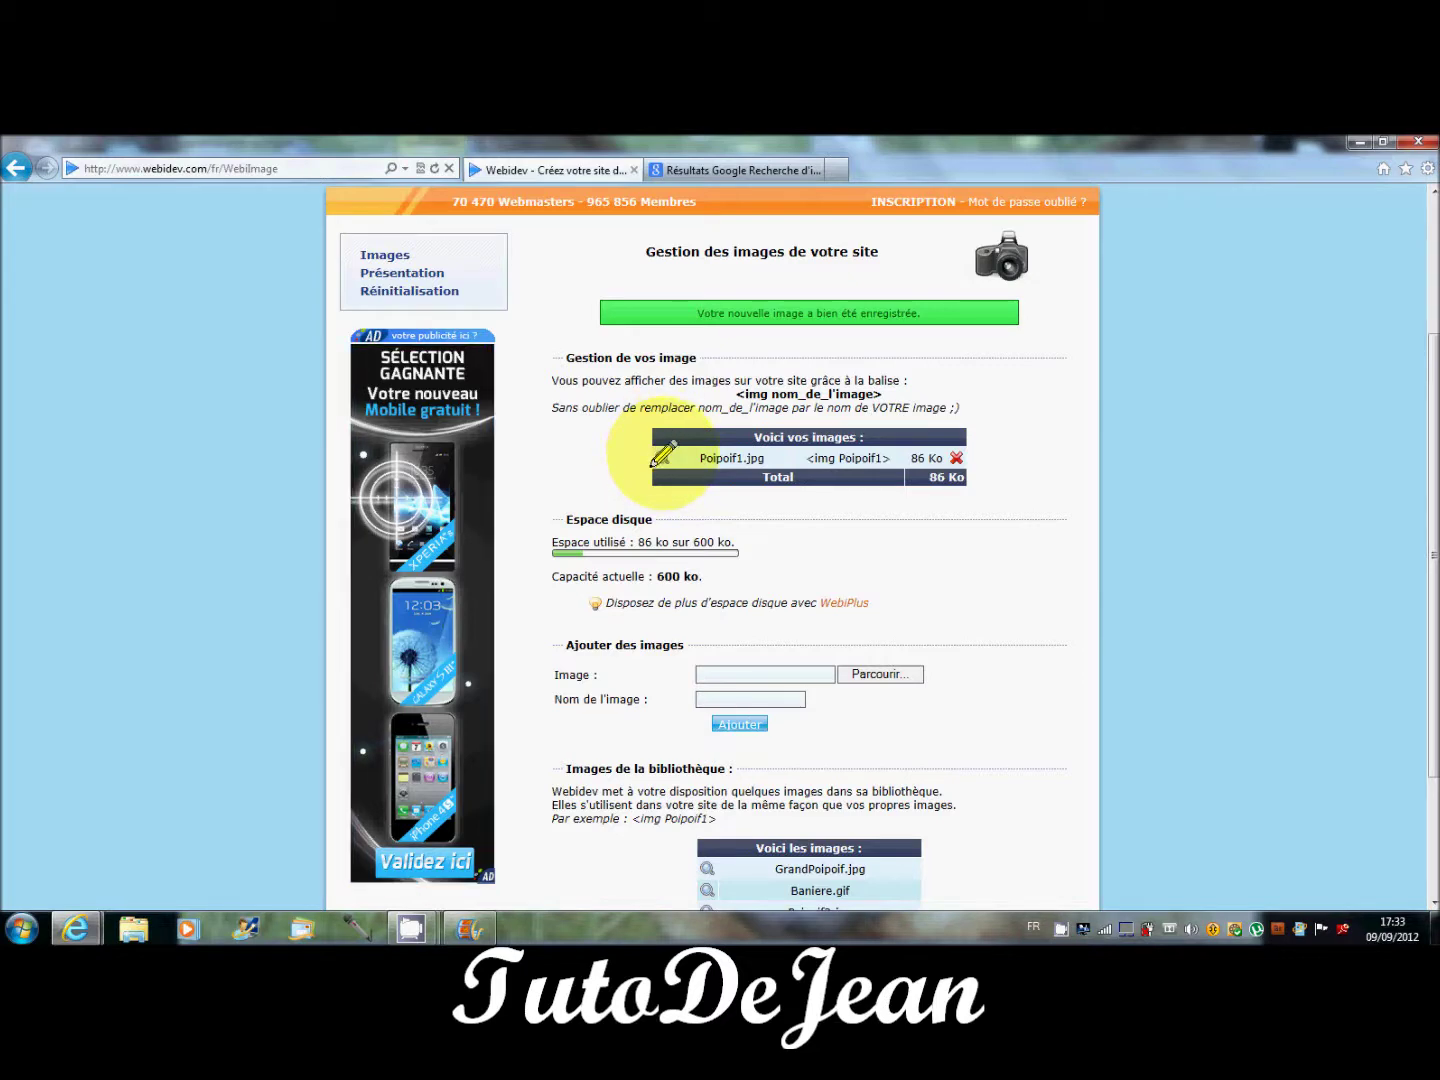
scroll(597, 368, up, 2)
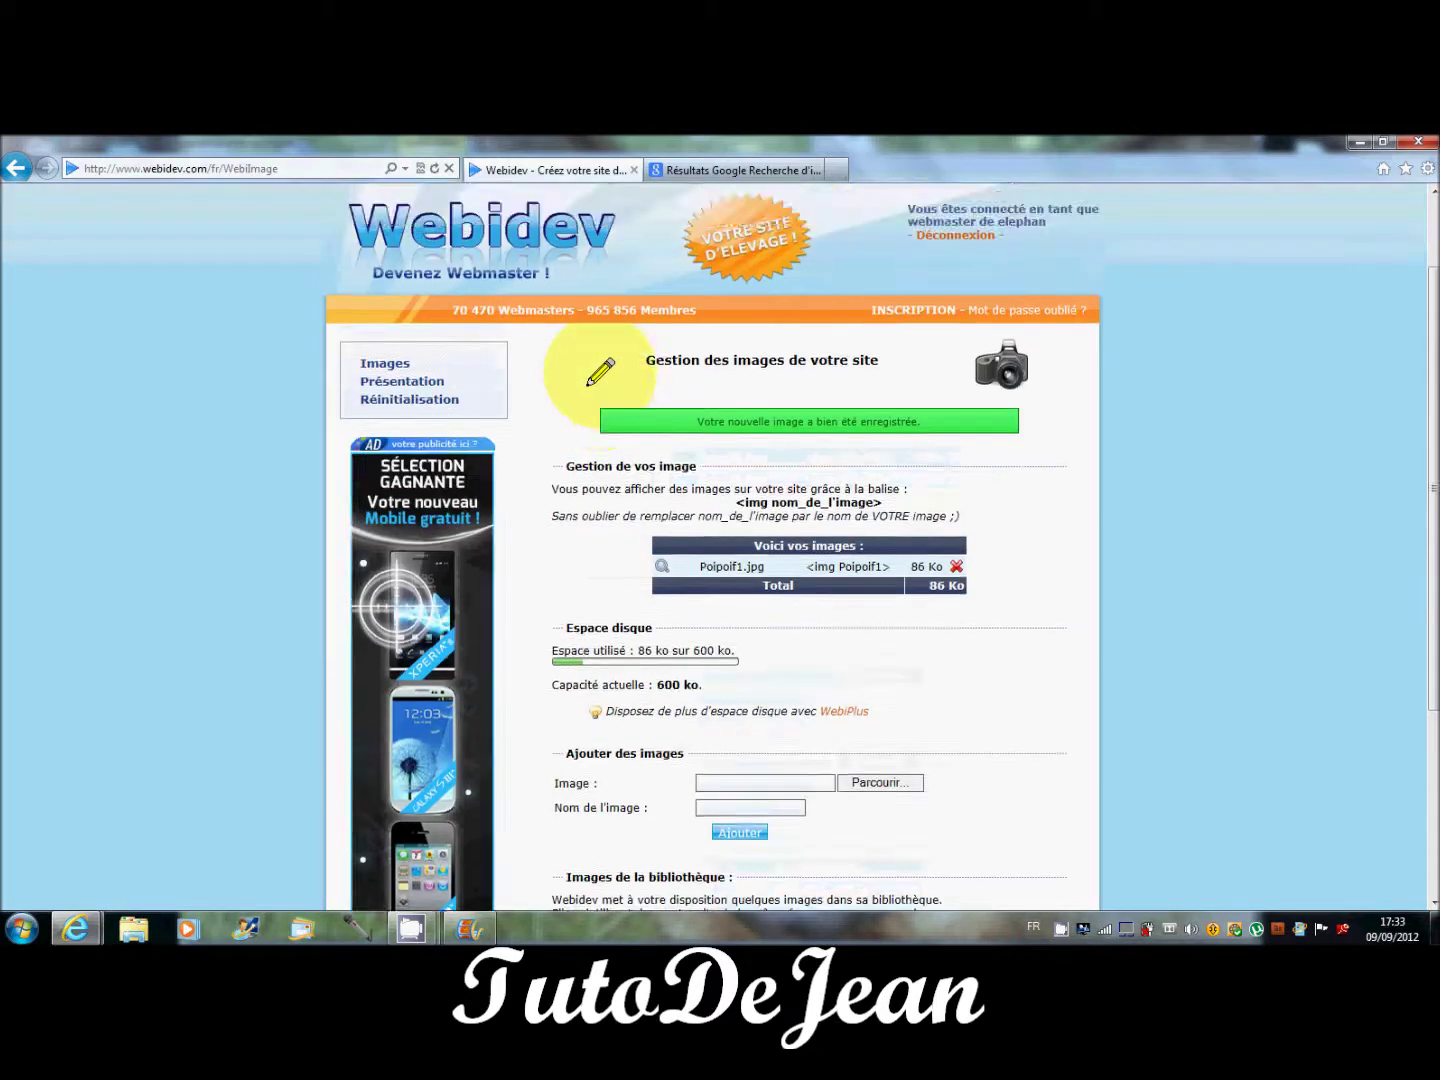
drag(735, 501, 890, 492)
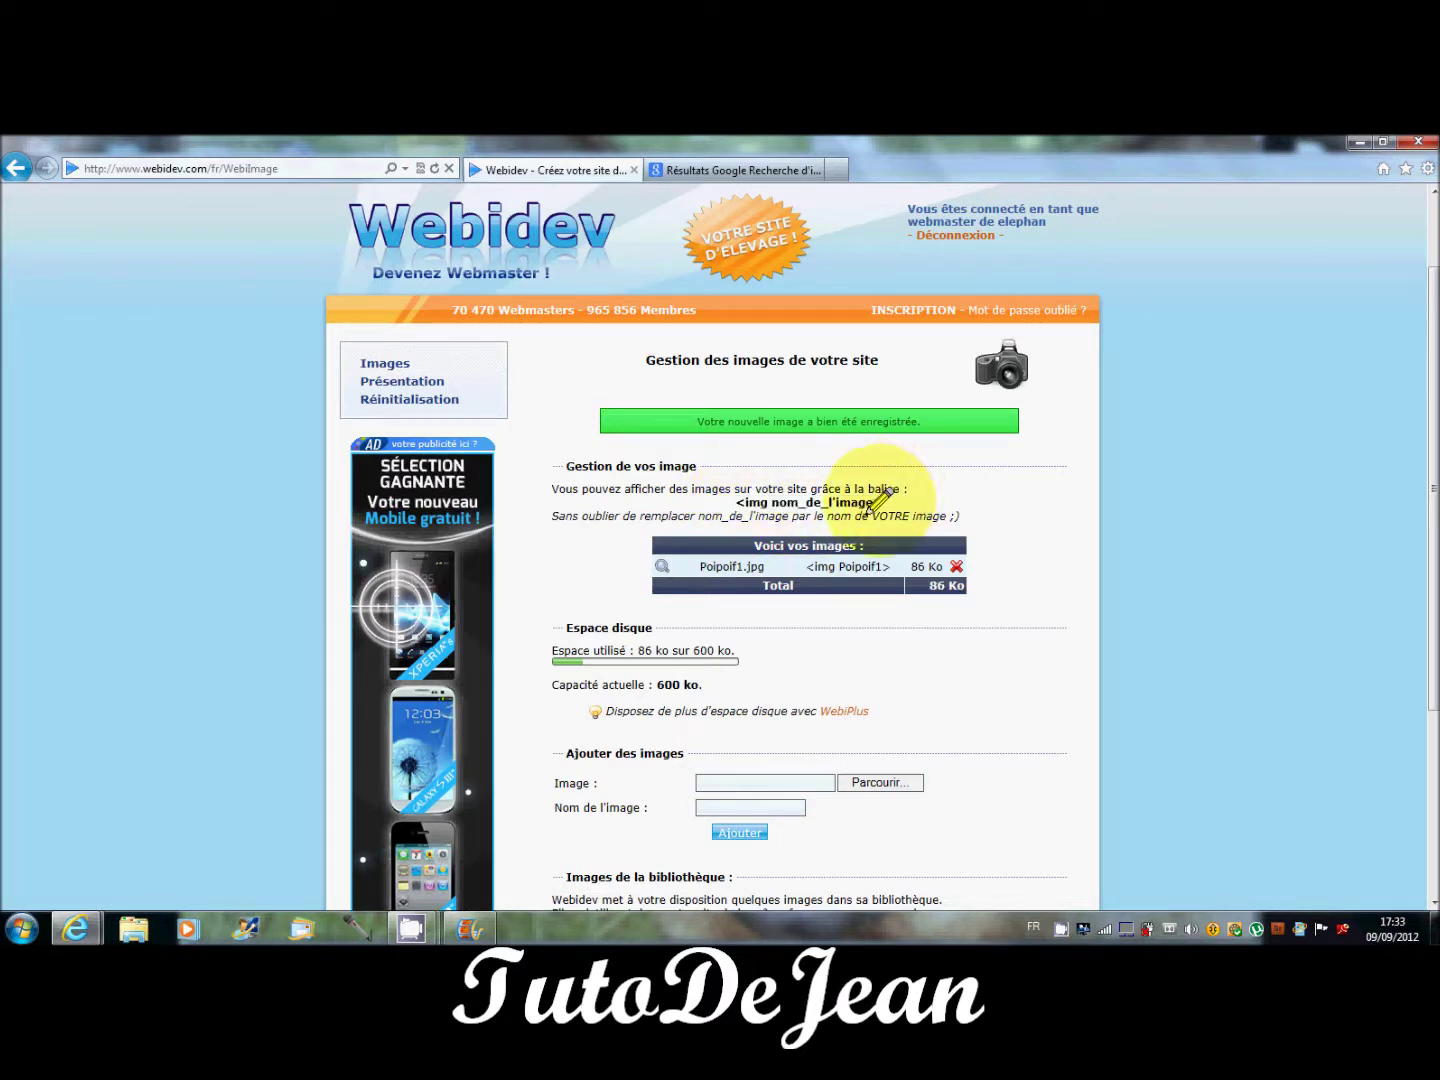
drag(880, 499, 755, 500)
right_click(742, 500)
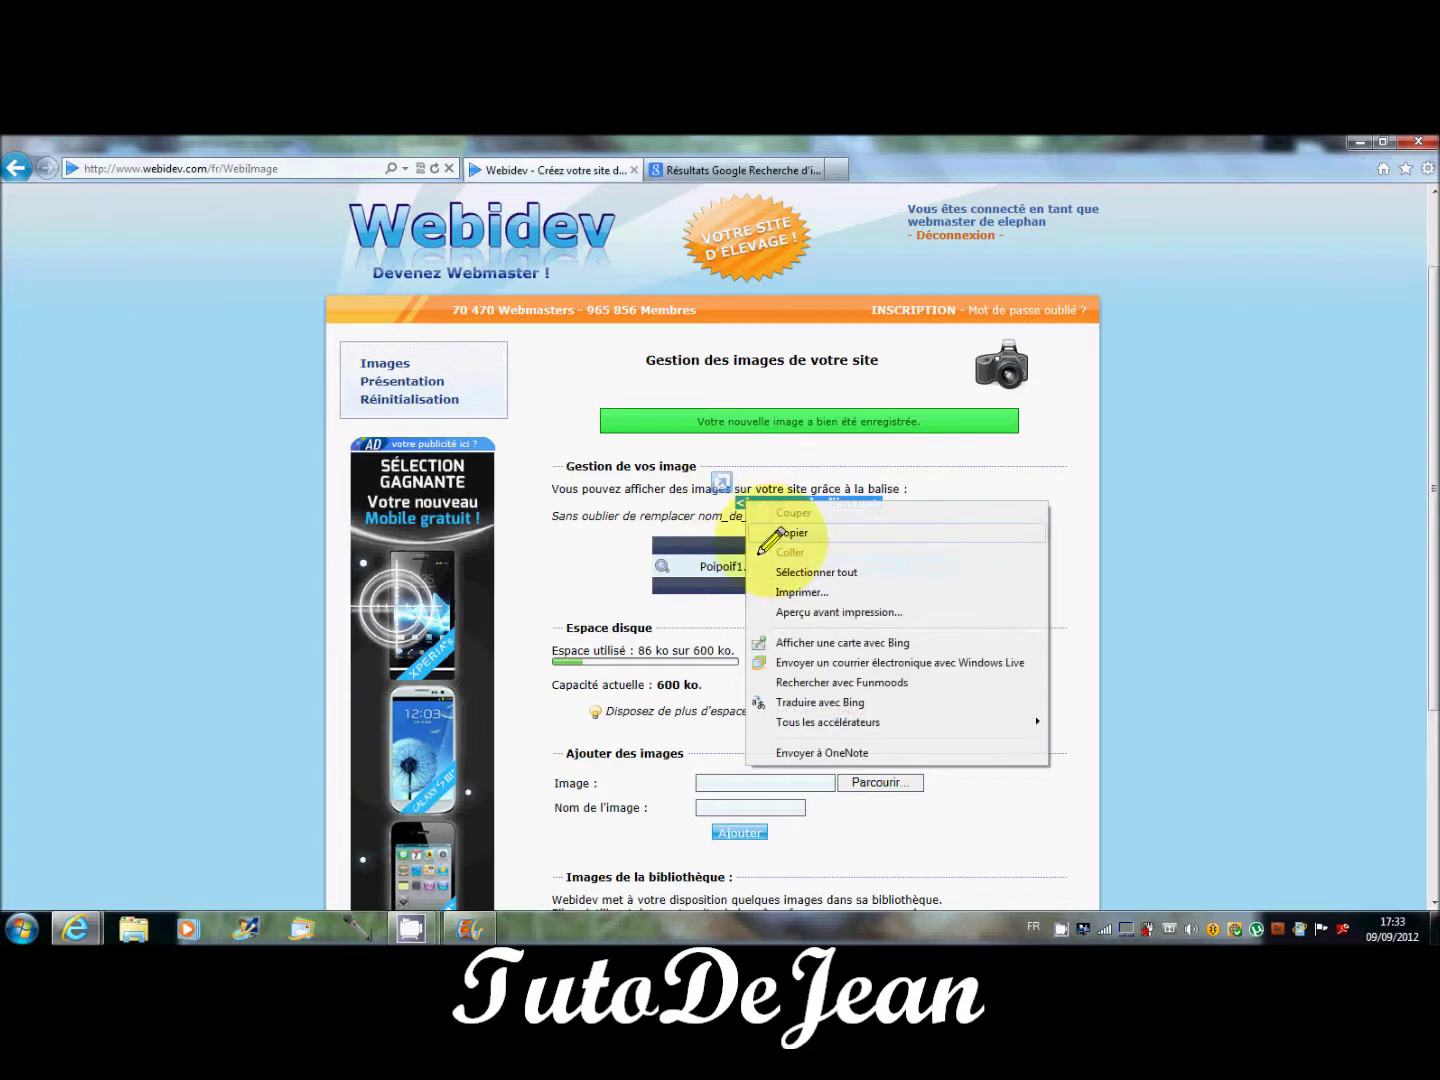
click(780, 533)
click(410, 192)
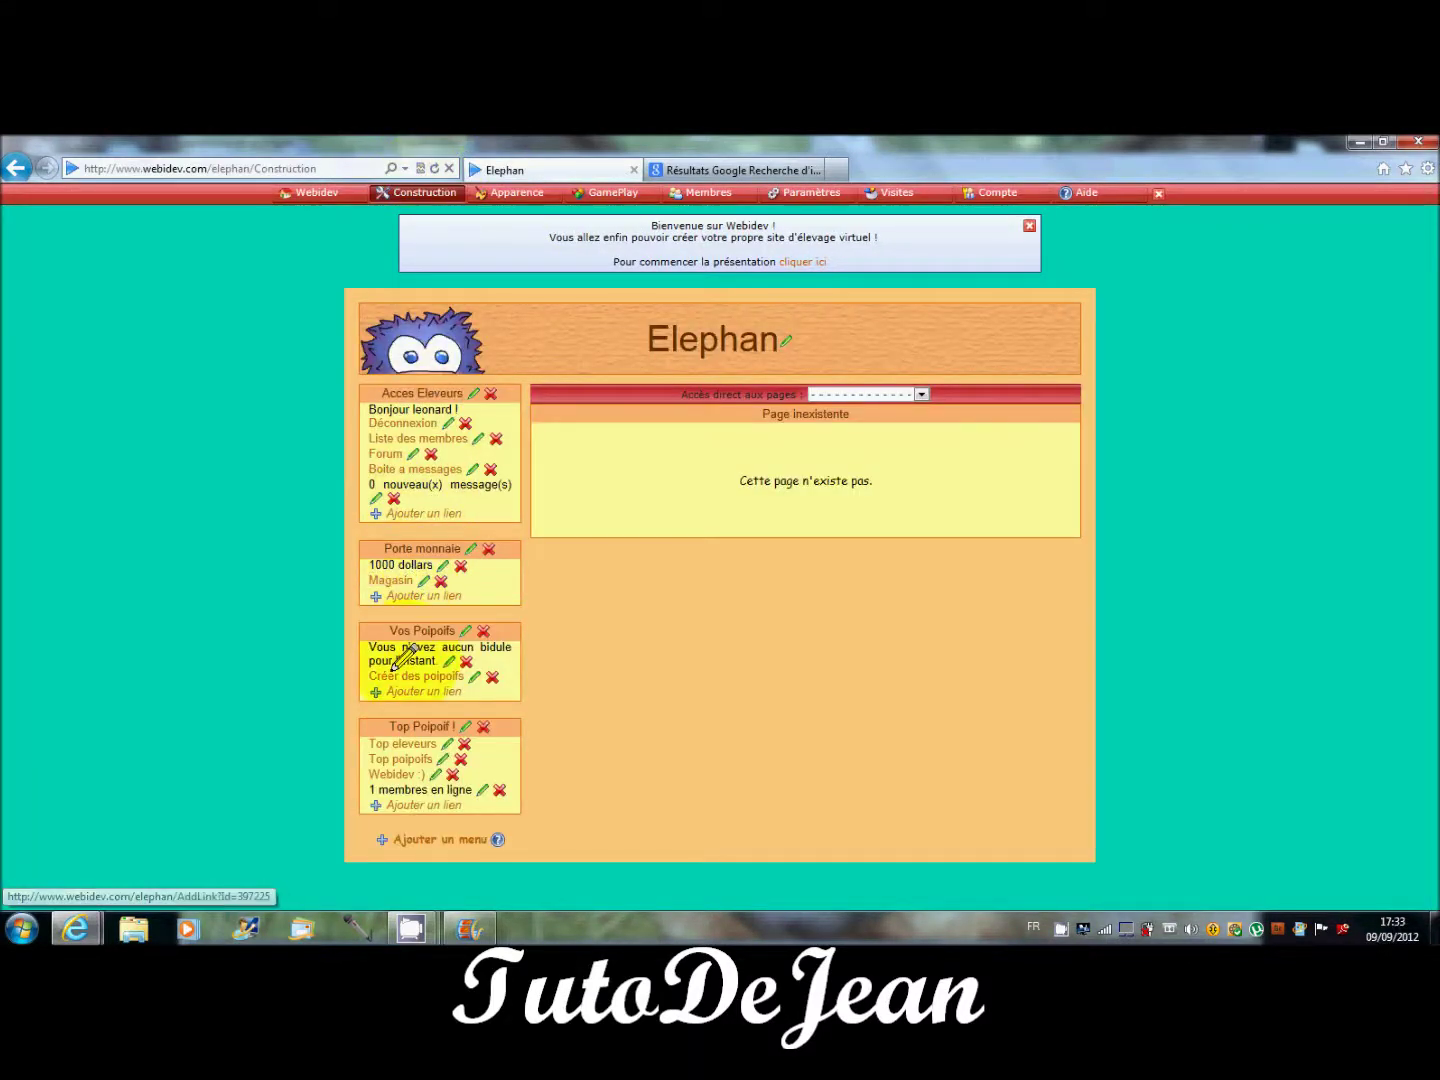
Rename the Créer des poipoifs link to 'Adopter des elephants' and open its page
click(474, 677)
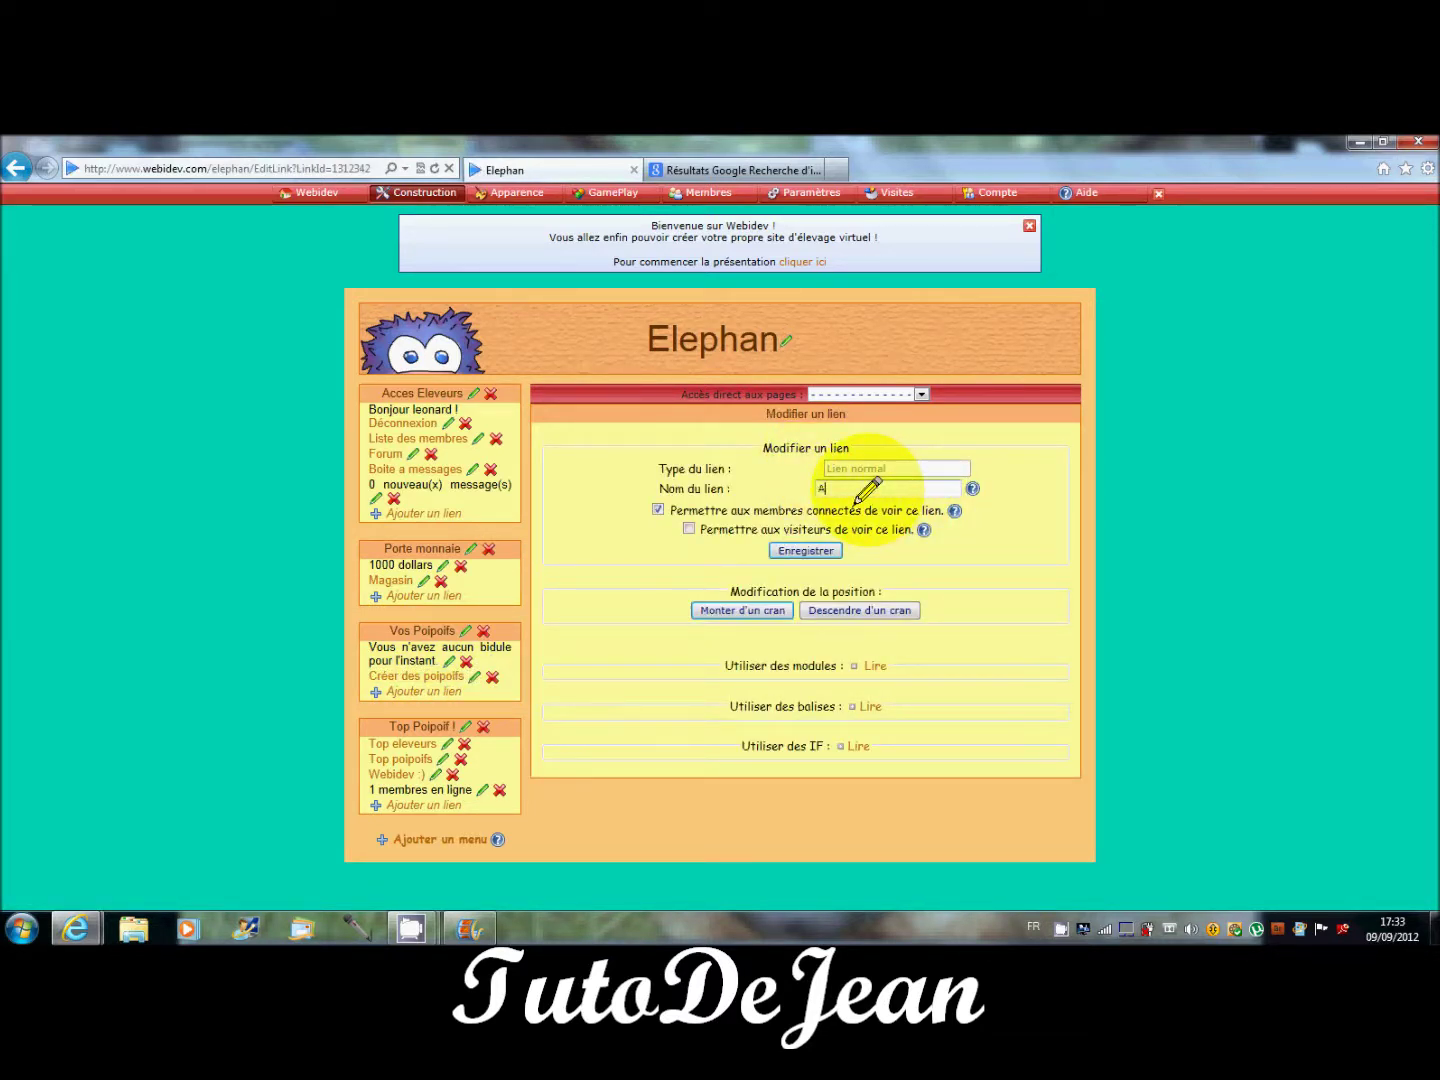
key(Caps_Lock)
text(d)
text(ter un )
text(elephants)
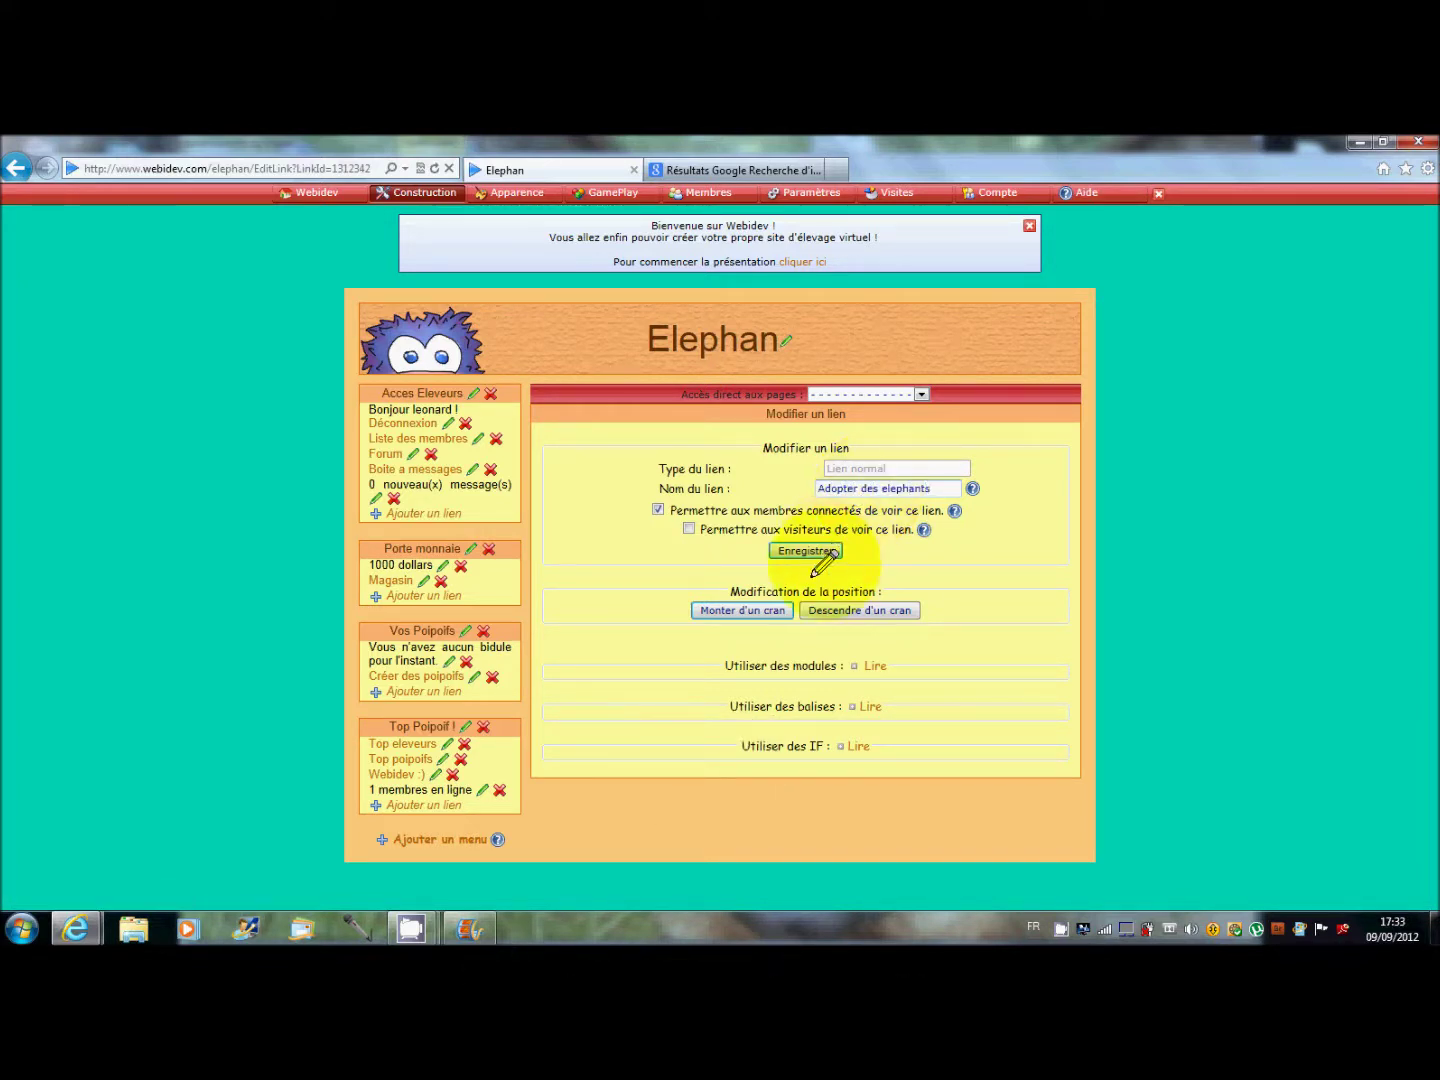
click(806, 551)
click(448, 661)
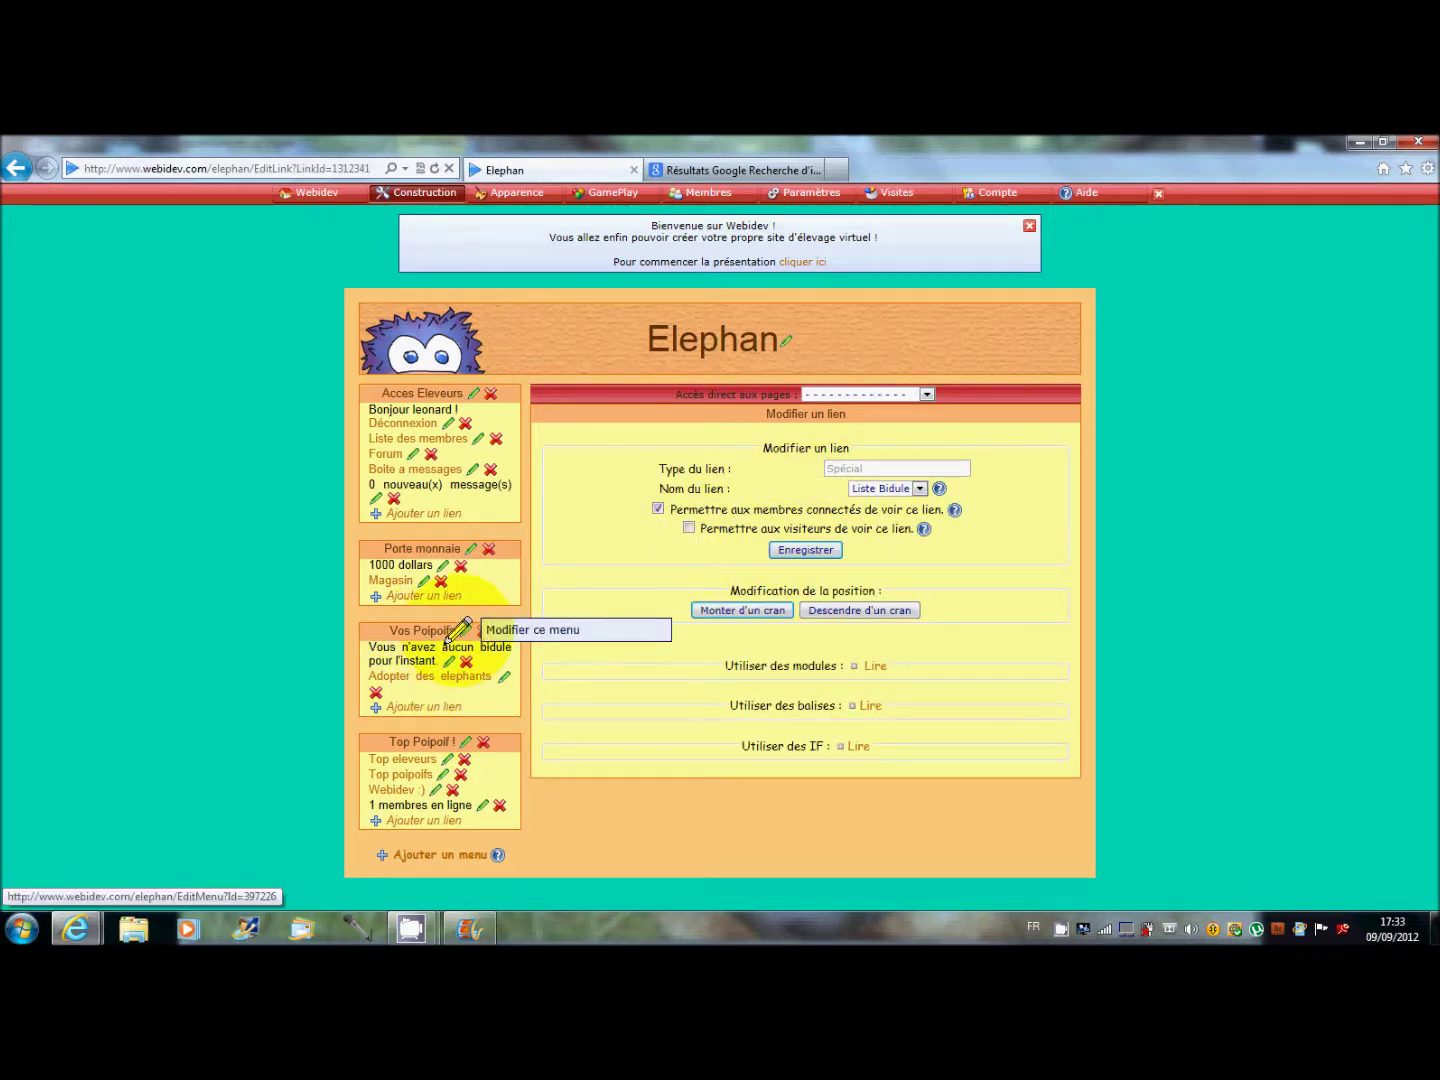
click(400, 678)
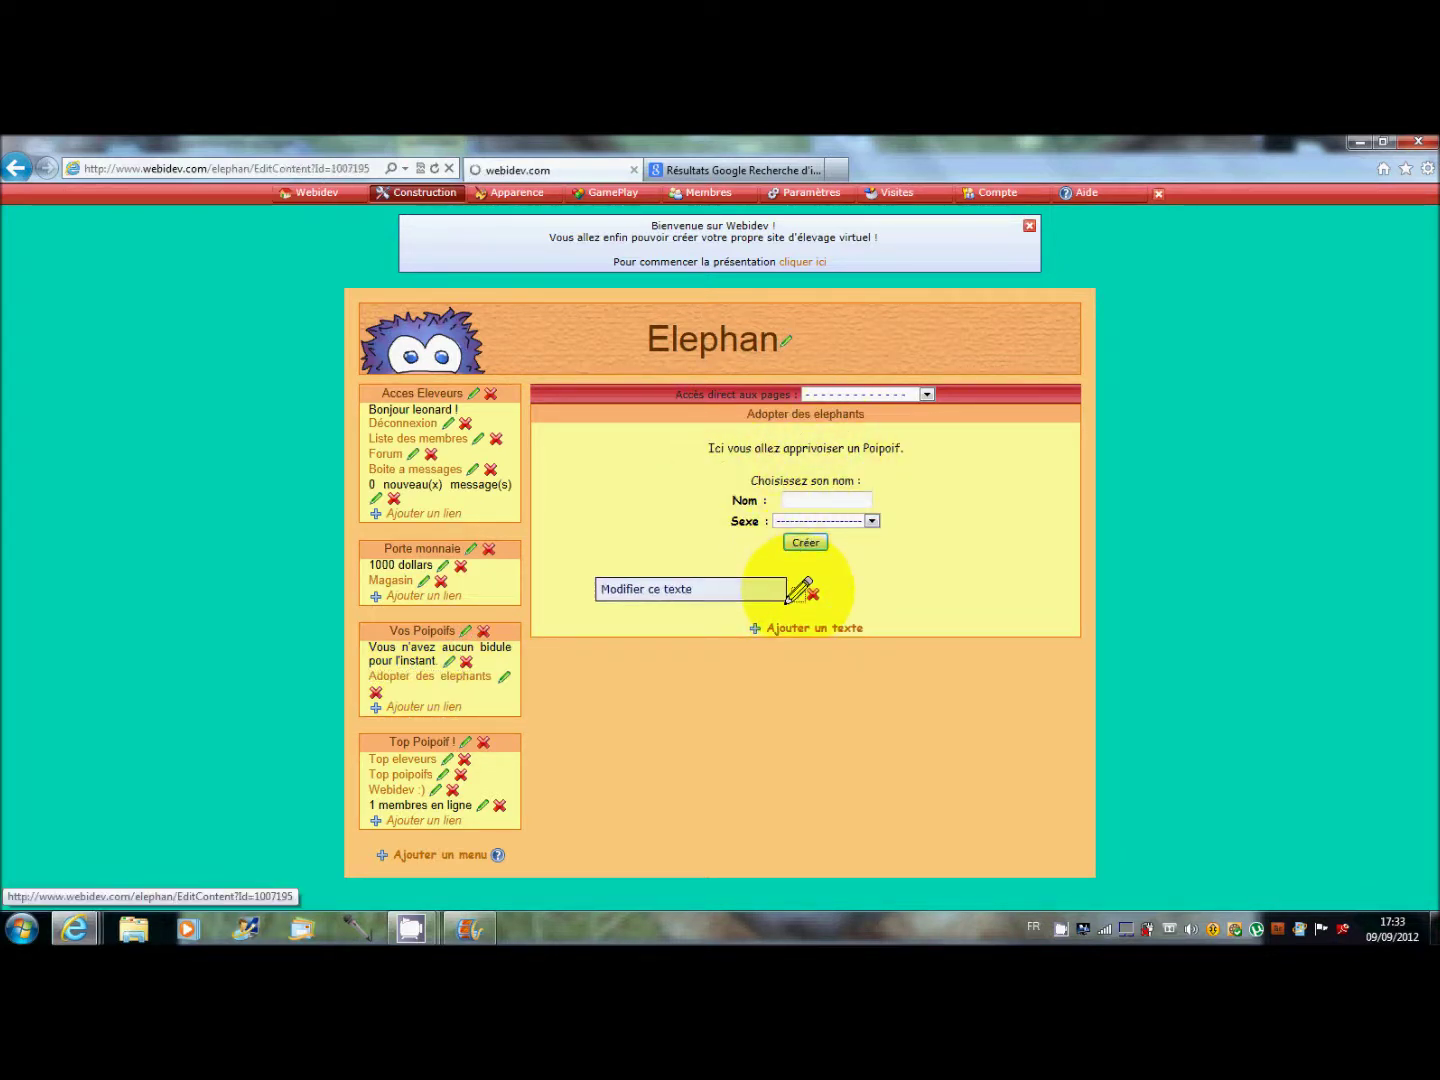
Paste the <img> tag into the page text, replacing the placeholder with the image name
click(792, 596)
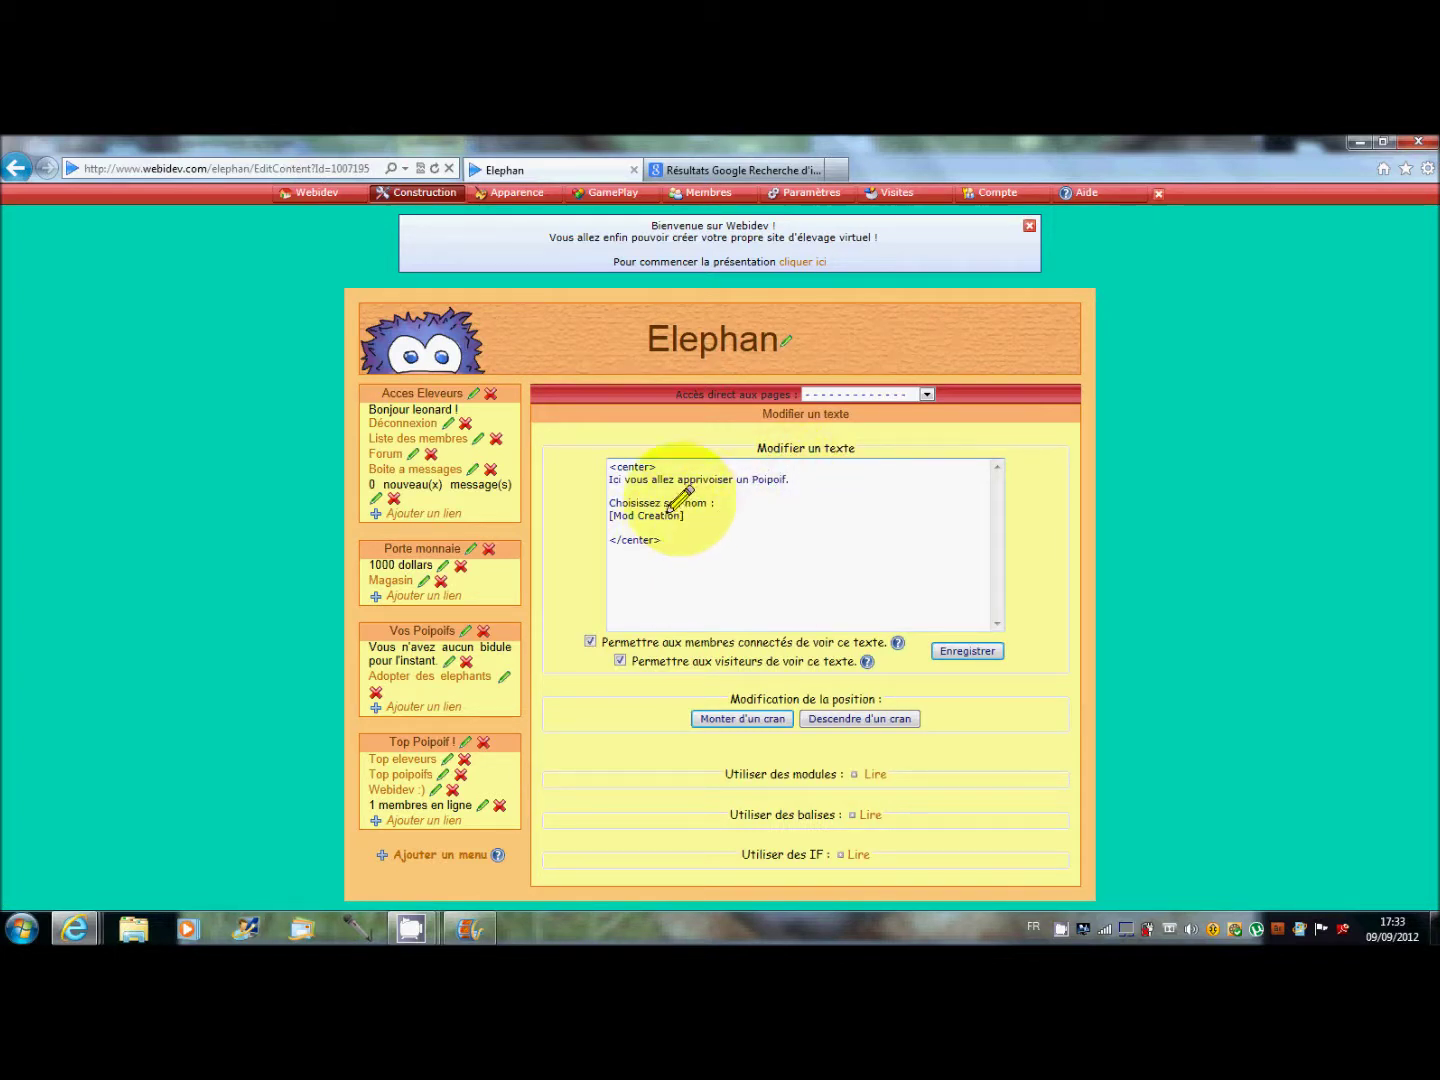
click(691, 492)
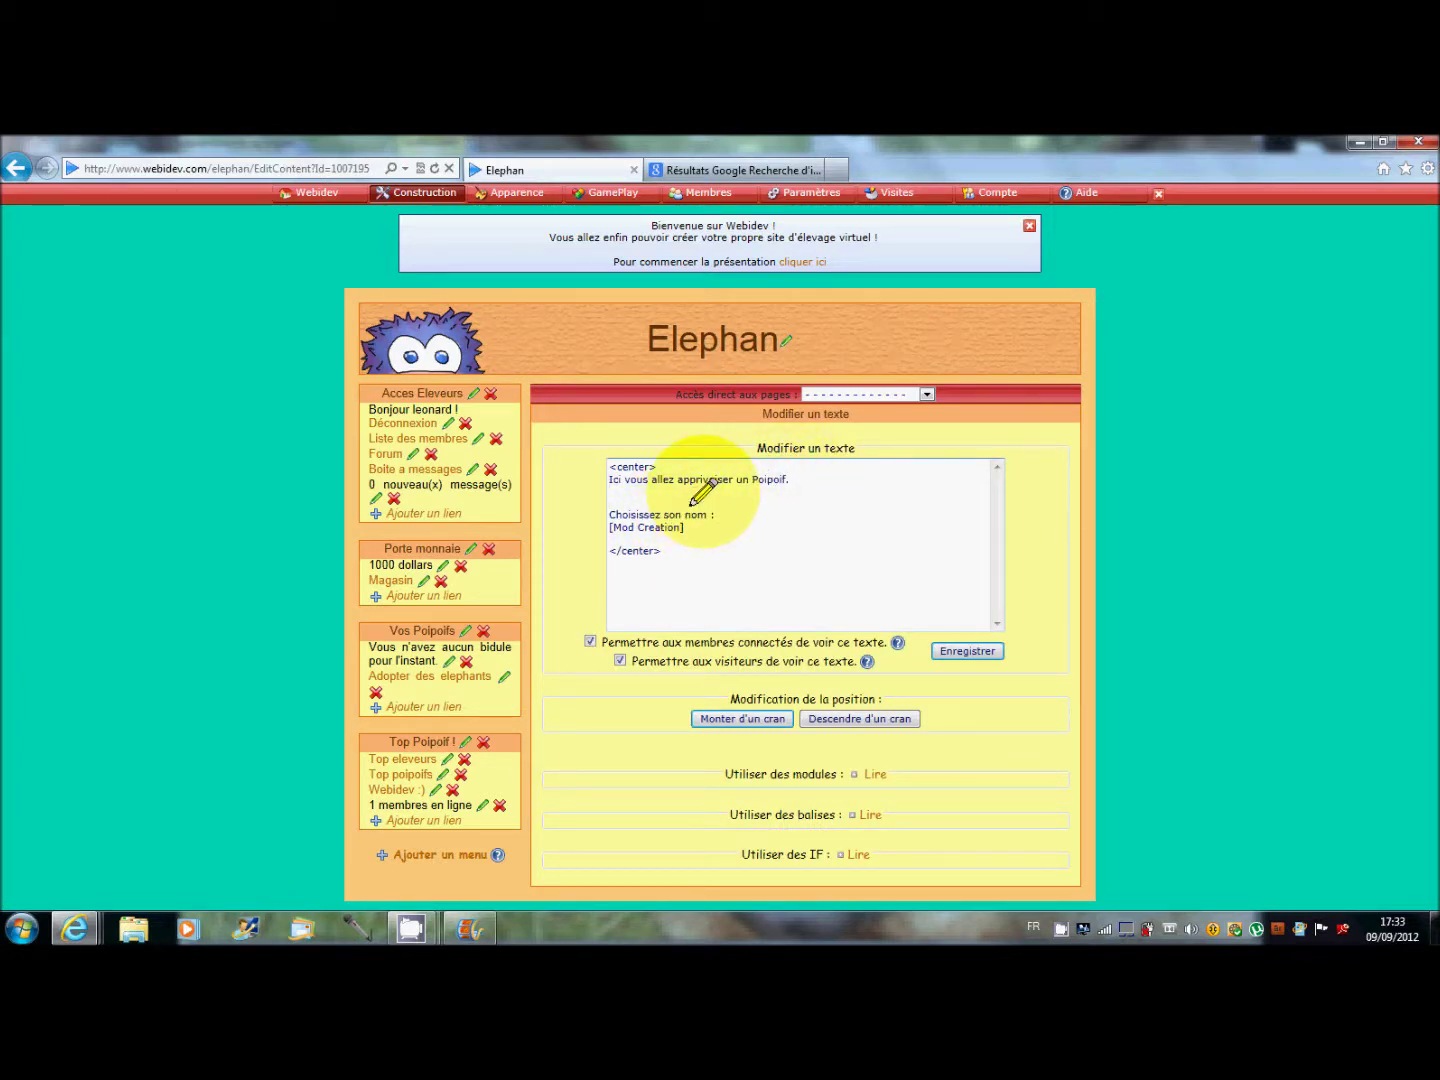
right_click(700, 498)
click(736, 572)
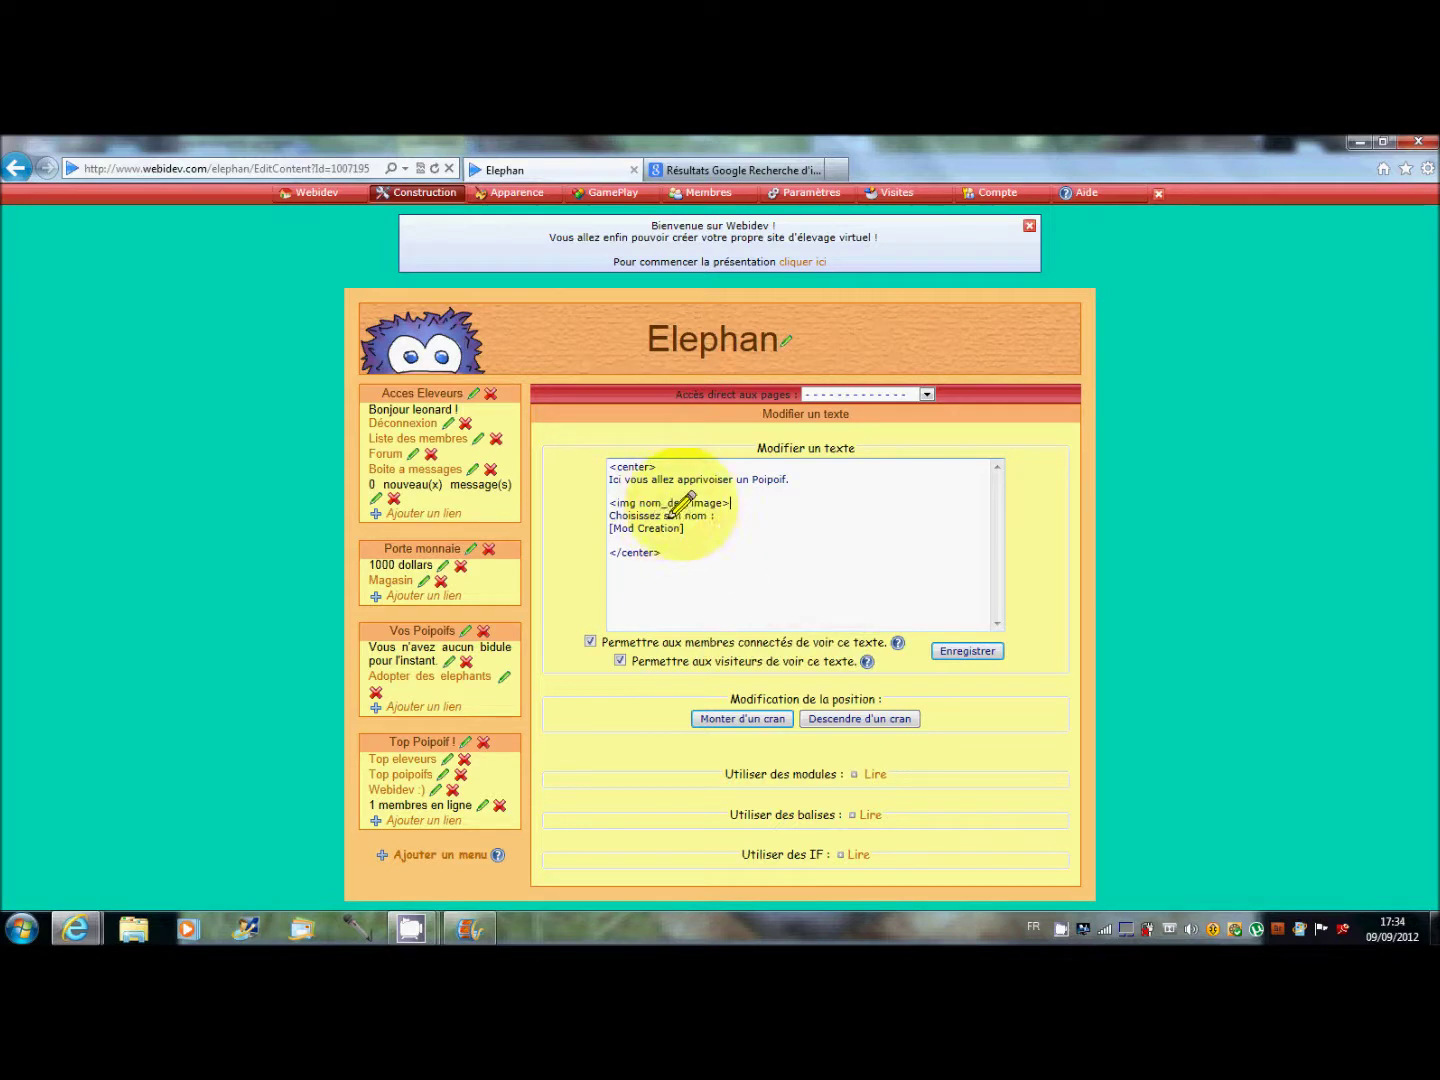
drag(722, 503, 636, 504)
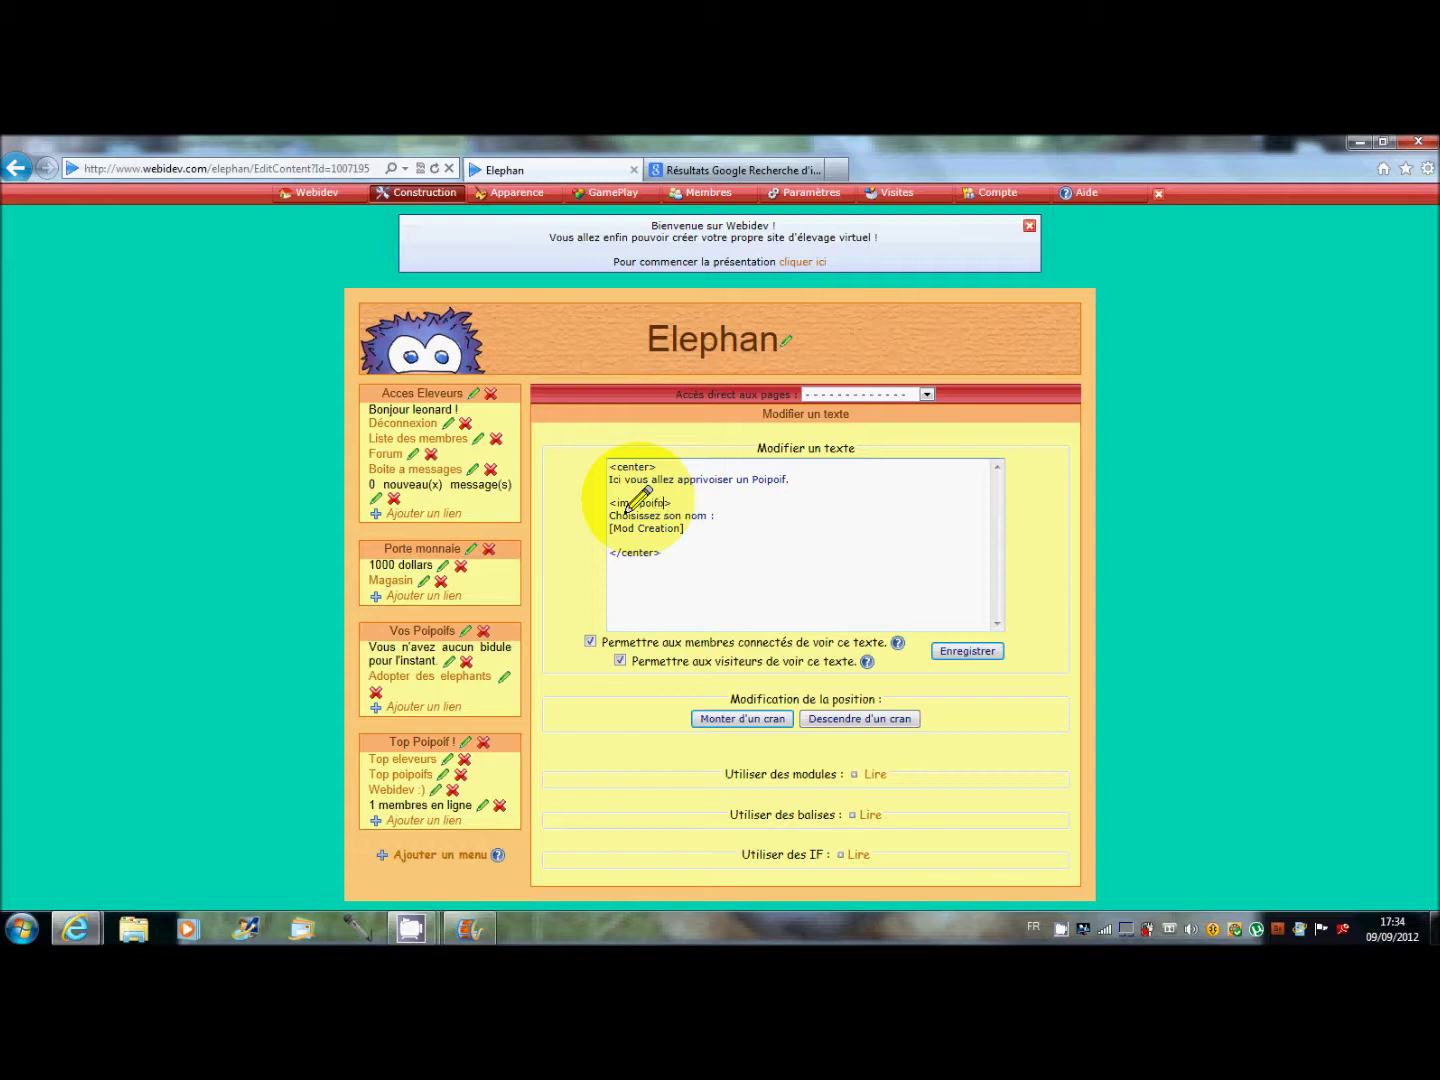
key(Caps_Lock)
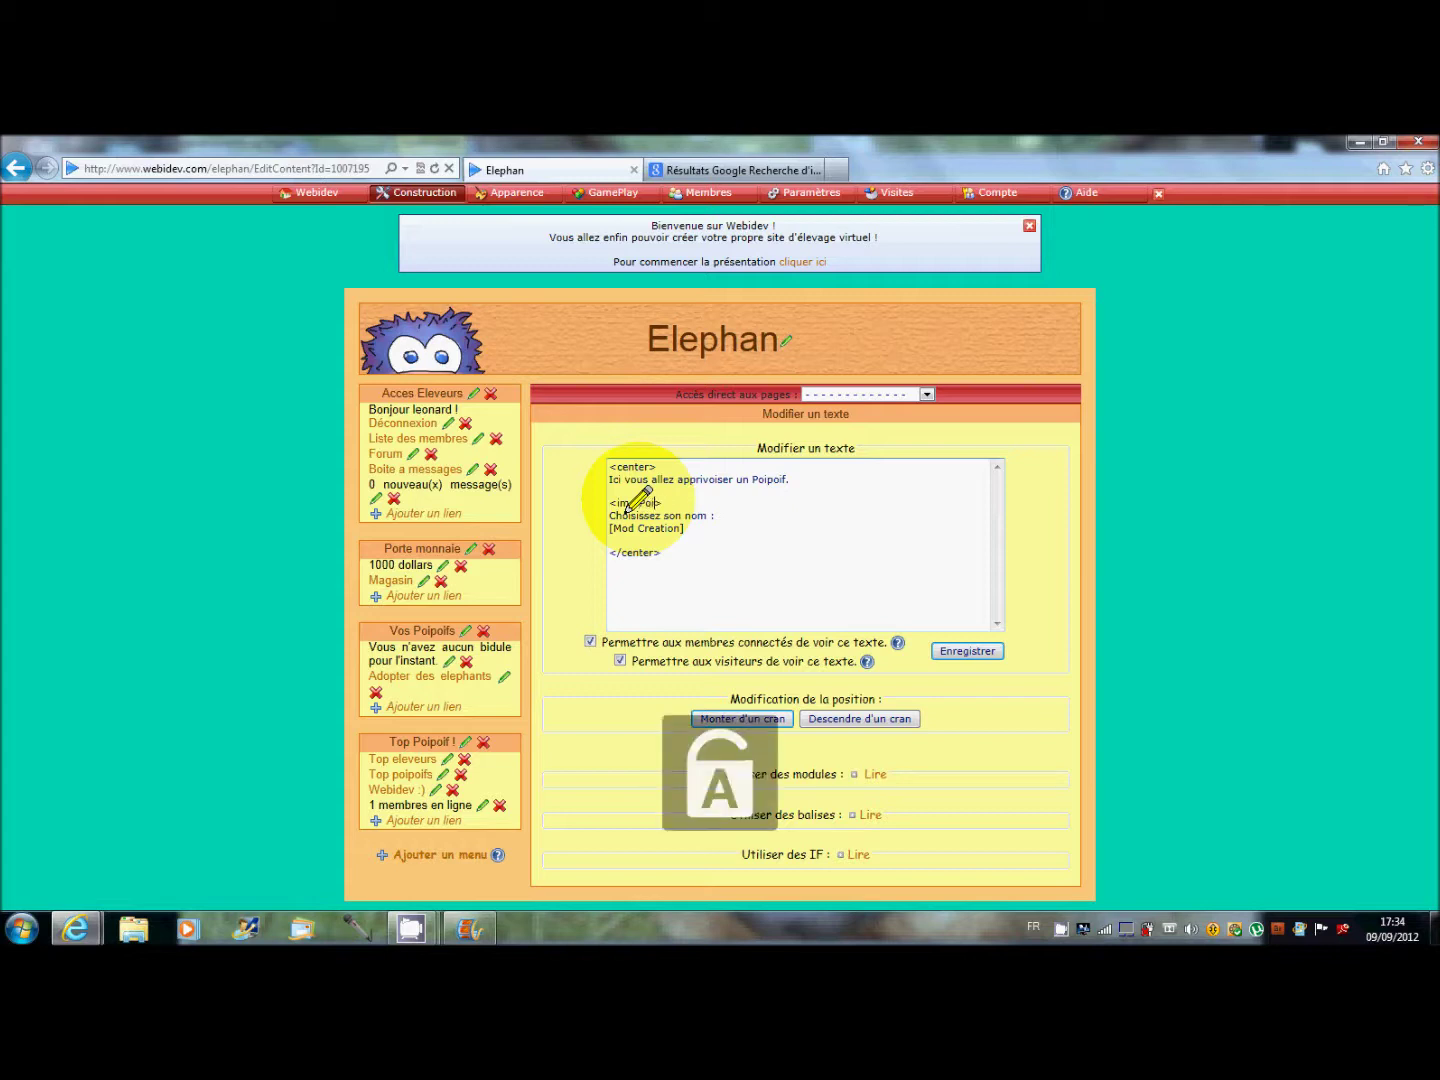
text(id)
key(Caps_Lock)
text(1)
Rewrite the sentence to 'Ici vous pouvez adopter des éléphants.', hide it from visitors, and save
click(735, 480)
key(Caps_Lock)
drag(600, 505, 714, 505)
click(723, 498)
drag(788, 480, 628, 487)
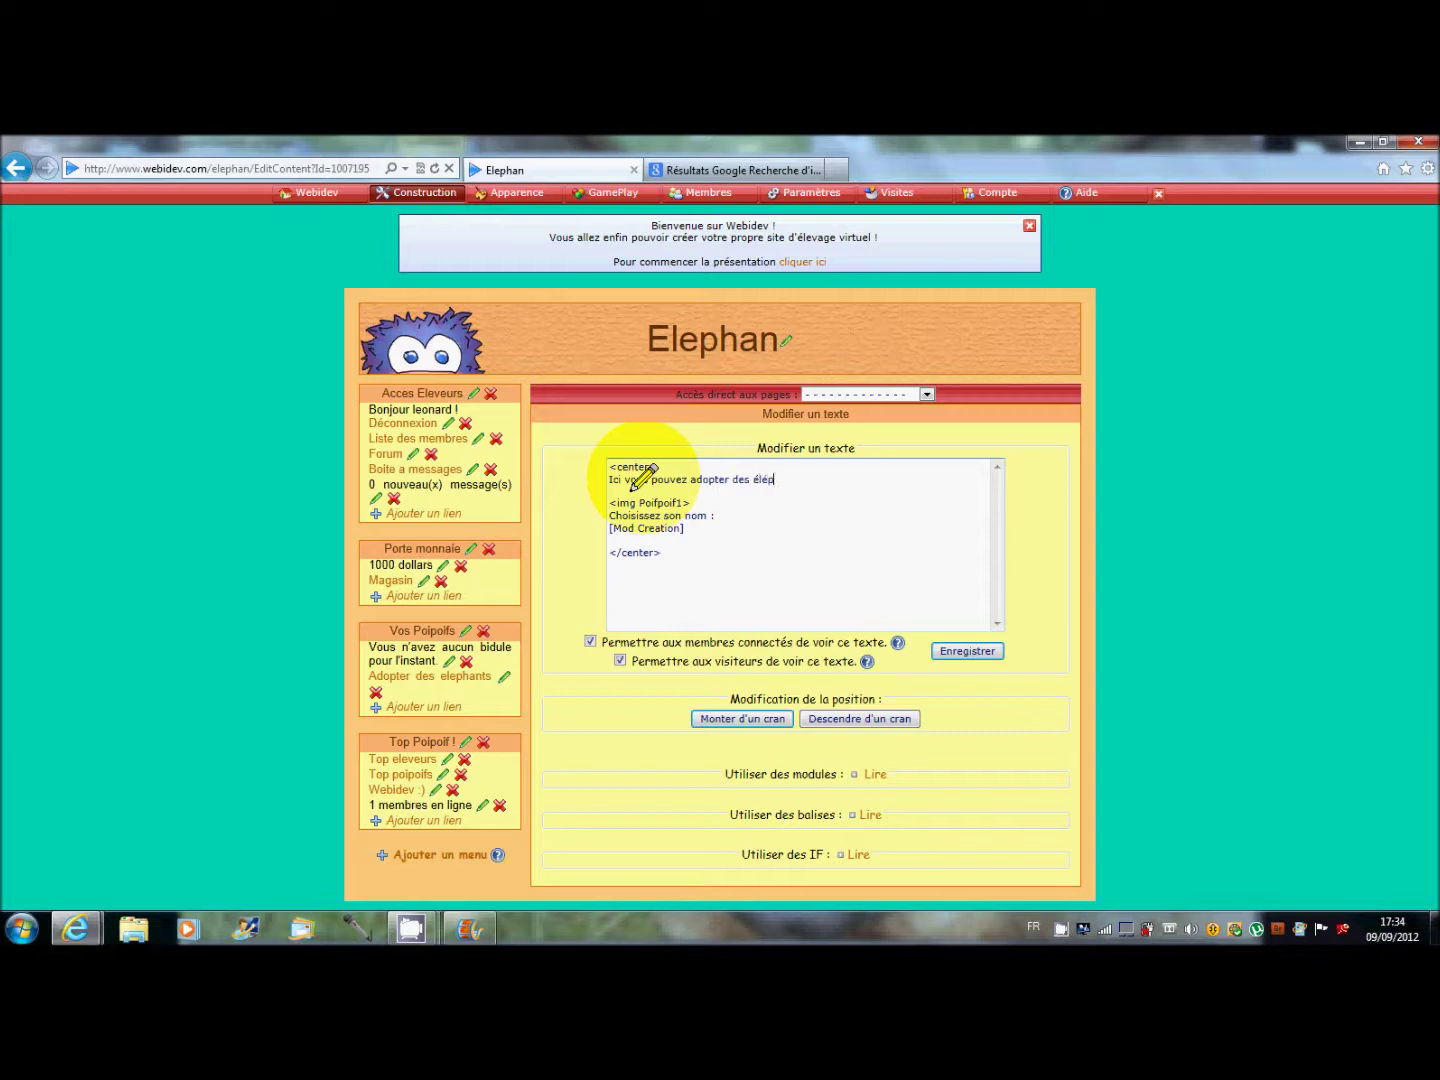
text(s.)
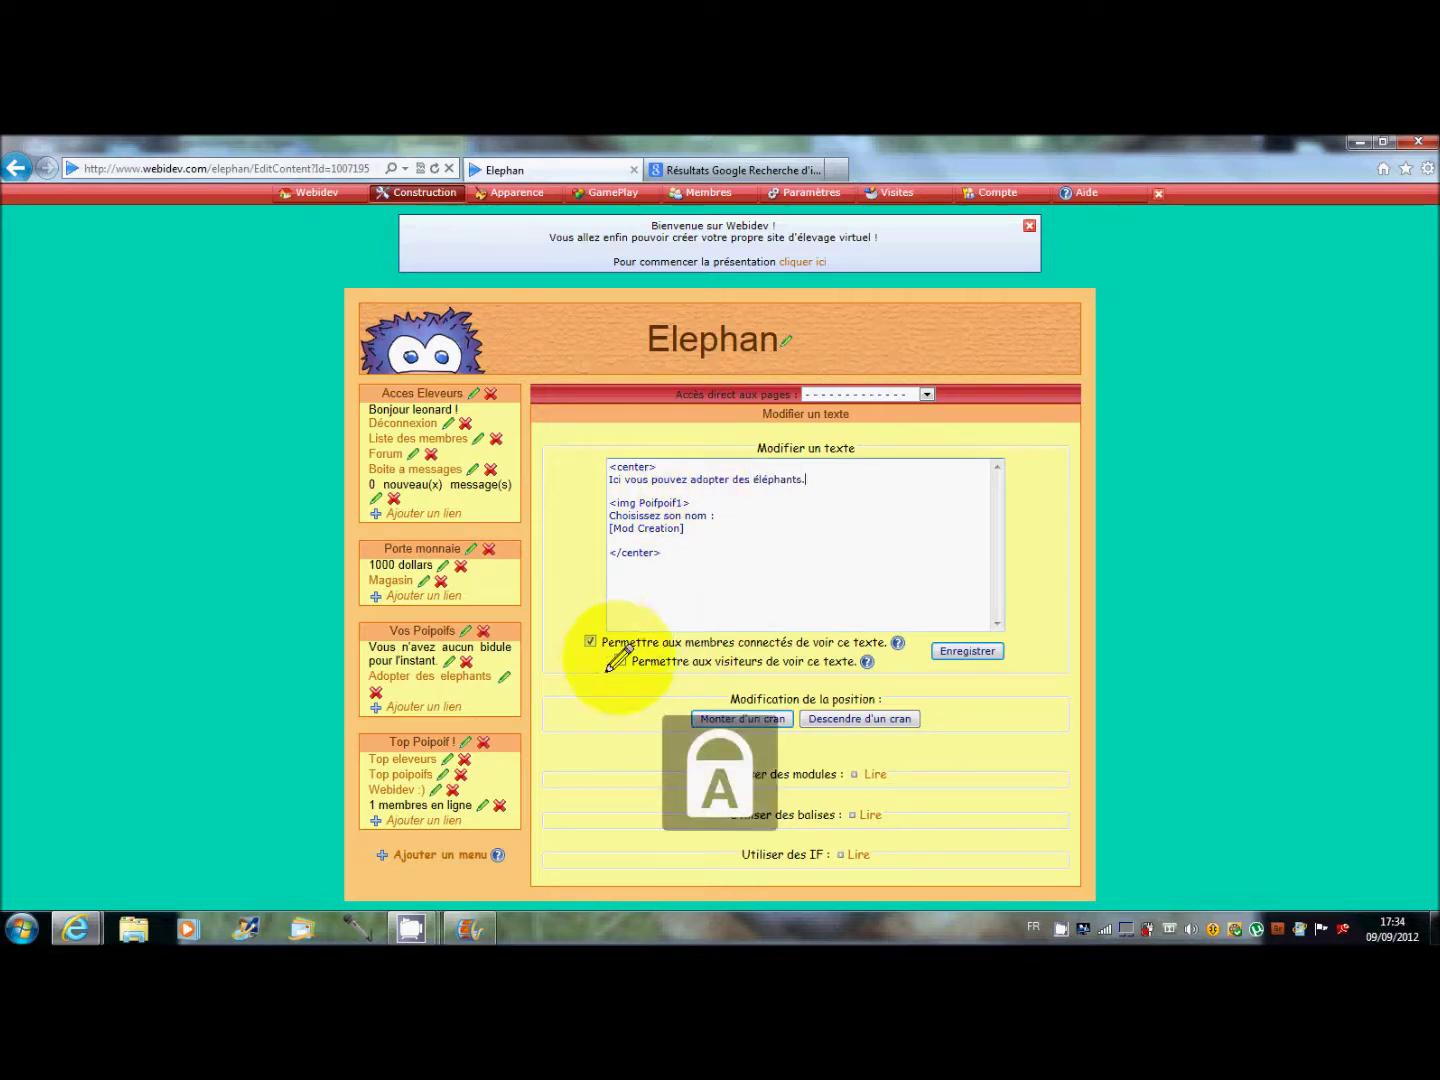
click(620, 660)
click(979, 654)
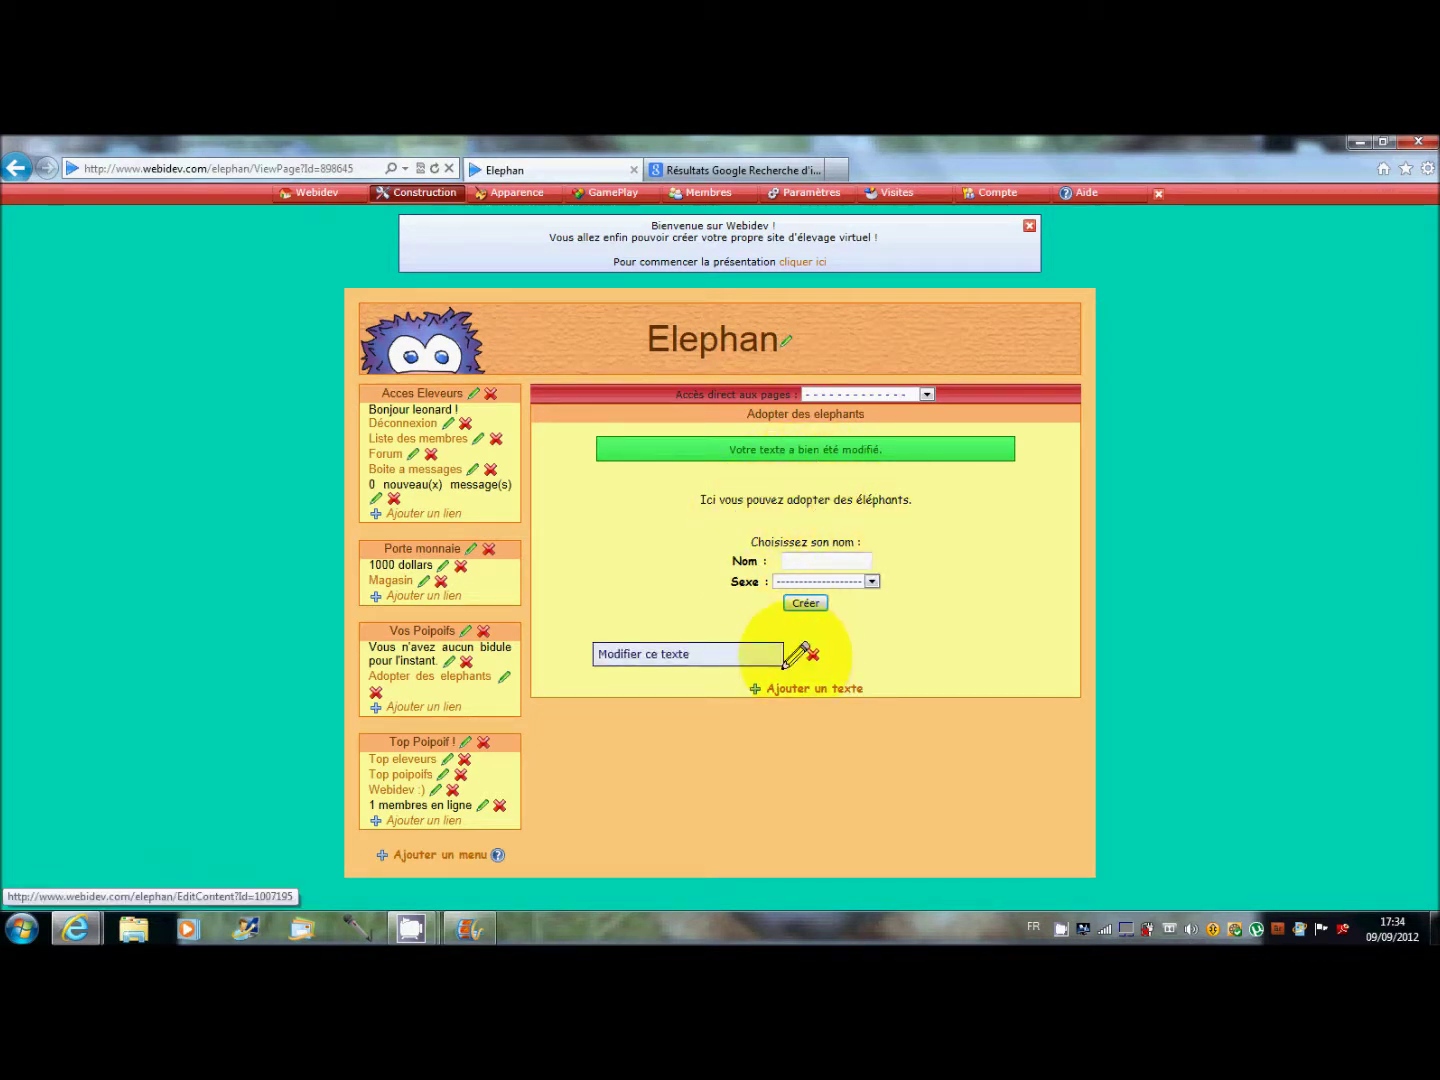
Reopen the adoption text, save it again, and return to Construction via GamePlay
click(797, 655)
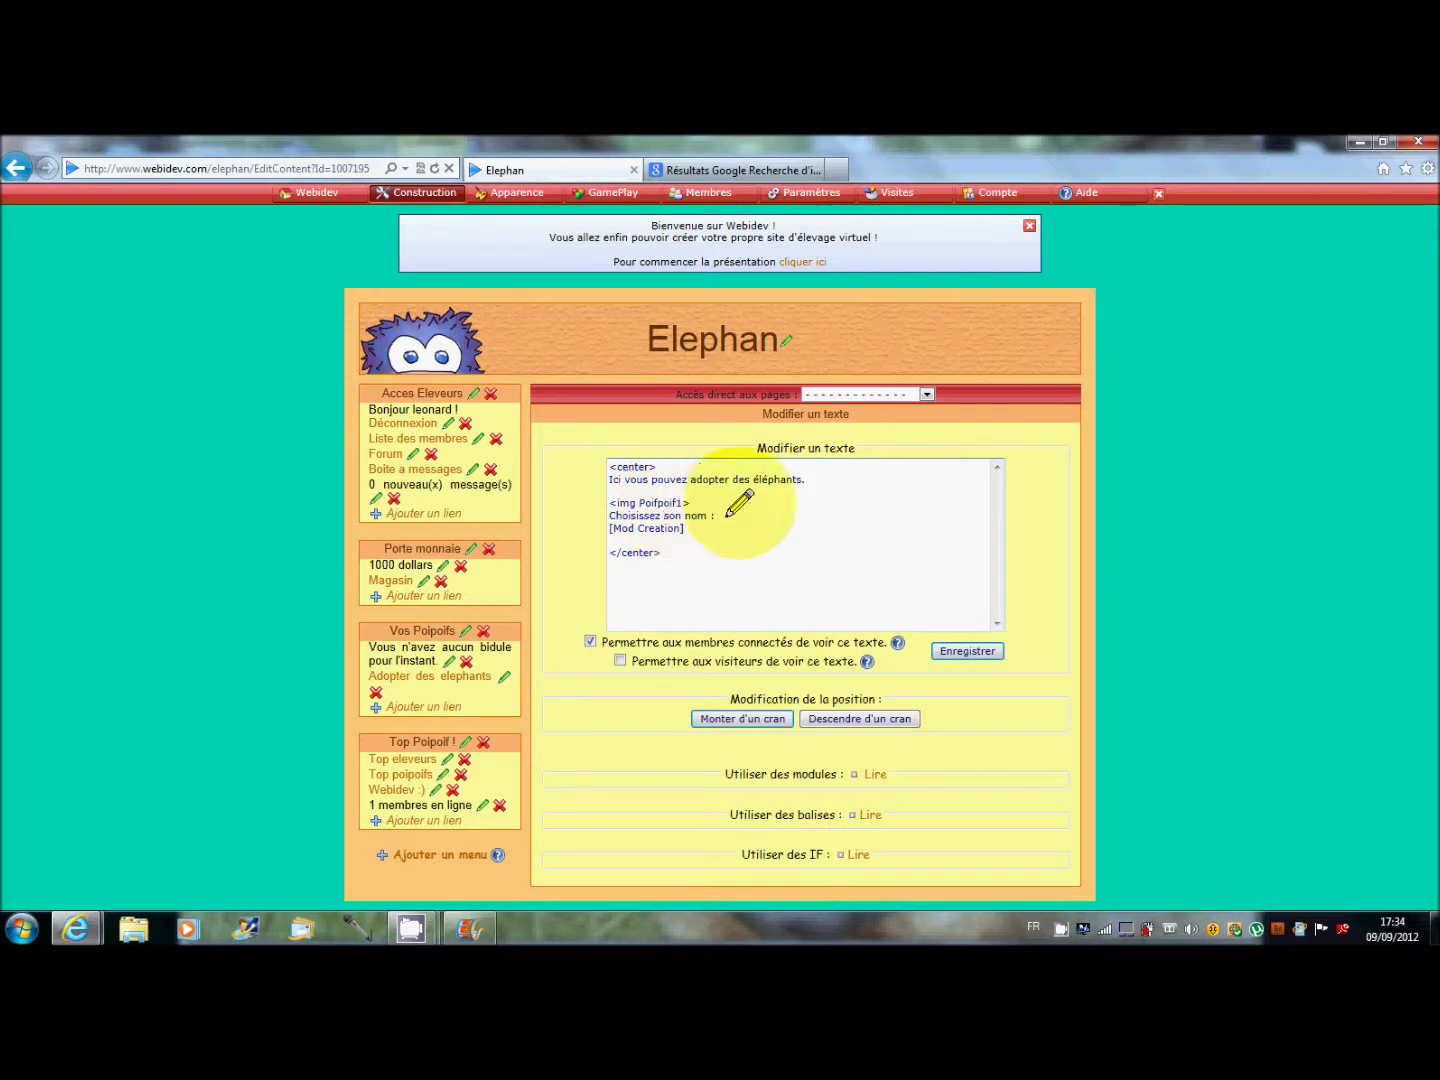
click(642, 505)
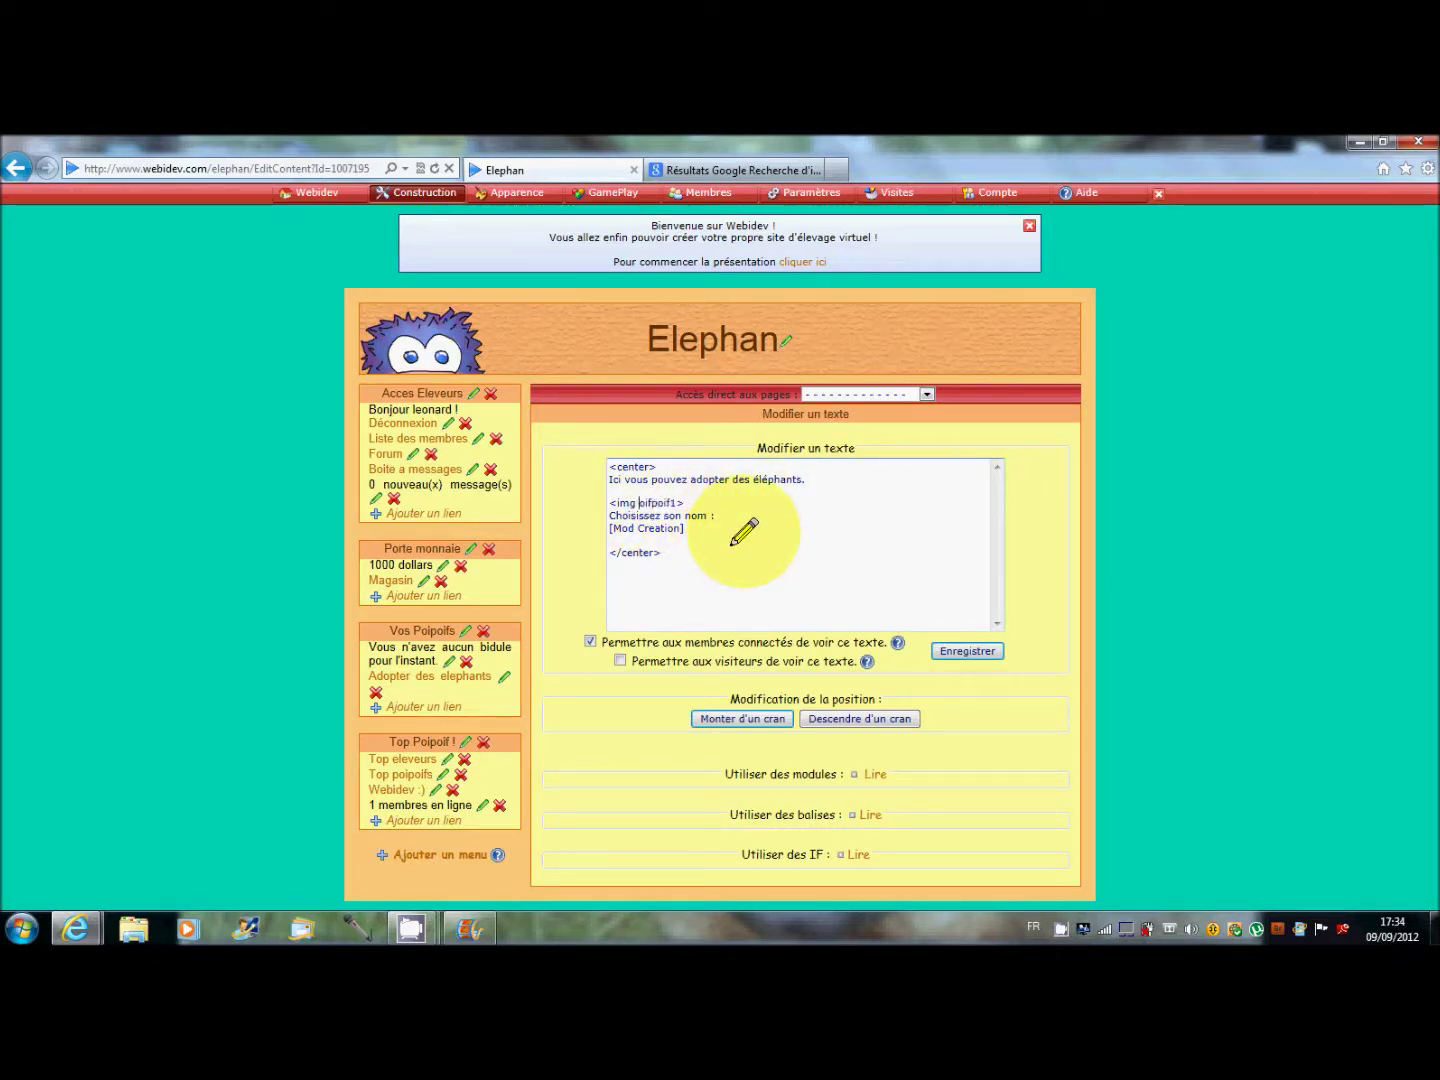
click(967, 651)
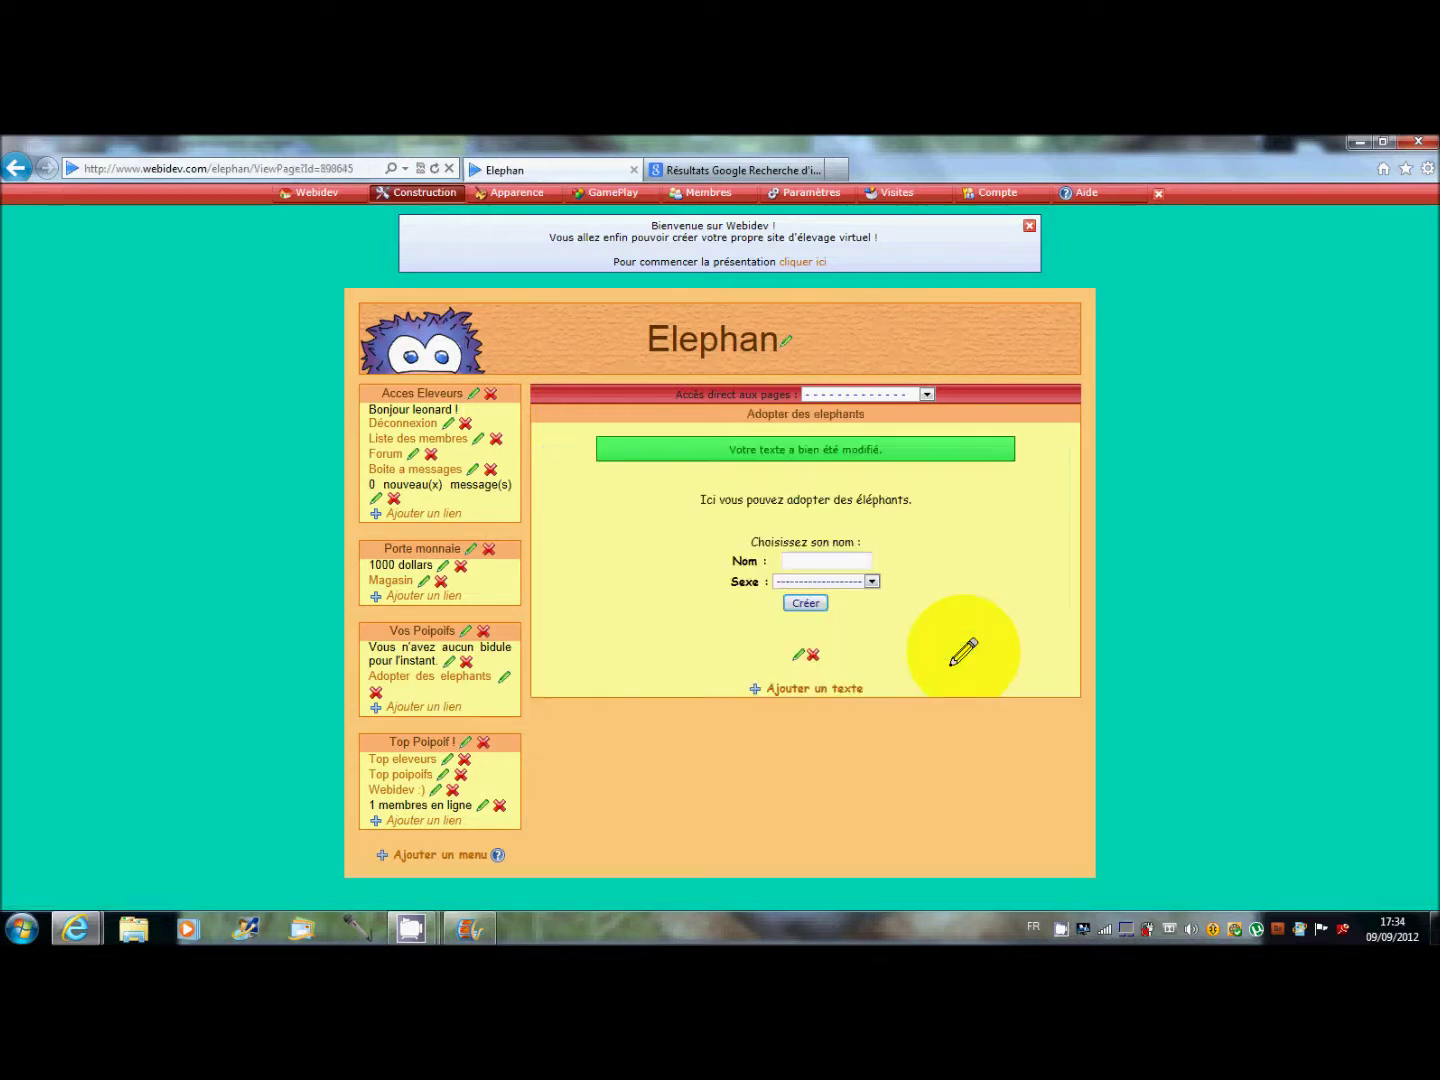
click(608, 188)
click(414, 191)
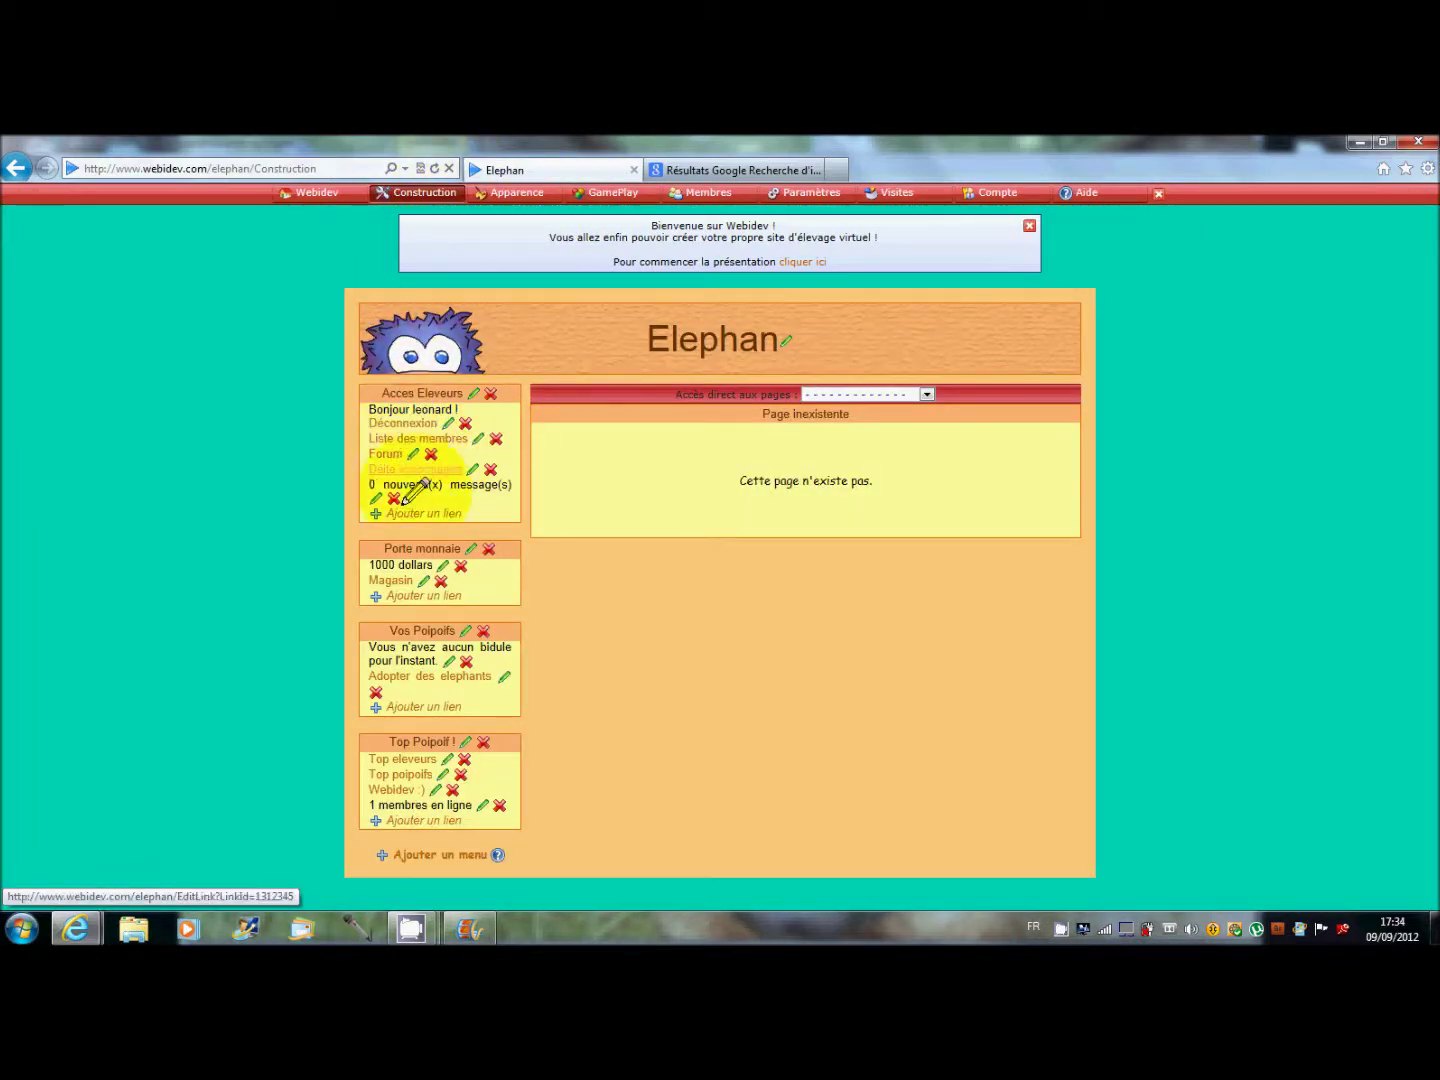
Adopt a Masculin elephant named rapide from the Adopter des elephants page
click(412, 688)
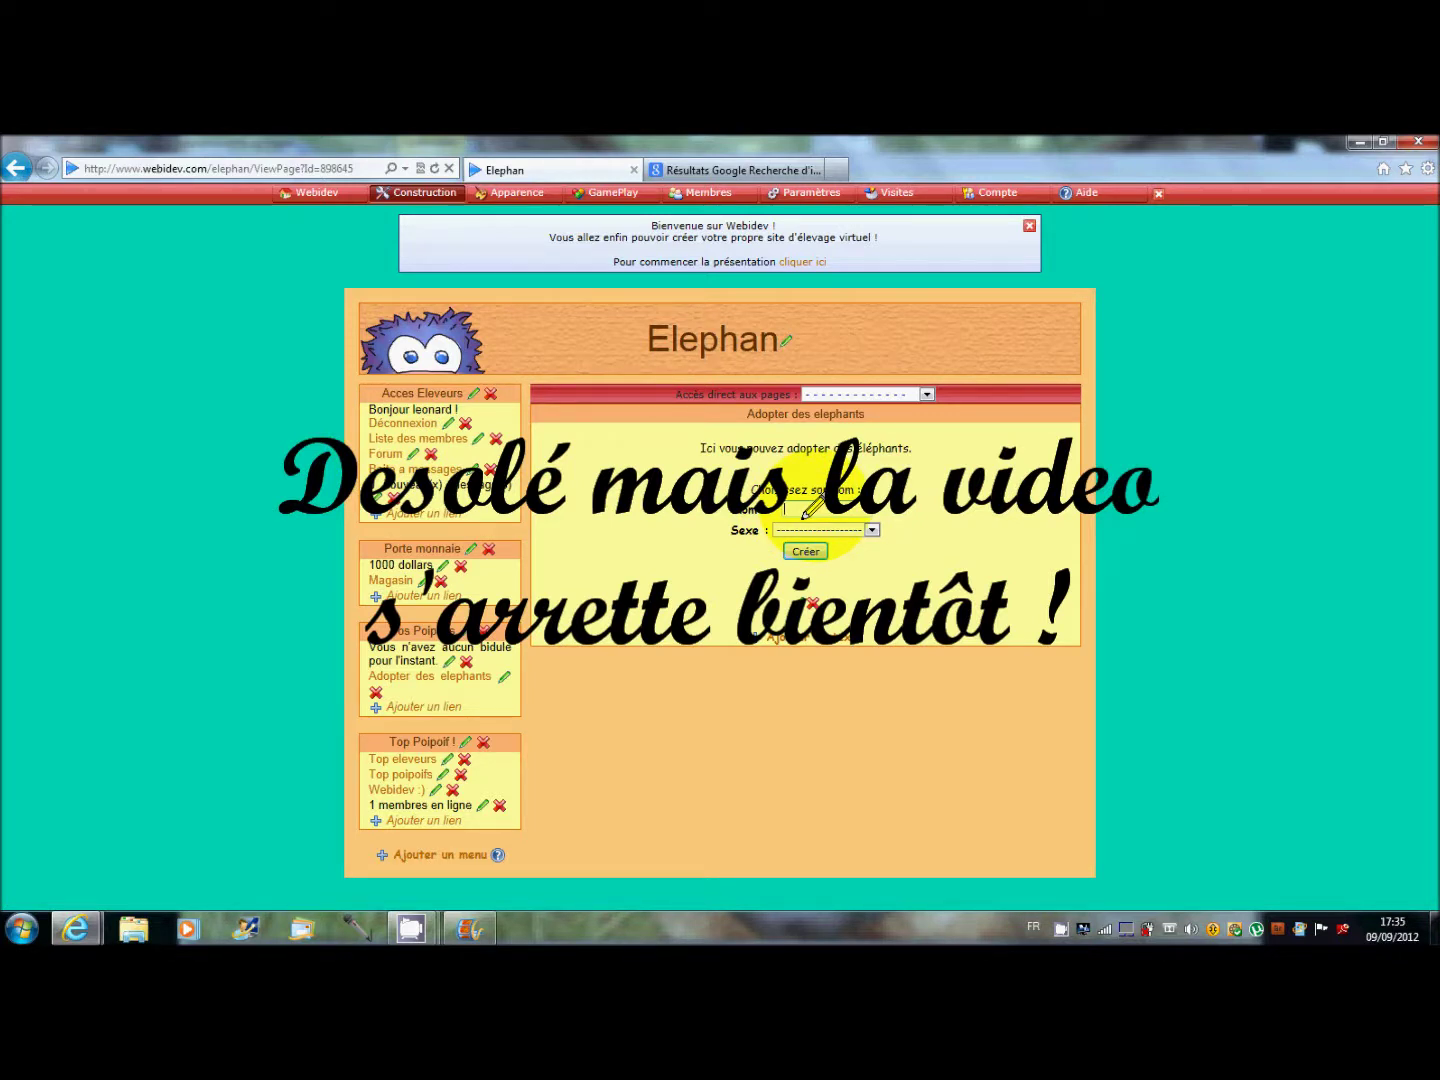
click(818, 530)
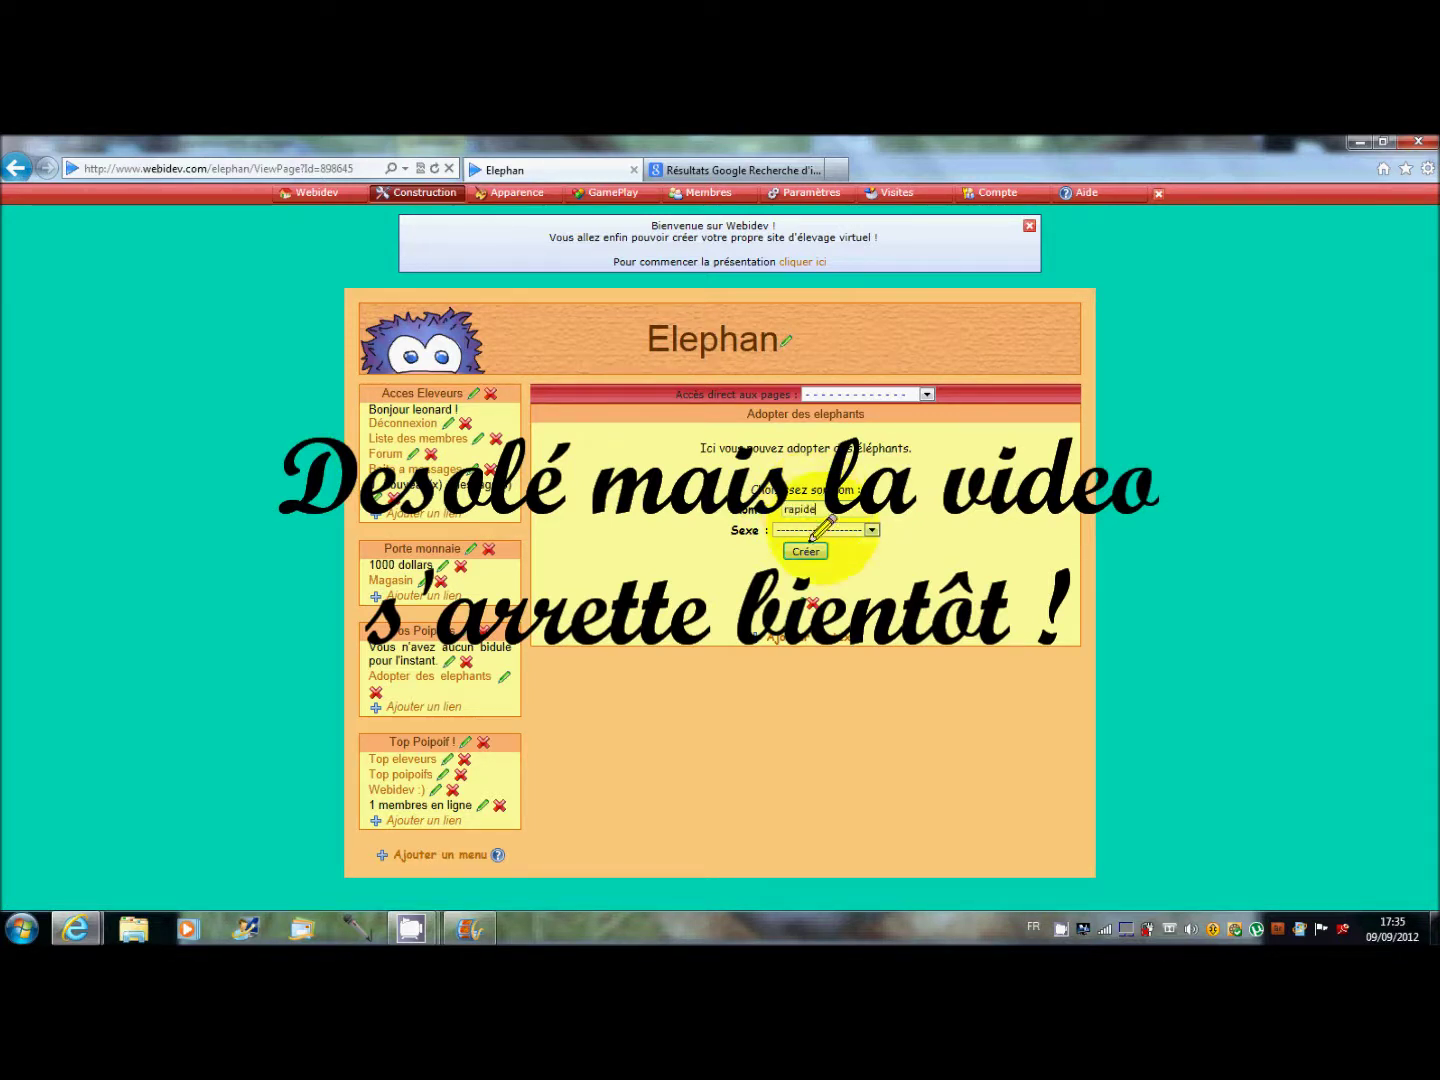
click(803, 553)
click(805, 552)
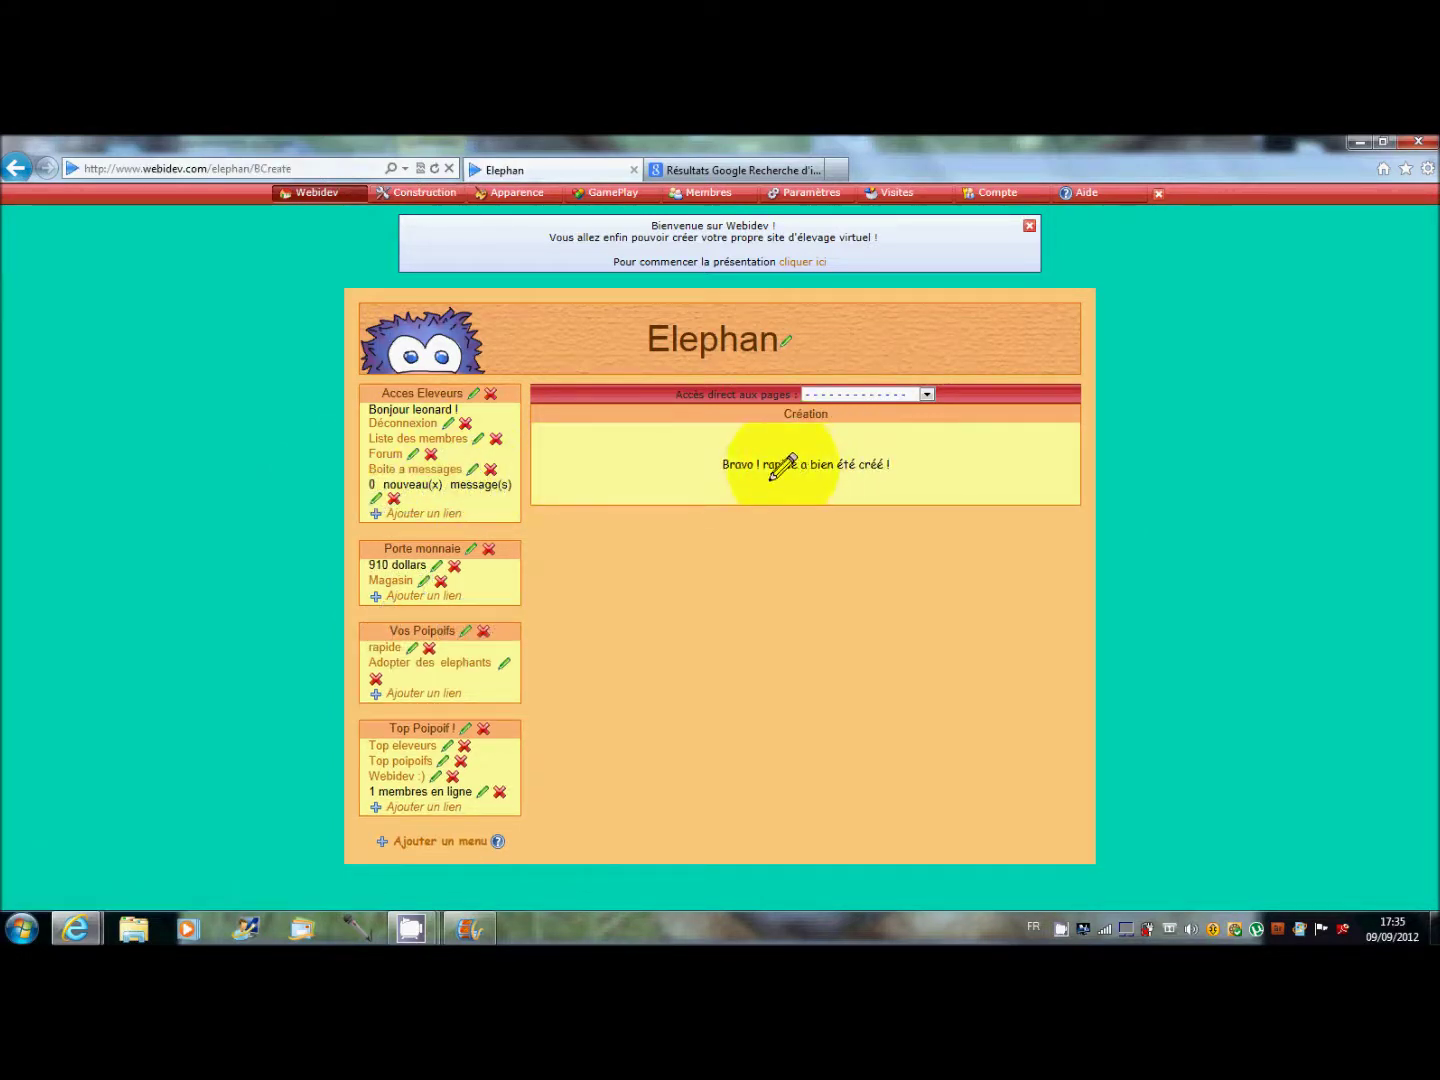